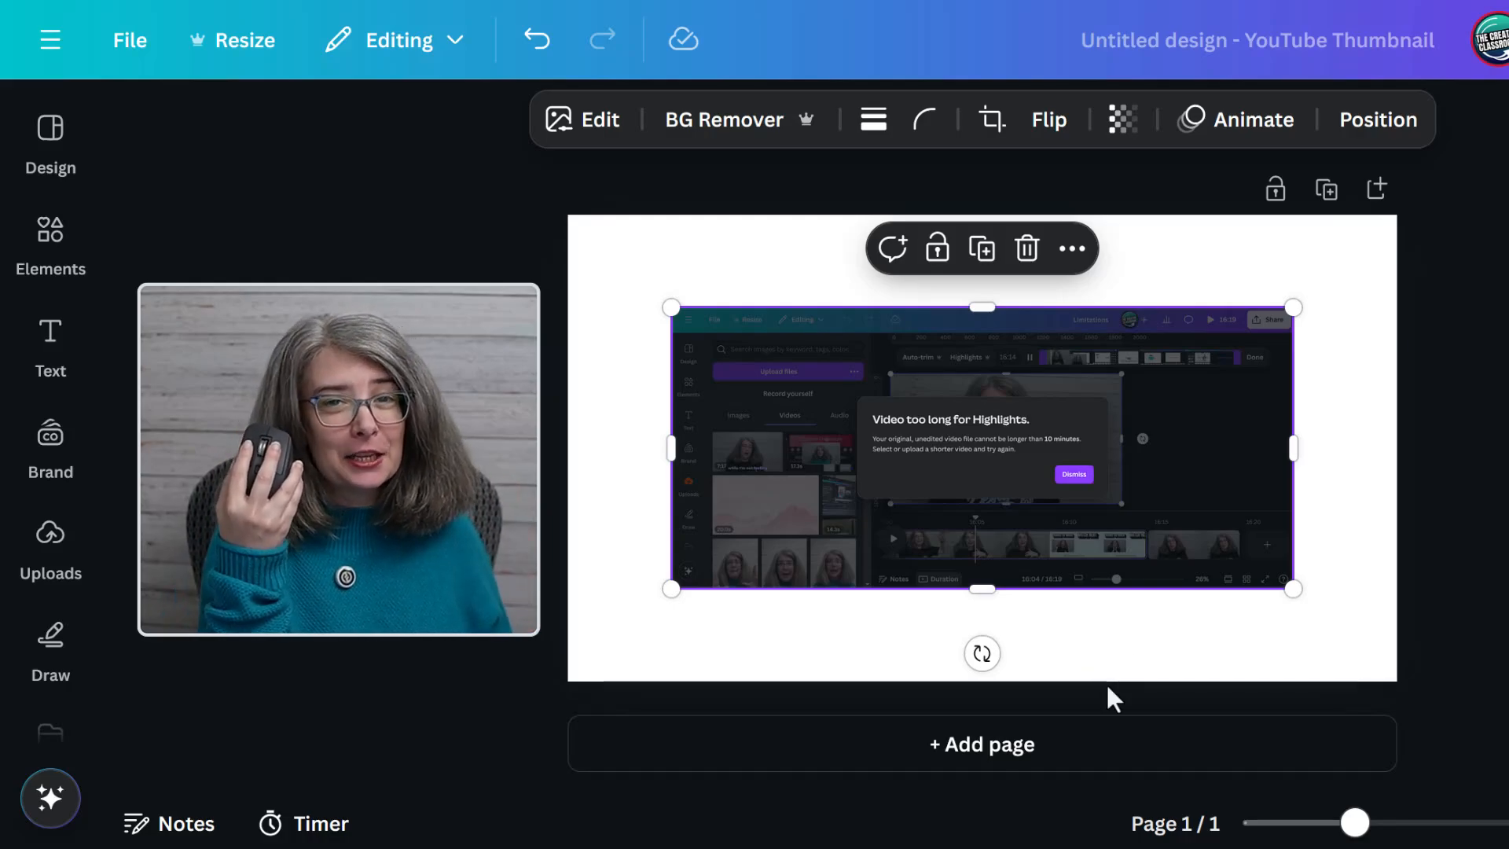
Crop the screenshot image to a 16:9 aspect ratio and reposition the picture inside the crop frame.
{"action": "double_click", "coordinate": [1166, 472]}
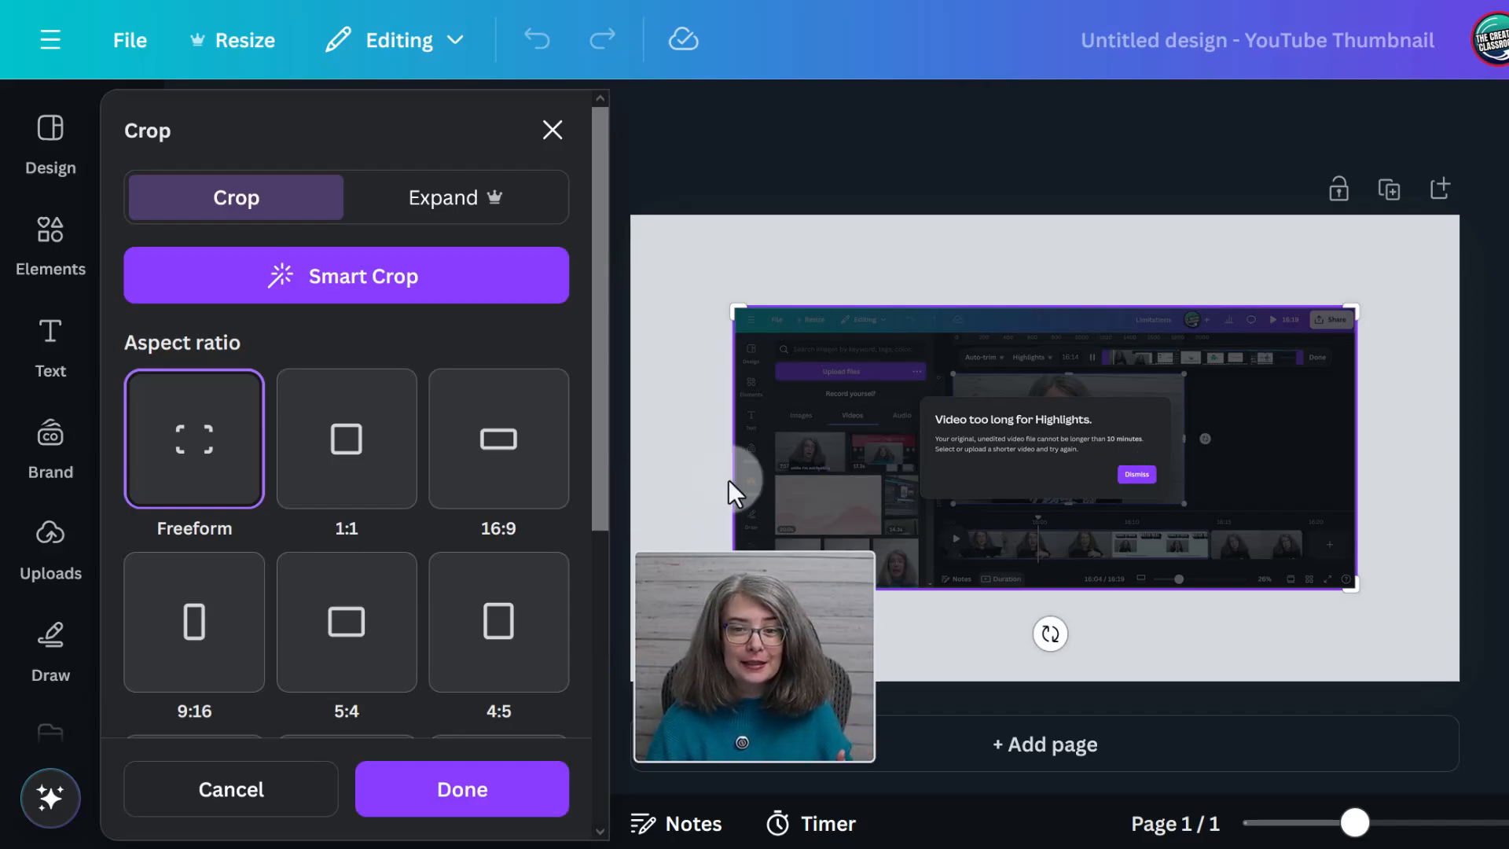
{"action": "left_click", "coordinate": [510, 460]}
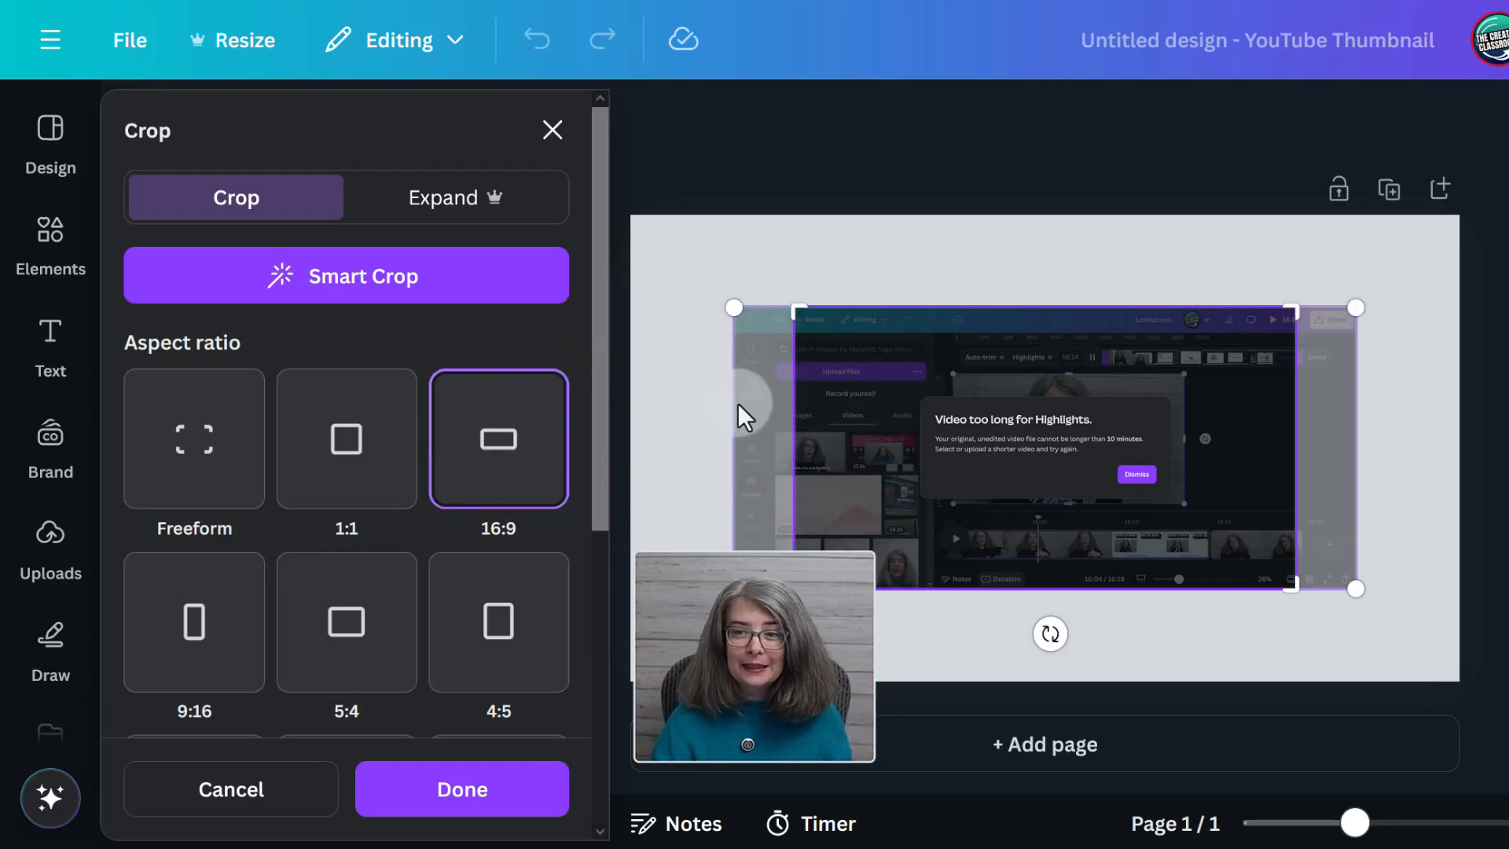
{"action": "left_click_drag", "start_coordinate": [991, 457], "coordinate": [1072, 478]}
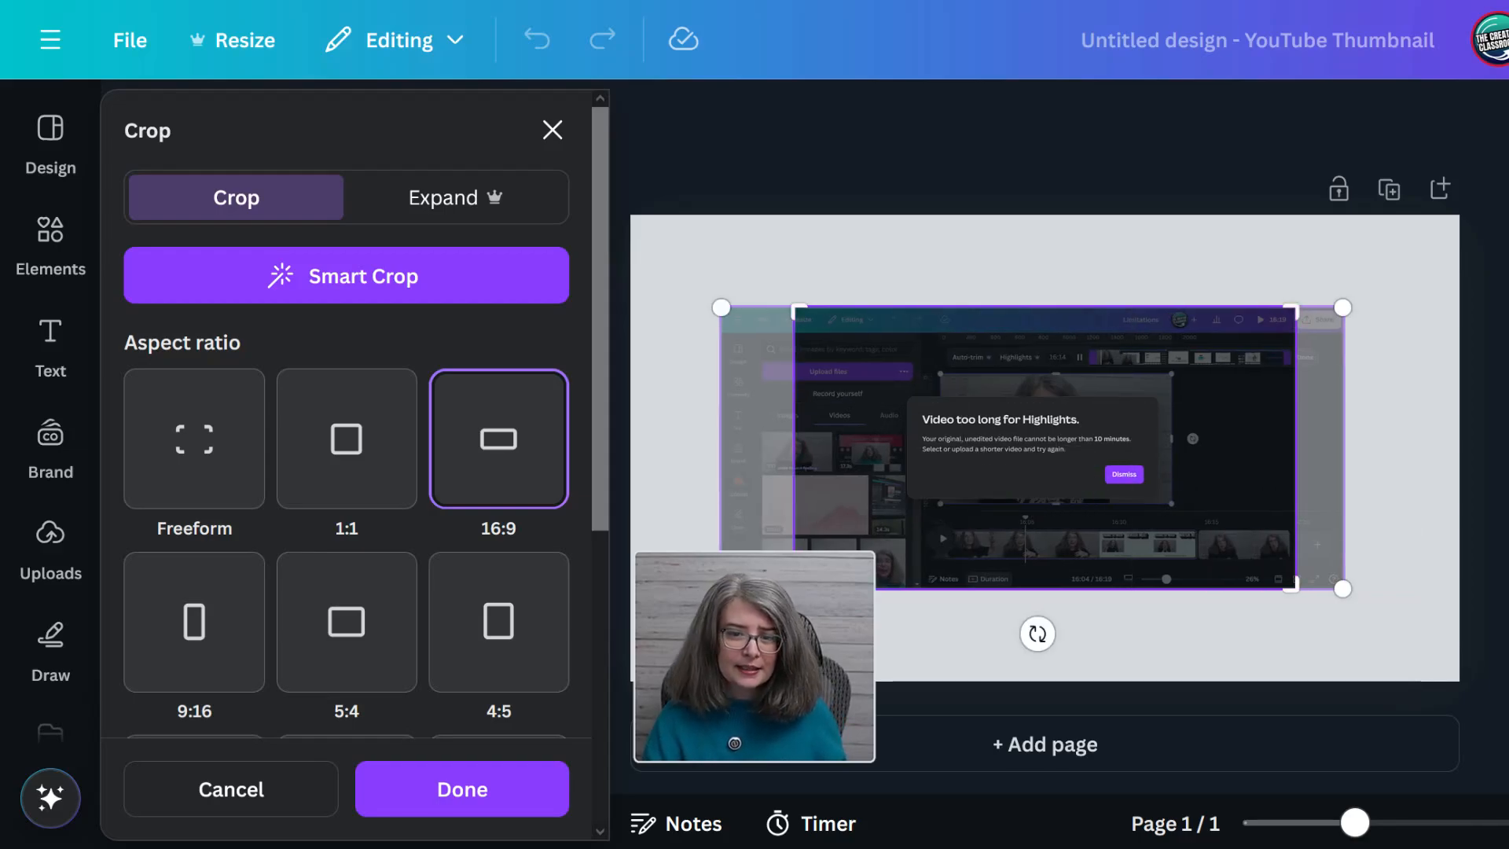
{"action": "left_click", "coordinate": [481, 797]}
Move the cropped screenshot to the page's upper-left corner and enlarge it to fill the whole page.
{"action": "left_click_drag", "start_coordinate": [1036, 484], "coordinate": [867, 390]}
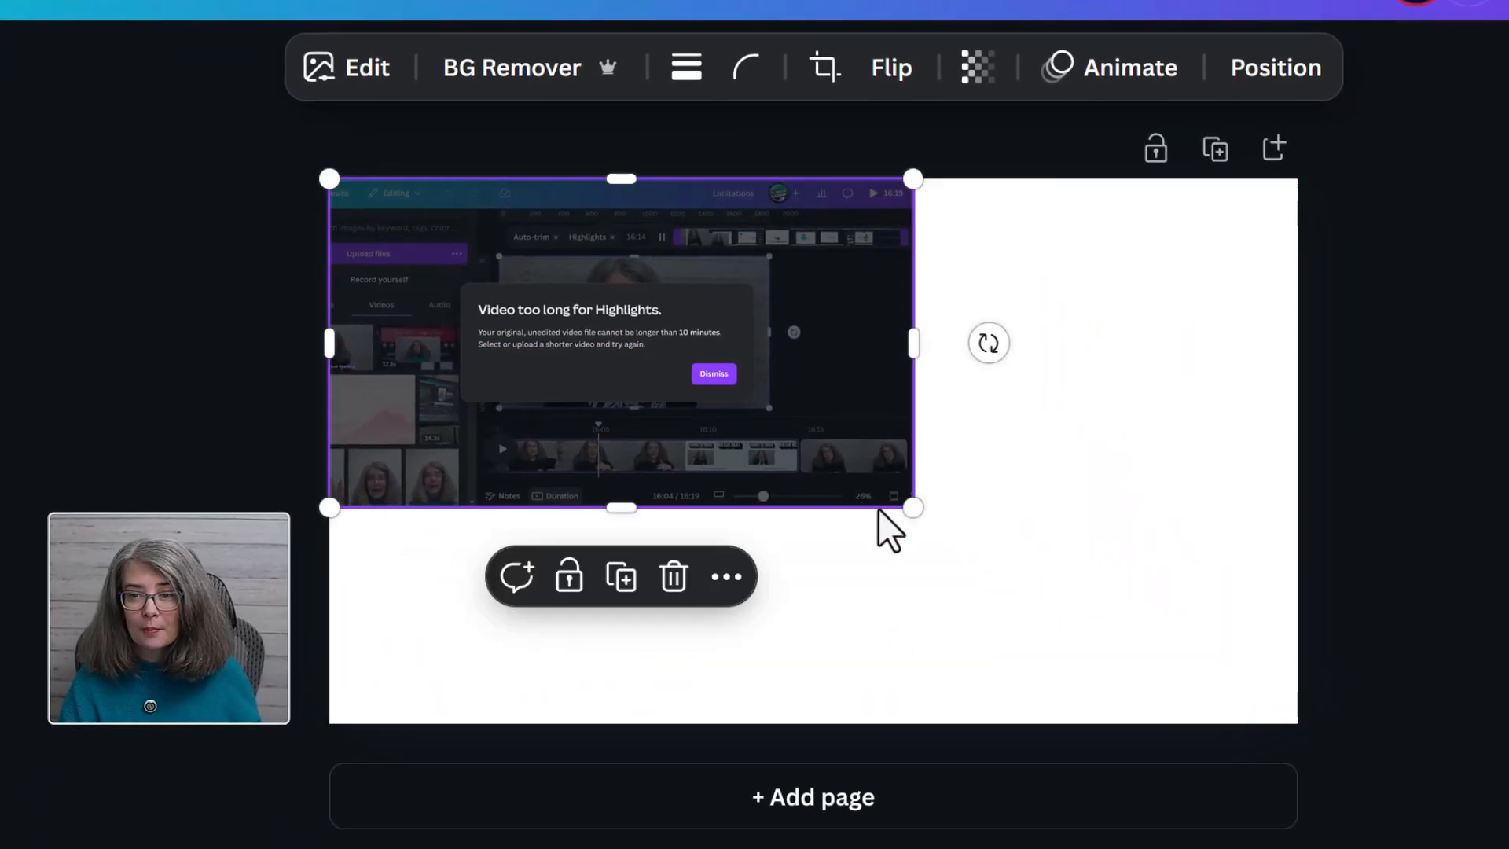
{"action": "left_click_drag", "start_coordinate": [914, 508], "coordinate": [1285, 799]}
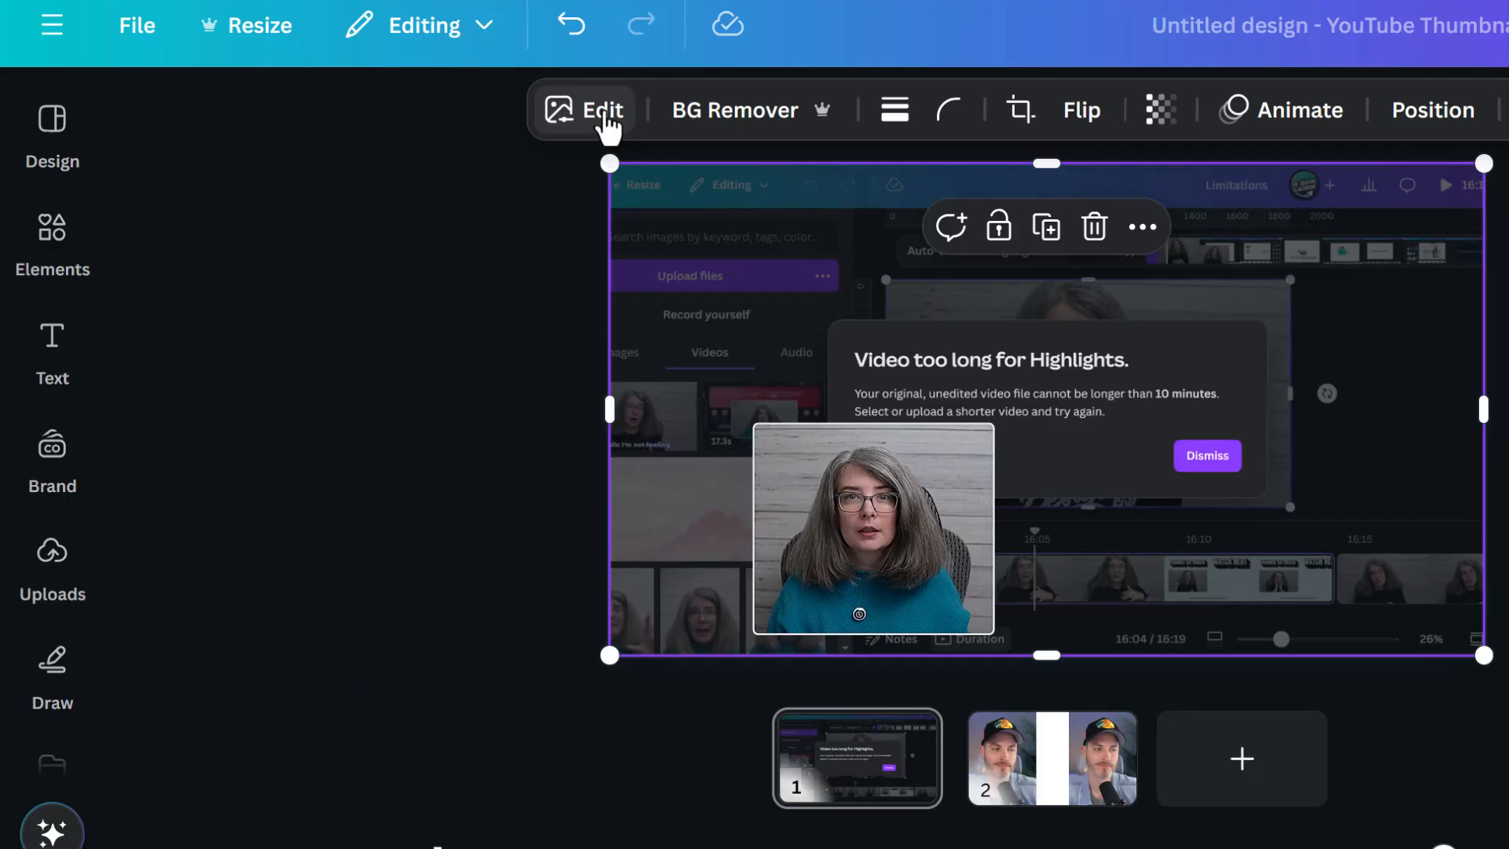
Open the Image Upscaler app for the selected screenshot image on page 1.
{"action": "left_click", "coordinate": [602, 110]}
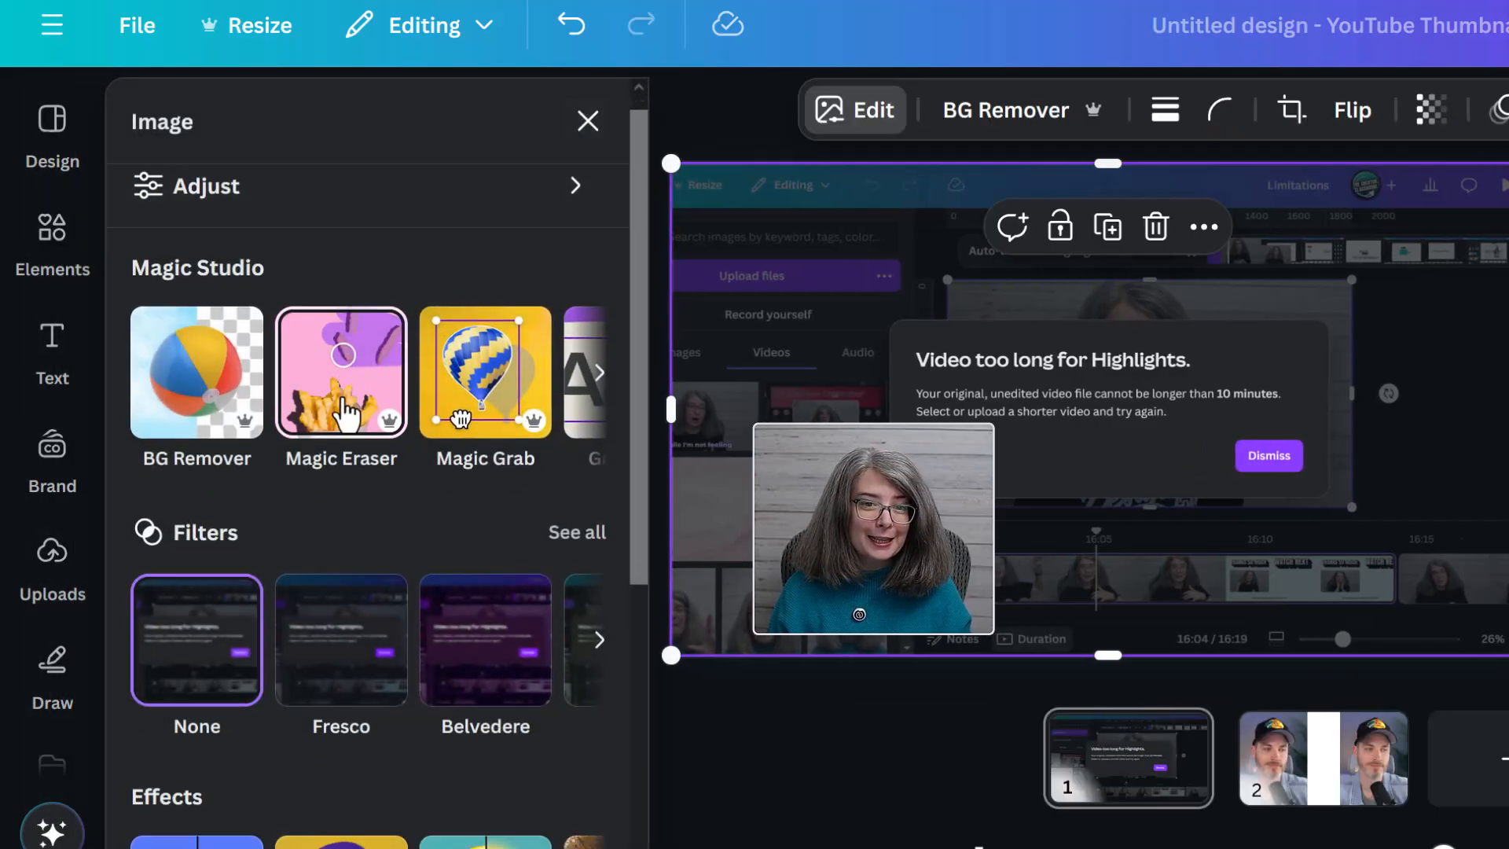
{"action": "scroll", "coordinate": [346, 412], "scroll_direction": "down", "scroll_amount": 6}
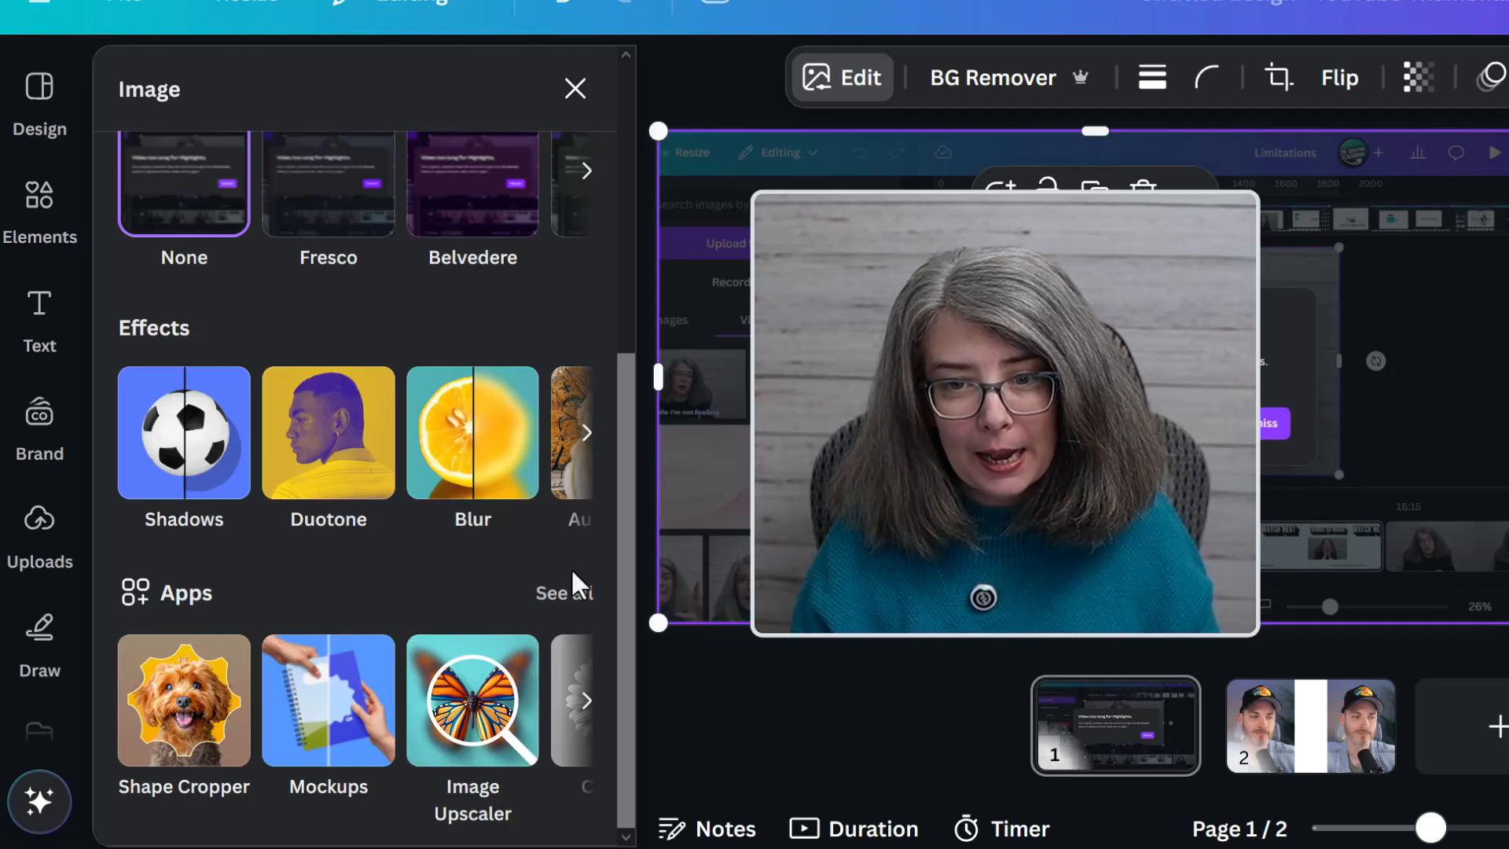
{"action": "left_click", "coordinate": [566, 595]}
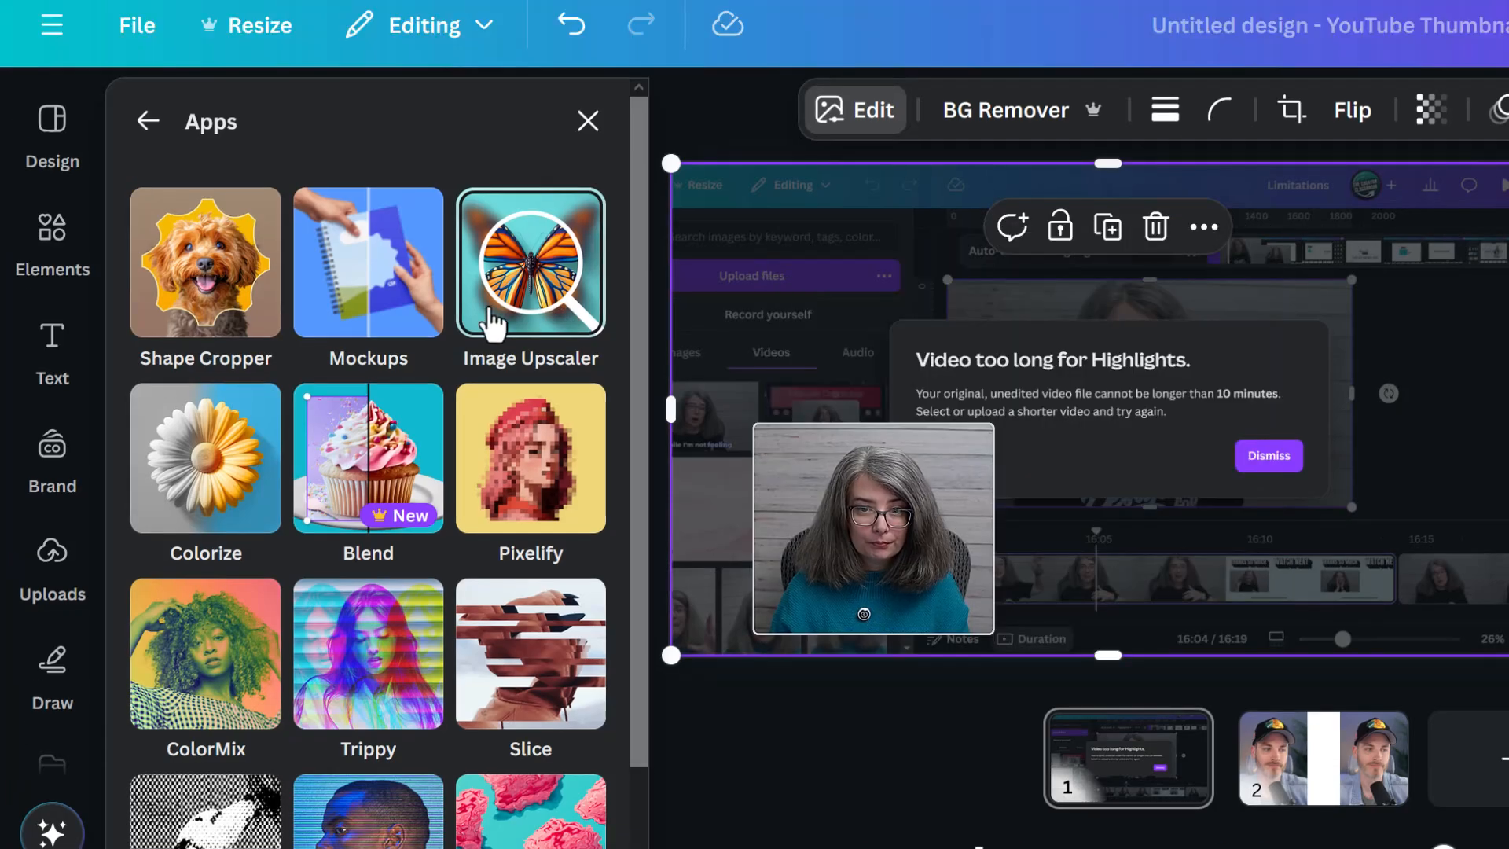
{"action": "left_click", "coordinate": [543, 267]}
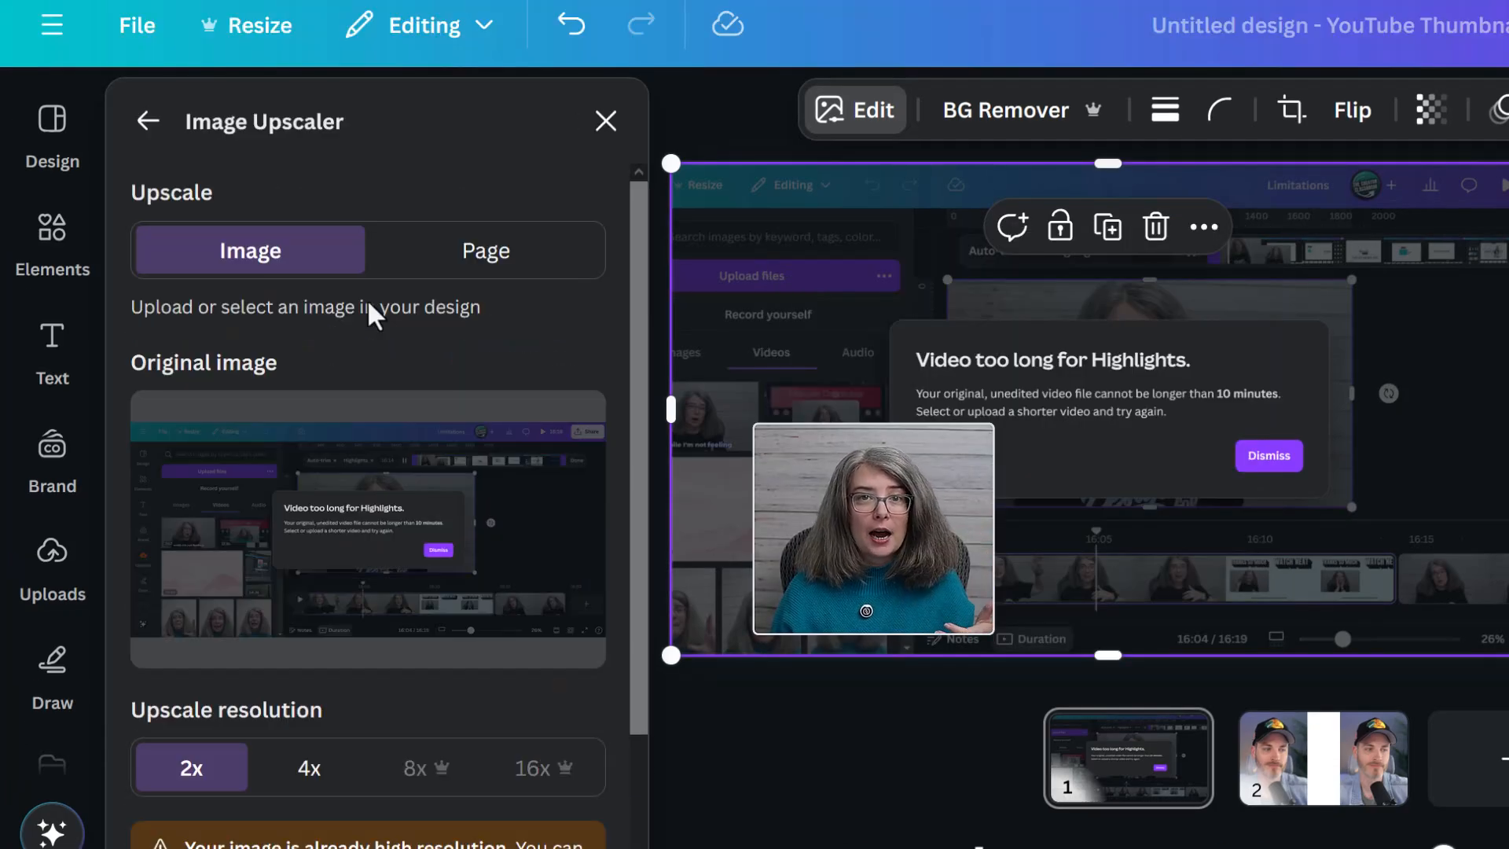
Upscale the screenshot as a single image, rather than the whole page, at 4x resolution.
{"action": "left_click", "coordinate": [482, 268]}
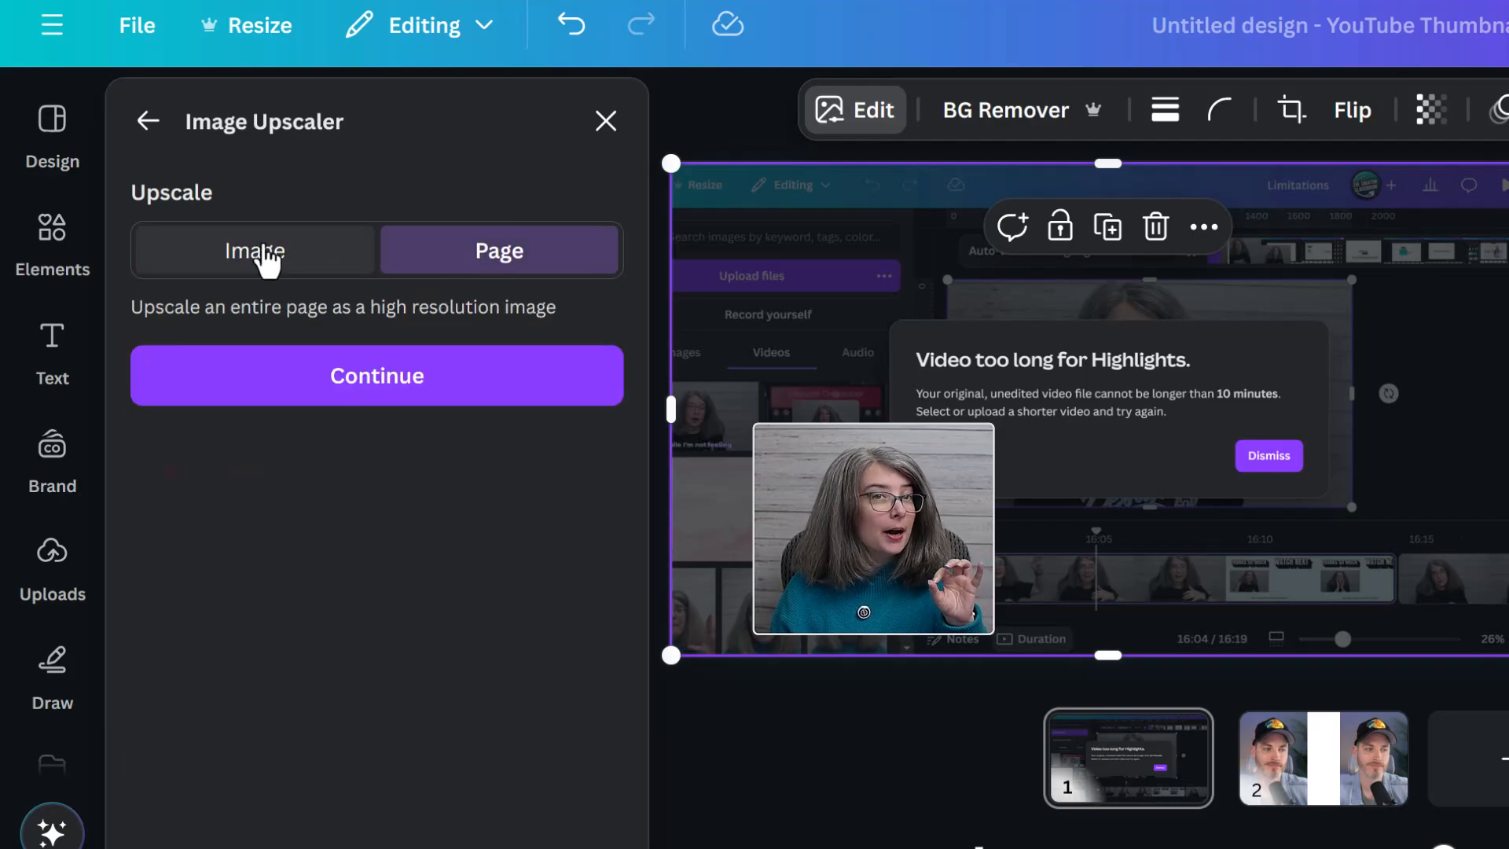
{"action": "left_click", "coordinate": [266, 258]}
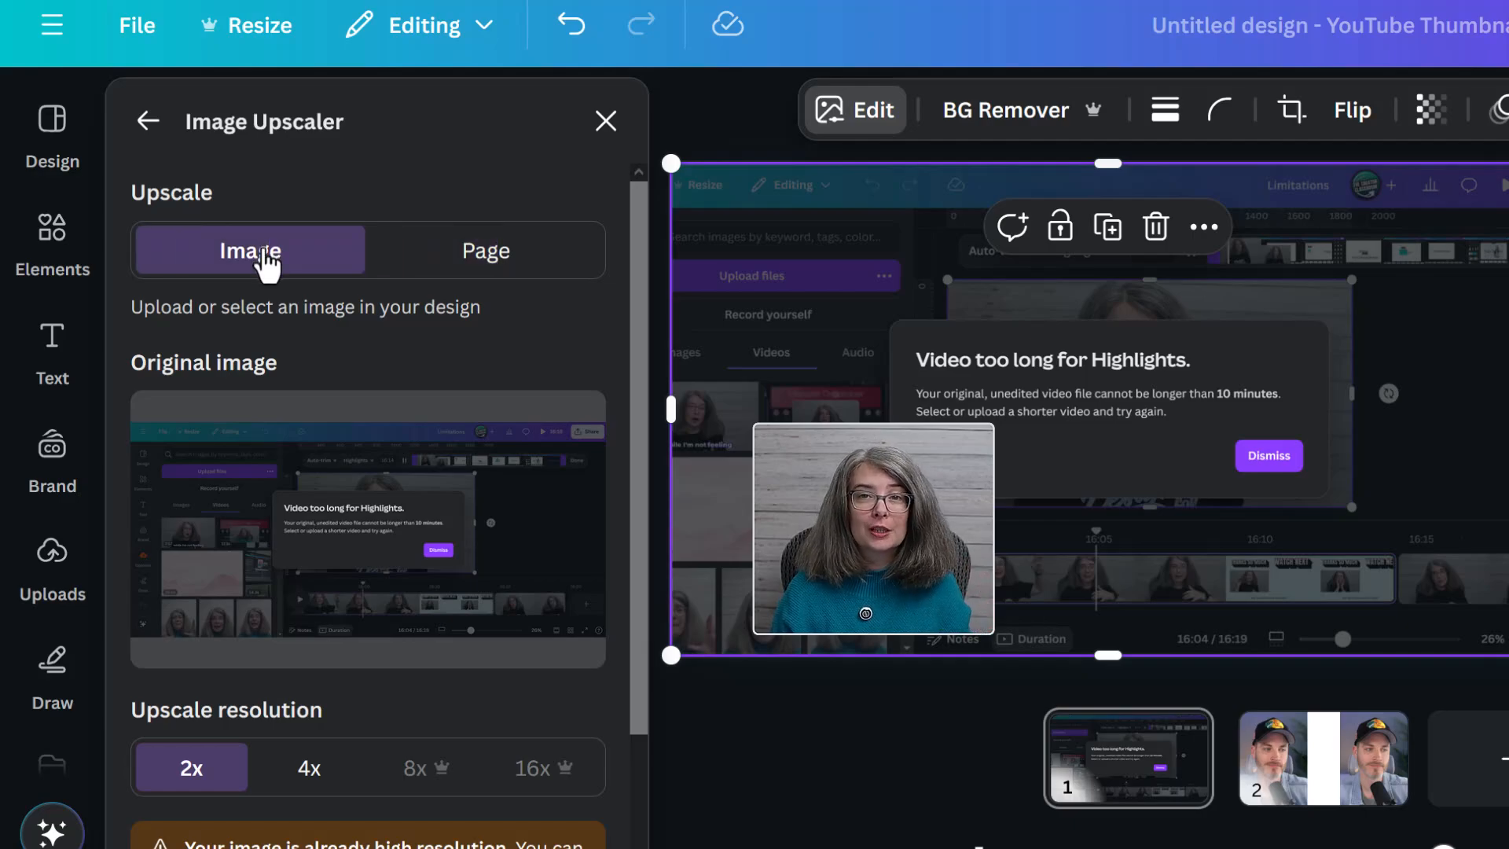
{"action": "scroll", "coordinate": [283, 569], "scroll_direction": "down", "scroll_amount": 2}
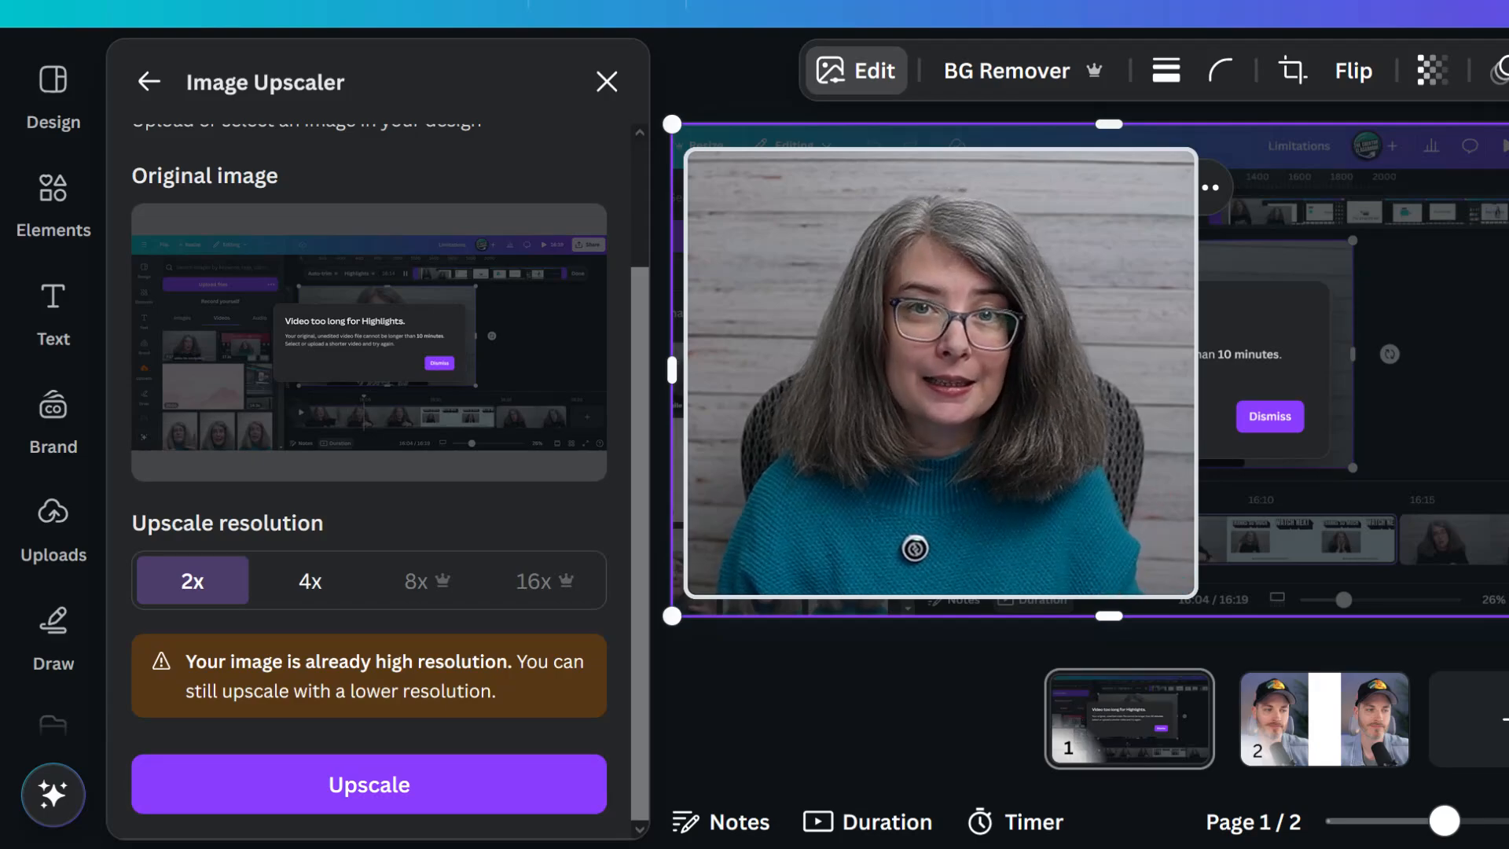
{"action": "left_click", "coordinate": [310, 581]}
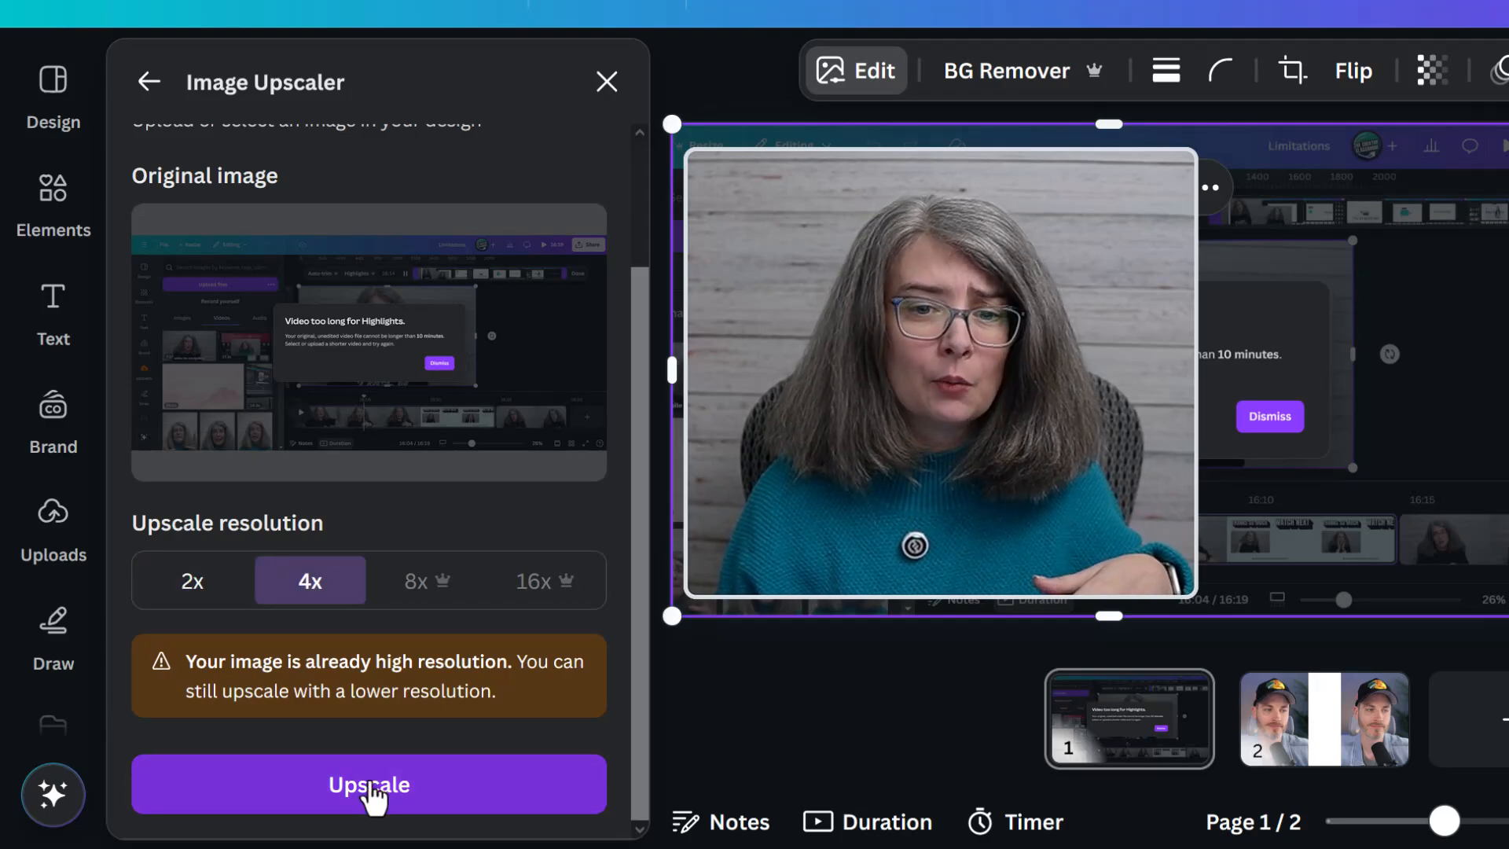
{"action": "left_click", "coordinate": [370, 790]}
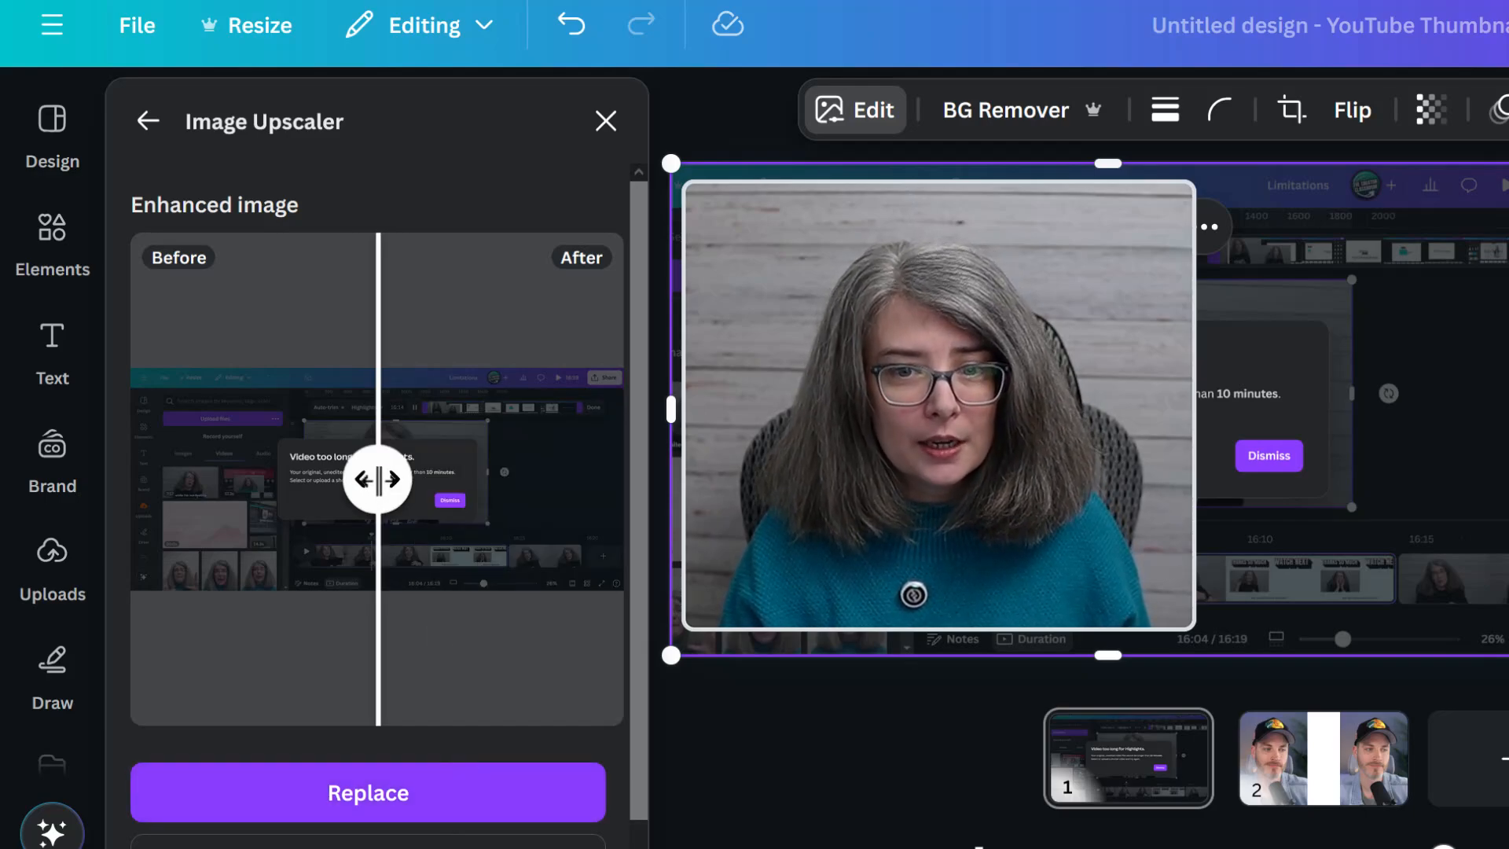
Compare the before and after preview and replace the screenshot in the design with the enhanced image.
{"action": "left_click_drag", "start_coordinate": [377, 481], "coordinate": [402, 562]}
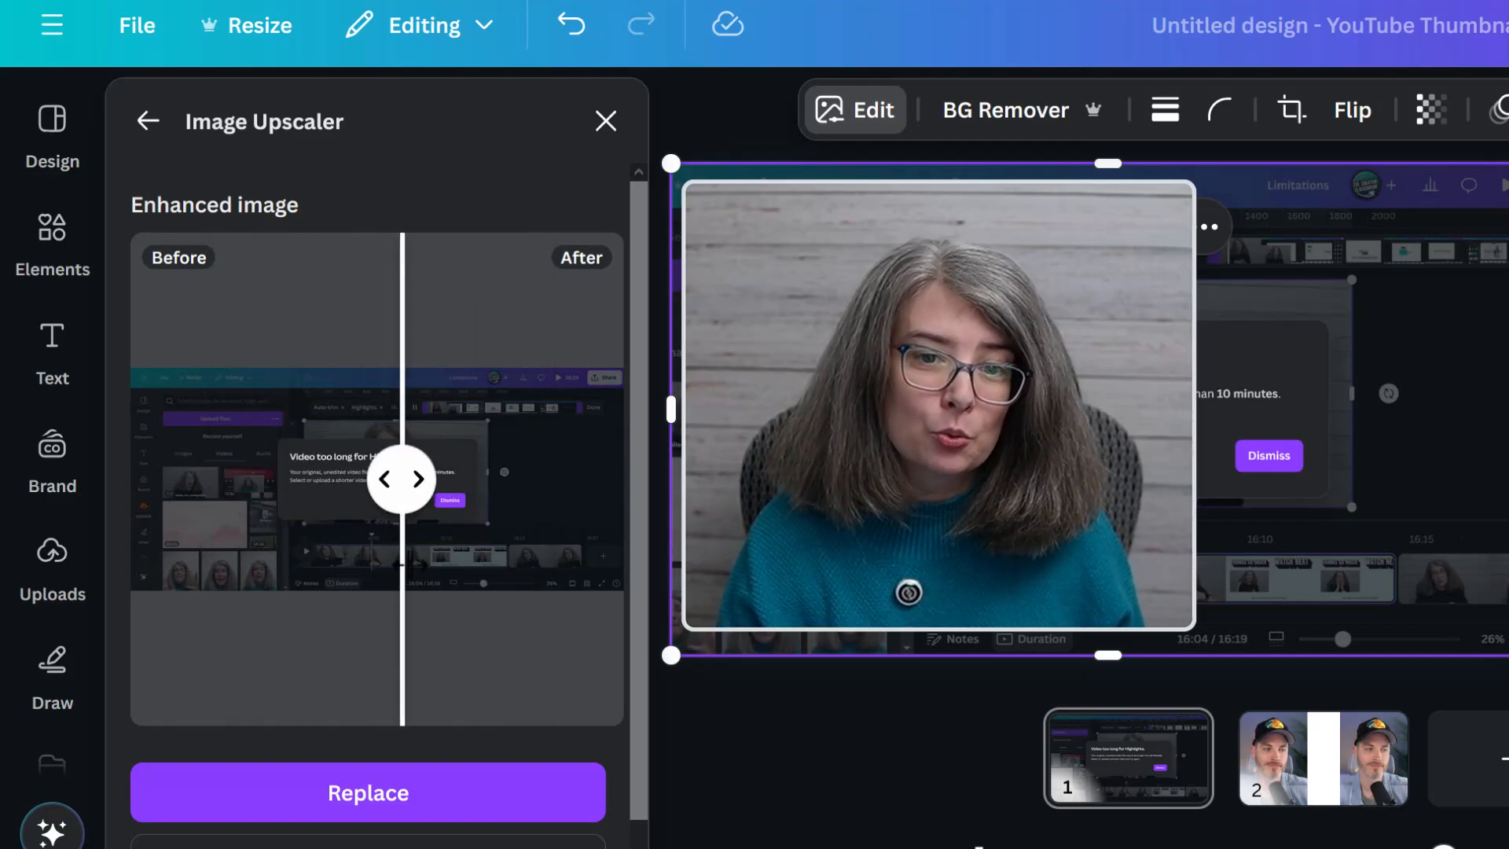
{"action": "left_click", "coordinate": [479, 813]}
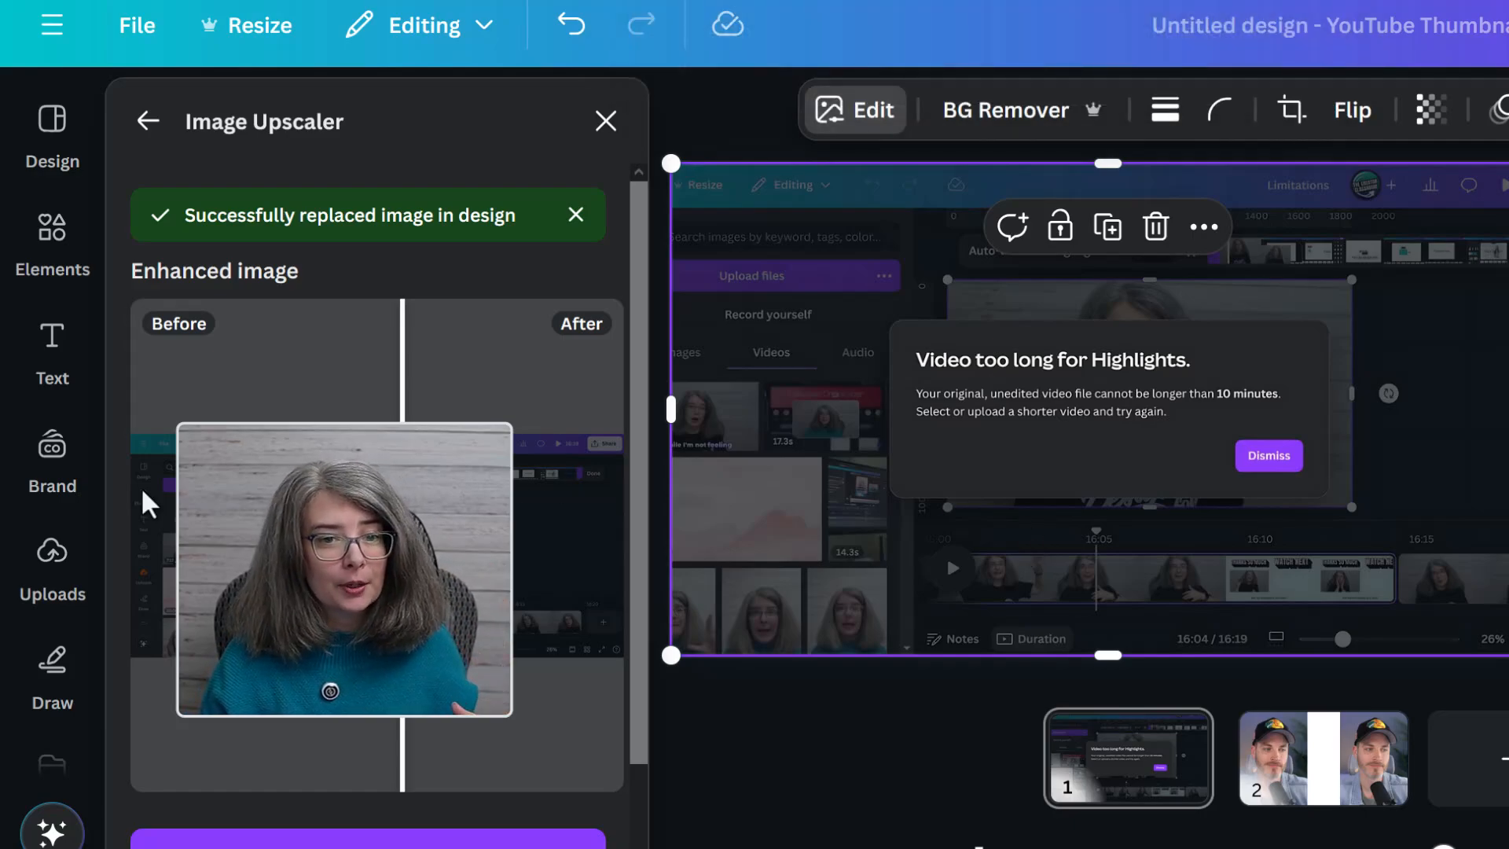
Open the uploaded files and compare the two portraits on page 2 up close for sharpness.
{"action": "left_click", "coordinate": [69, 591]}
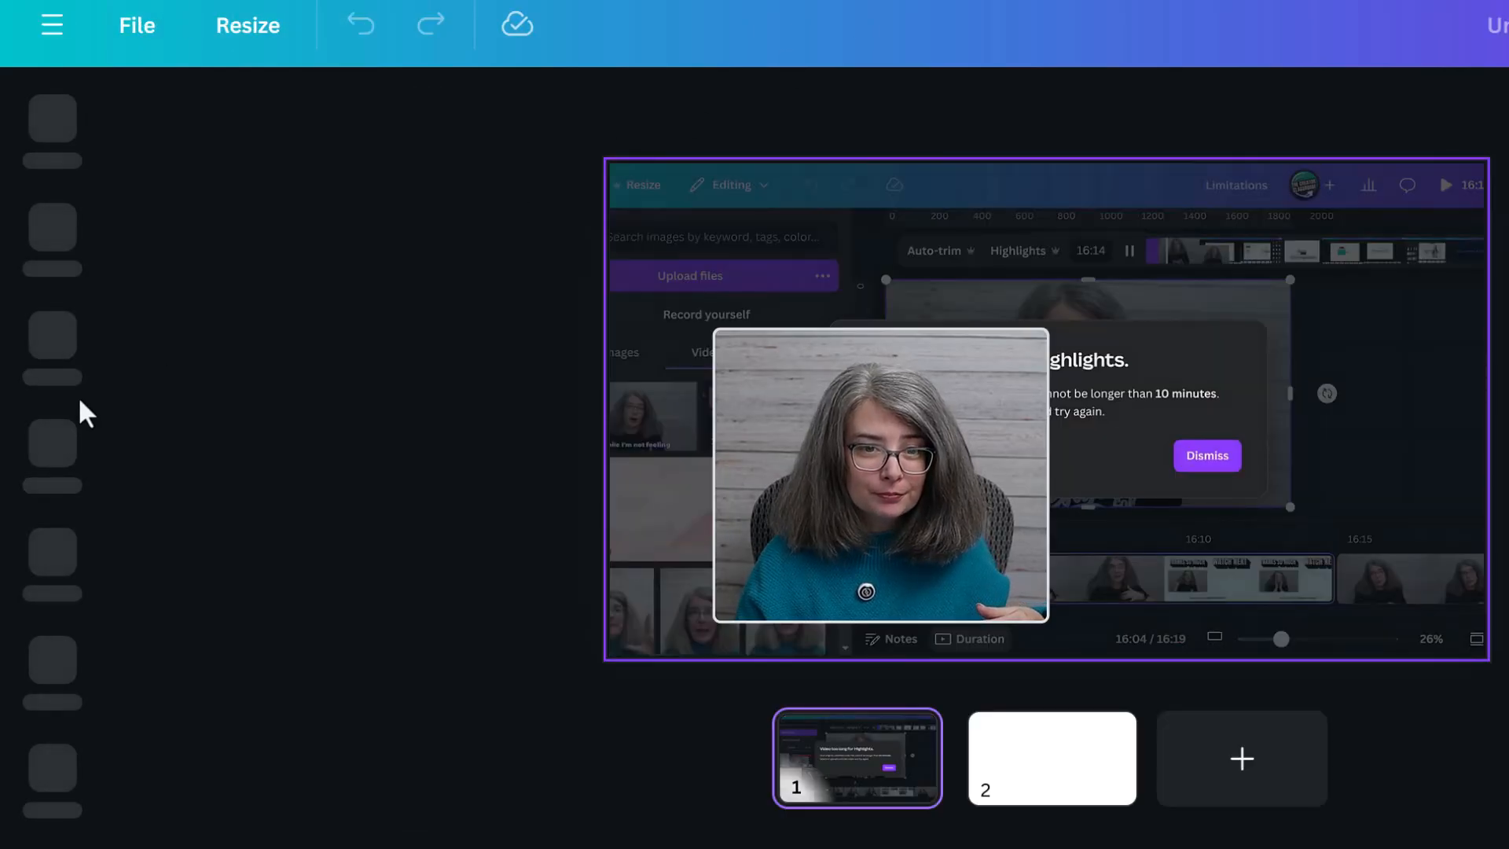
{"action": "left_click", "coordinate": [52, 550]}
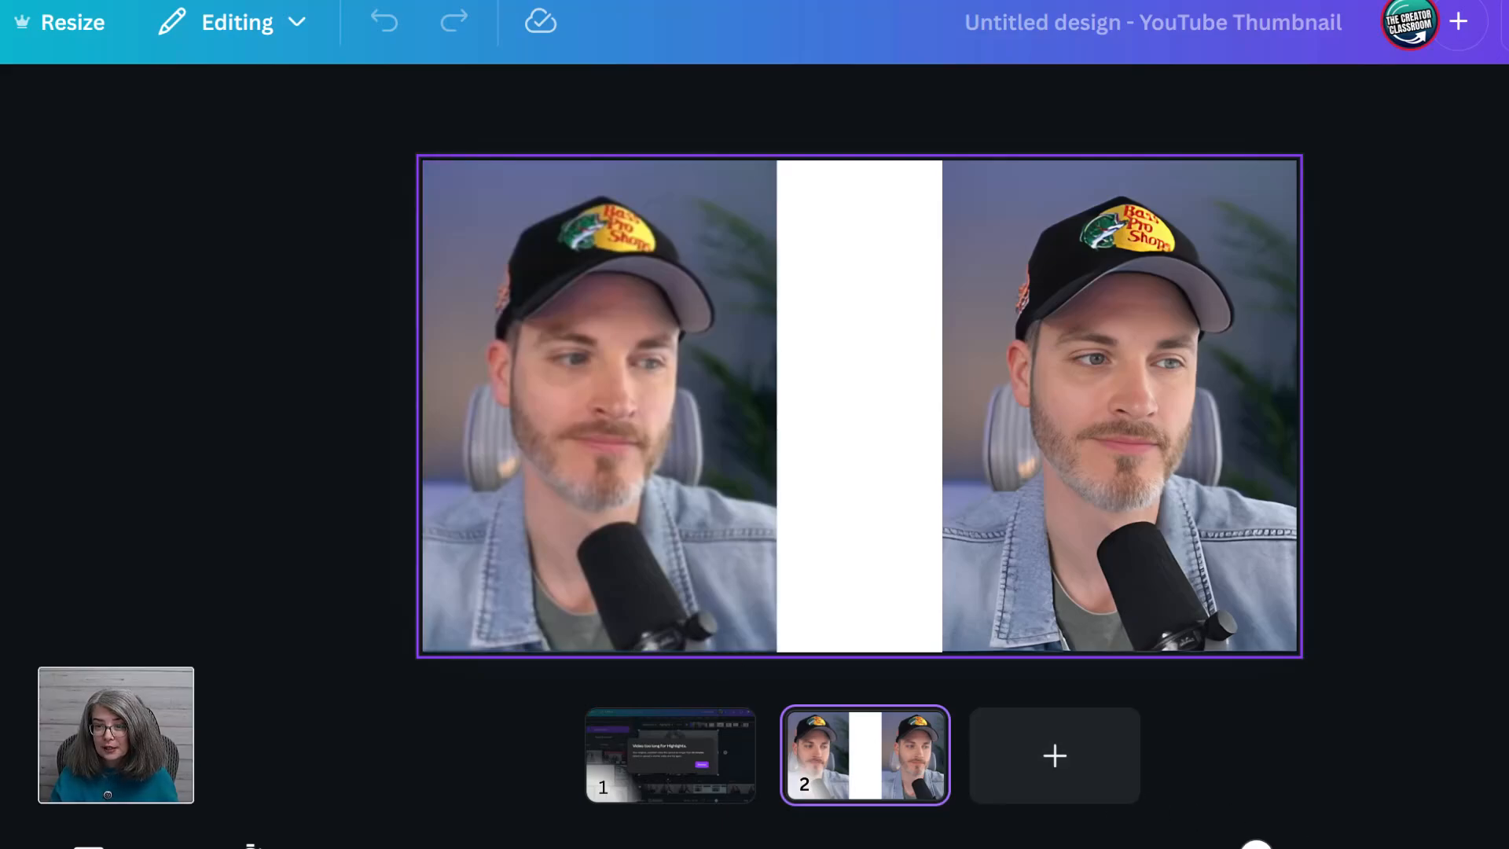
{"action": "left_click_drag", "start_coordinate": [1256, 847], "coordinate": [1308, 847]}
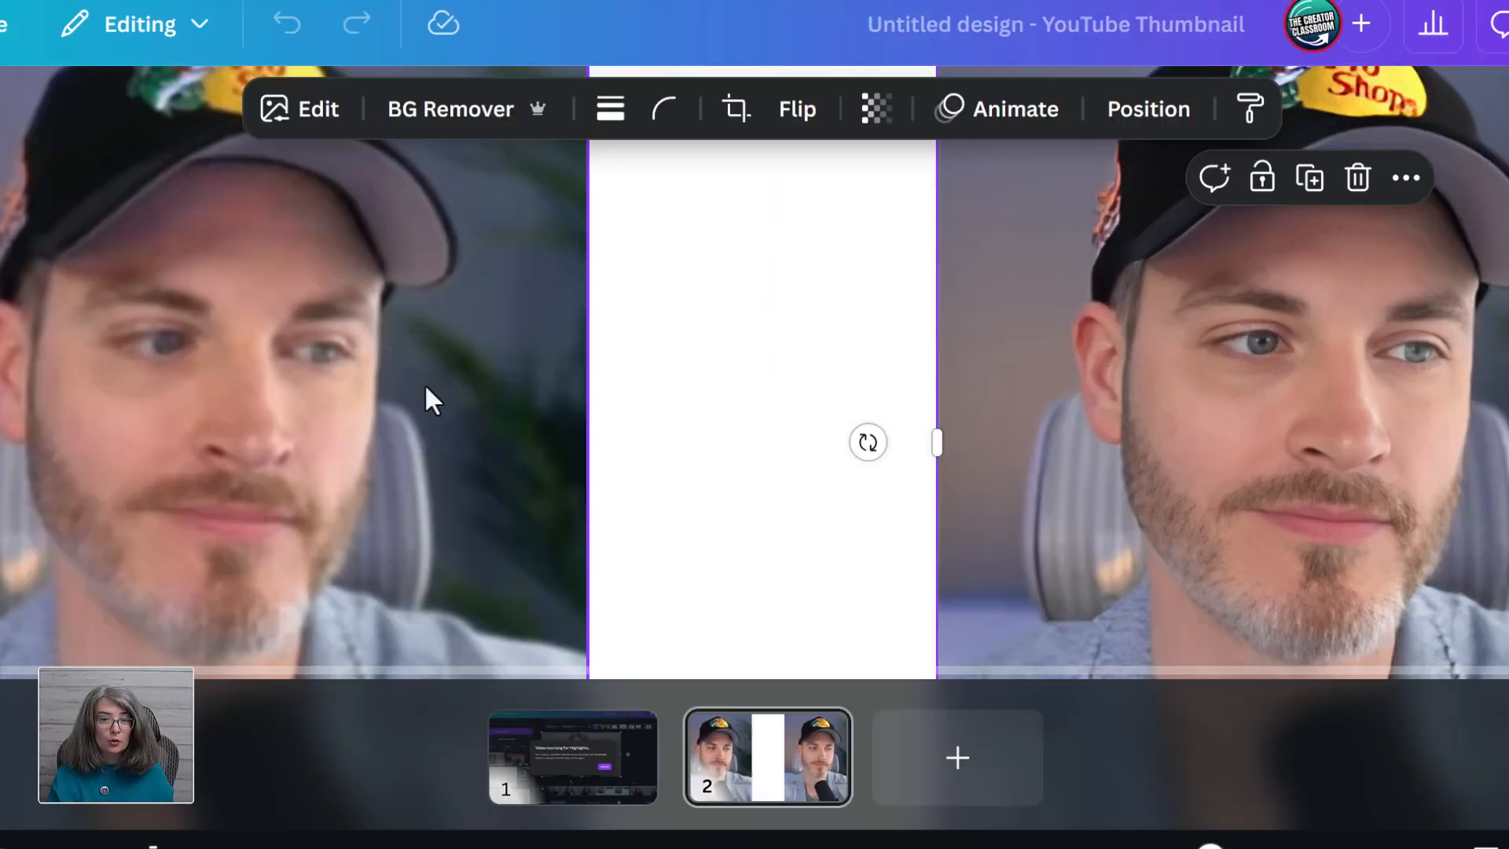
{"action": "left_click", "coordinate": [392, 385]}
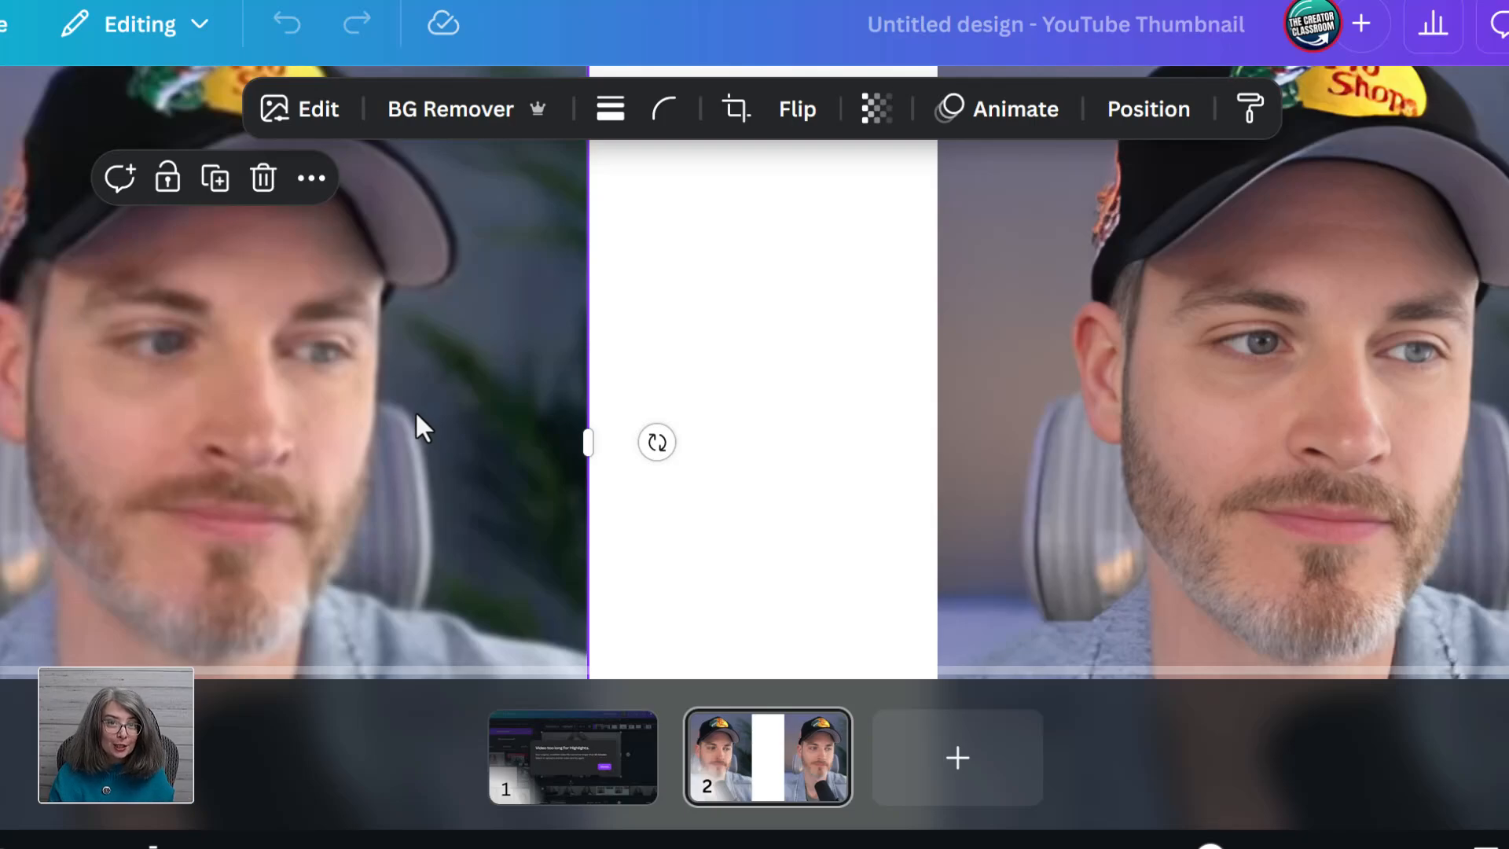
{"action": "left_click", "coordinate": [1412, 431]}
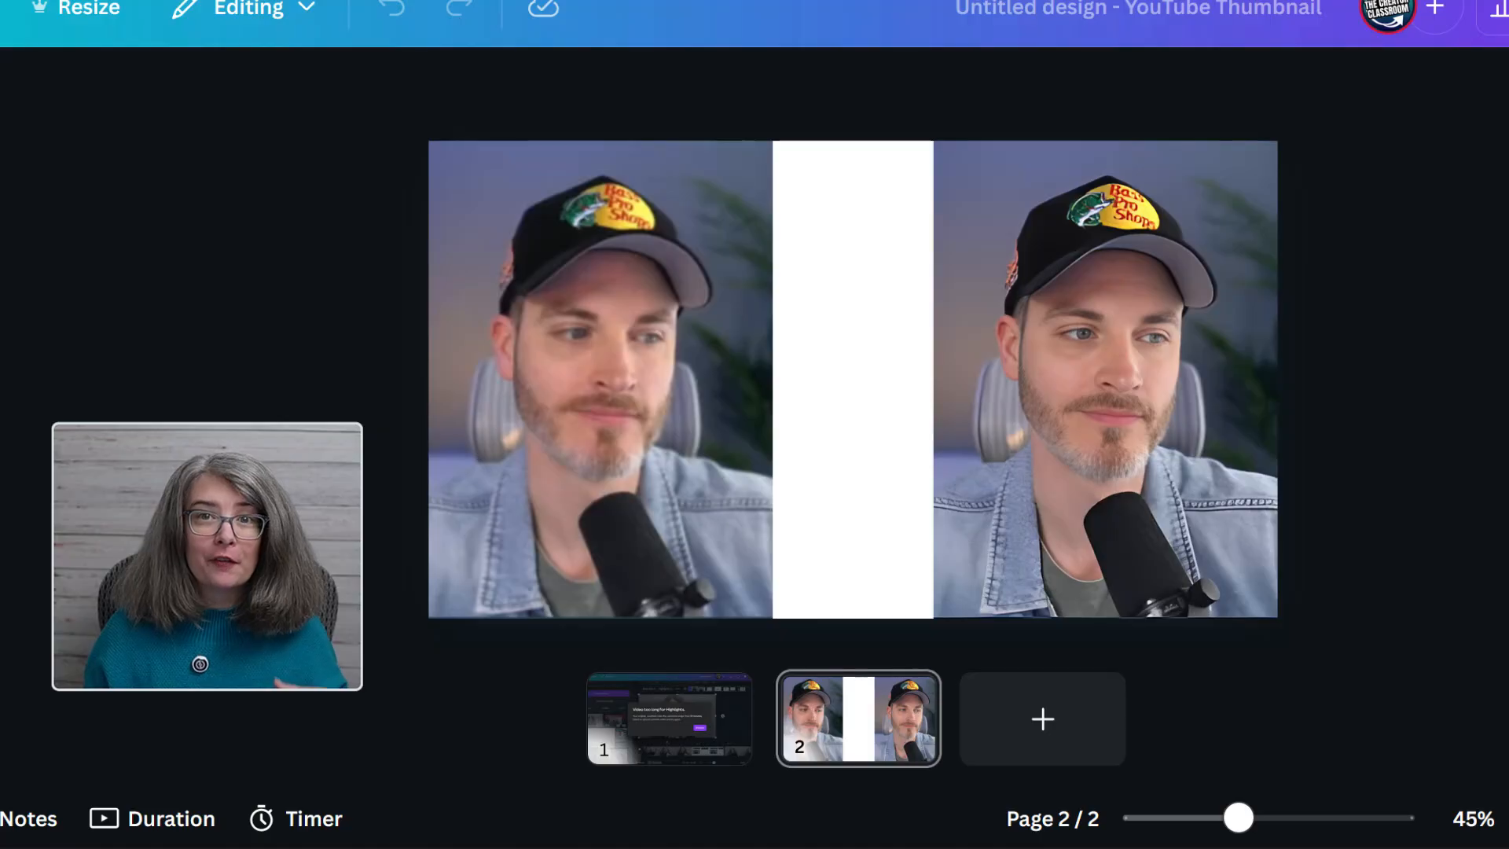
Remove the background of the left portrait on page 2 with BG Remover.
{"action": "left_click", "coordinate": [538, 504]}
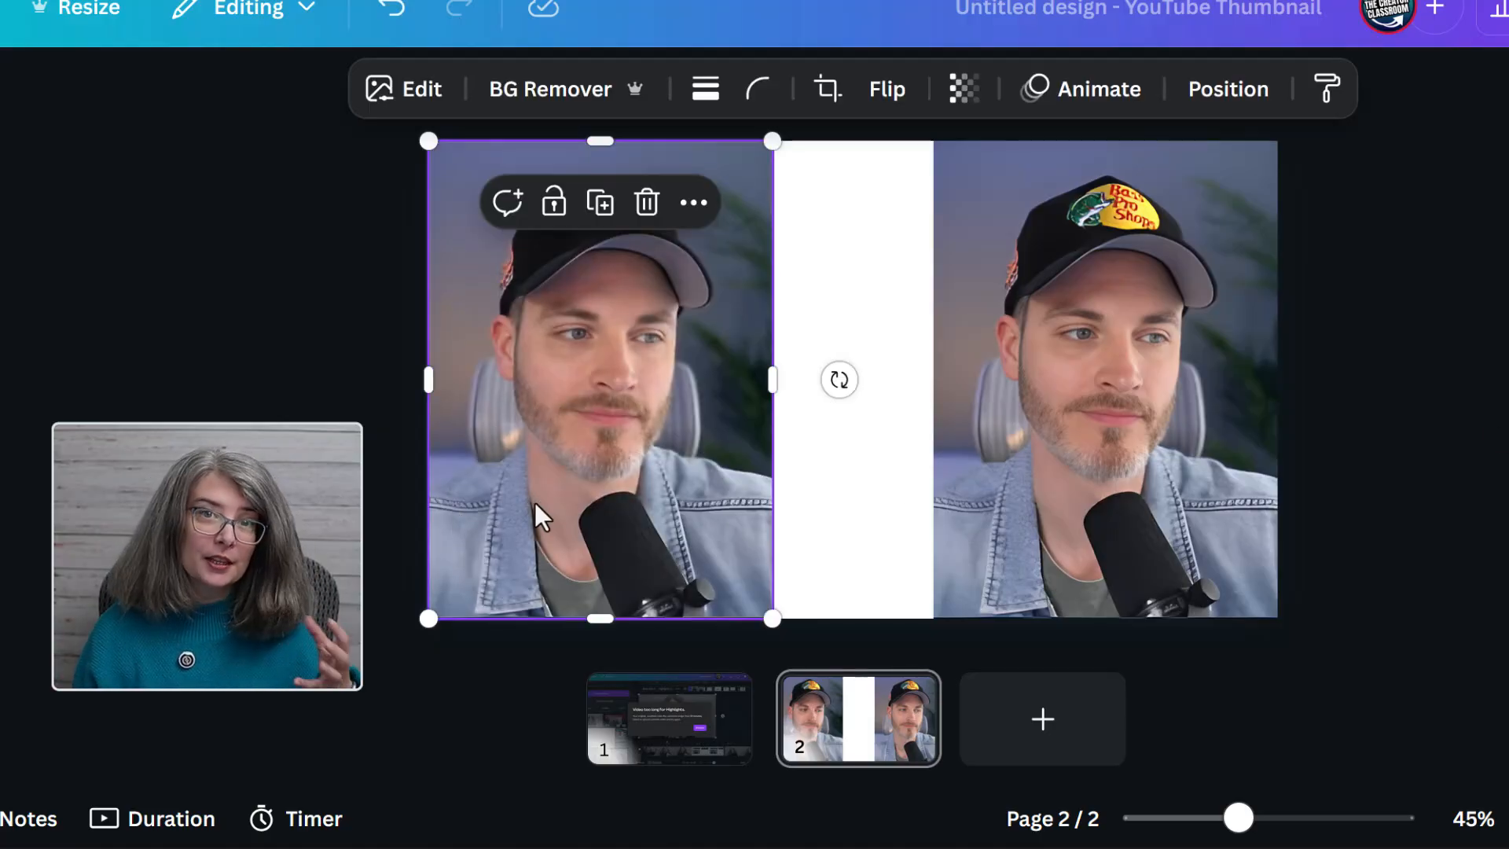
{"action": "left_click", "coordinate": [544, 92]}
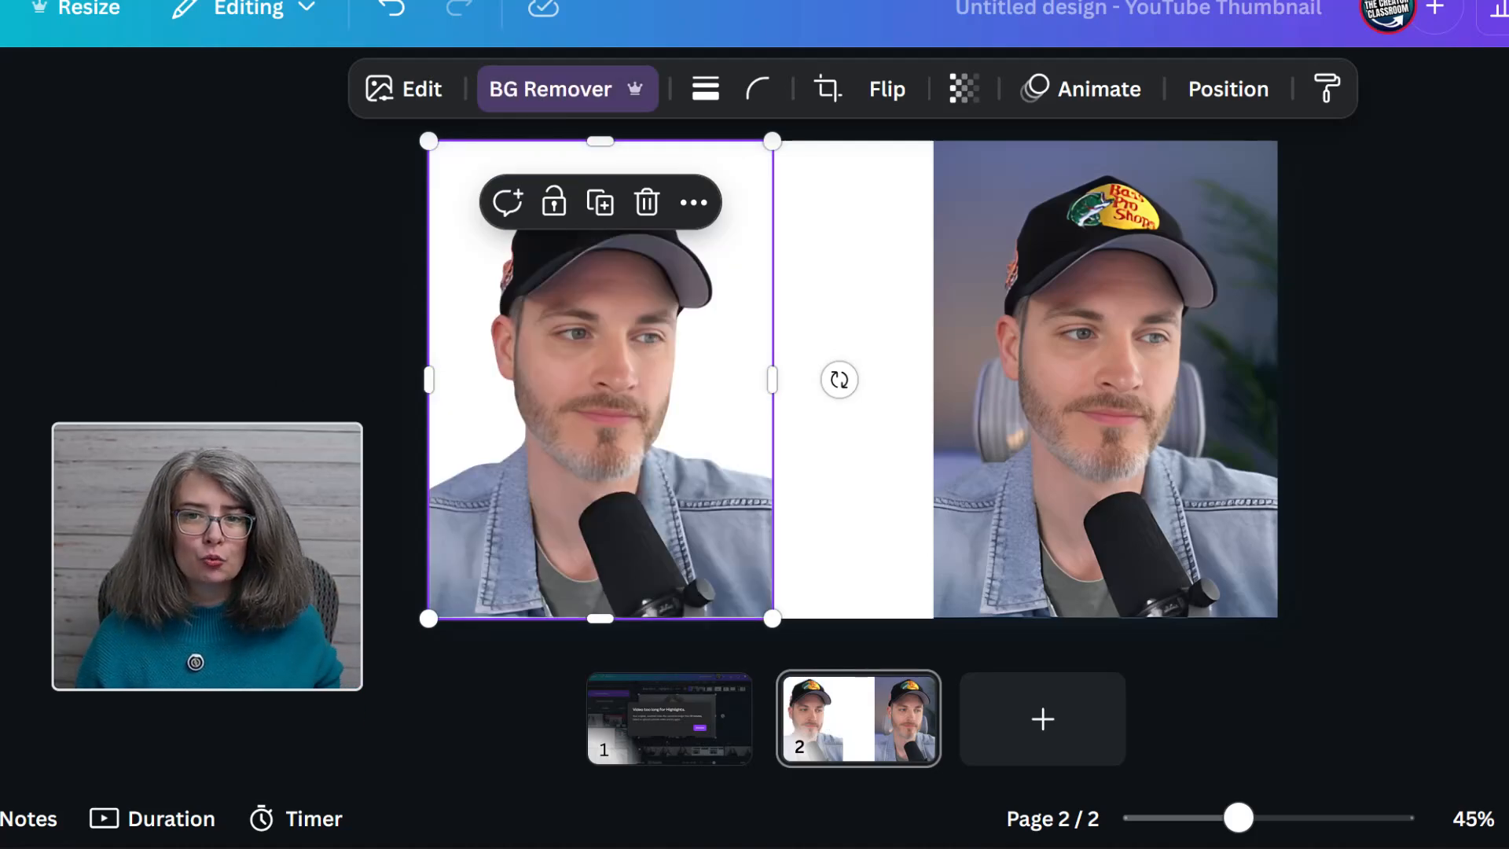
Select the right portrait on page 2 and search the Canva apps for "background".
{"action": "left_click", "coordinate": [1177, 484]}
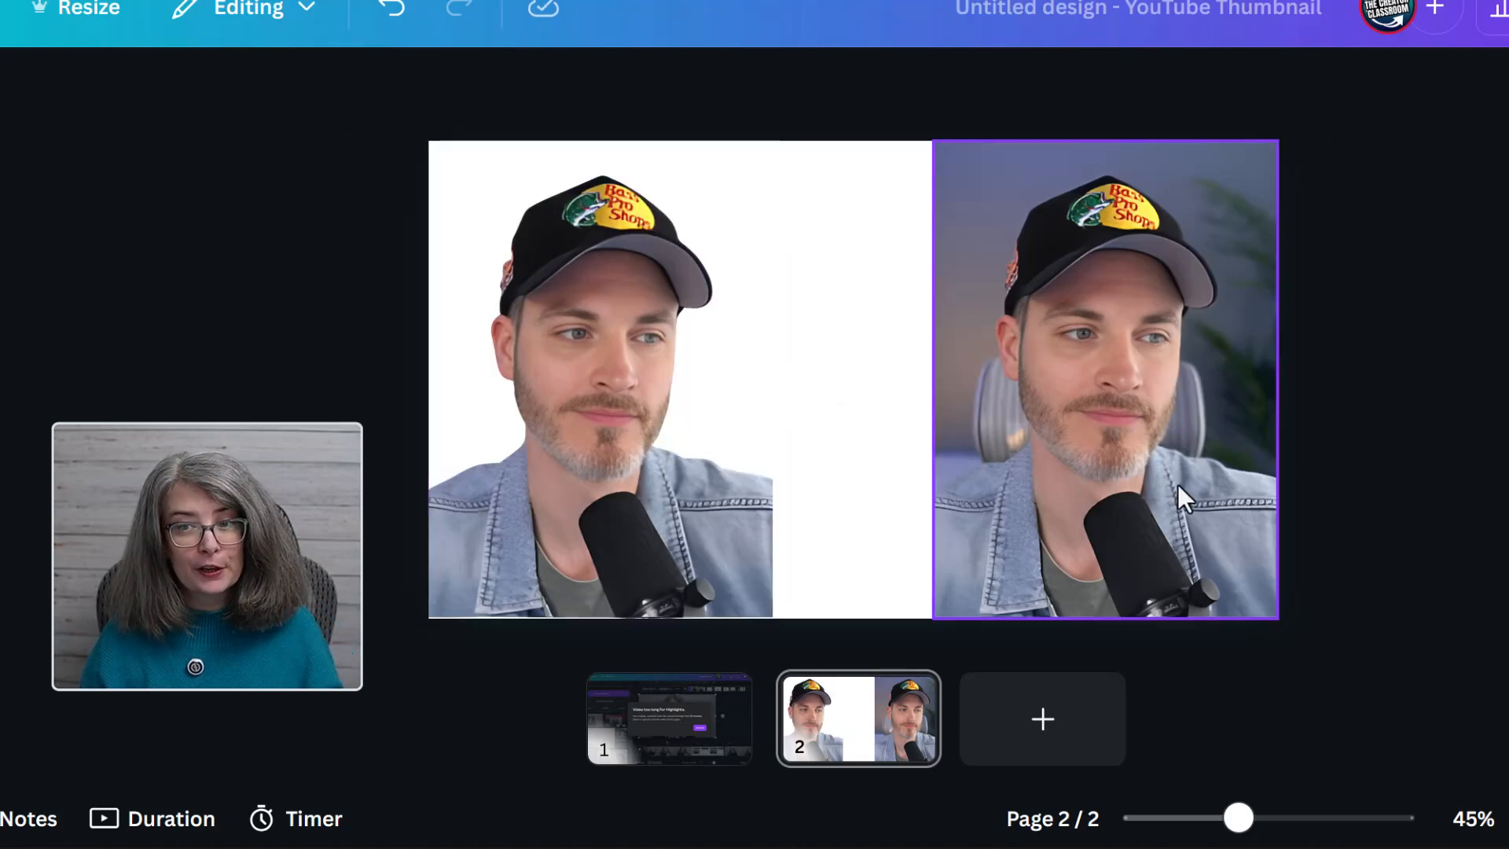
{"action": "left_click", "coordinate": [48, 682]}
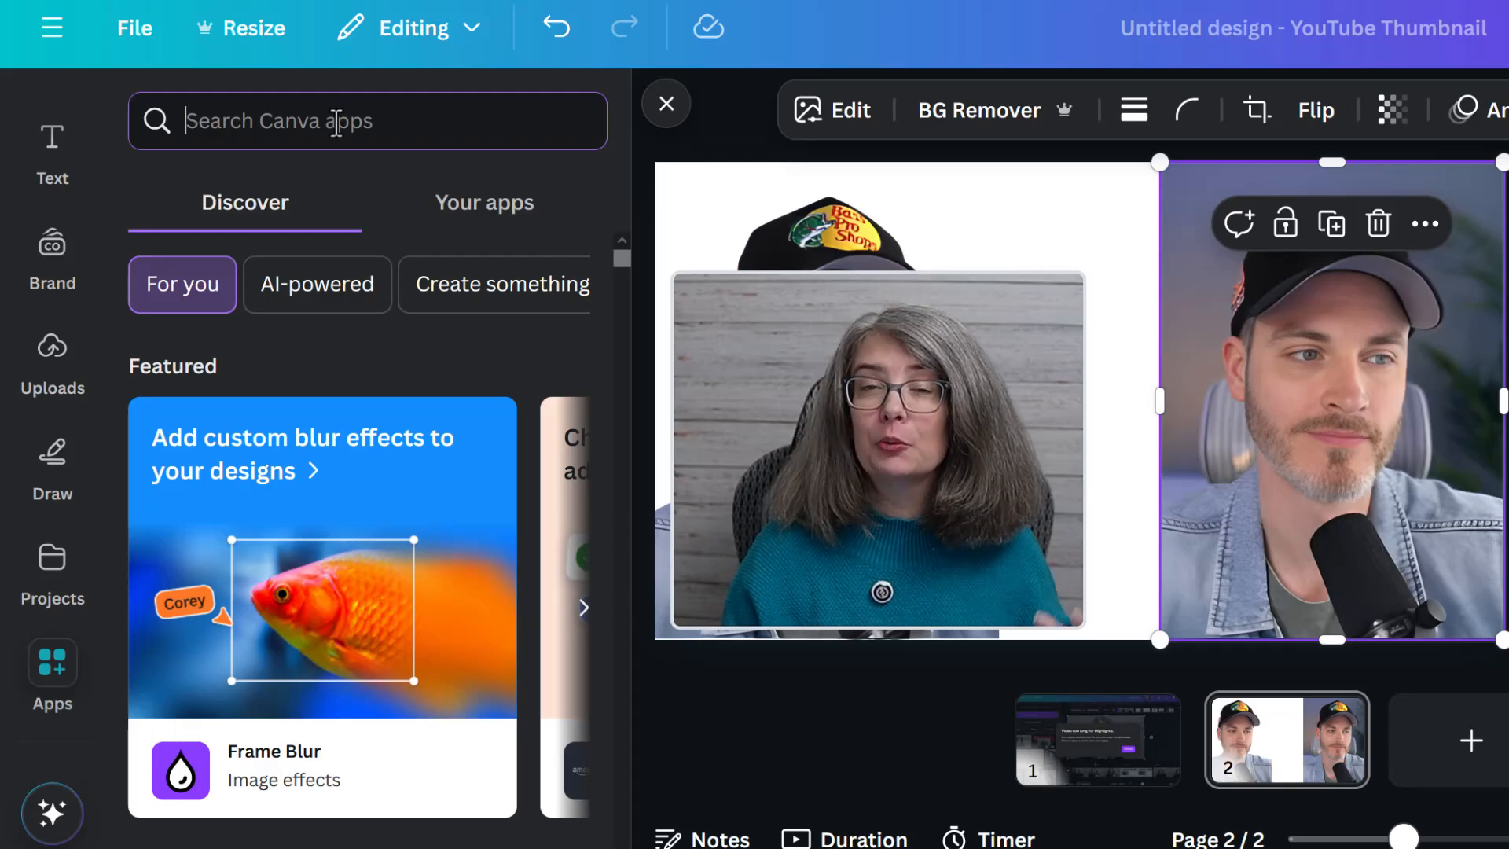
{"action": "type", "text": "backgroun"}
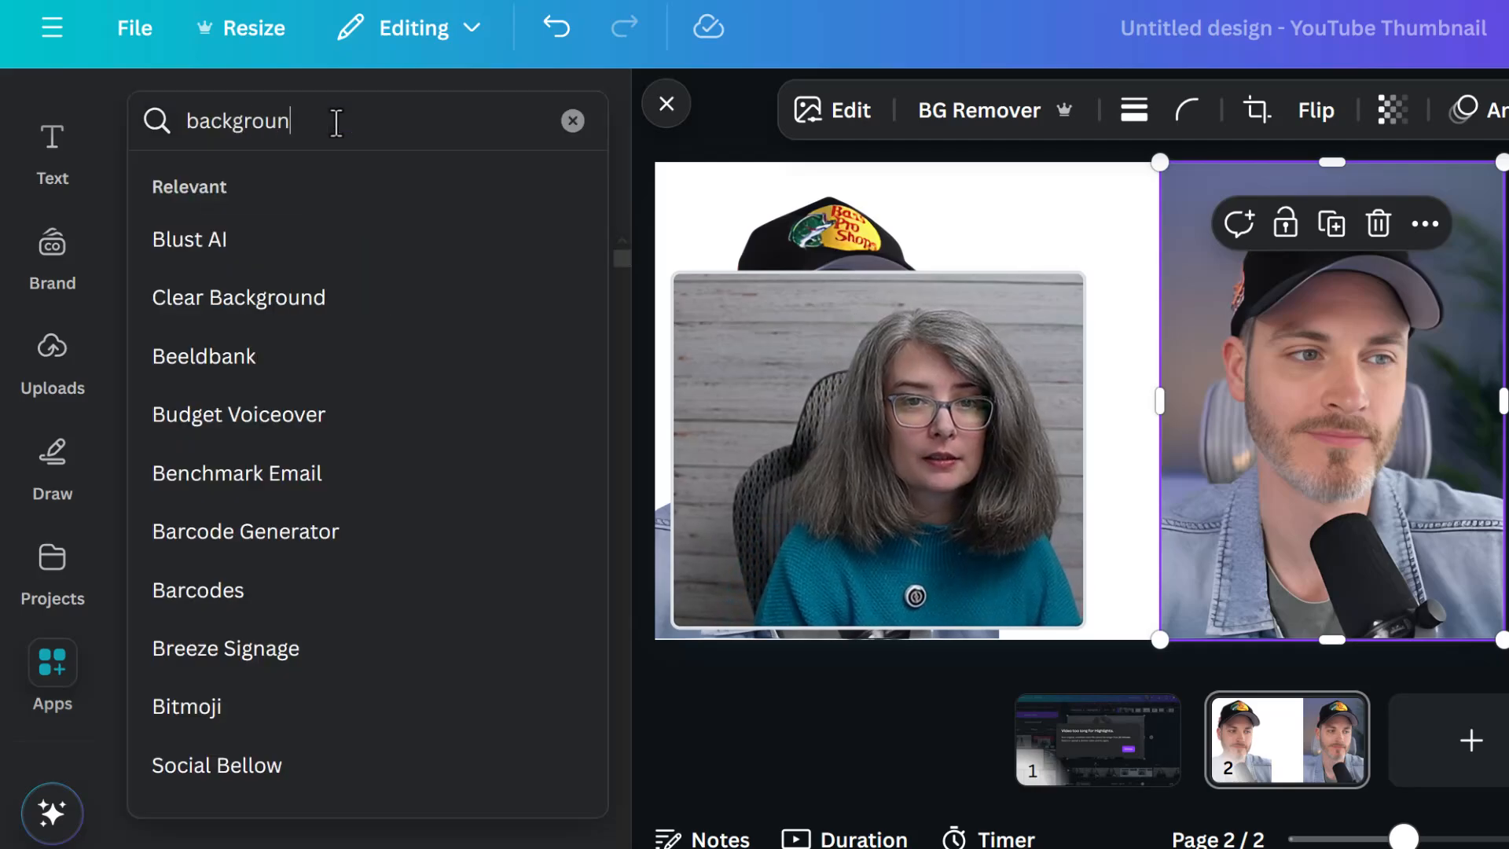
{"action": "type", "text": "d"}
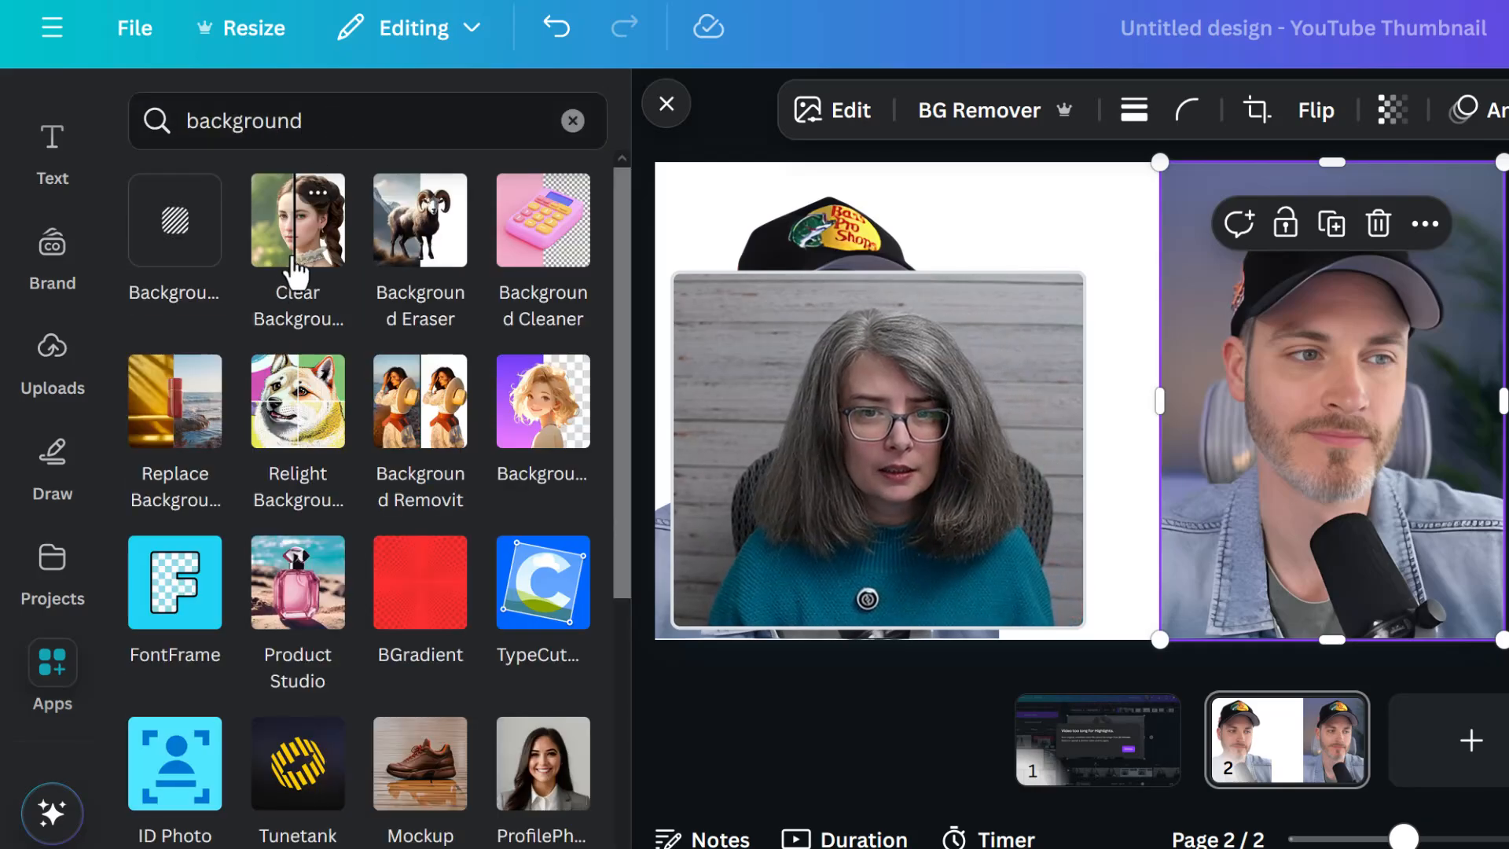
Look at the Clear Background and Background Eraser apps from the search results.
{"action": "left_click", "coordinate": [297, 269]}
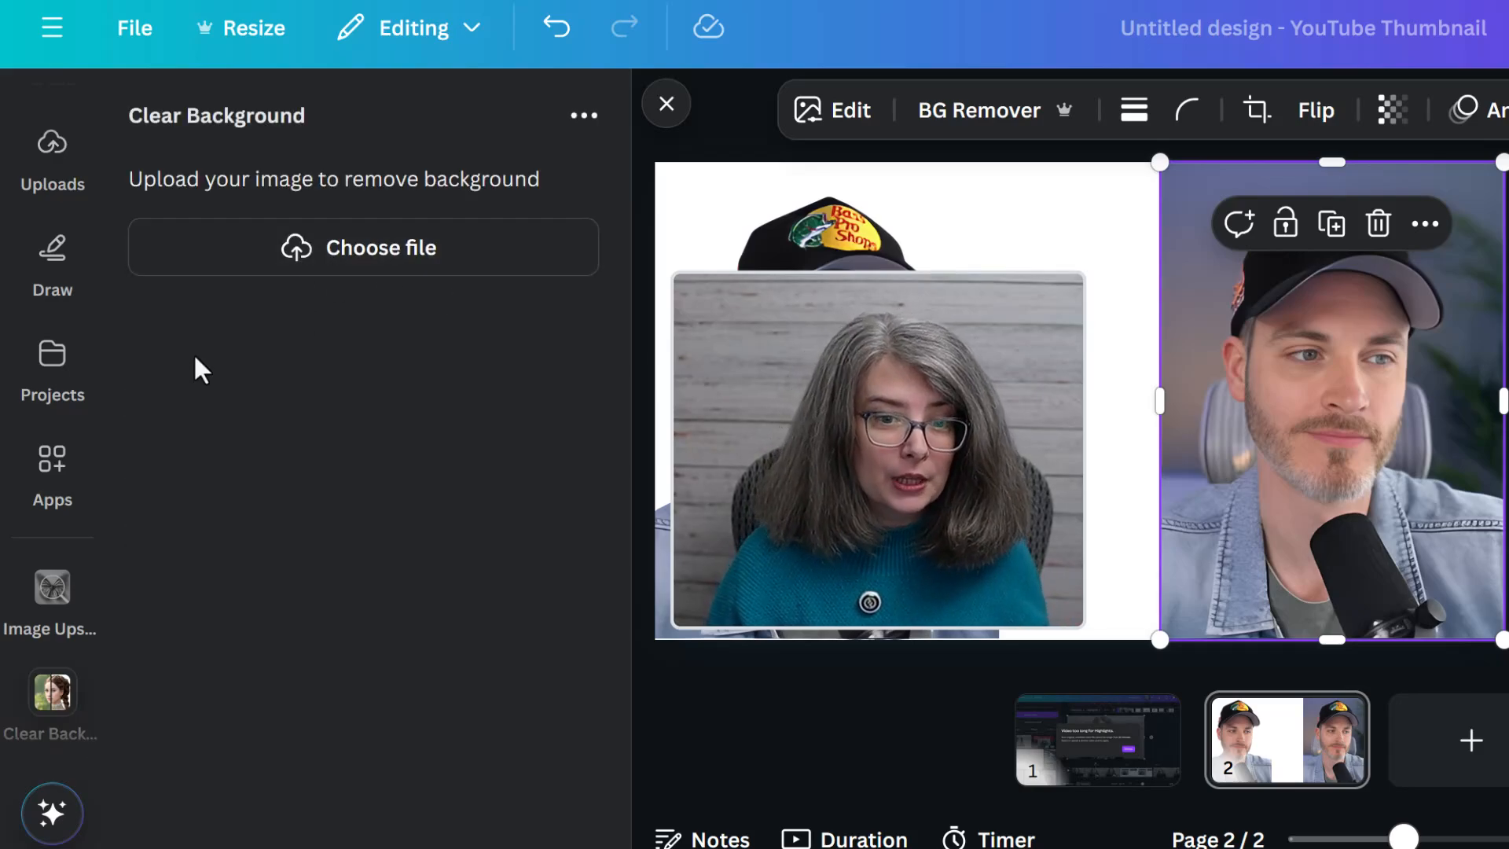
{"action": "left_click", "coordinate": [52, 605]}
{"action": "left_click", "coordinate": [50, 585]}
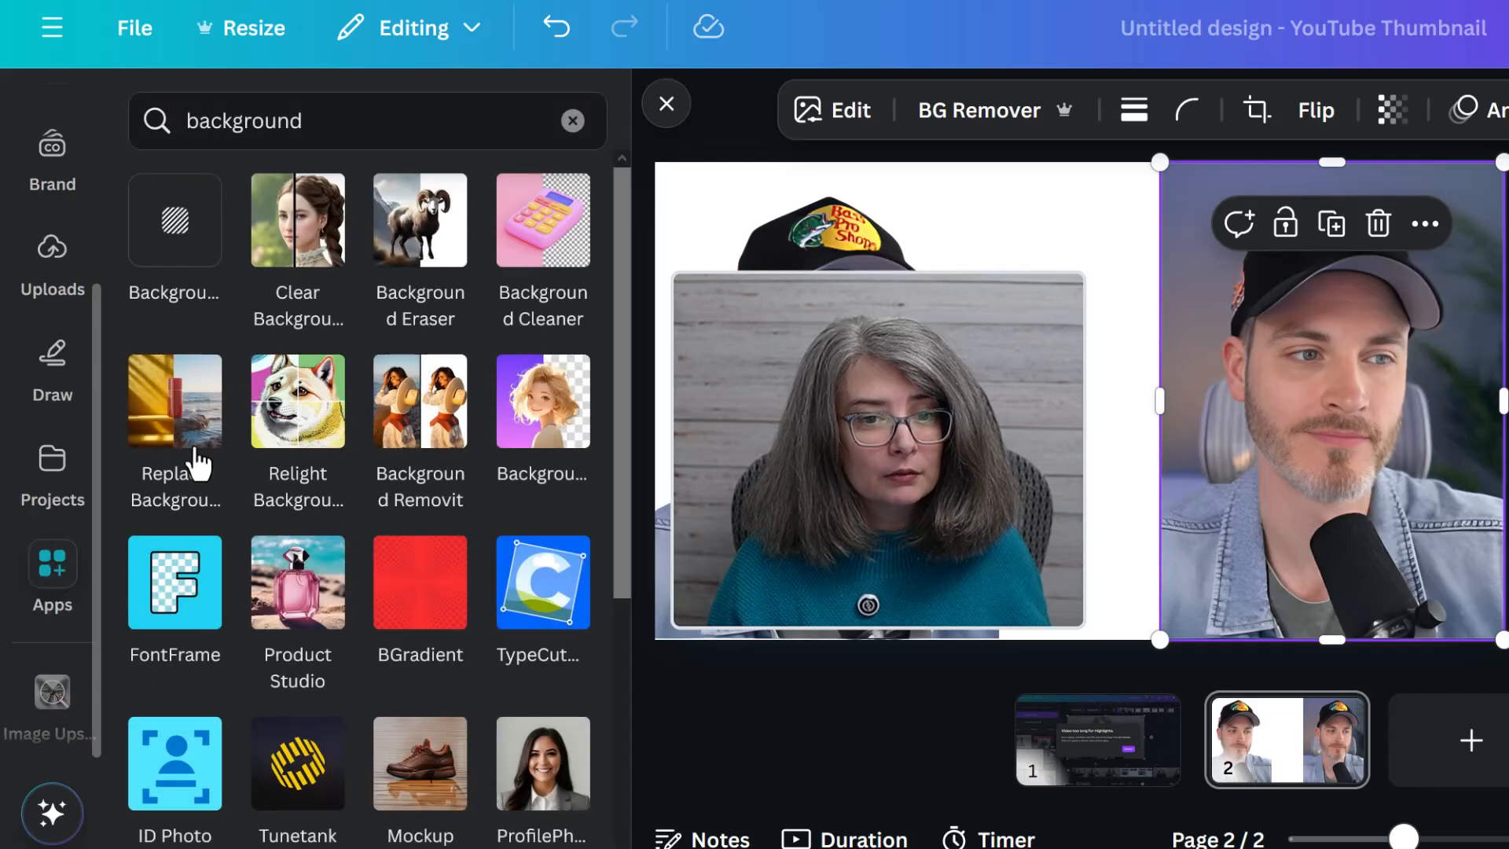
{"action": "left_click", "coordinate": [421, 255]}
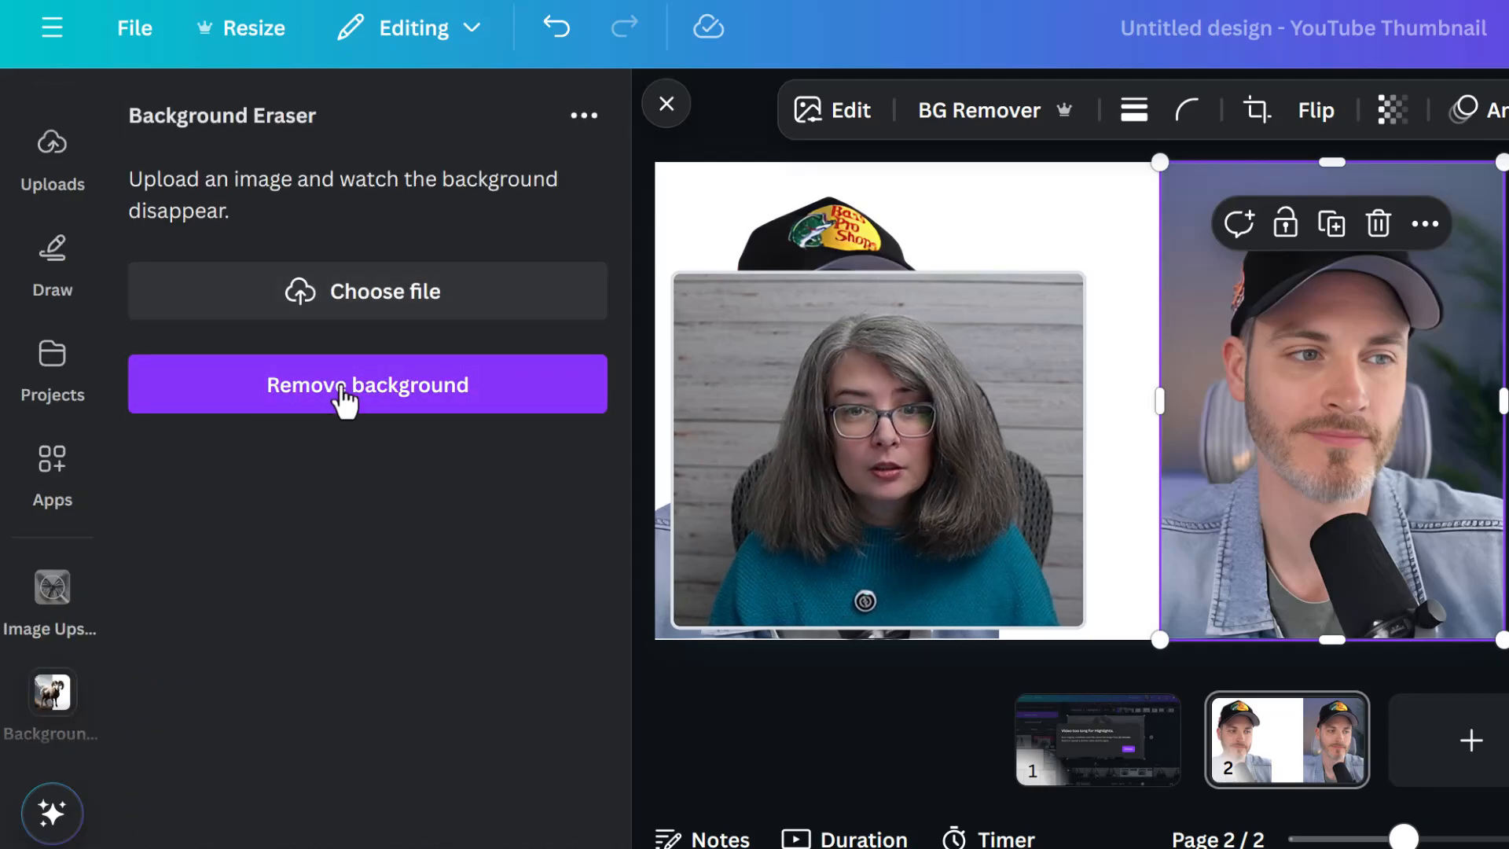
{"action": "left_click", "coordinate": [30, 669]}
{"action": "left_click", "coordinate": [51, 586]}
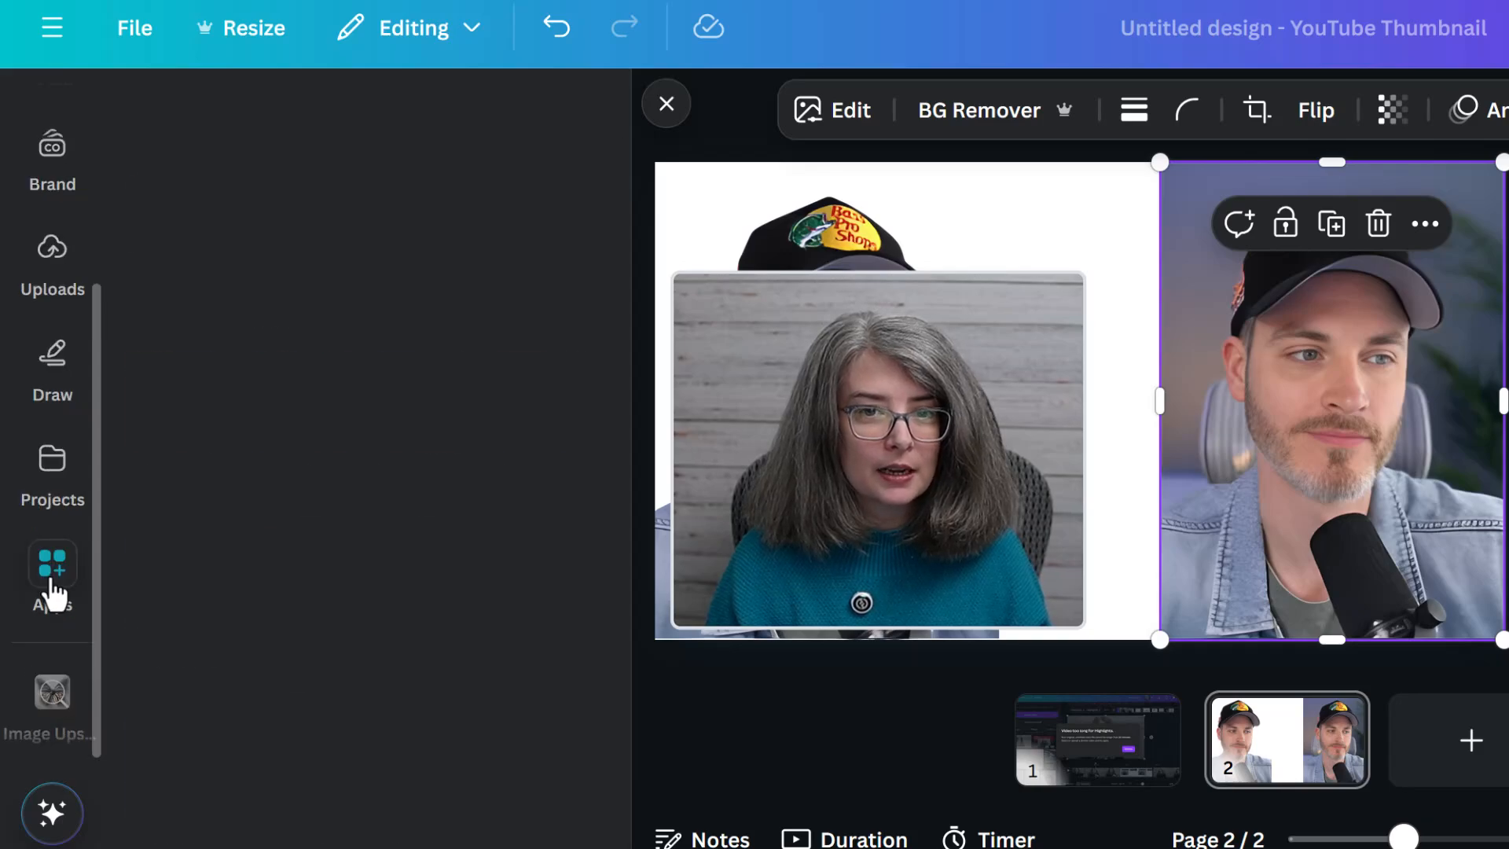
Erase the right portrait's background with the Background Cleaner app and move that portrait slightly left.
{"action": "left_click", "coordinate": [553, 246]}
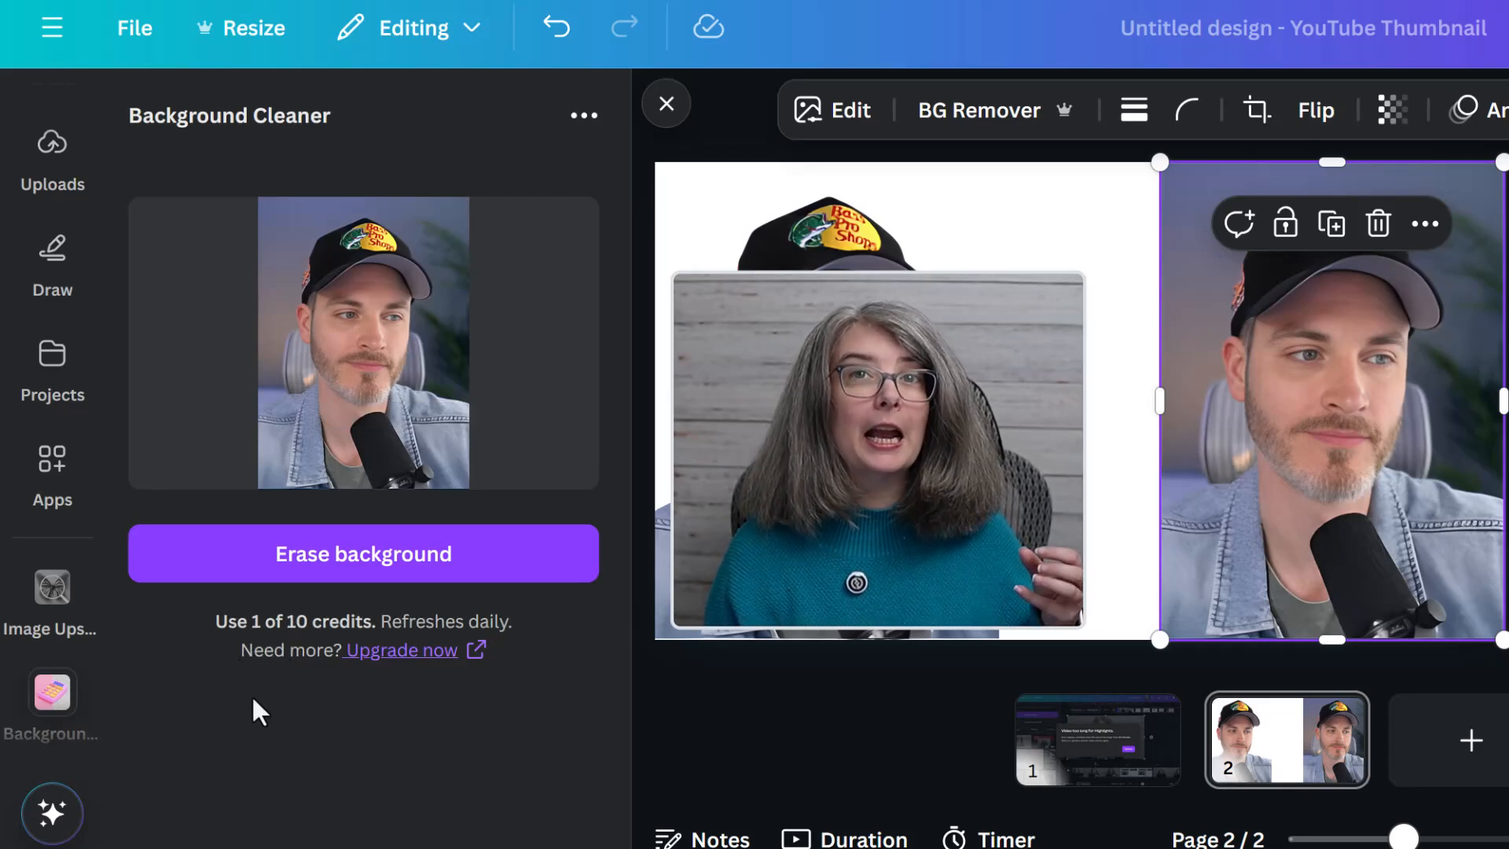
{"action": "left_click", "coordinate": [393, 572]}
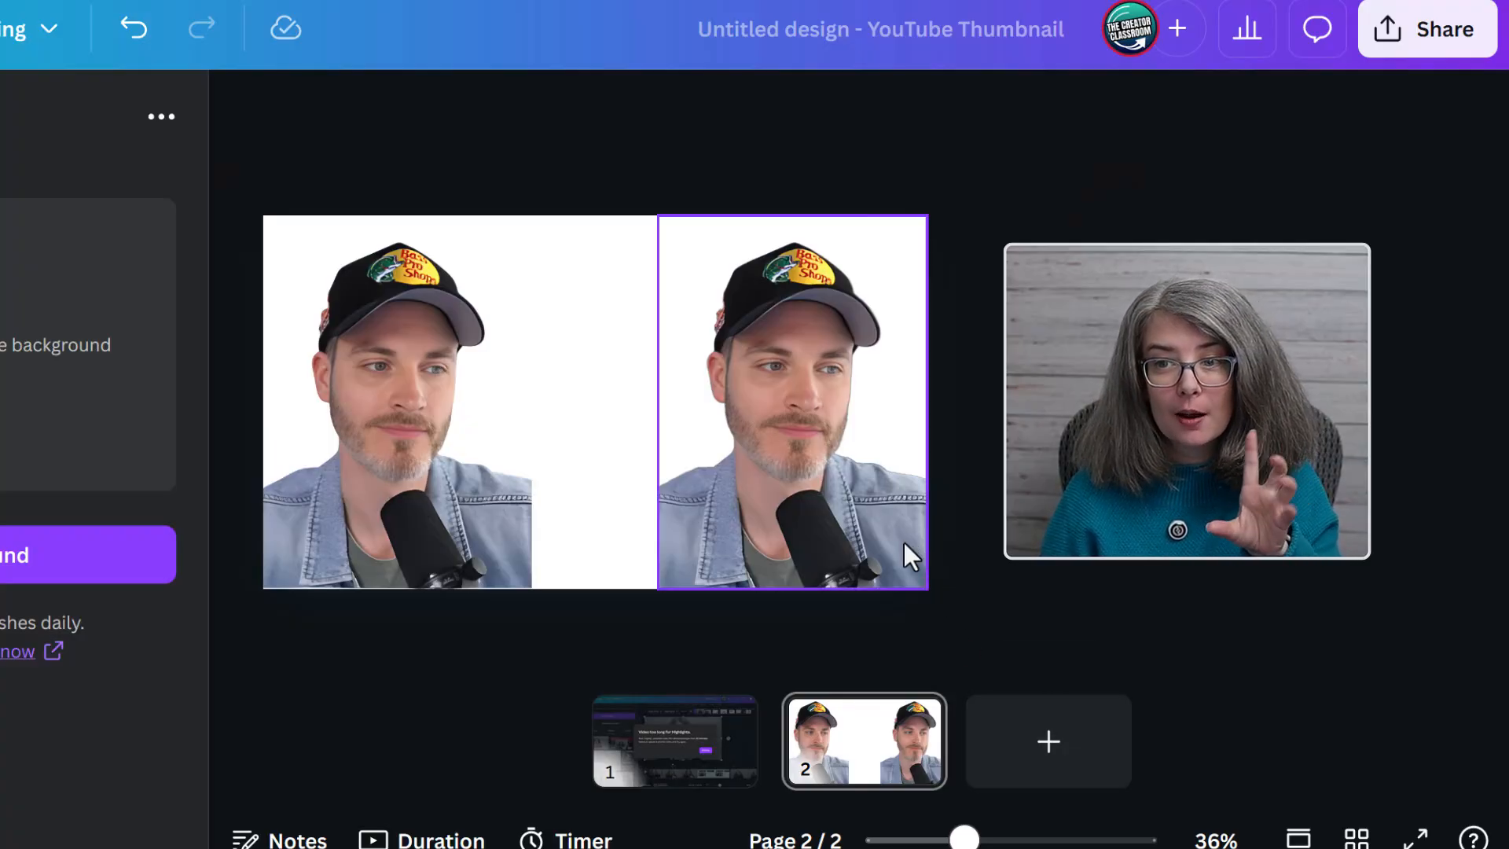
{"action": "left_click", "coordinate": [832, 550]}
{"action": "left_click_drag", "start_coordinate": [832, 549], "coordinate": [754, 532]}
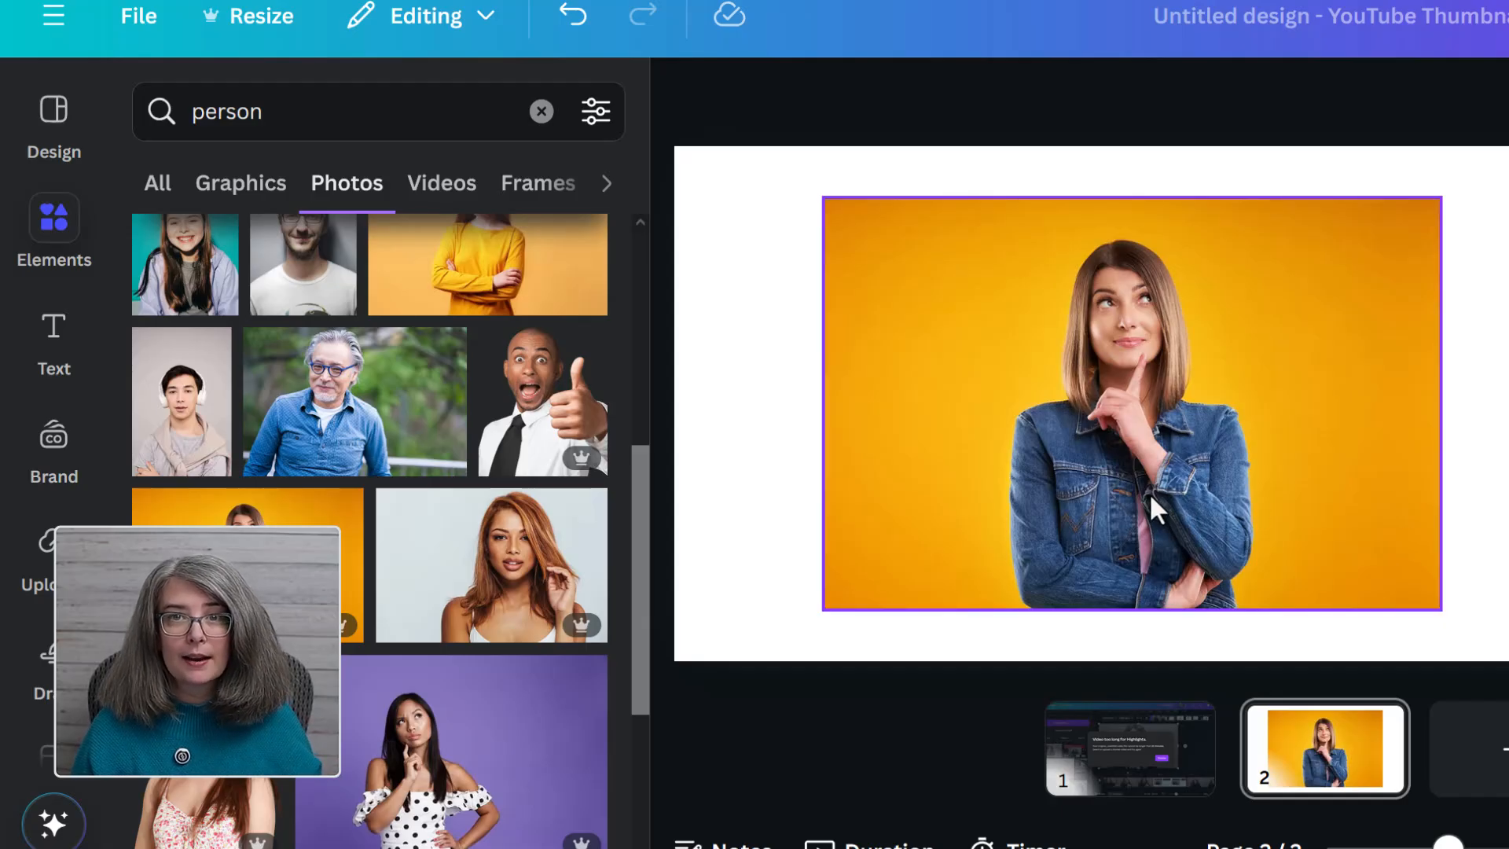
Crop the woman's photo on page 2 to a 16:9 aspect ratio and enlarge it to fill the whole page.
{"action": "left_click", "coordinate": [1151, 503]}
{"action": "double_click", "coordinate": [1151, 503]}
{"action": "left_click", "coordinate": [517, 496]}
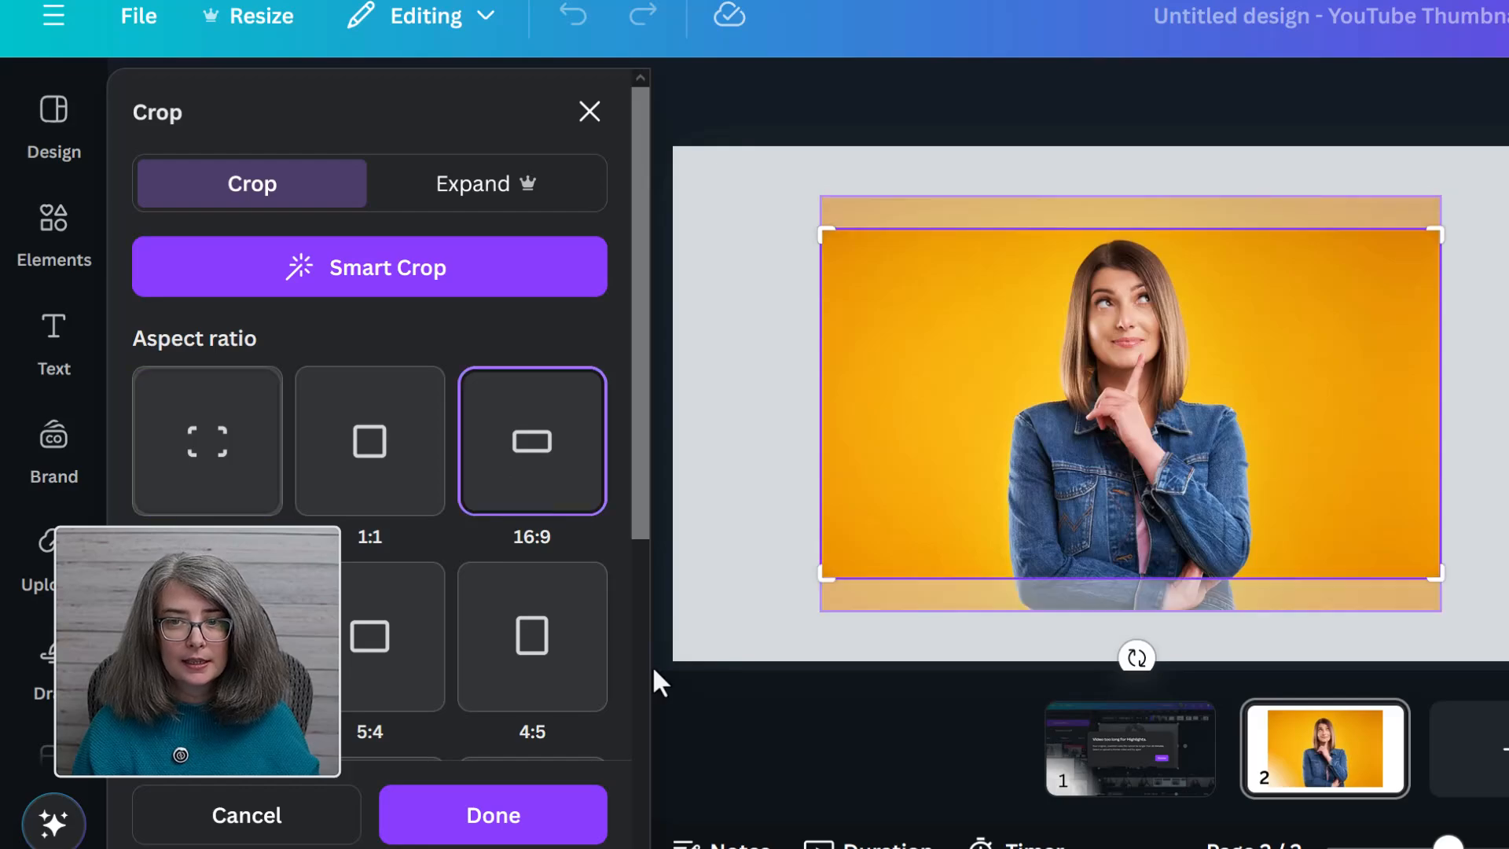
{"action": "left_click", "coordinate": [498, 838]}
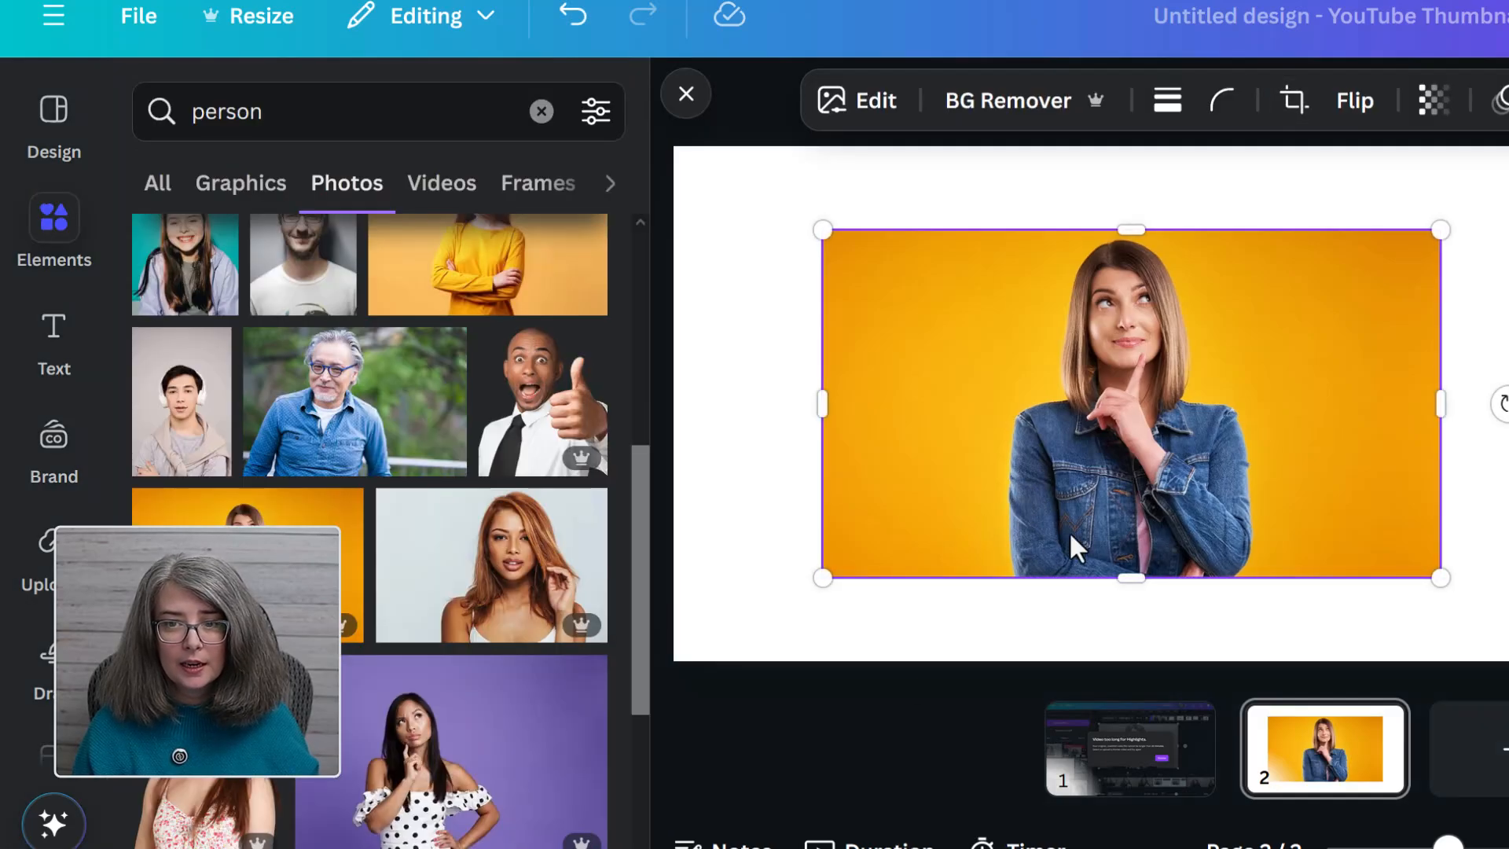
{"action": "left_click_drag", "start_coordinate": [1067, 451], "coordinate": [920, 368]}
{"action": "left_click_drag", "start_coordinate": [1054, 507], "coordinate": [1356, 661]}
{"action": "left_click", "coordinate": [1442, 660]}
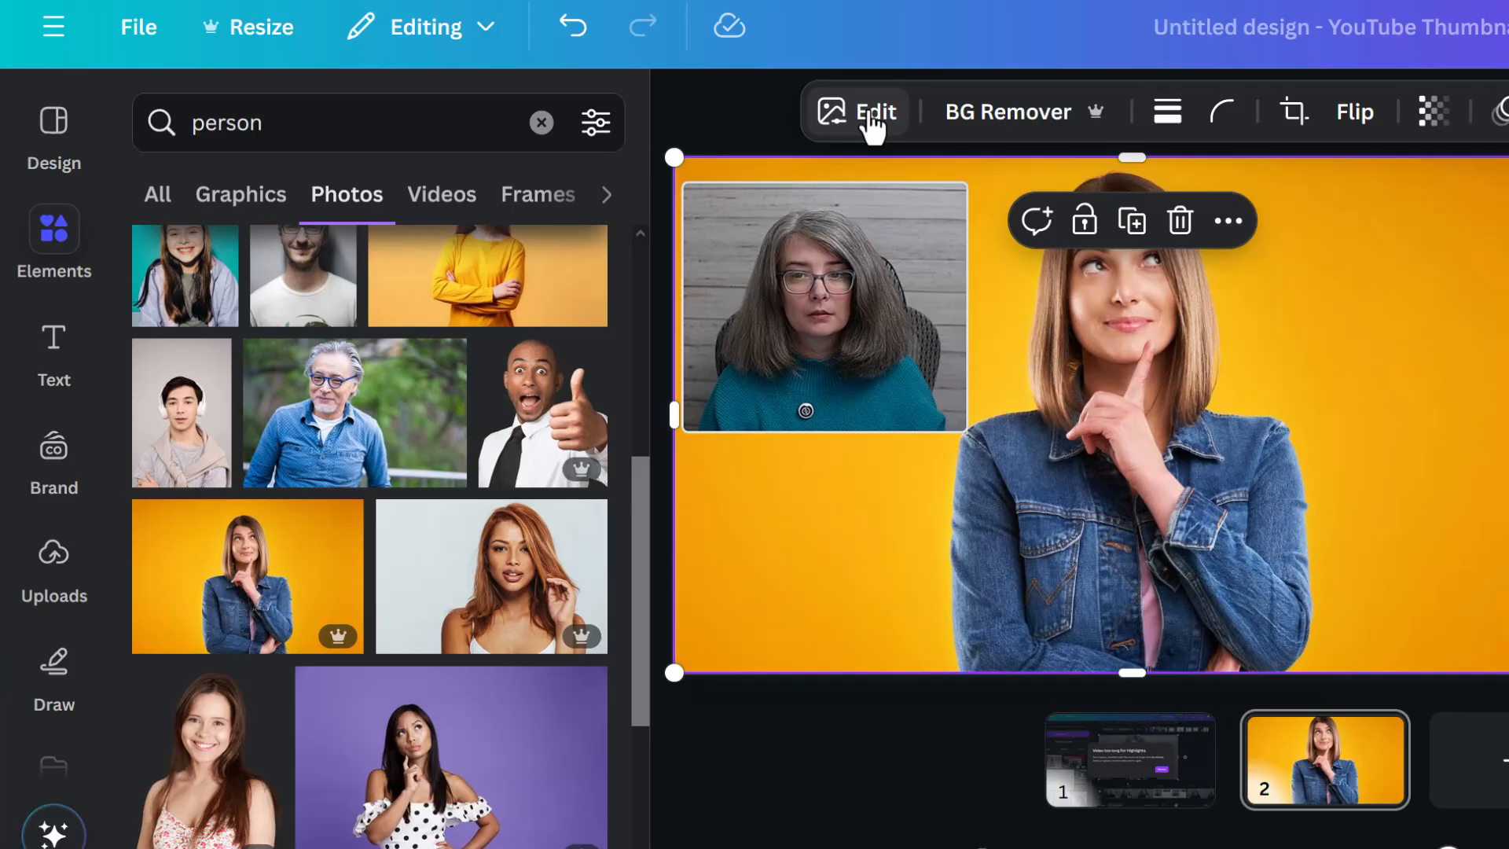
Separate the woman from the orange background of the photo with Magic Grab.
{"action": "left_click", "coordinate": [865, 114]}
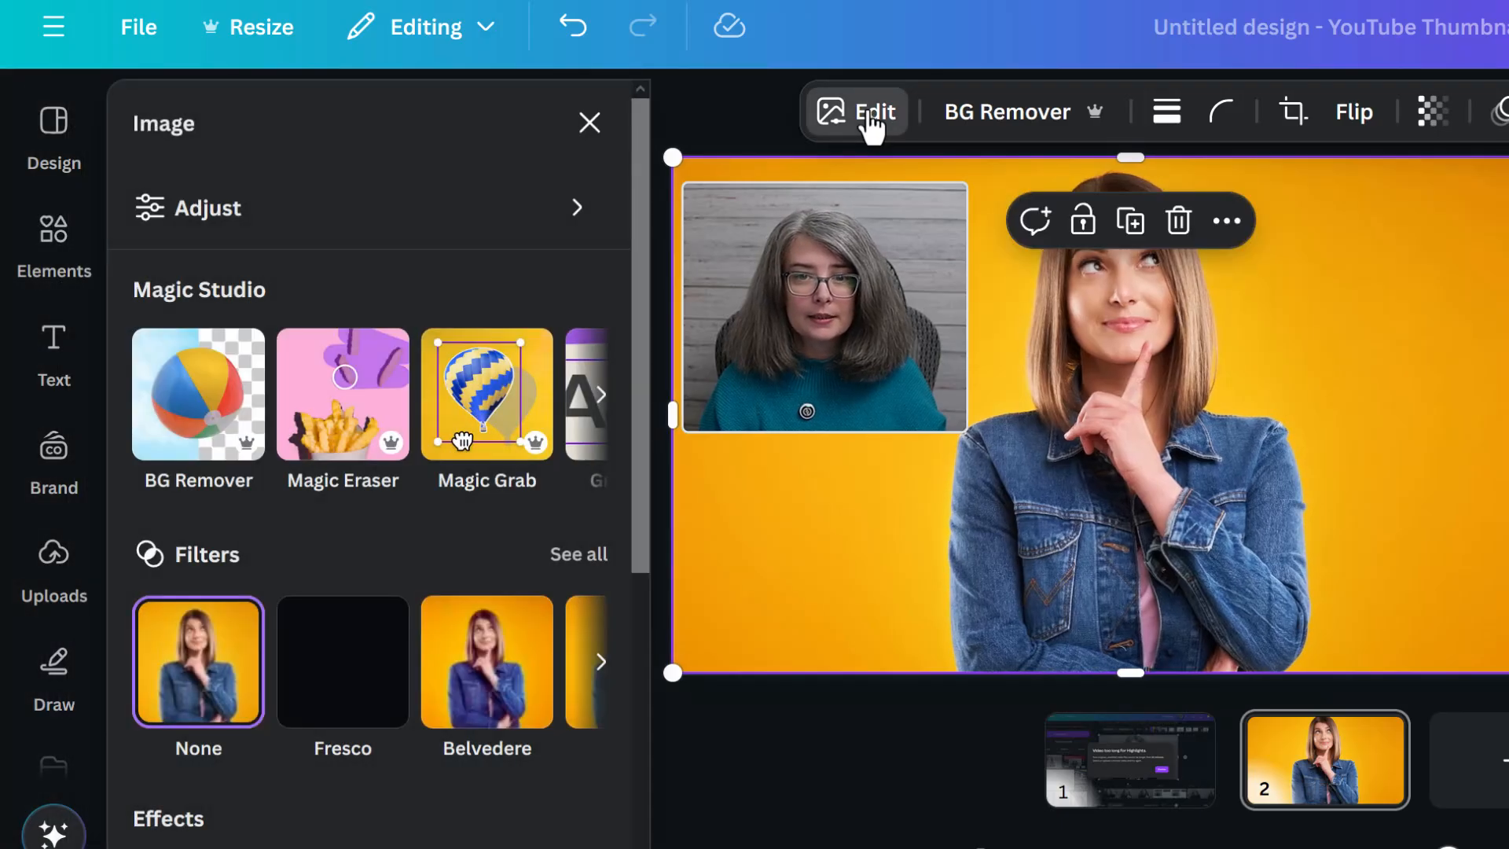
{"action": "left_click", "coordinate": [488, 497]}
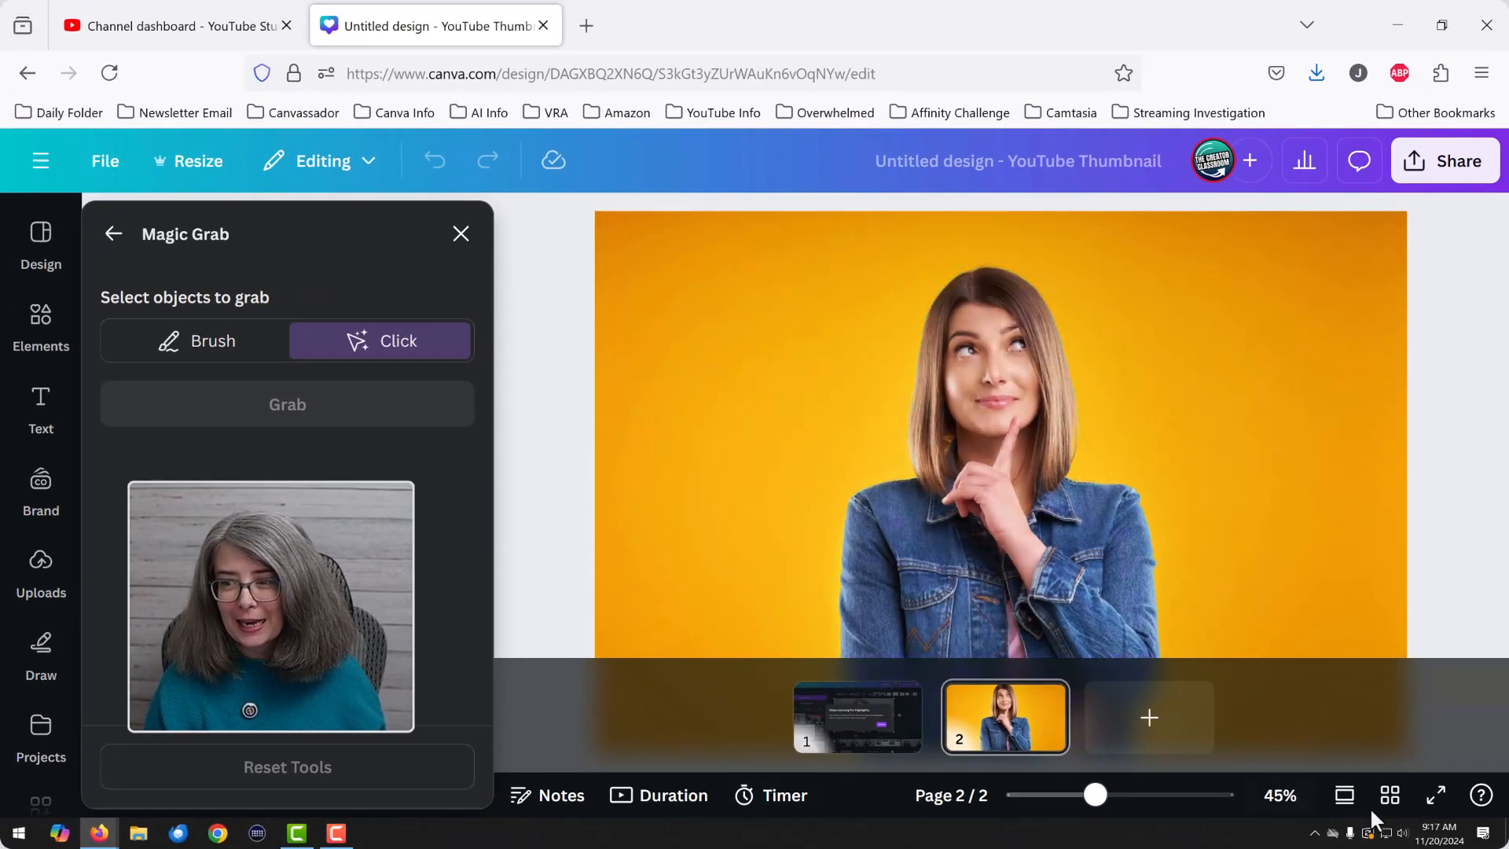
{"action": "left_click", "coordinate": [1345, 809]}
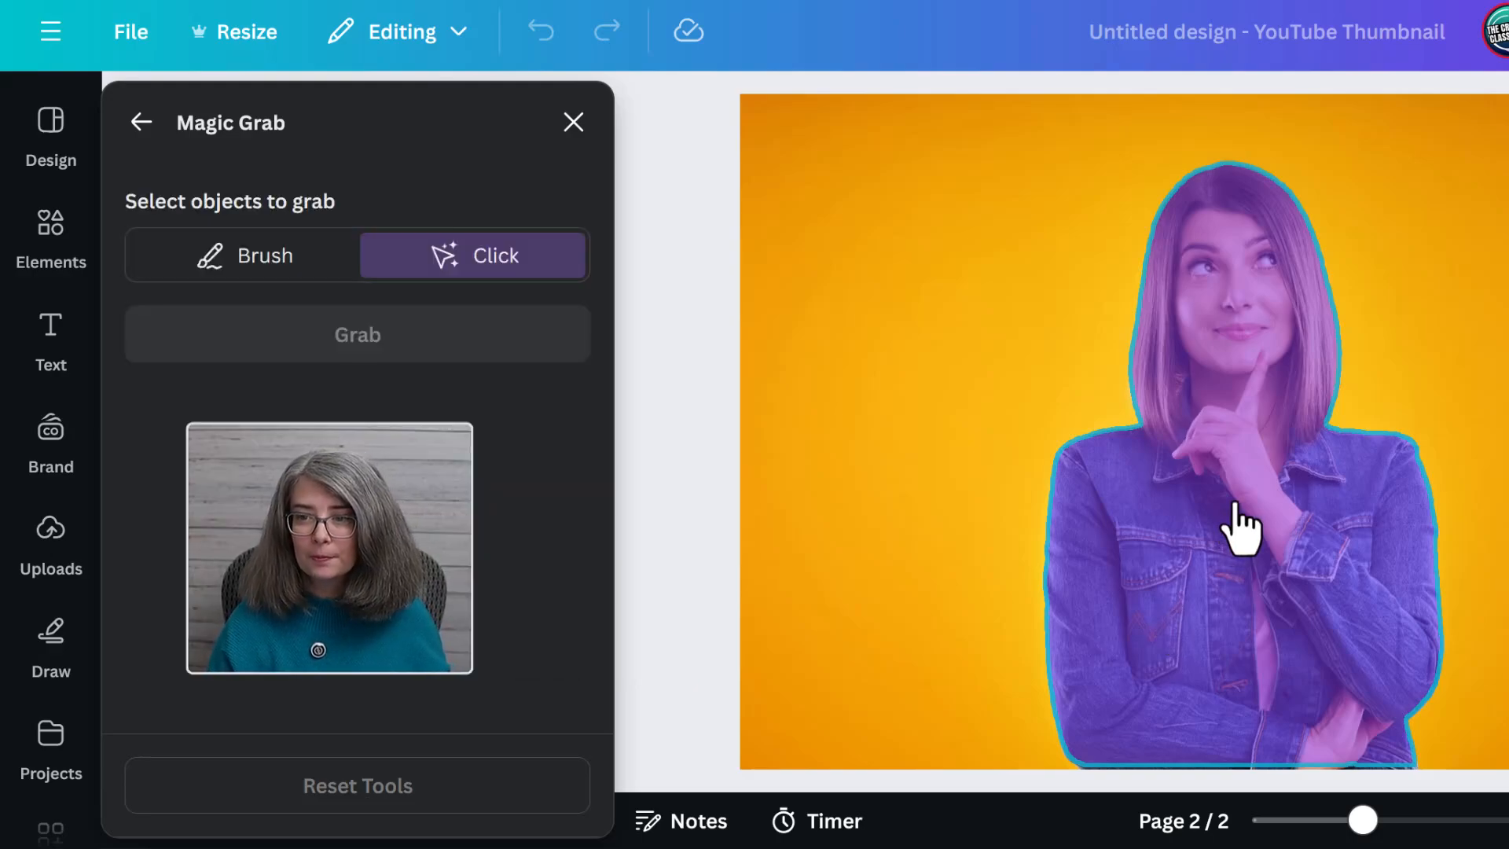
{"action": "left_click", "coordinate": [1240, 528]}
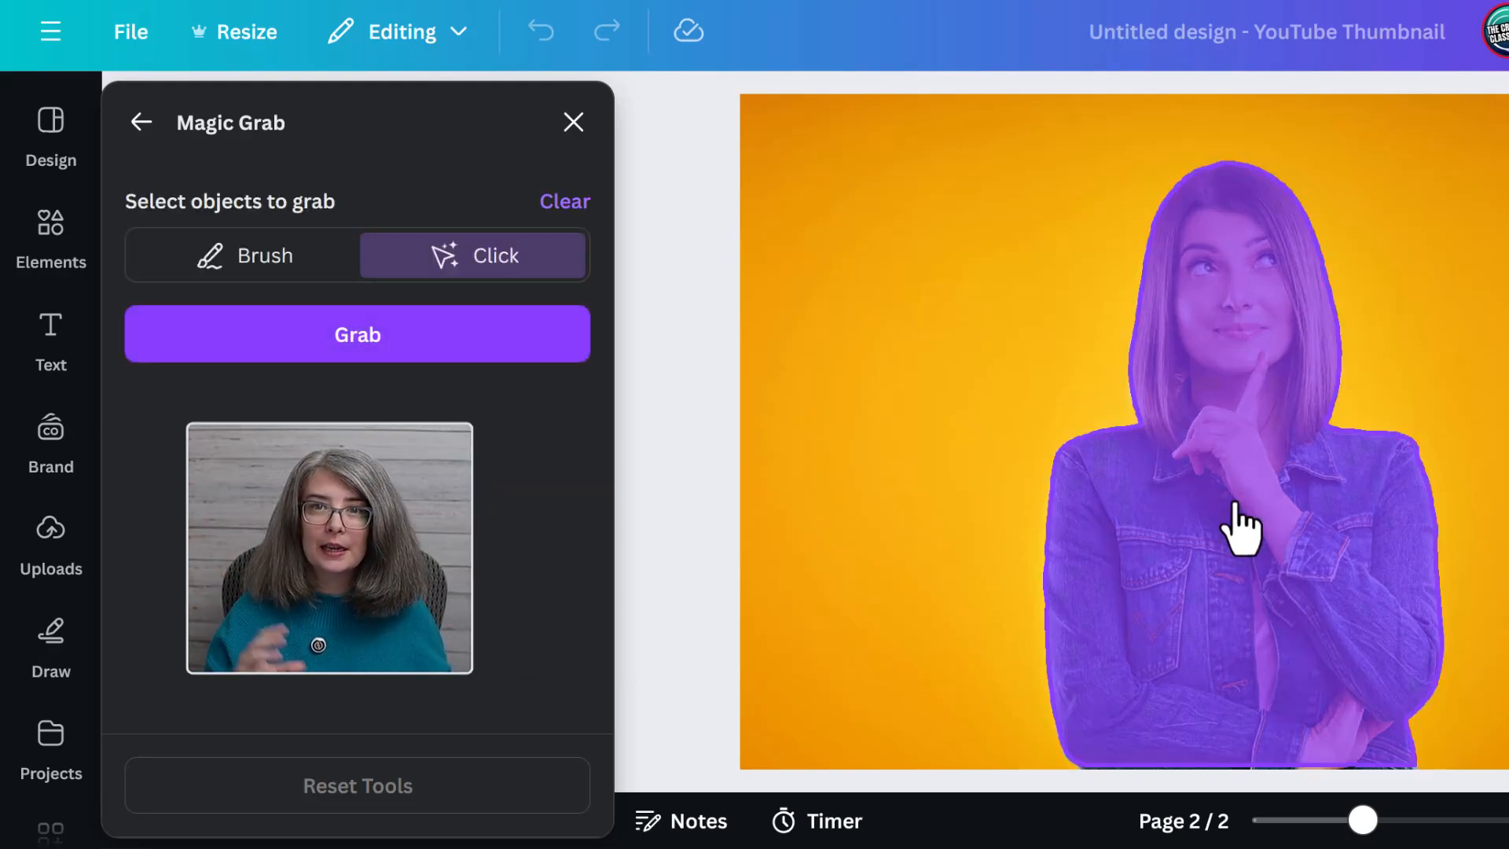
{"action": "left_click", "coordinate": [488, 354]}
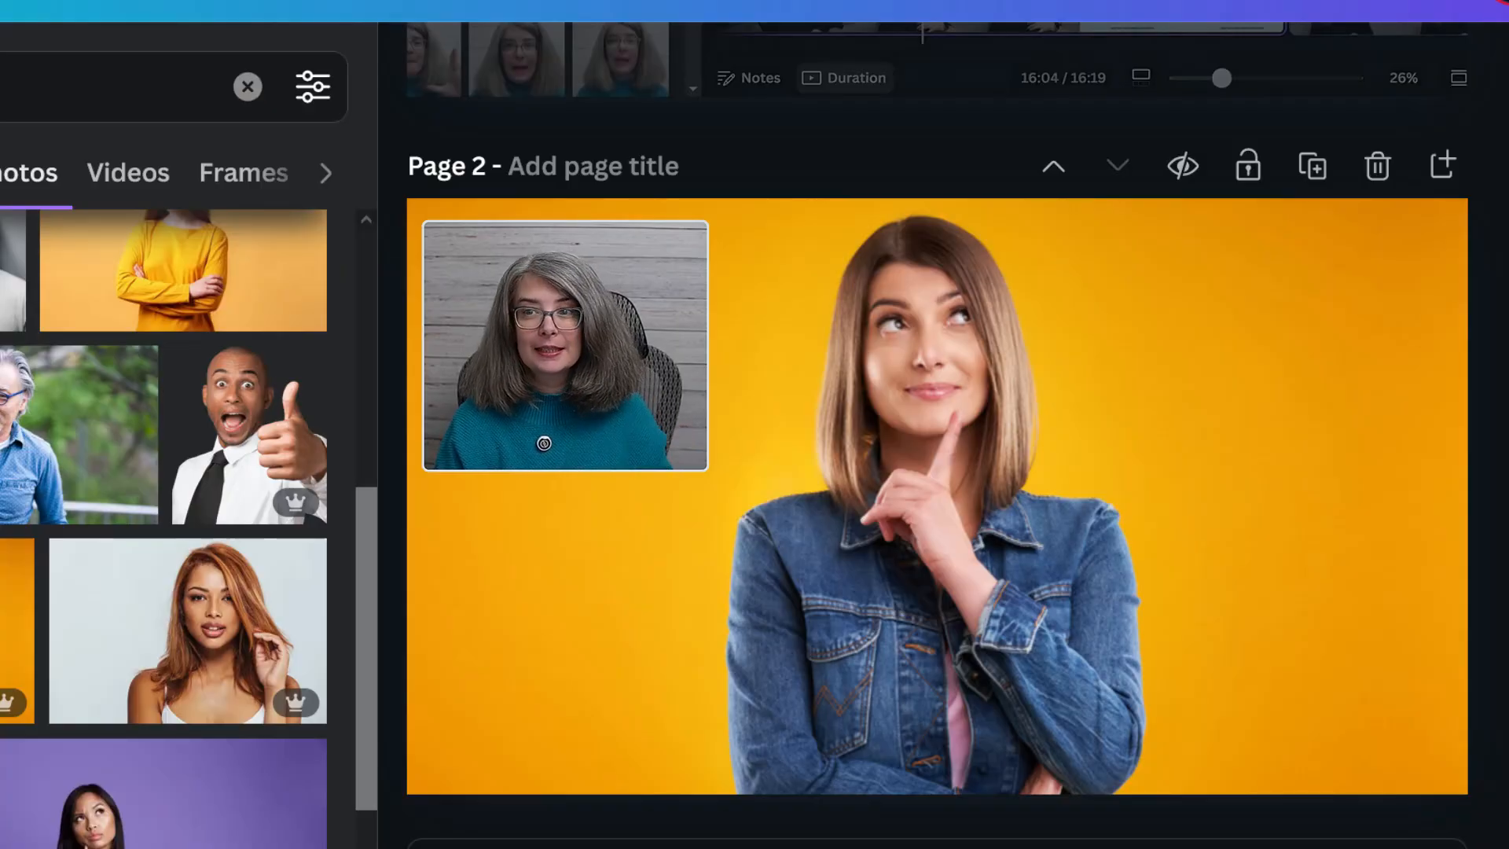
Try moving the separated woman toward the page's right edge and undo the move.
{"action": "left_click", "coordinate": [930, 595]}
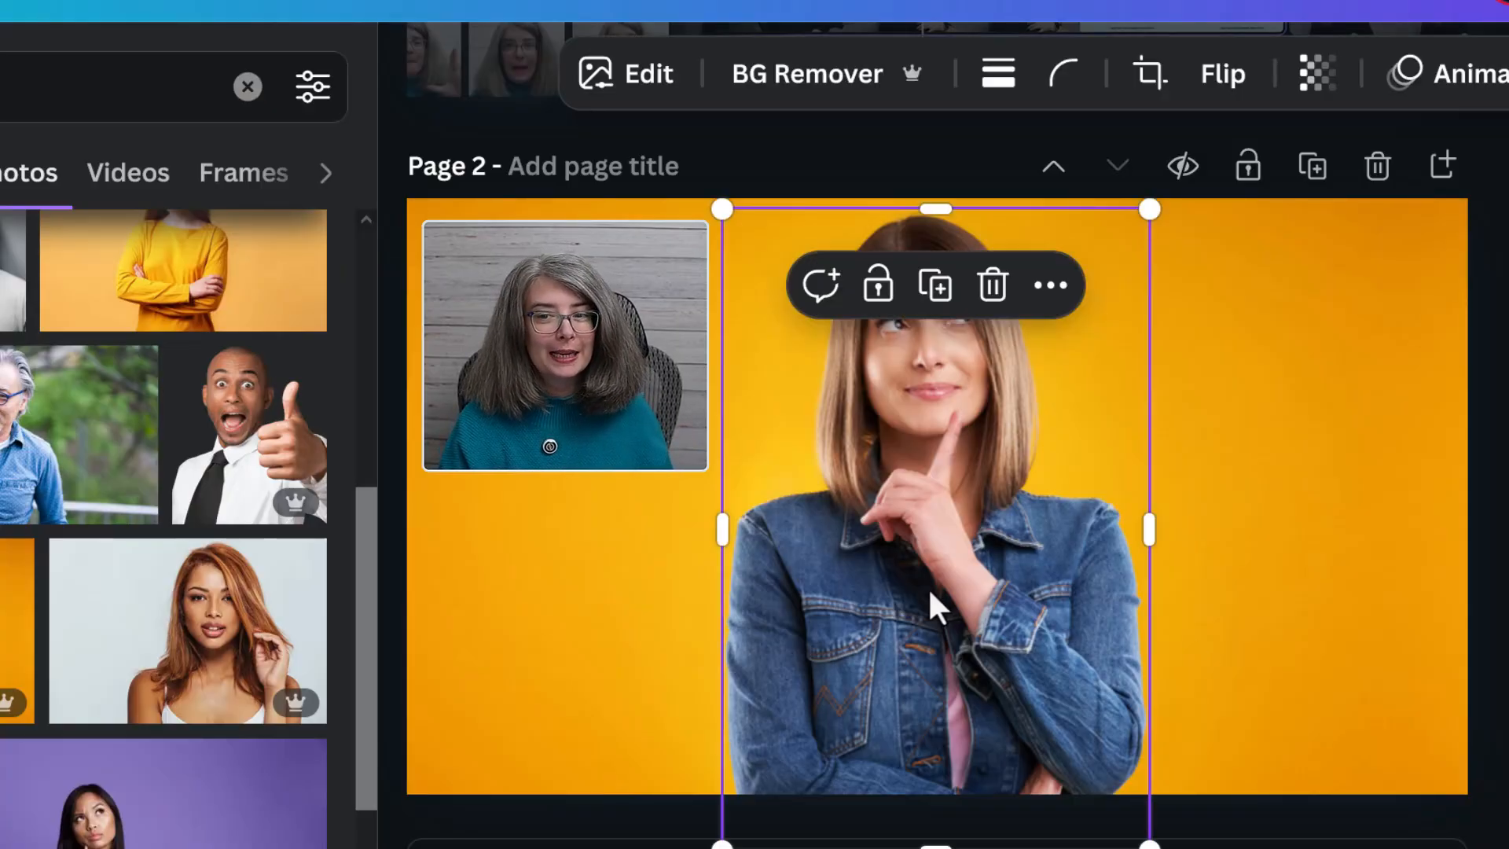
{"action": "left_click_drag", "start_coordinate": [930, 593], "coordinate": [1415, 588]}
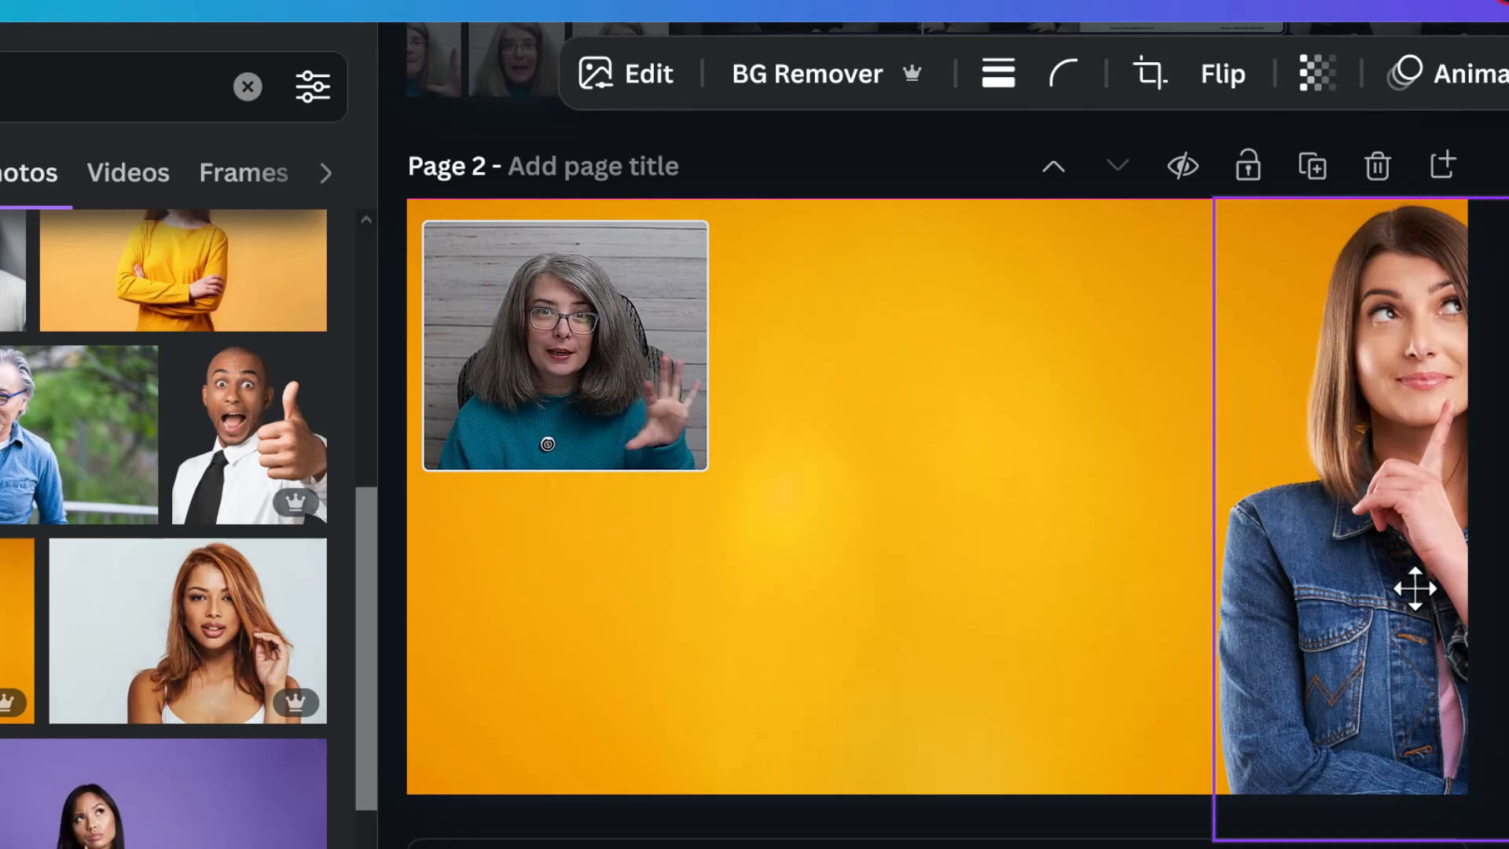
{"action": "left_click_drag", "start_coordinate": [1415, 588], "coordinate": [1175, 572]}
{"action": "key", "text": "ctrl+z"}
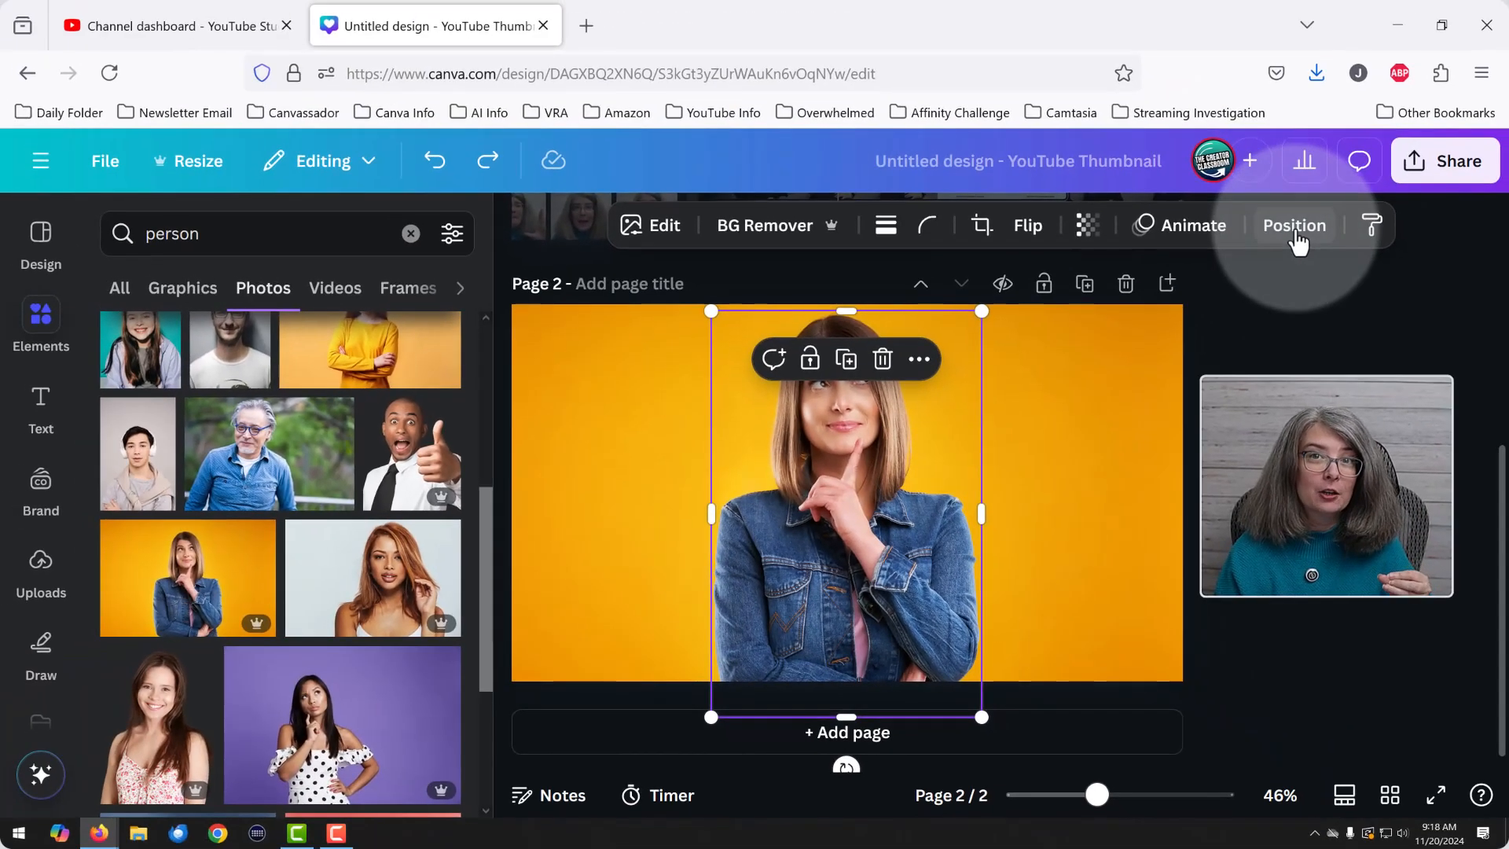
Open the layers list for page 2 and inspect the woman, orange background and white page layers.
{"action": "left_click", "coordinate": [1295, 228]}
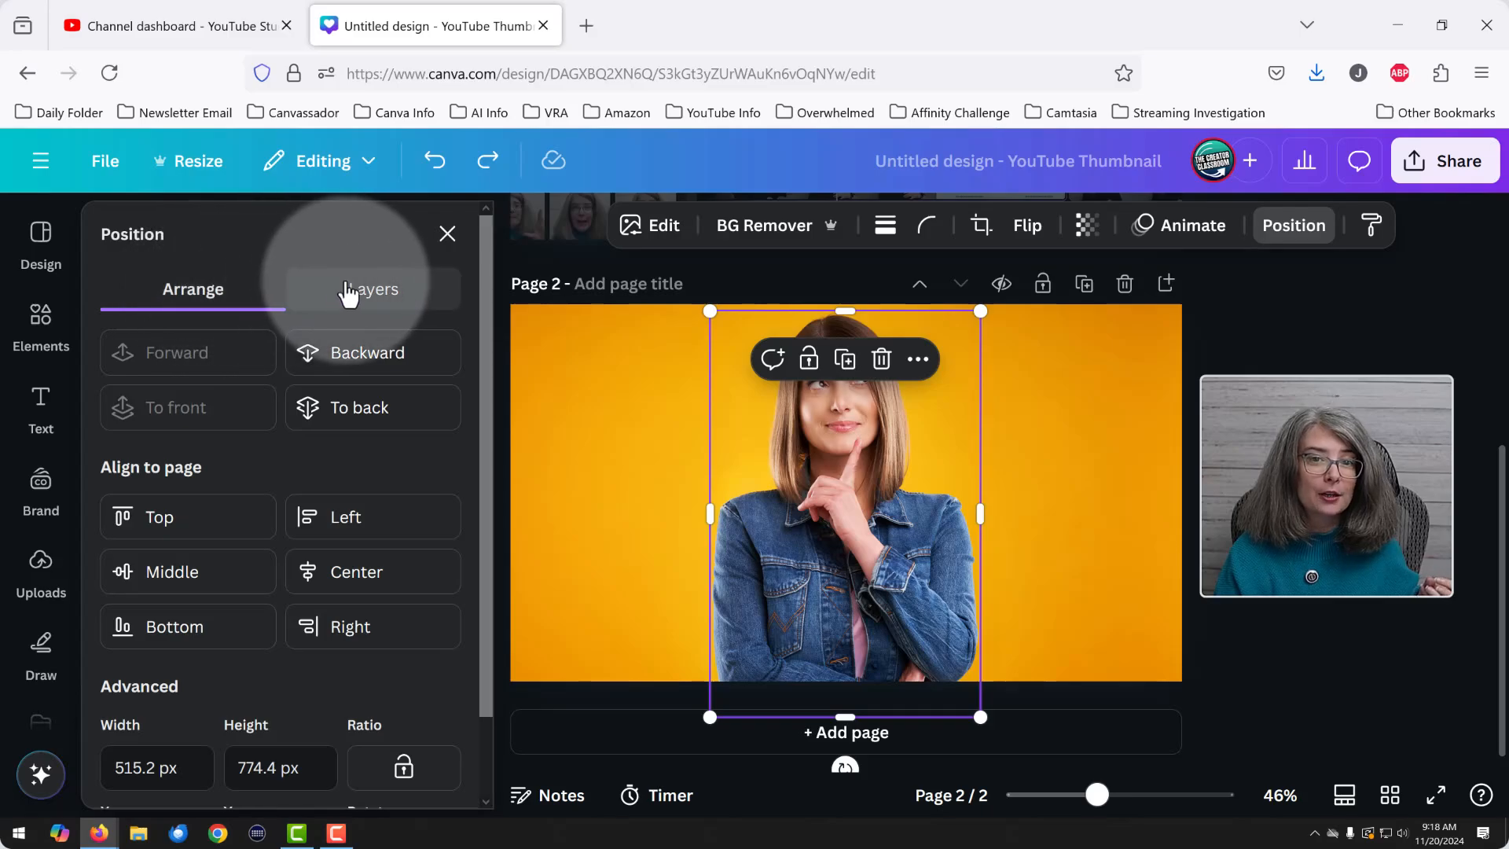
{"action": "left_click", "coordinate": [354, 291]}
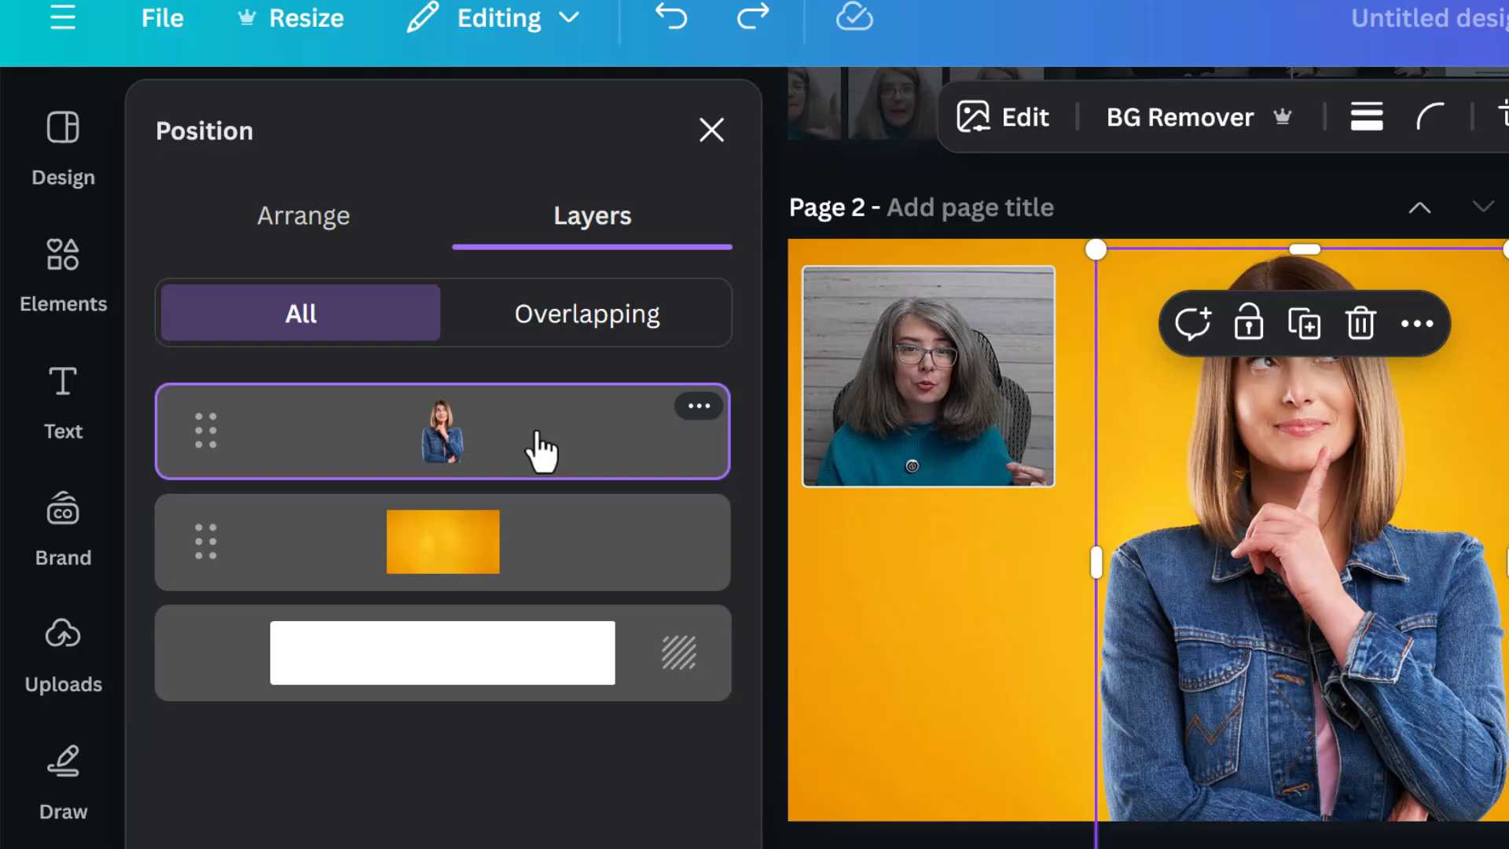
{"action": "left_click", "coordinate": [499, 550]}
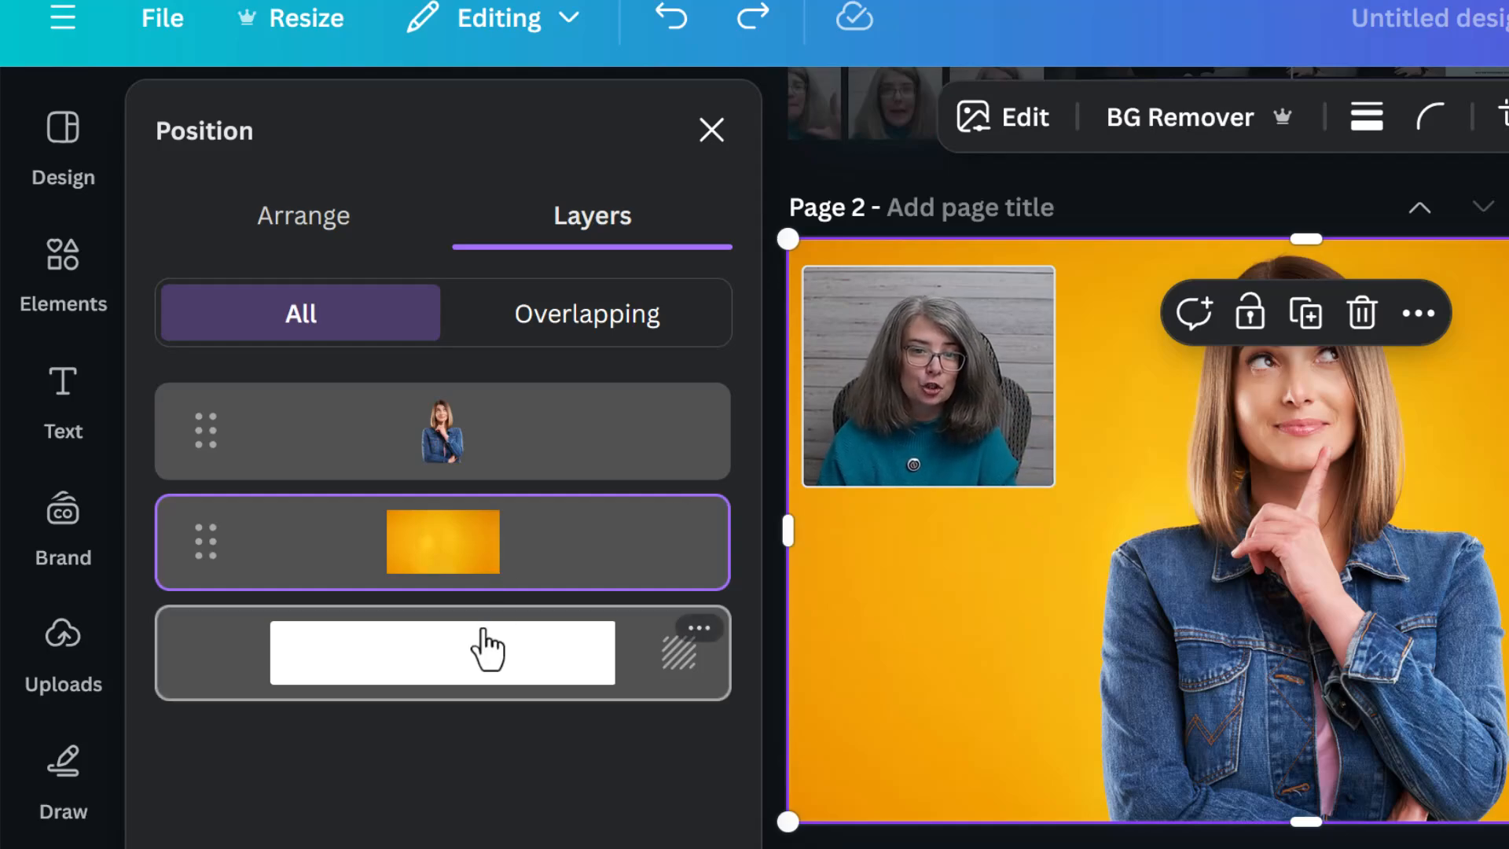
{"action": "left_click", "coordinate": [481, 655]}
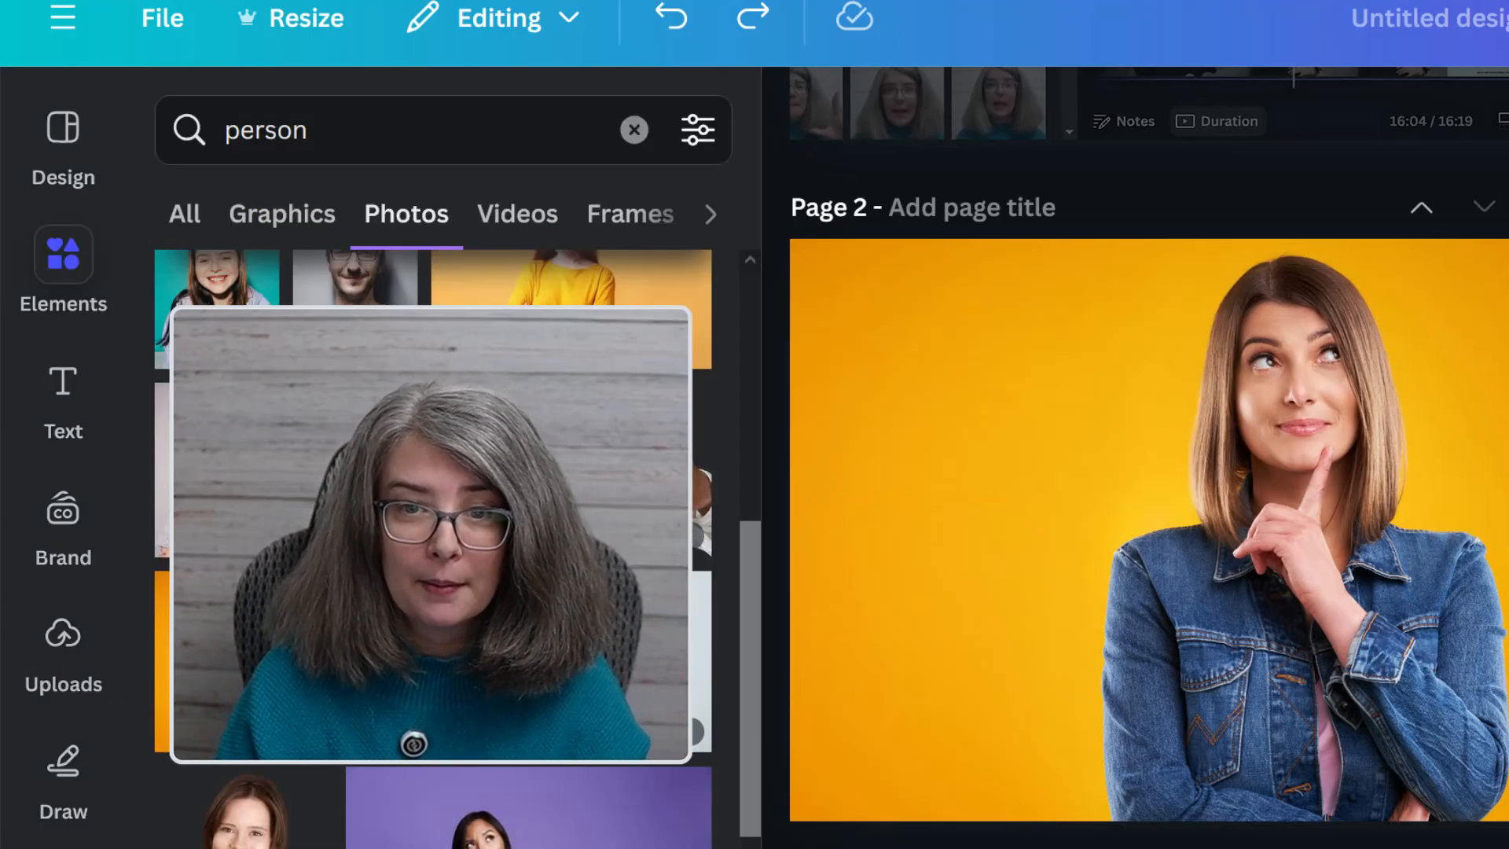
Add an Anton heading to page 2 with the text "thinking".
{"action": "left_click", "coordinate": [59, 393]}
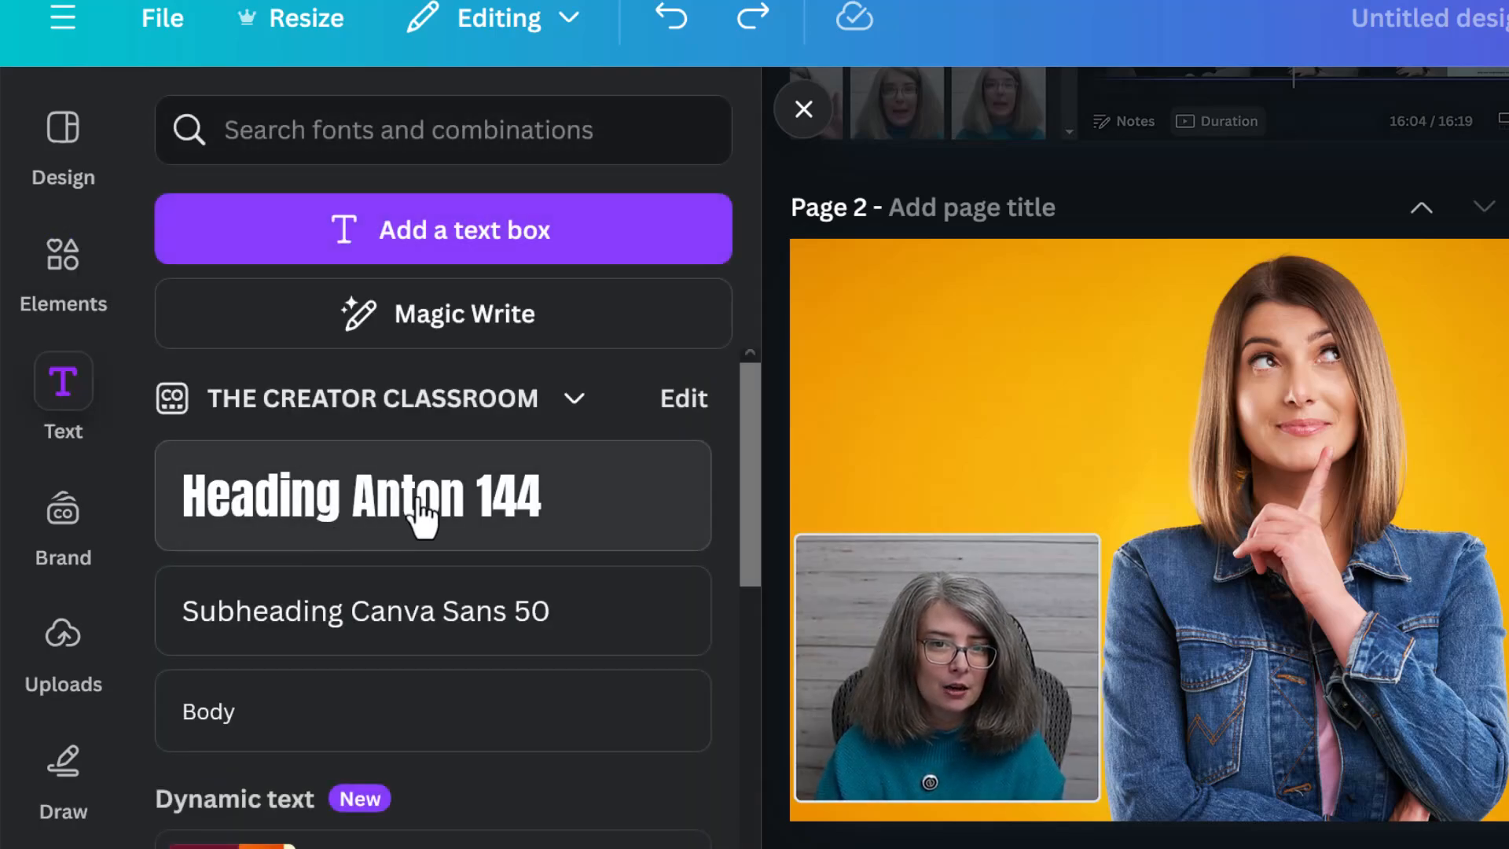
{"action": "left_click", "coordinate": [364, 510]}
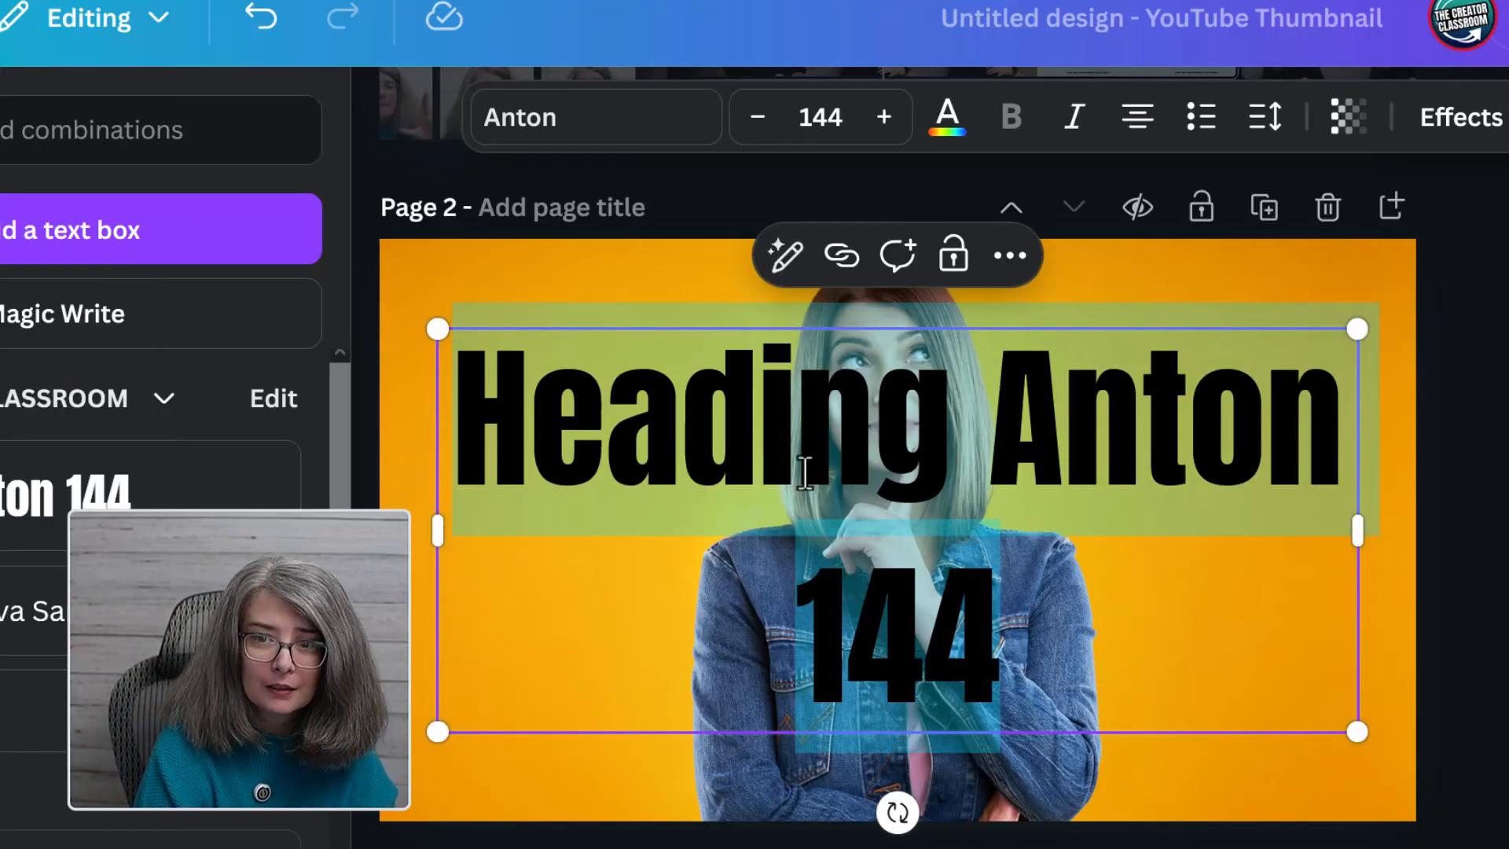
{"action": "type", "text": "thinking"}
Colour the "thinking" heading white (#ffffff) and enlarge it to font size 286 across the page width.
{"action": "left_click", "coordinate": [947, 117]}
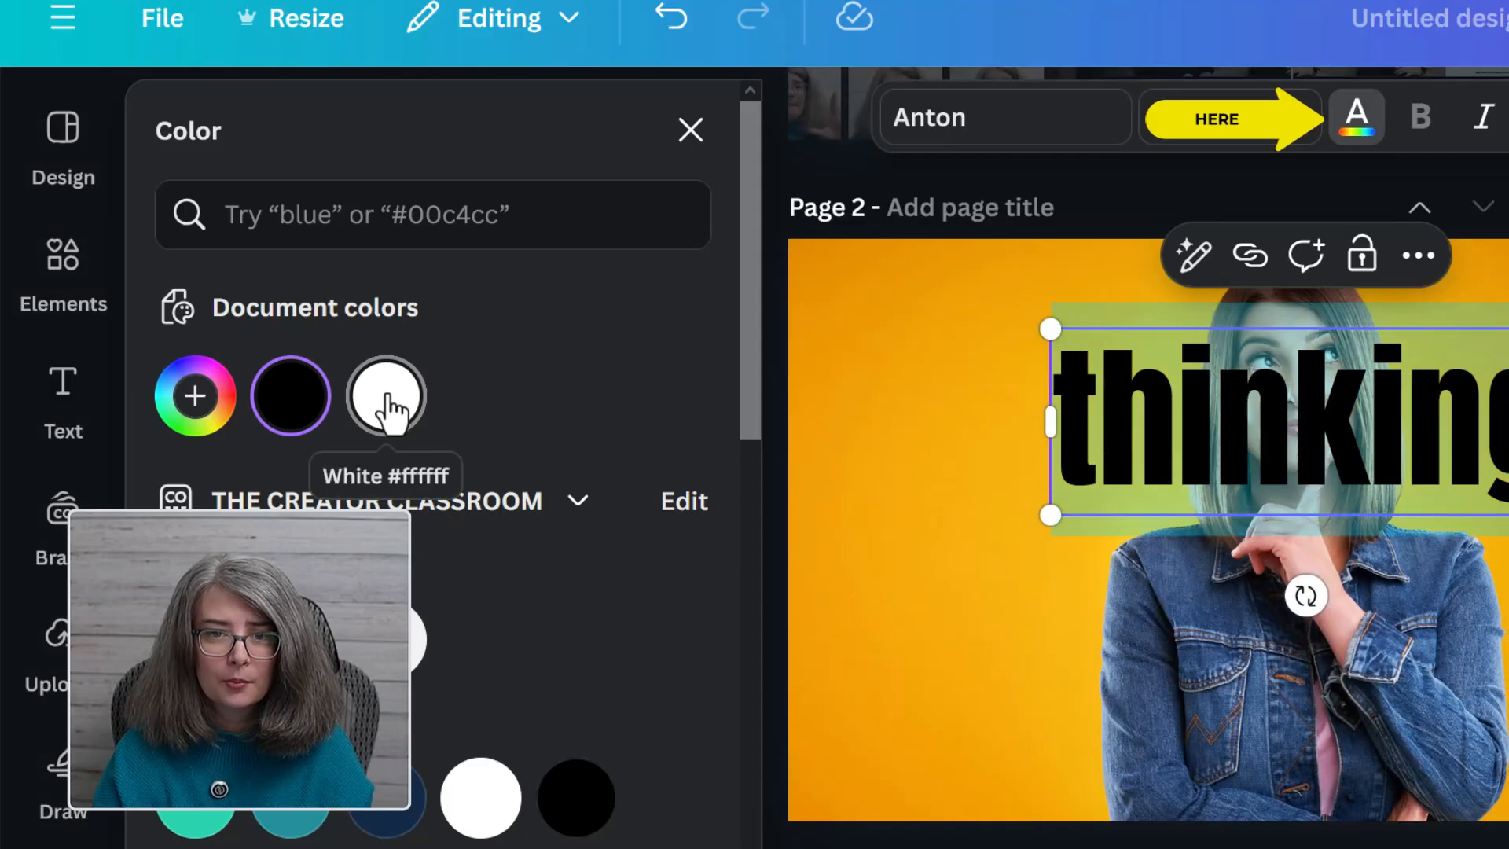
{"action": "left_click", "coordinate": [387, 402]}
{"action": "left_click_drag", "start_coordinate": [1058, 515], "coordinate": [789, 698]}
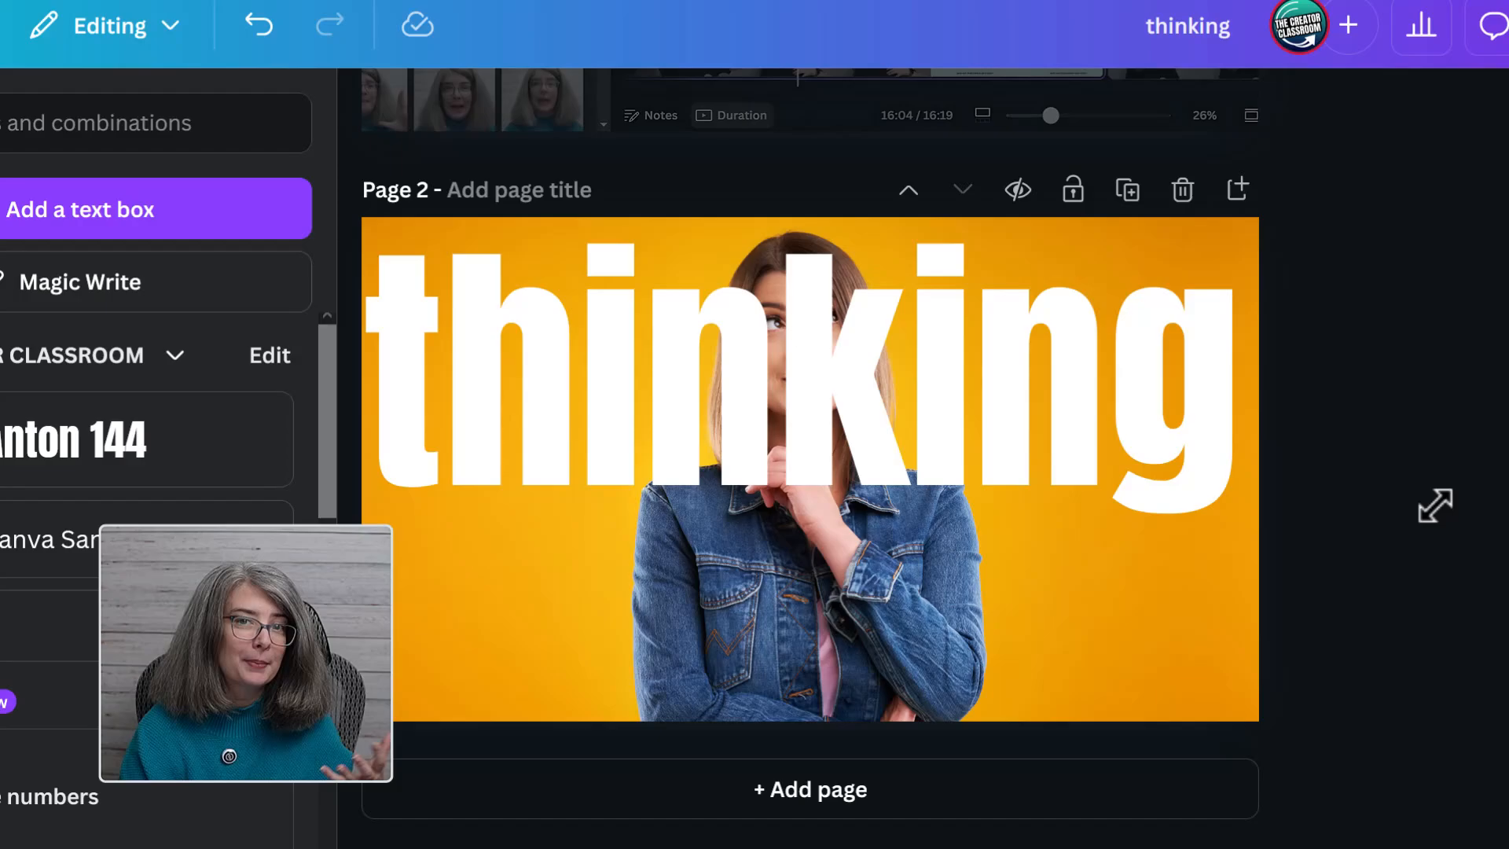
Send the "thinking" heading backward behind the woman and shift it slightly right to balance the margins.
{"action": "right_click", "coordinate": [1297, 522]}
{"action": "mouse_move", "coordinate": [1405, 512]}
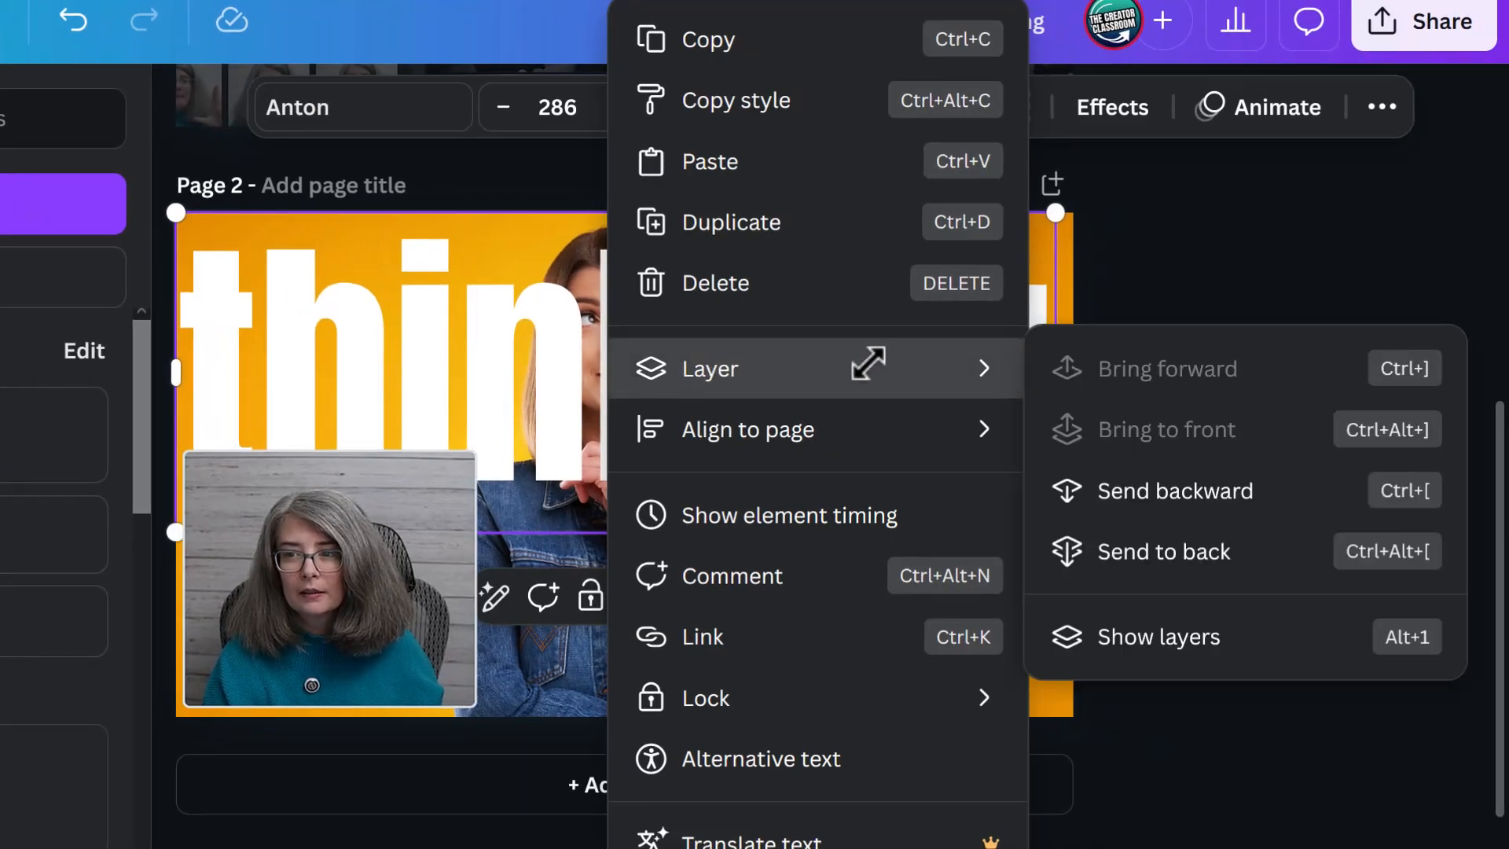
{"action": "left_click", "coordinate": [1262, 489]}
{"action": "left_click", "coordinate": [1406, 341]}
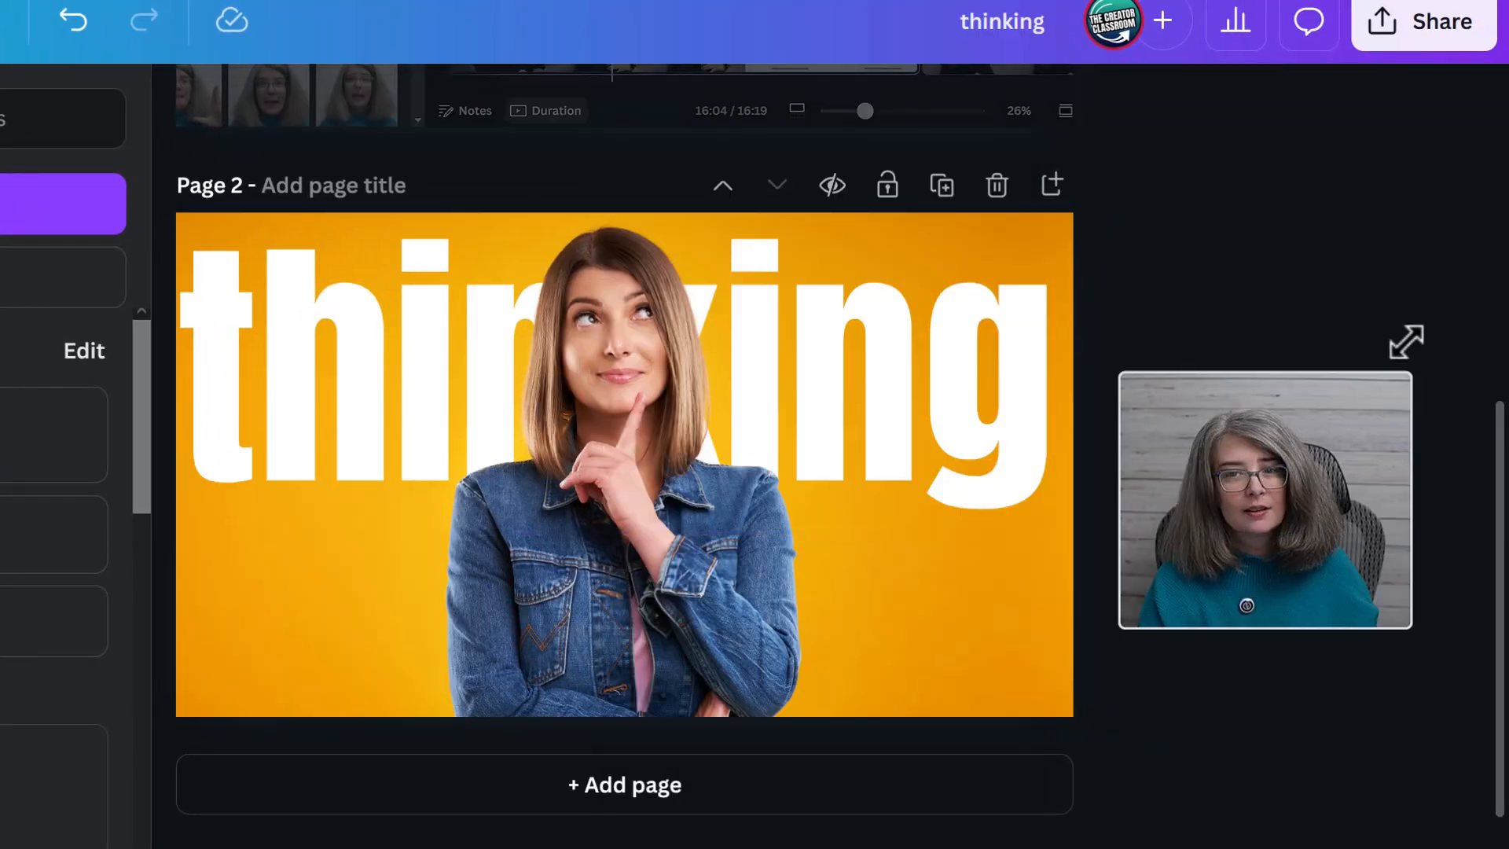
{"action": "left_click", "coordinate": [997, 377]}
{"action": "left_click_drag", "start_coordinate": [997, 377], "coordinate": [1019, 378]}
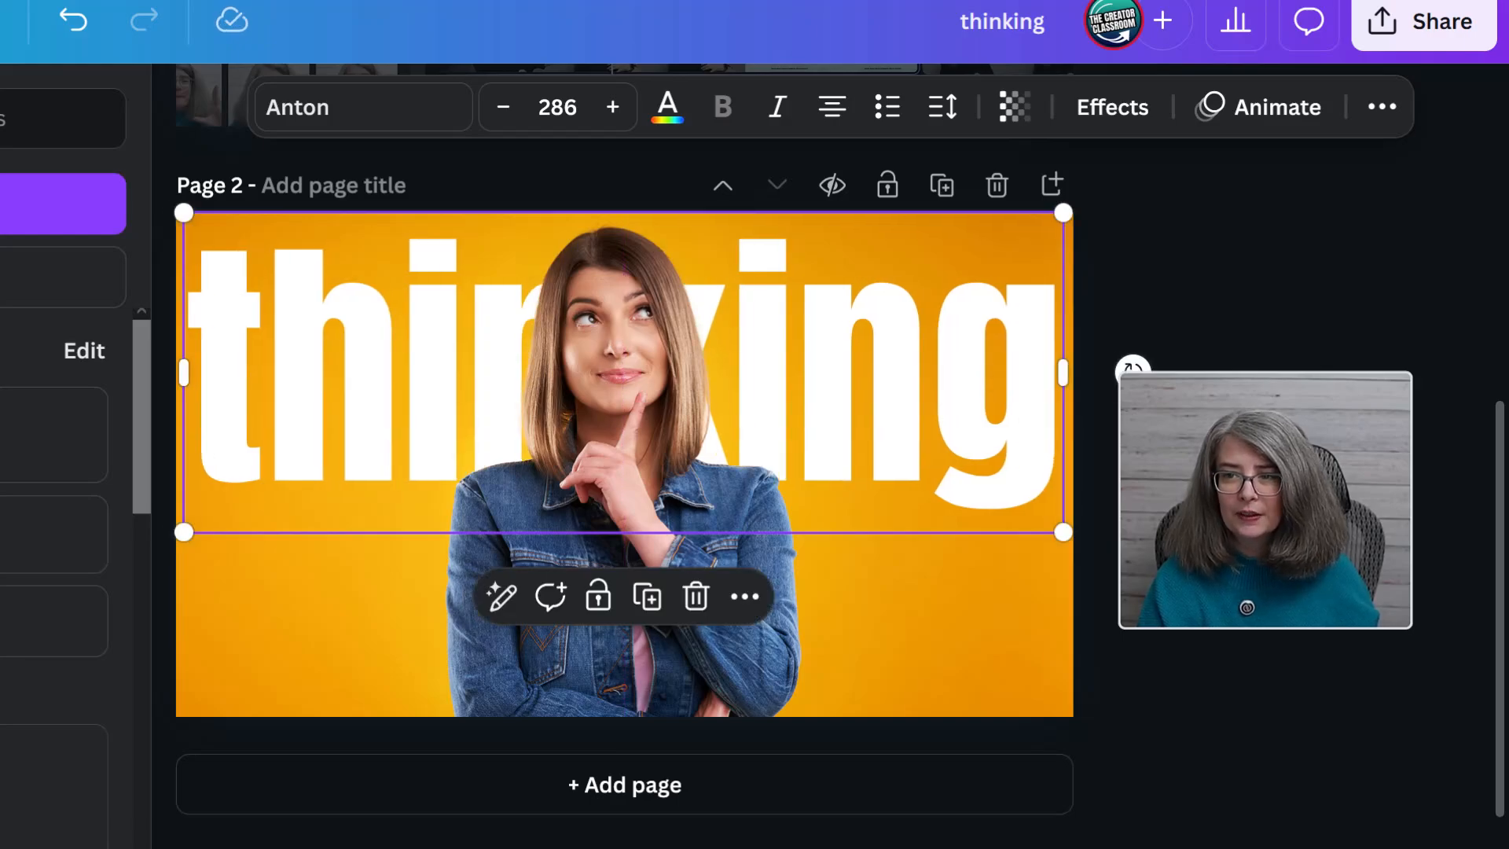
{"action": "key", "text": "Escape"}
Enlarge the cut-out woman in front of the heading and reposition her further left on the page.
{"action": "left_click", "coordinate": [578, 510]}
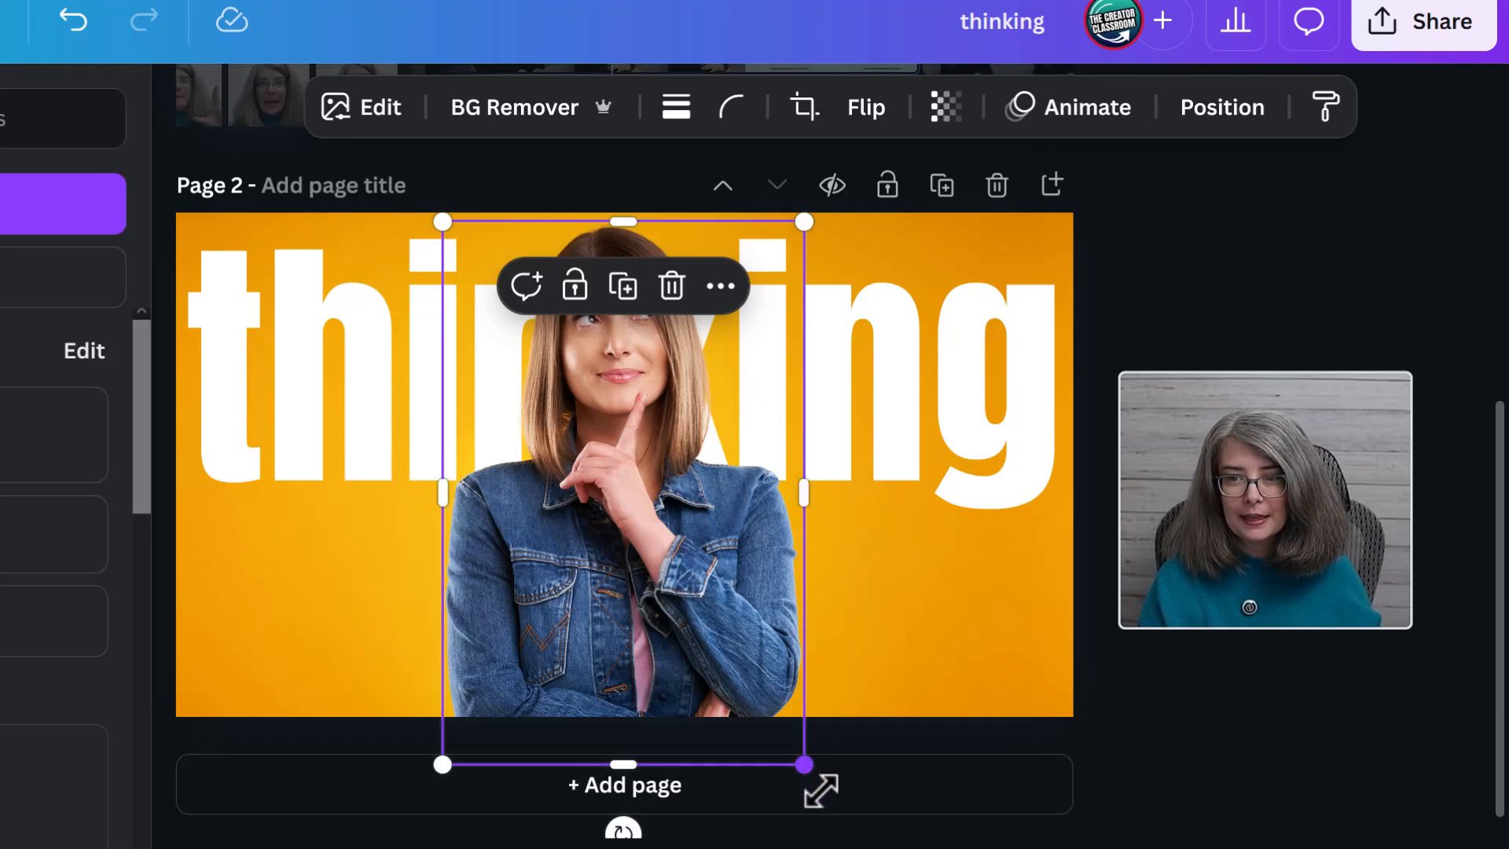
{"action": "left_click_drag", "start_coordinate": [821, 790], "coordinate": [833, 779]}
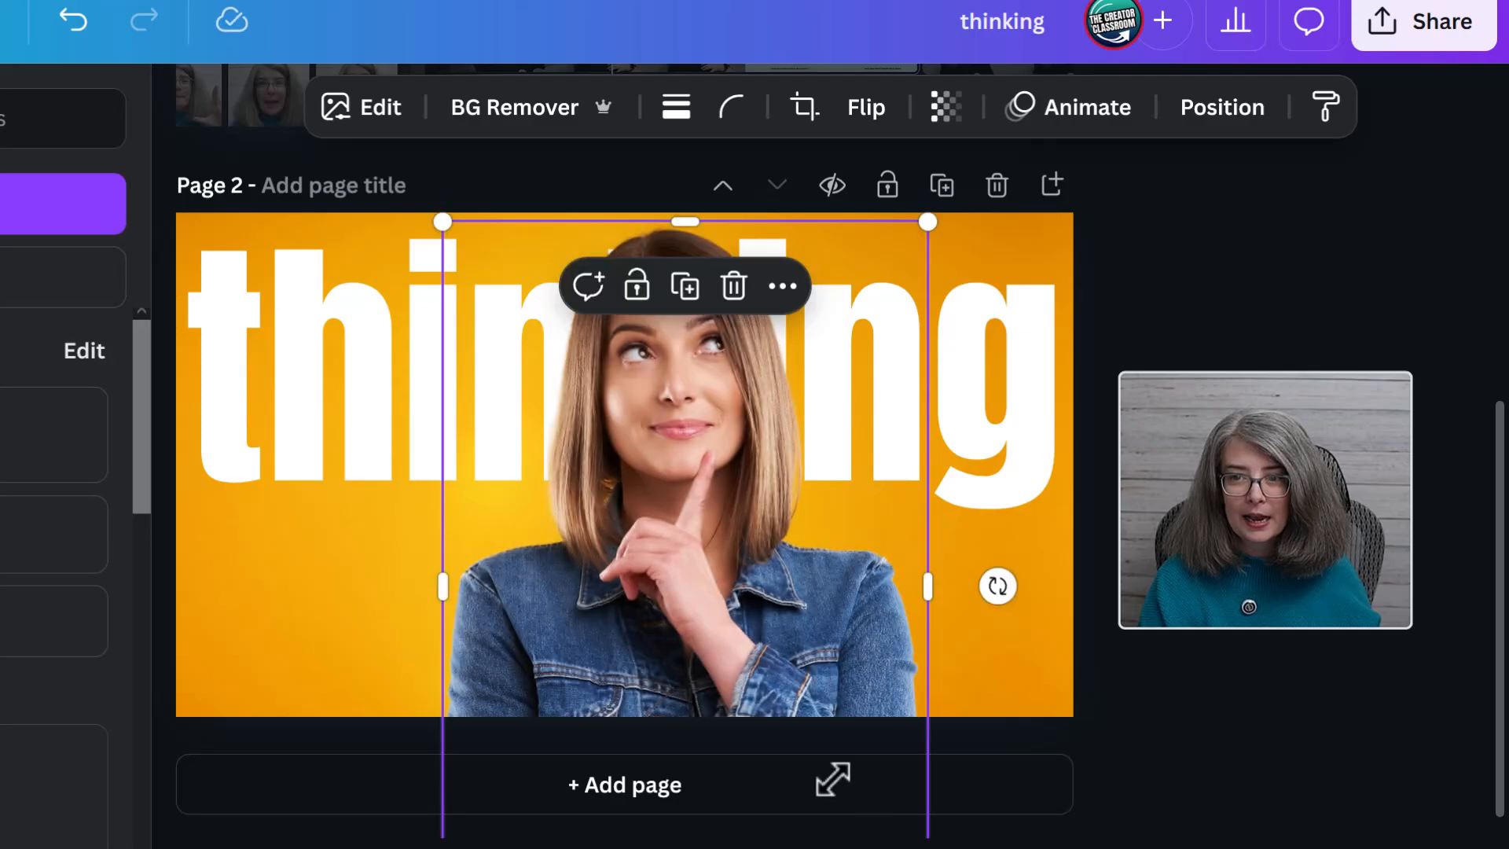
{"action": "left_click_drag", "start_coordinate": [723, 617], "coordinate": [602, 592]}
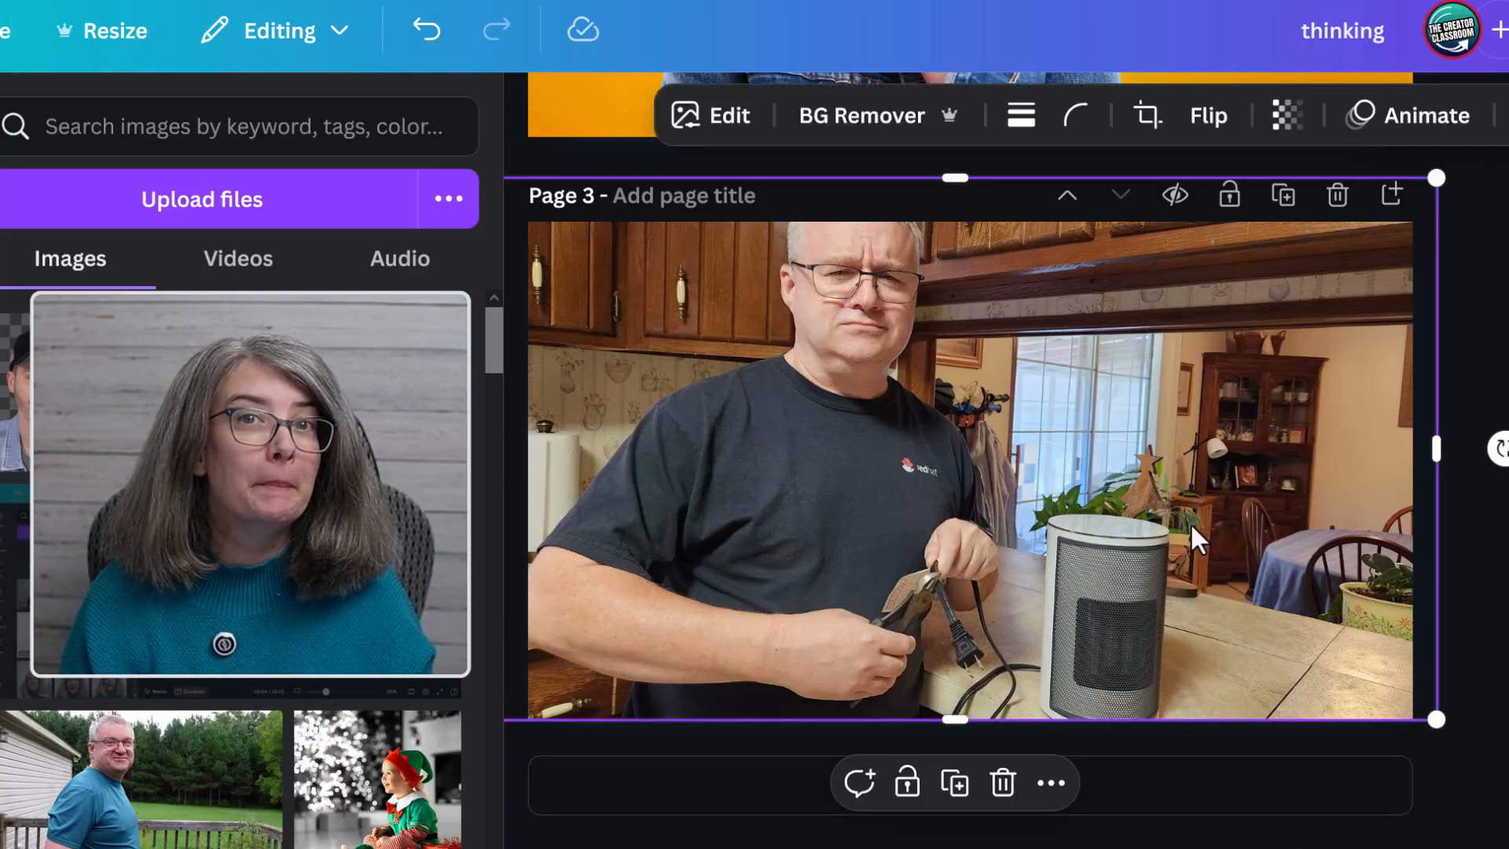
Duplicate the photo of the man on page 3 and move the copy off the page's right edge.
{"action": "left_click", "coordinate": [955, 785]}
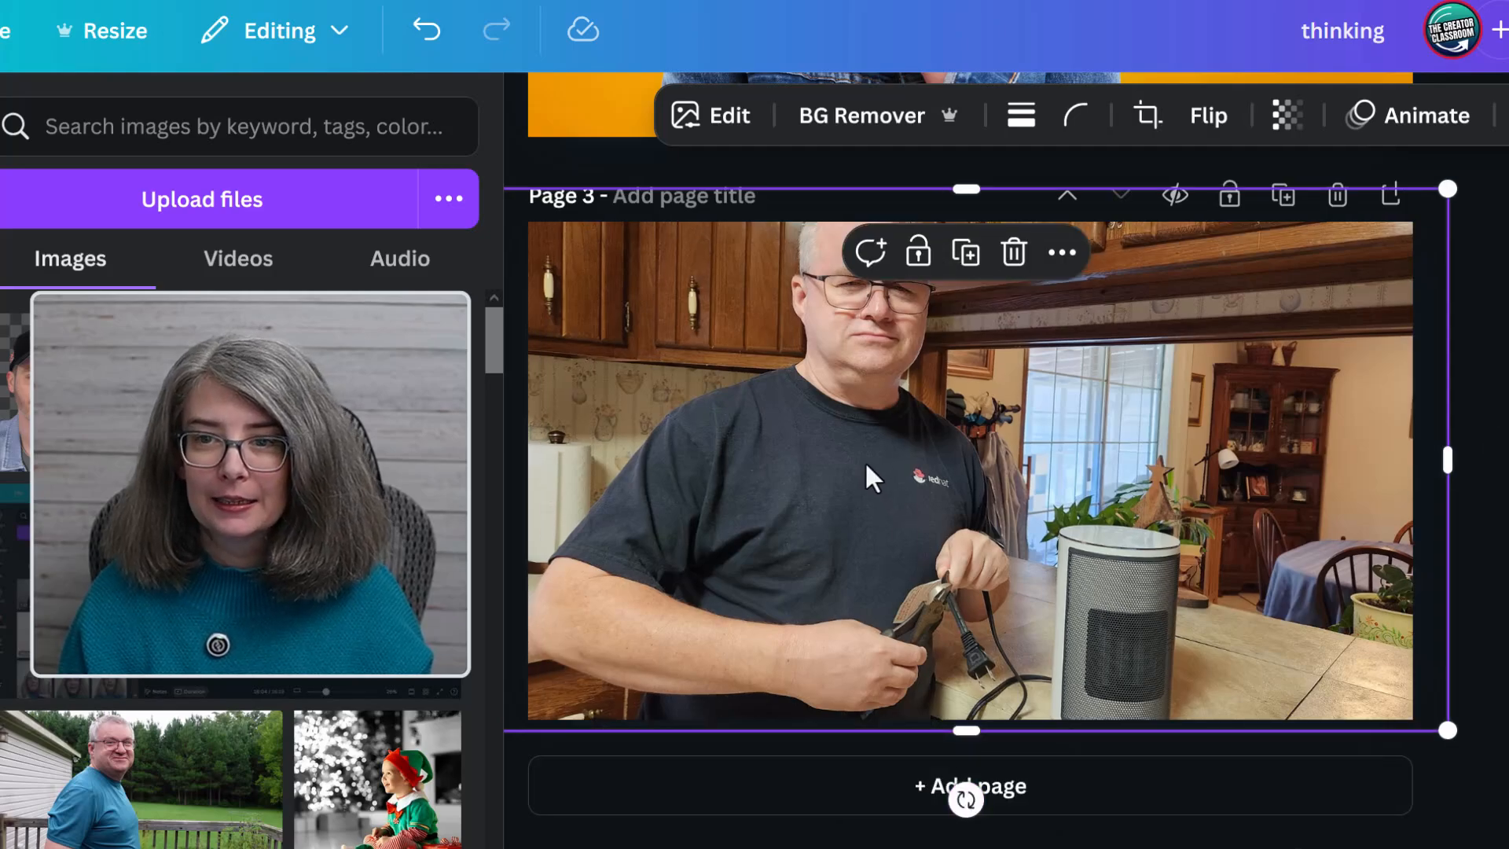
{"action": "left_click_drag", "start_coordinate": [864, 461], "coordinate": [1494, 449]}
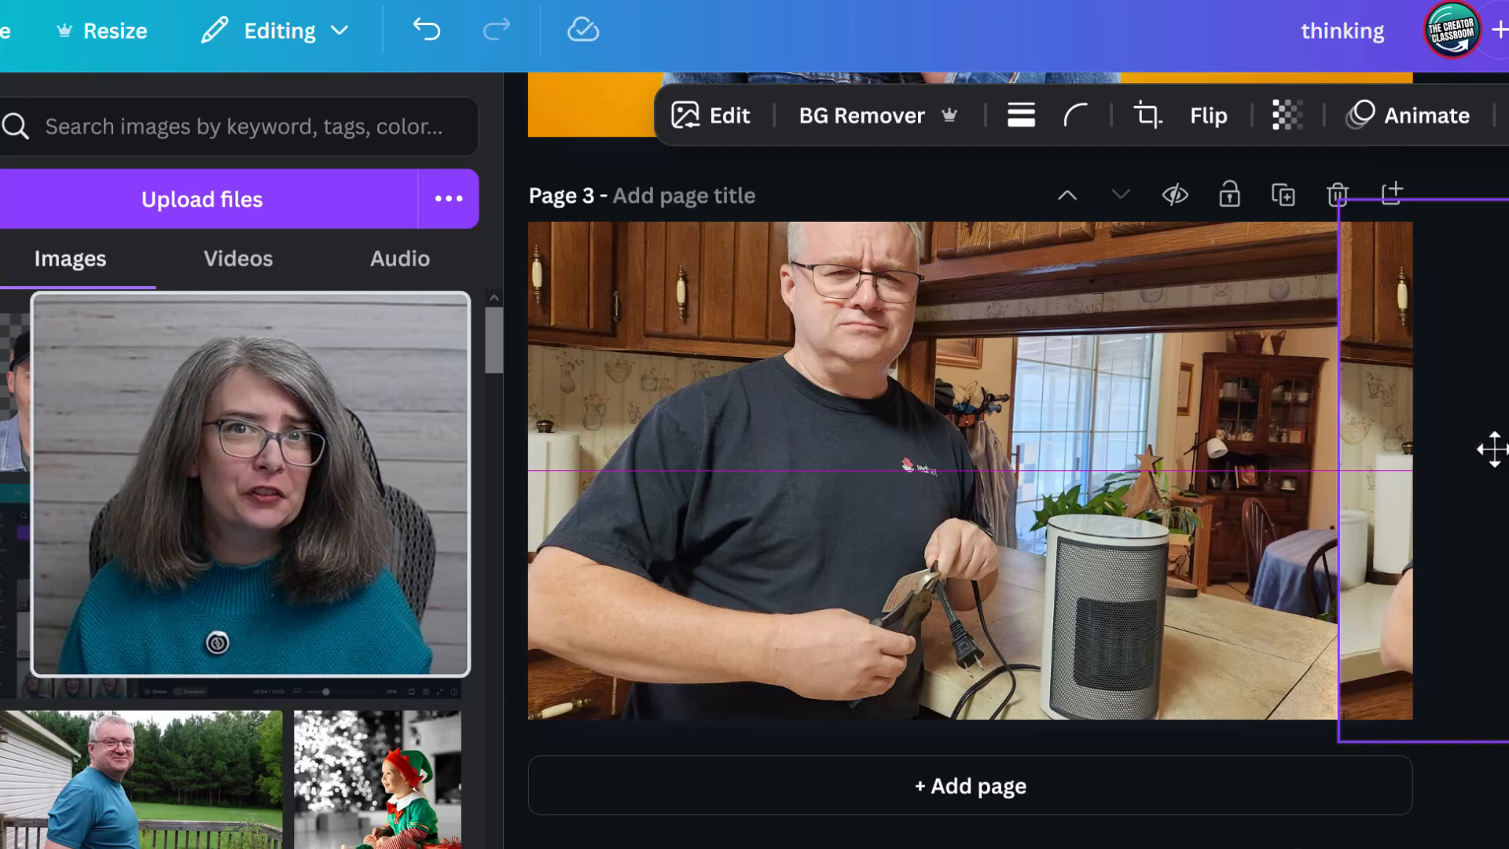
{"action": "left_click", "coordinate": [880, 481]}
{"action": "left_click", "coordinate": [1481, 385]}
Blur the whole original photo on page 3 at an intensity of 30.
{"action": "left_click", "coordinate": [704, 413]}
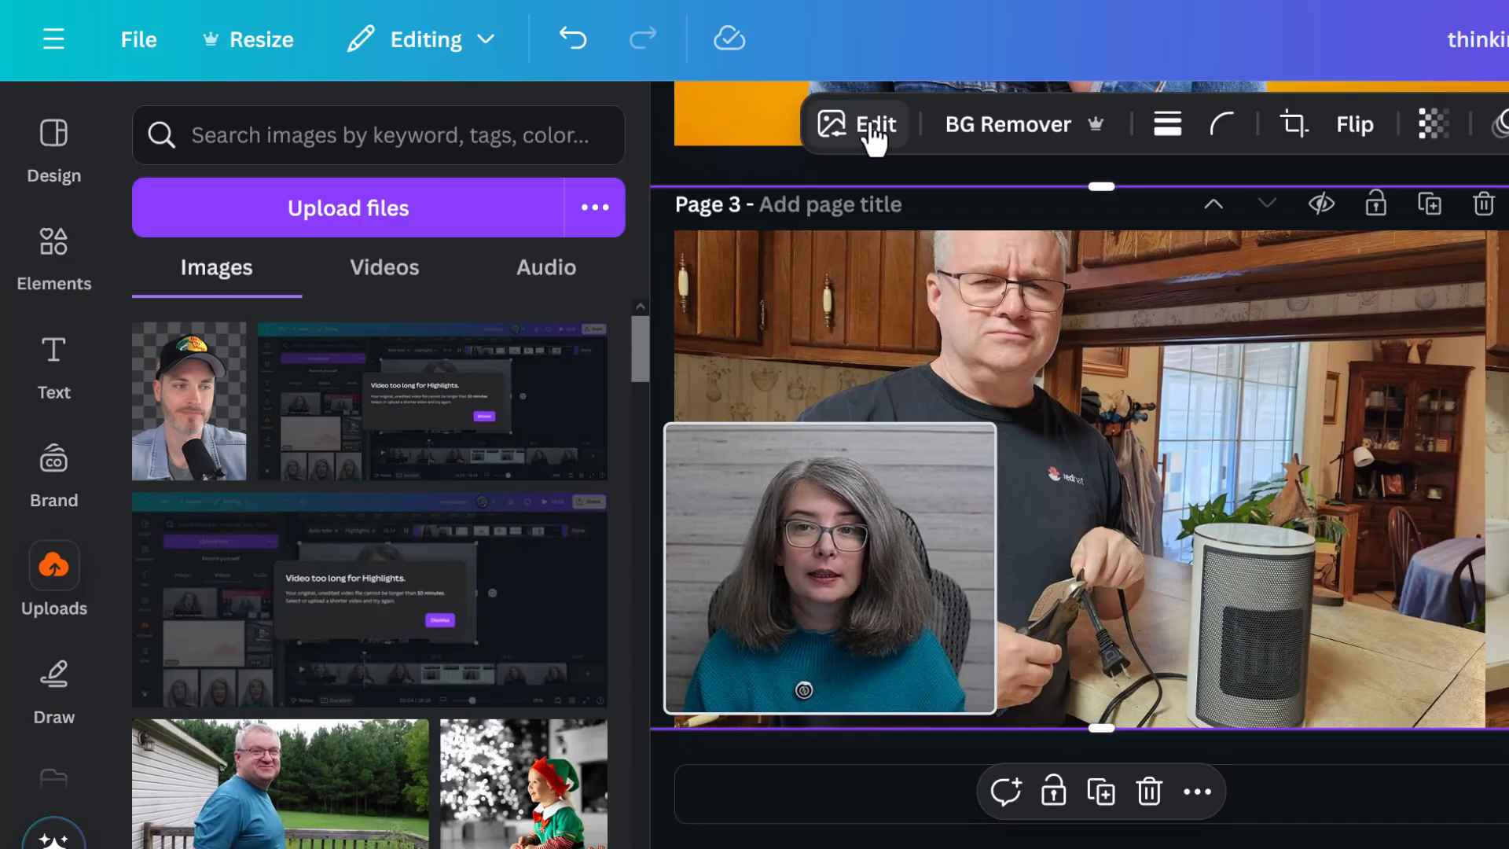
{"action": "left_click", "coordinate": [719, 126]}
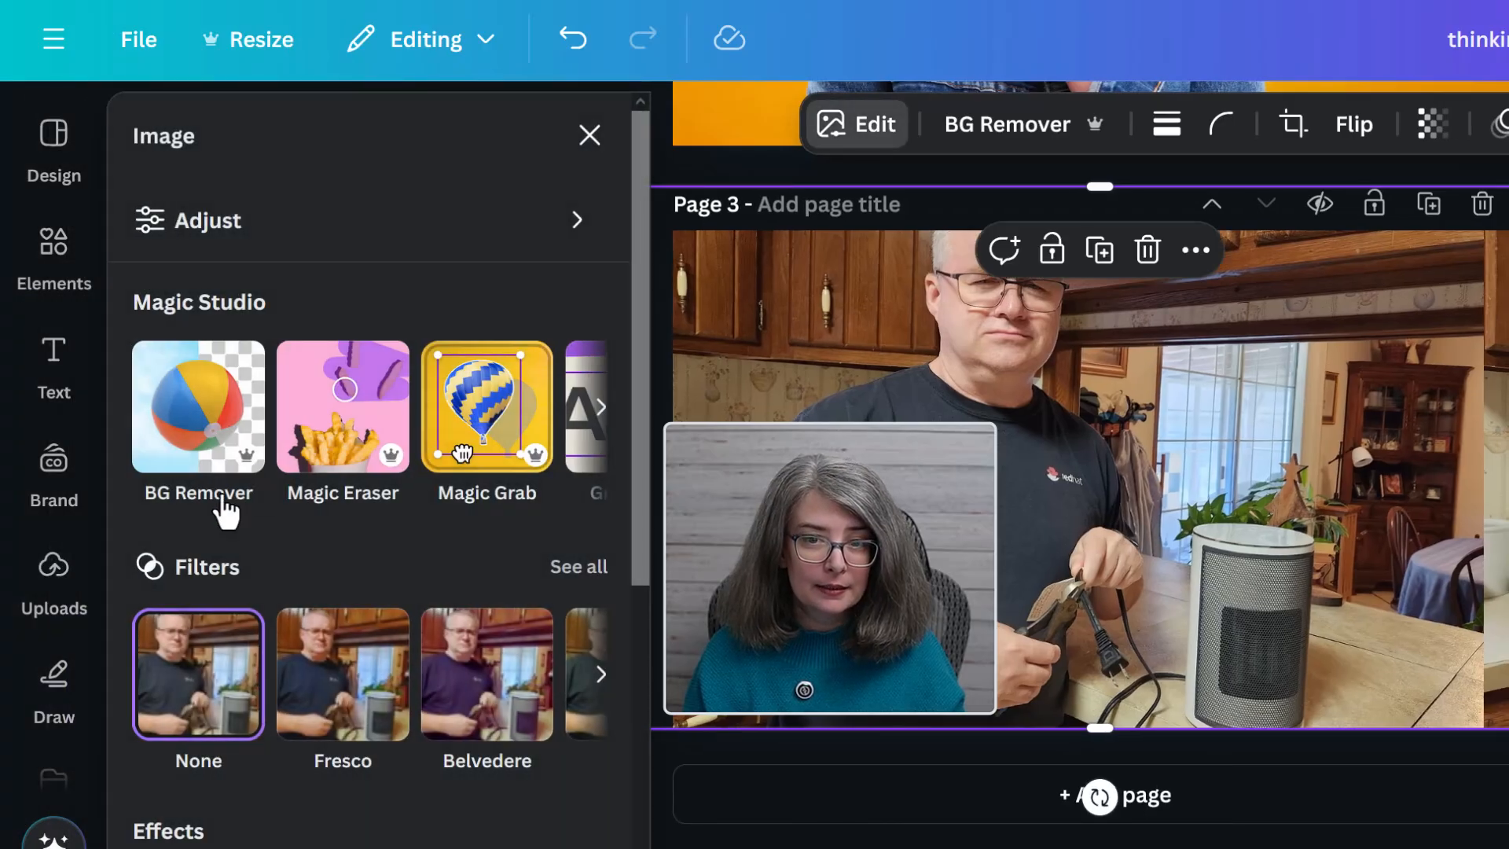
{"action": "scroll", "coordinate": [204, 523], "scroll_direction": "down", "scroll_amount": 4}
{"action": "left_click", "coordinate": [463, 670]}
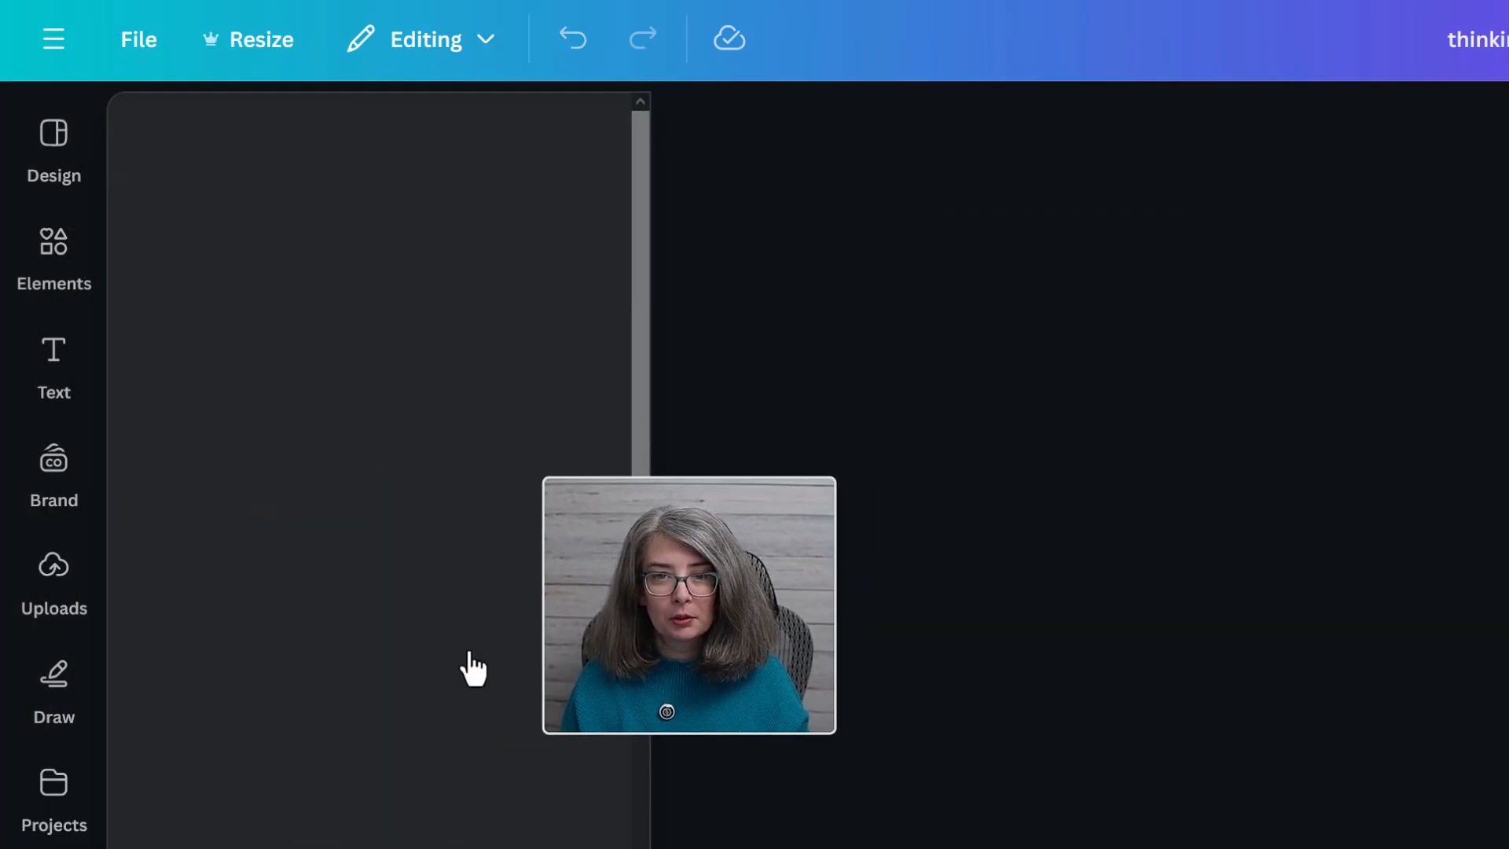
{"action": "left_click", "coordinate": [482, 229]}
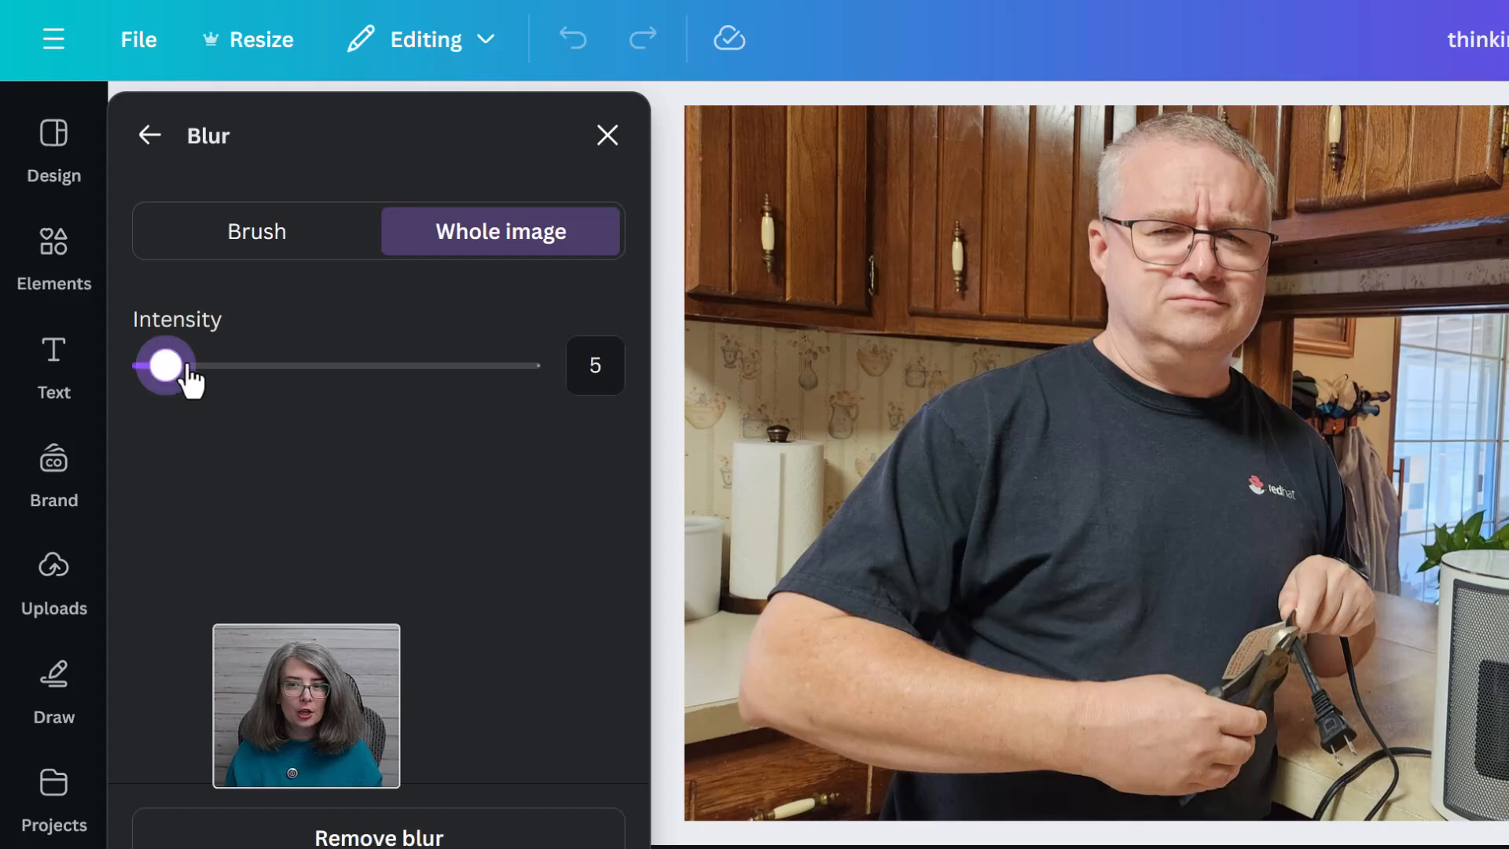
{"action": "left_click_drag", "start_coordinate": [189, 376], "coordinate": [261, 389]}
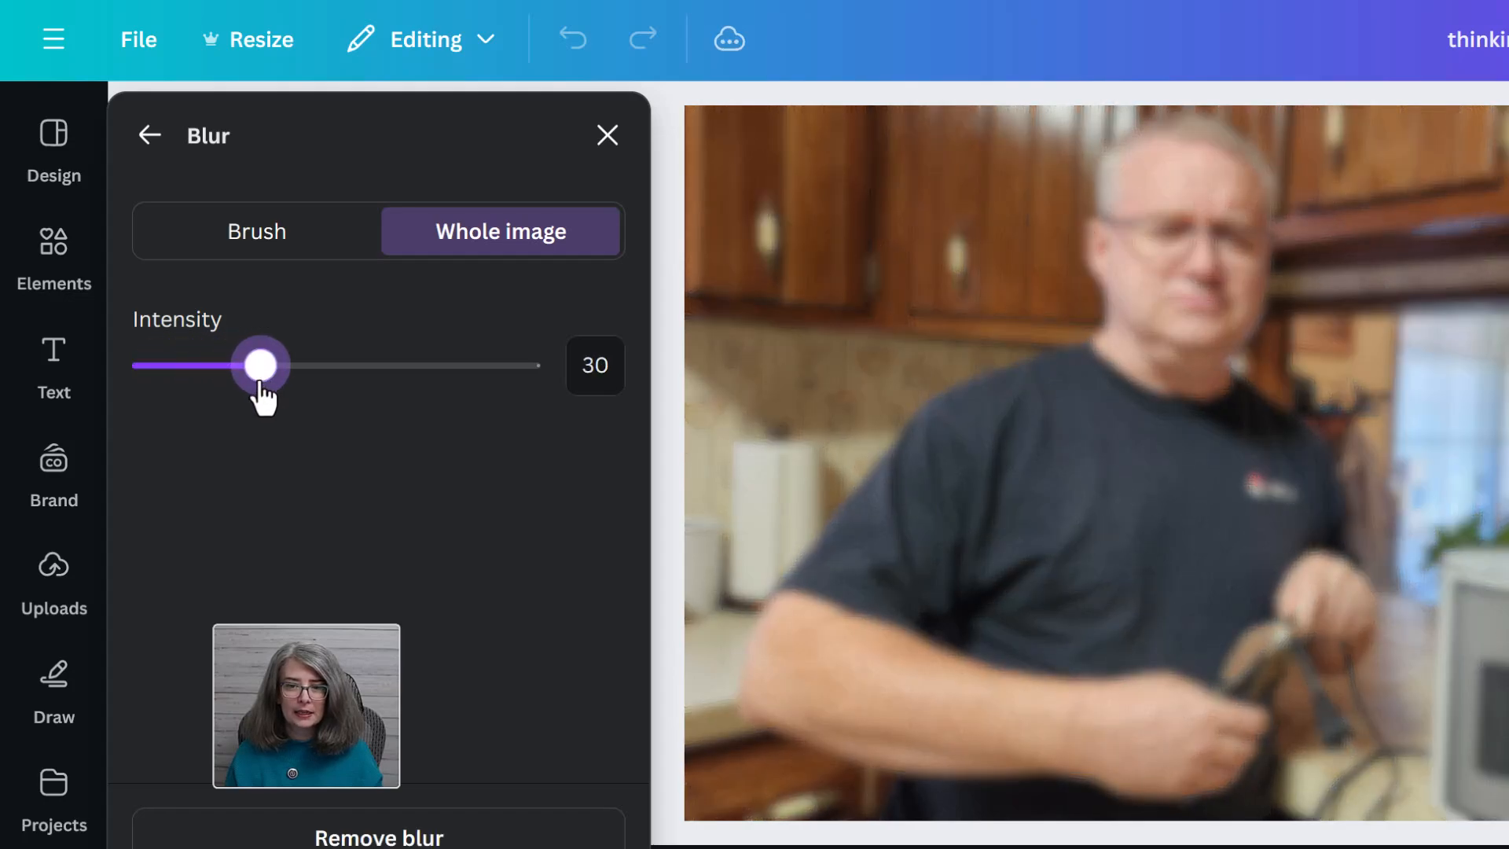
{"action": "left_click", "coordinate": [607, 136]}
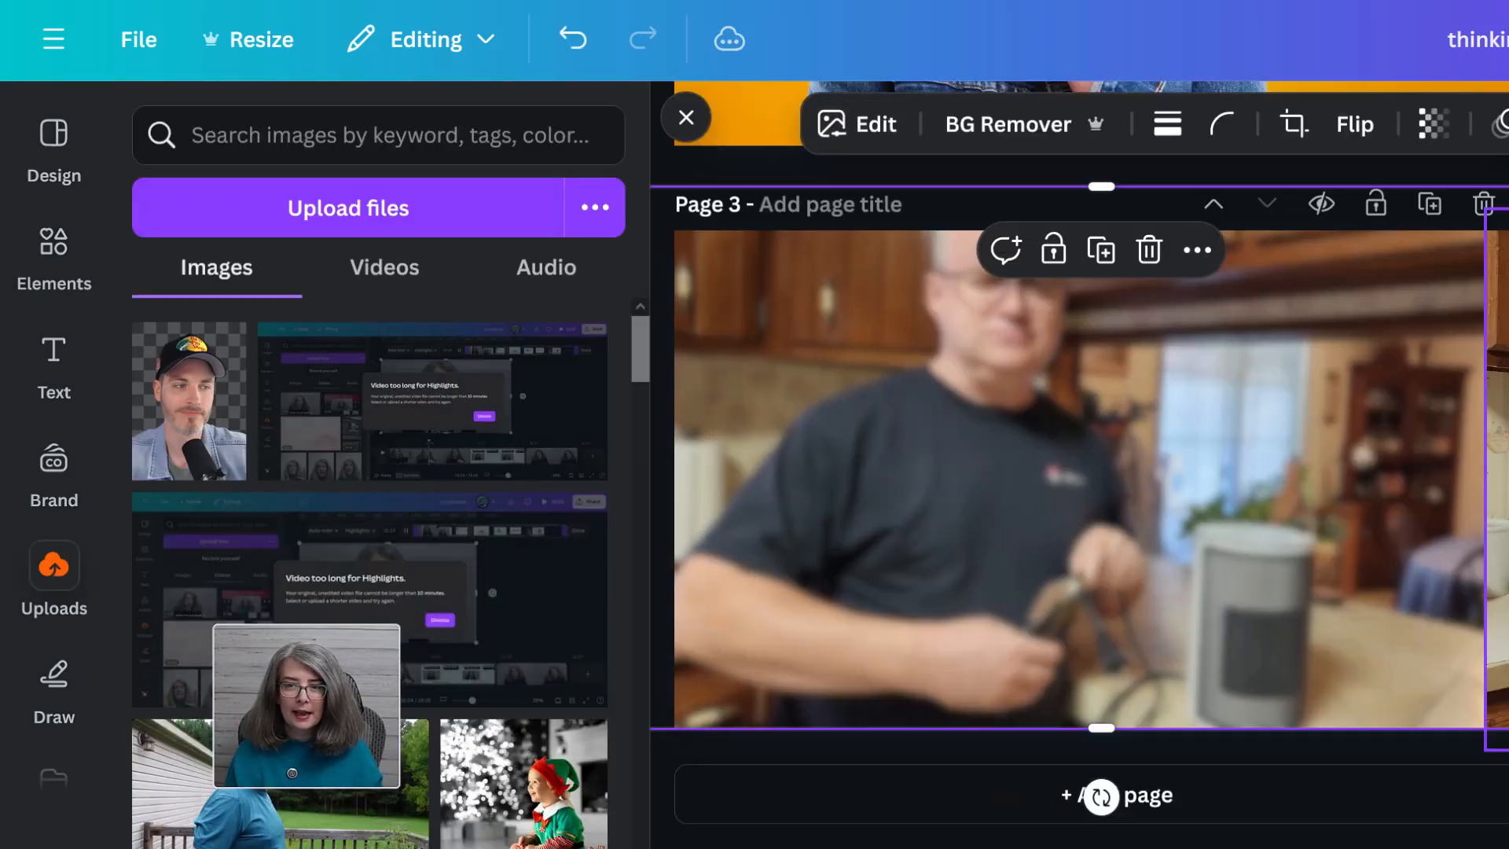
Move the sharp duplicate over the blurred photo and try BG Remover on it, undoing the background removal.
{"action": "left_click", "coordinate": [1503, 503]}
{"action": "left_click_drag", "start_coordinate": [1503, 505], "coordinate": [896, 496]}
{"action": "left_click", "coordinate": [619, 124]}
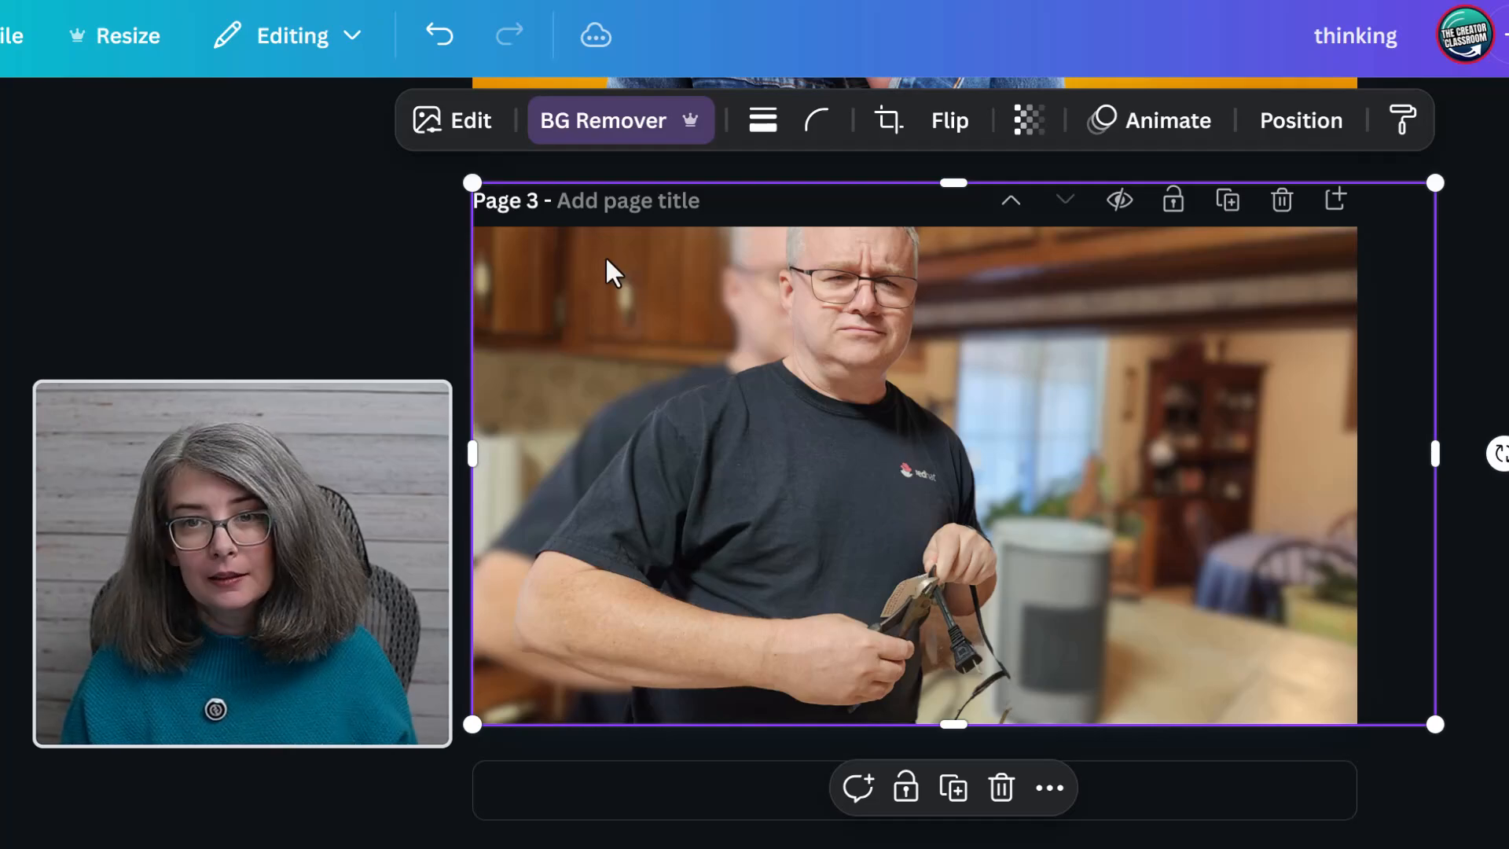
{"action": "key", "text": "ctrl+z"}
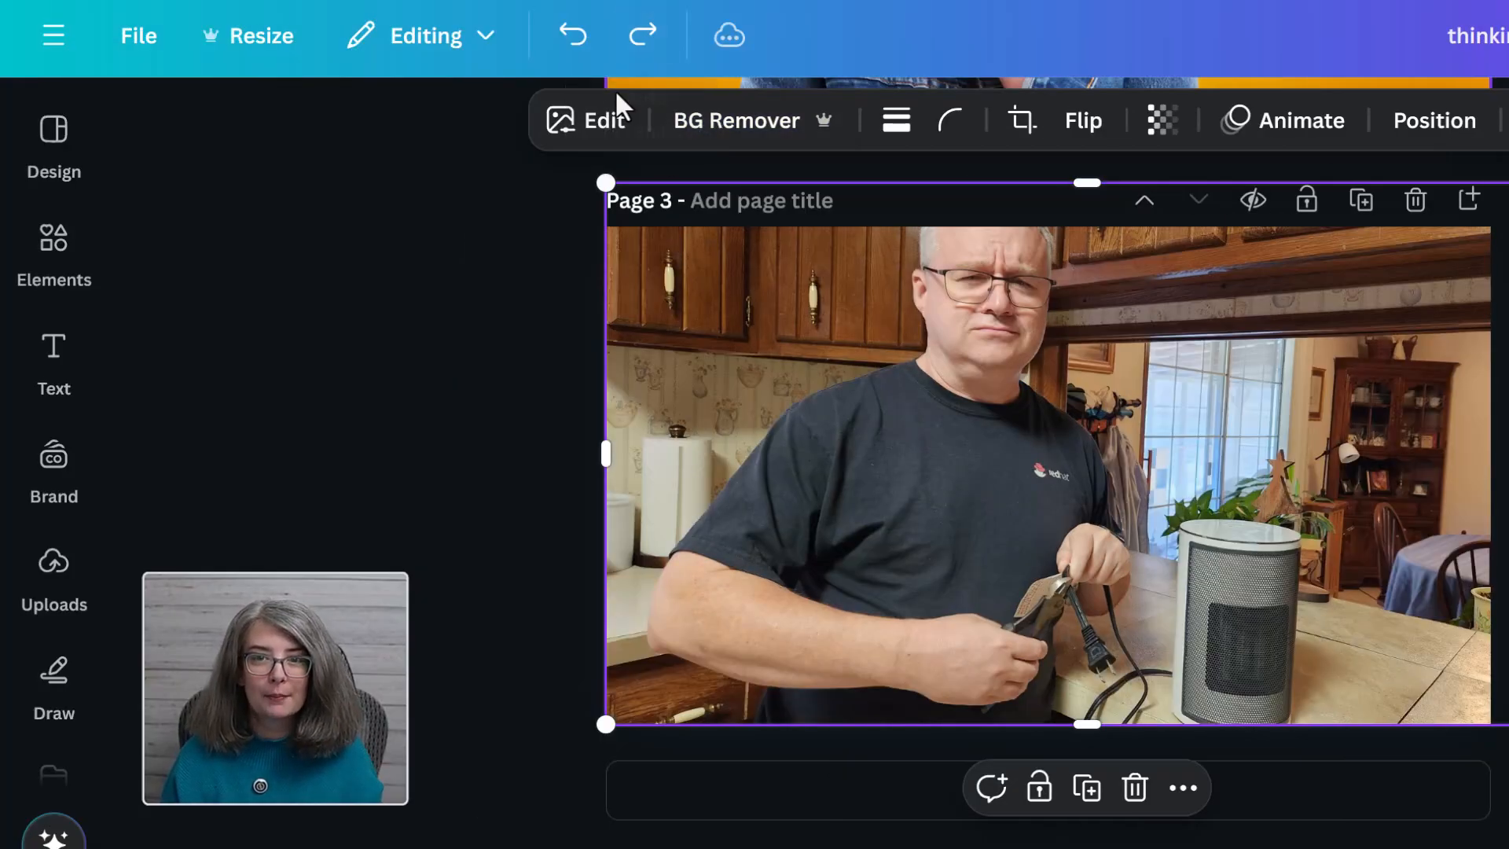
Separate the man and the heater from the sharp duplicate photo on page 3 using Magic Grab.
{"action": "left_click", "coordinate": [597, 134]}
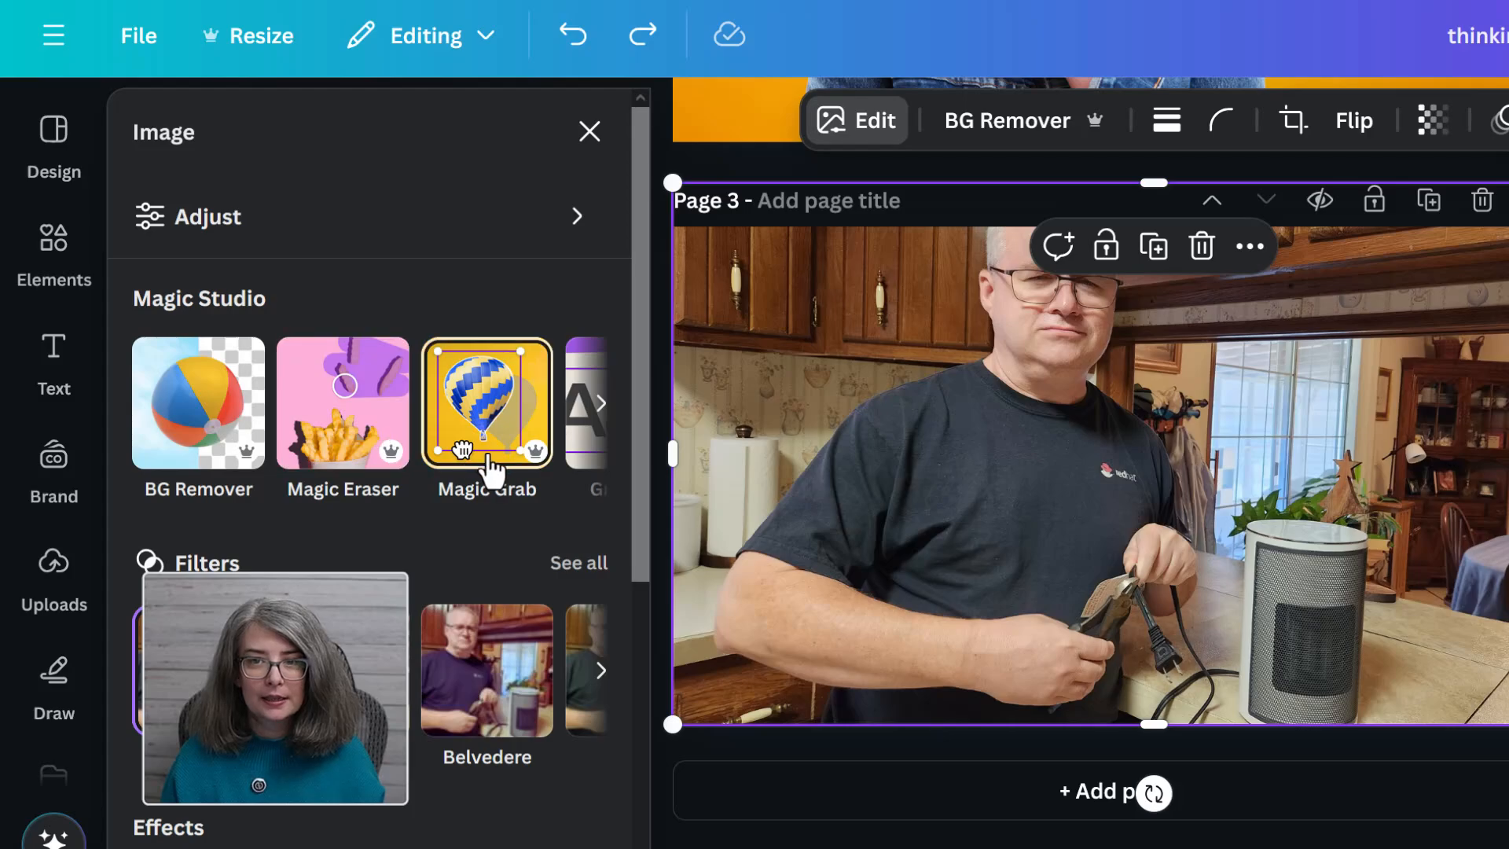
{"action": "left_click", "coordinate": [491, 446]}
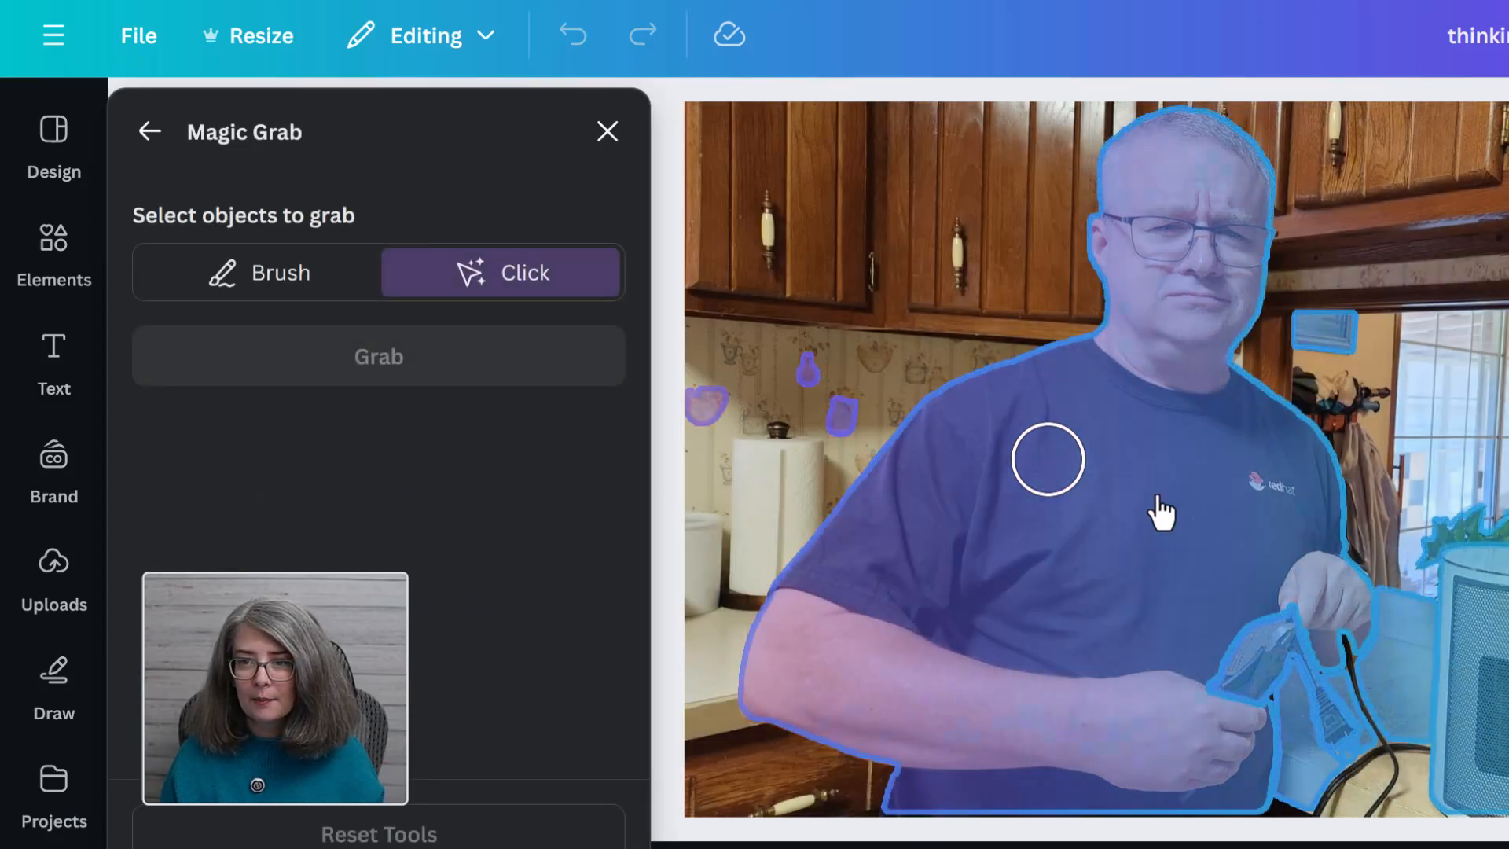
{"action": "left_click", "coordinate": [1156, 512]}
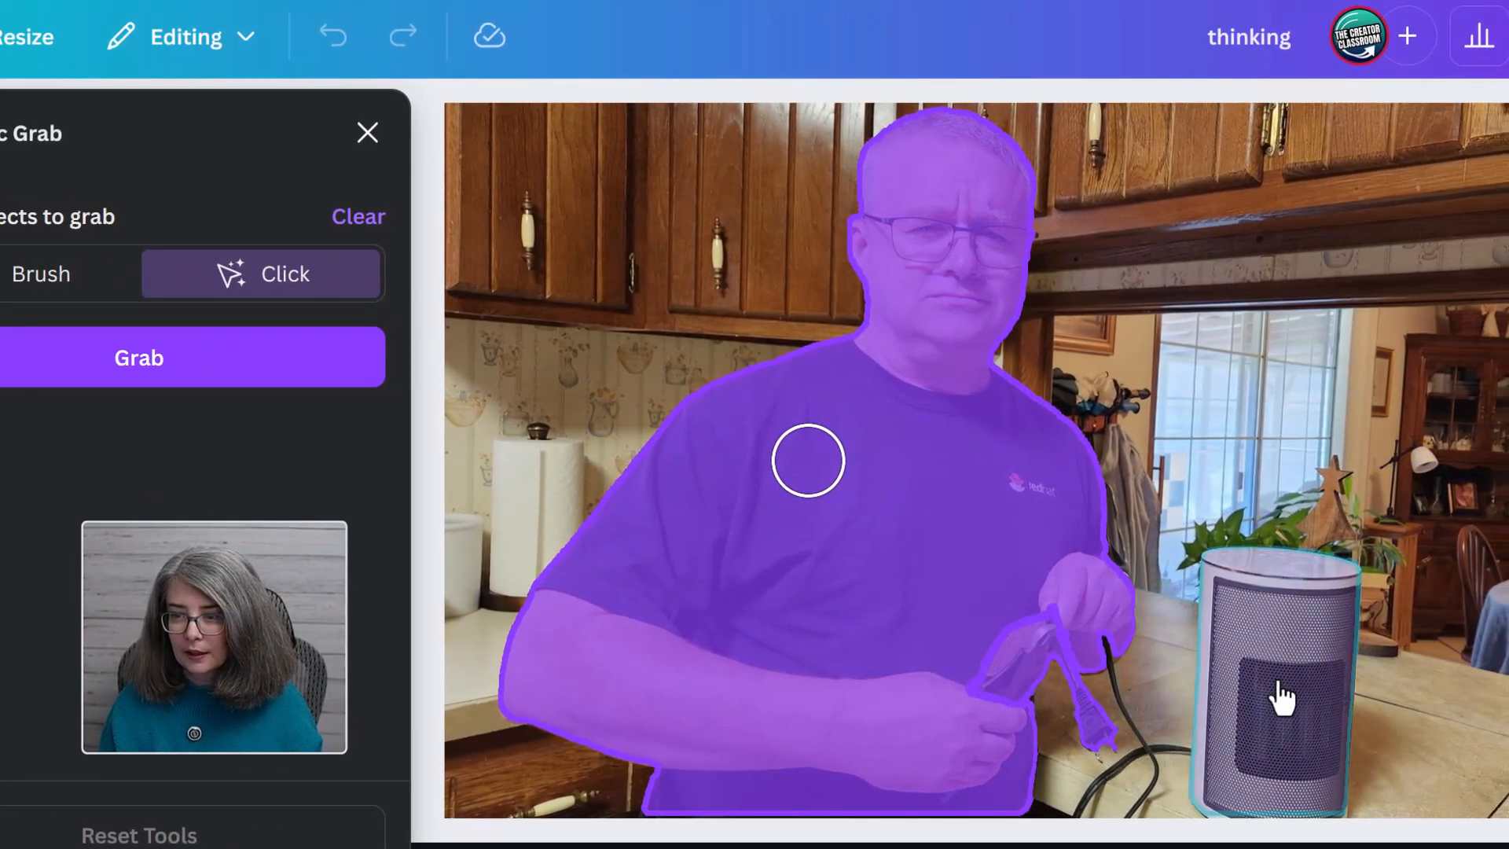
{"action": "left_click", "coordinate": [1400, 744]}
{"action": "left_click", "coordinate": [69, 282]}
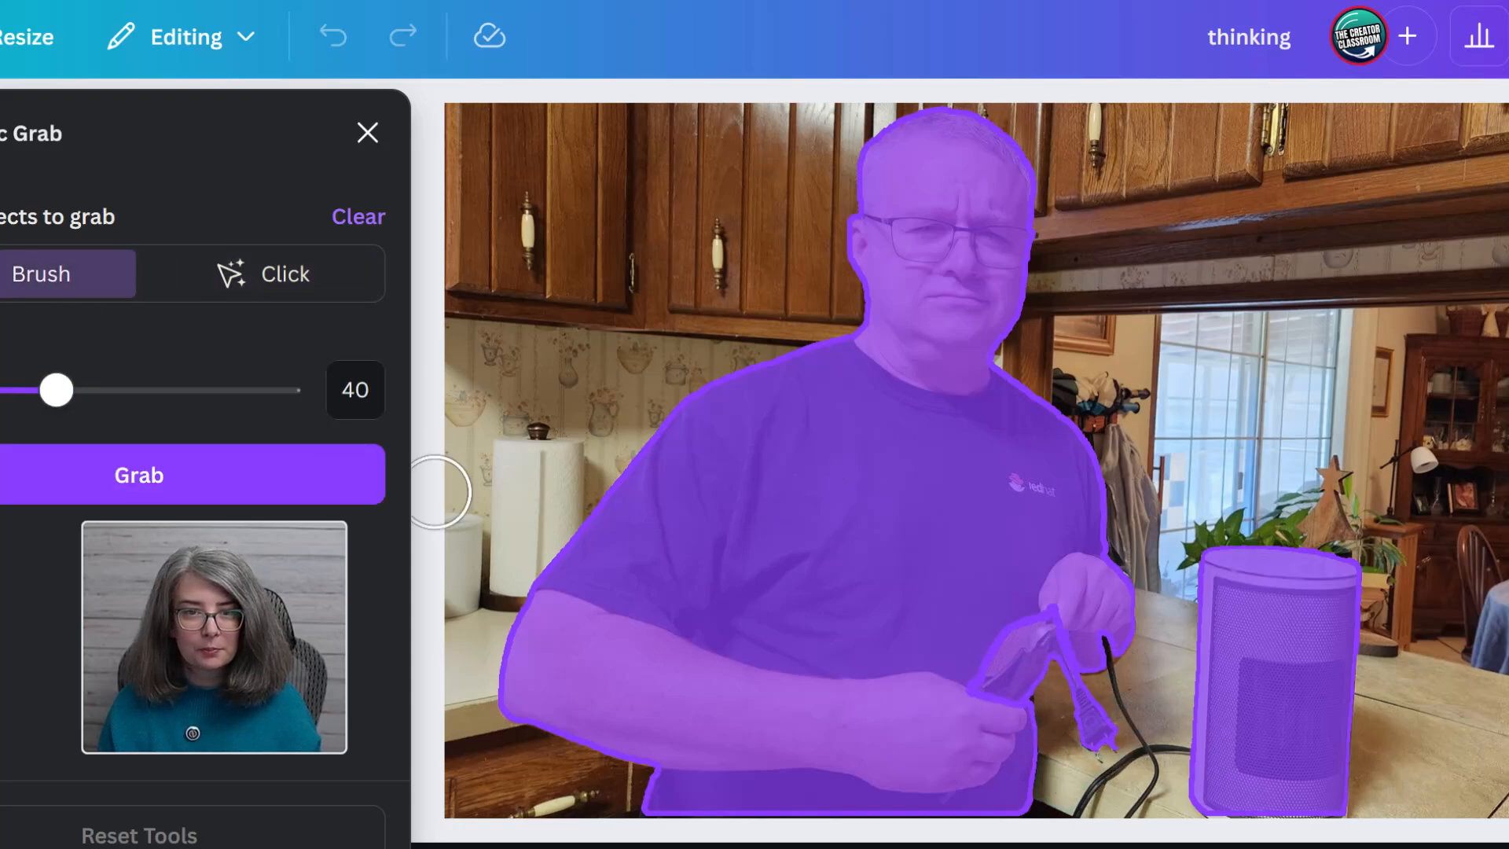
{"action": "left_click", "coordinate": [169, 478]}
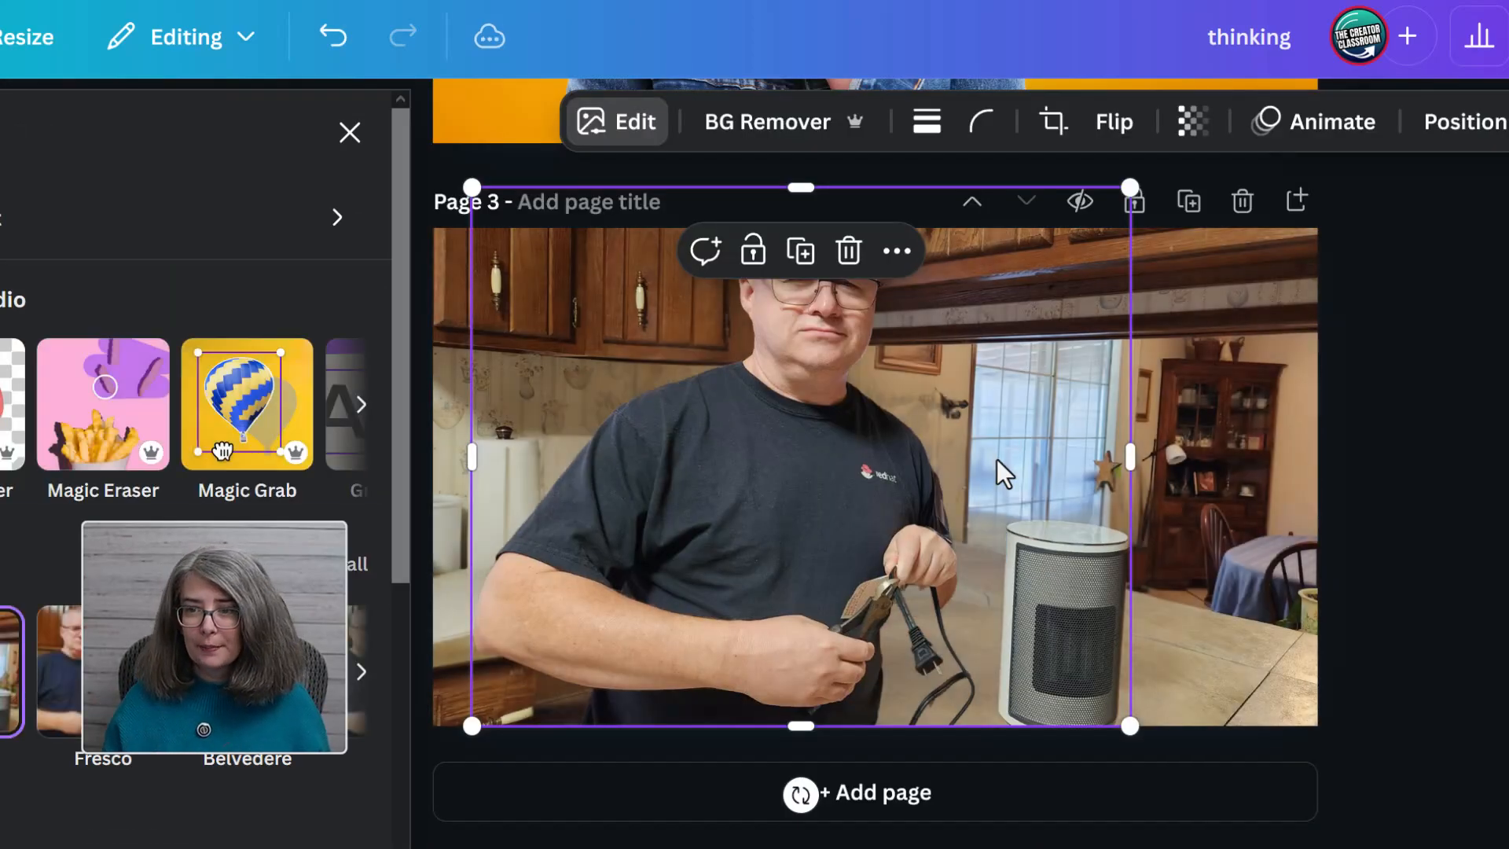
Delete the leftover sharp background and align the cut-out man and heater over their blurred originals.
{"action": "left_click", "coordinate": [1257, 443]}
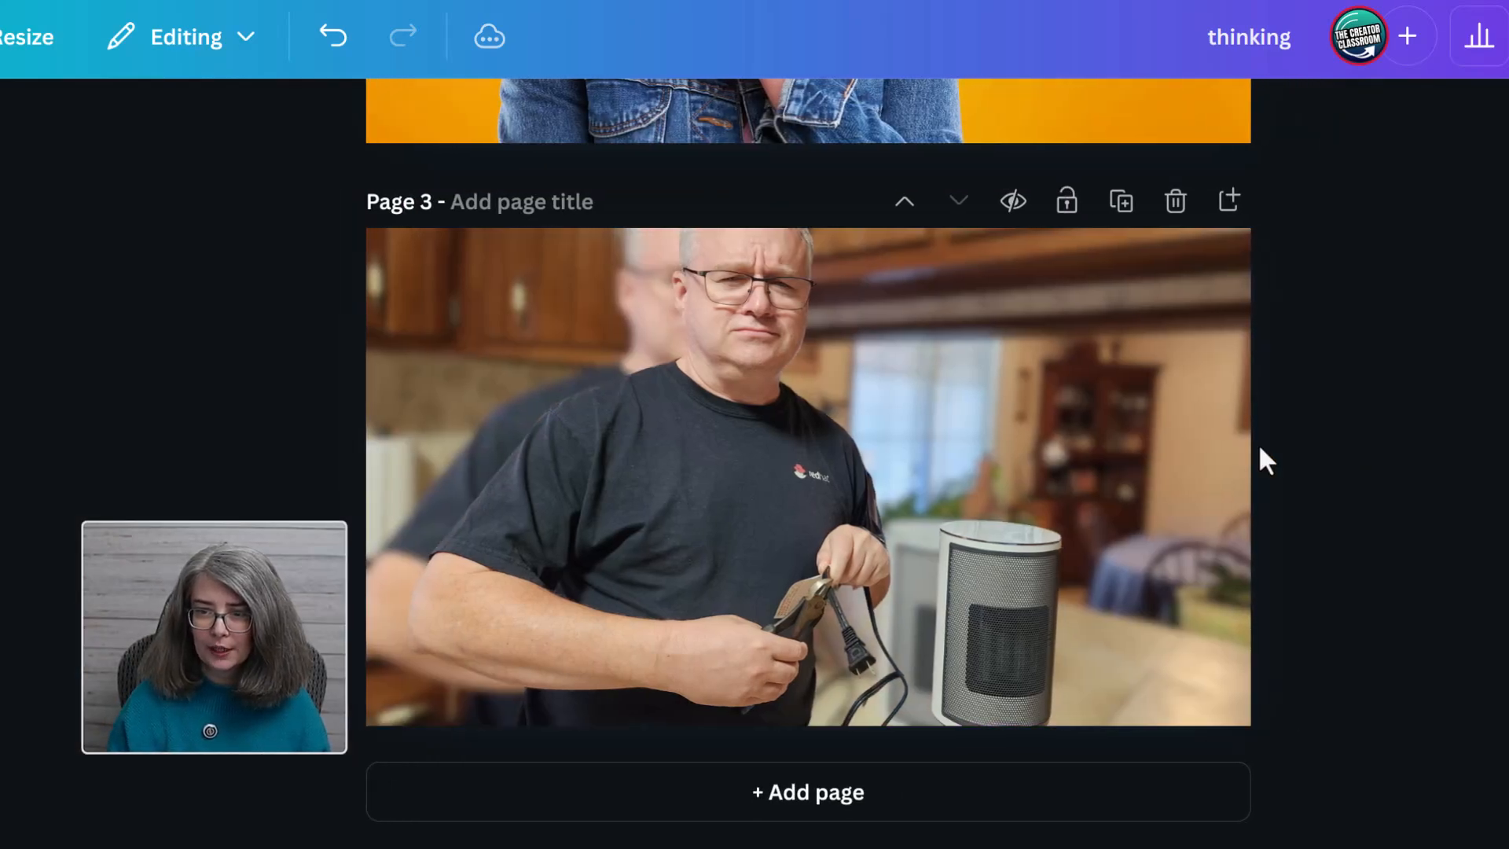
{"action": "left_click_drag", "start_coordinate": [773, 636], "coordinate": [720, 629]}
{"action": "left_click", "coordinate": [1506, 579]}
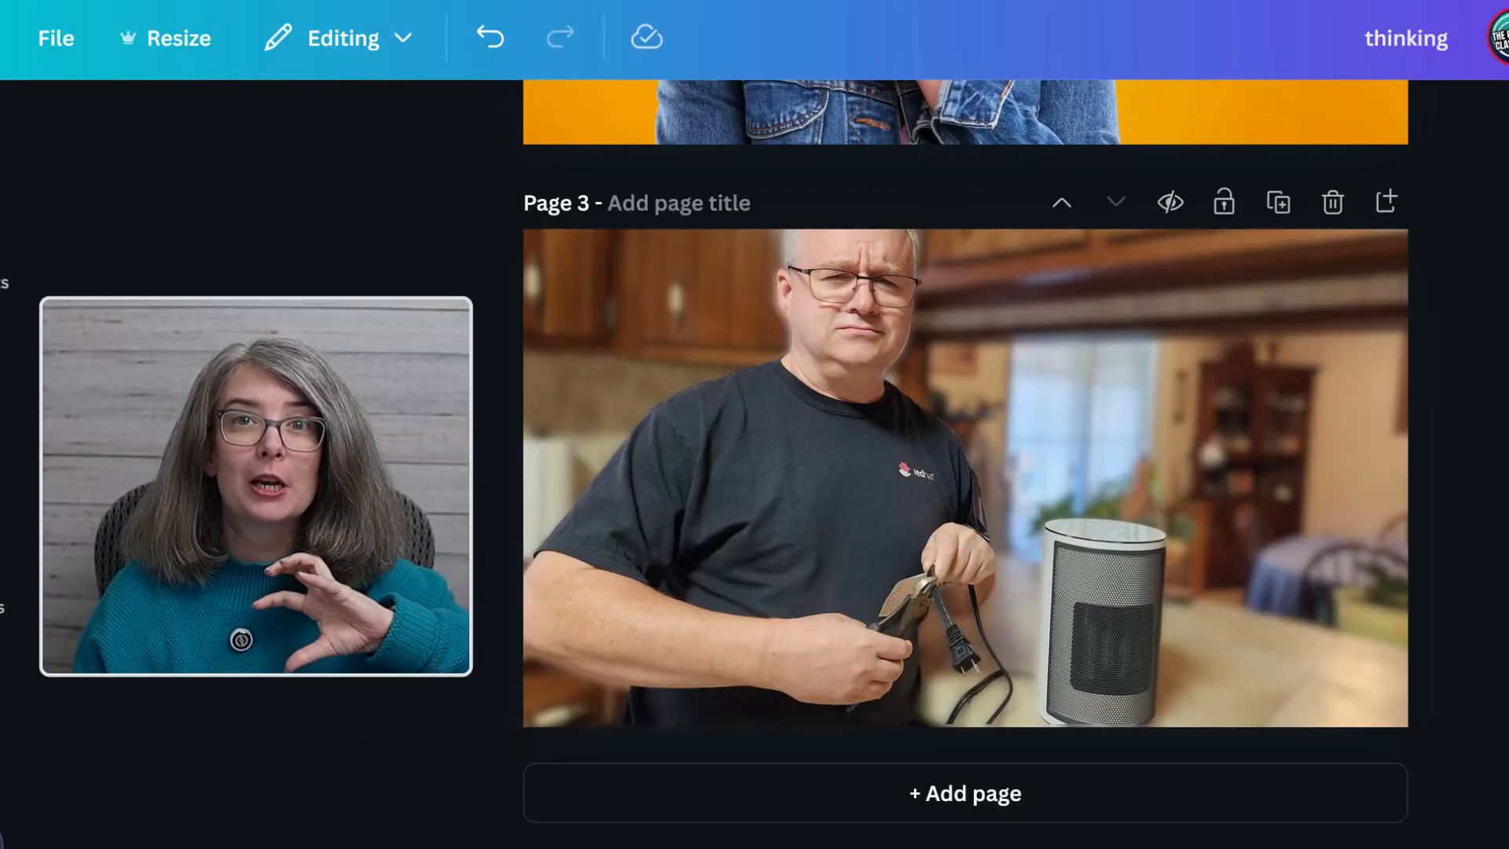
Erase the logo from the man's shirt with Magic Eraser, brushing at size 20.
{"action": "left_click", "coordinate": [801, 539]}
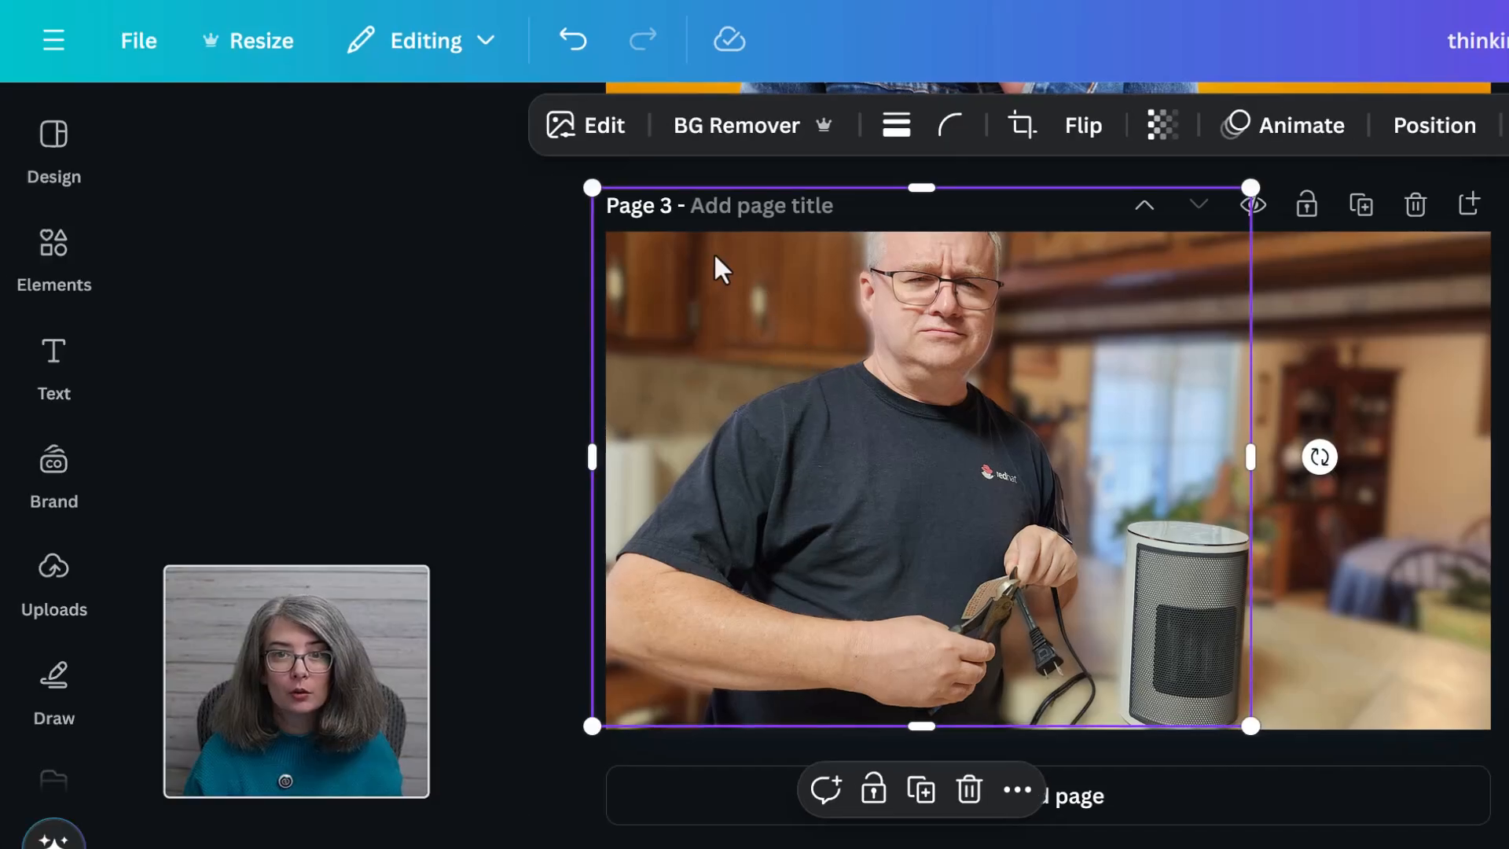
{"action": "left_click", "coordinate": [606, 129]}
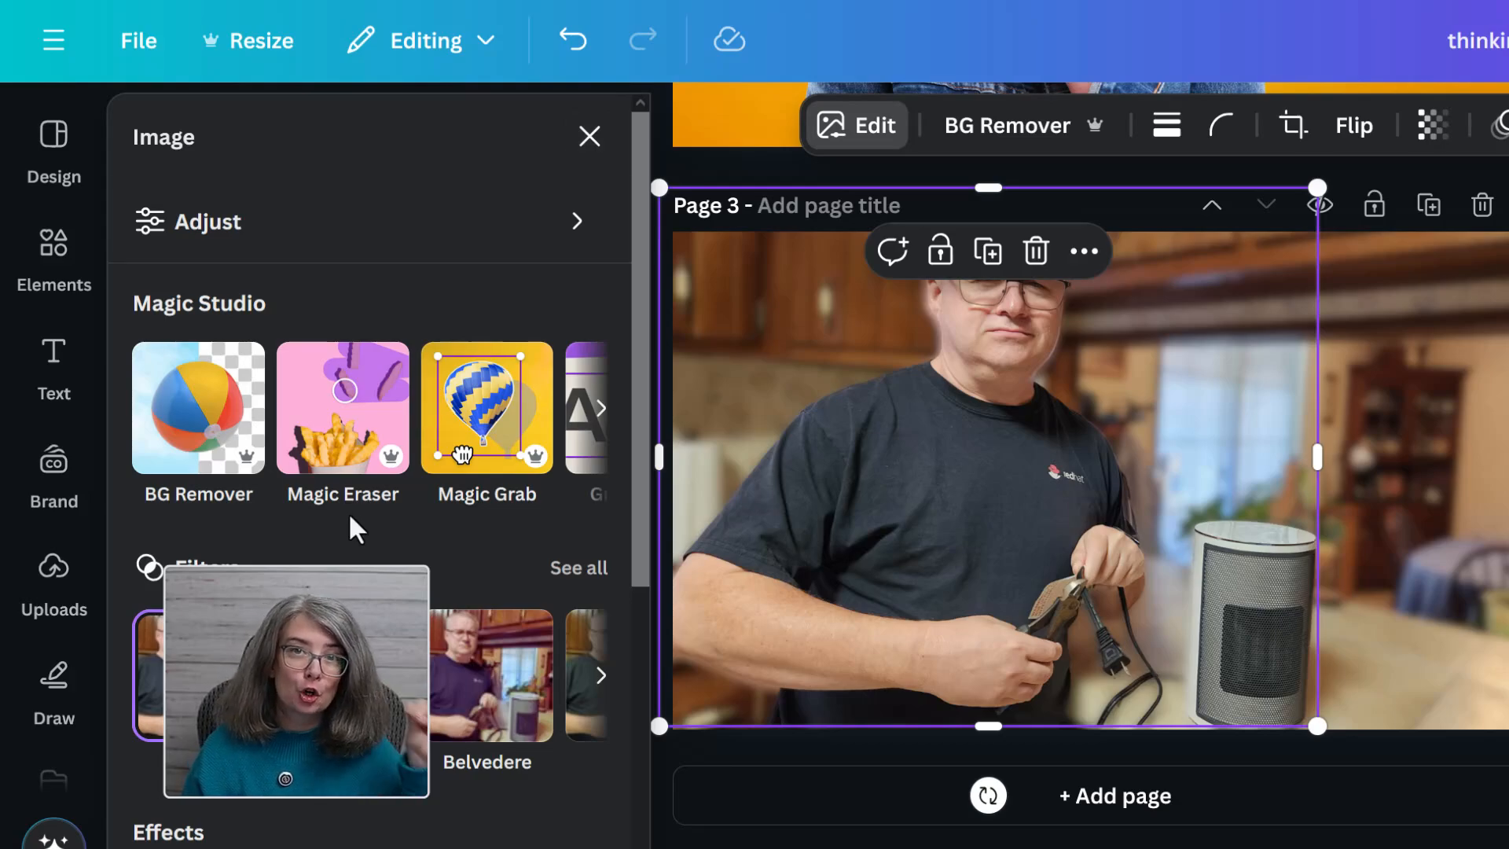
{"action": "left_click", "coordinate": [353, 437]}
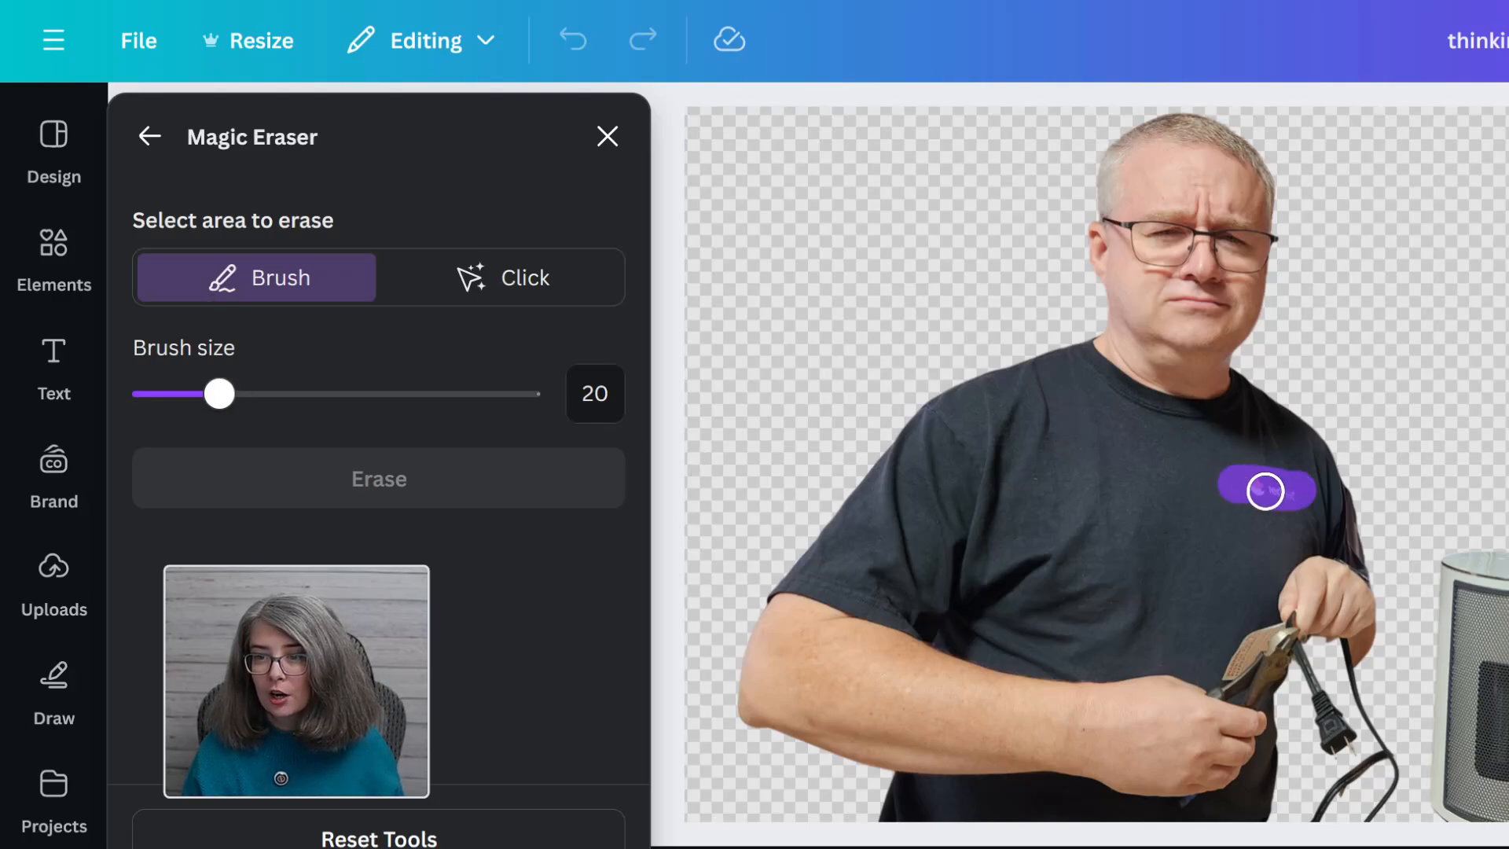
{"action": "left_click_drag", "start_coordinate": [1265, 491], "coordinate": [1247, 492]}
{"action": "left_click", "coordinate": [428, 495]}
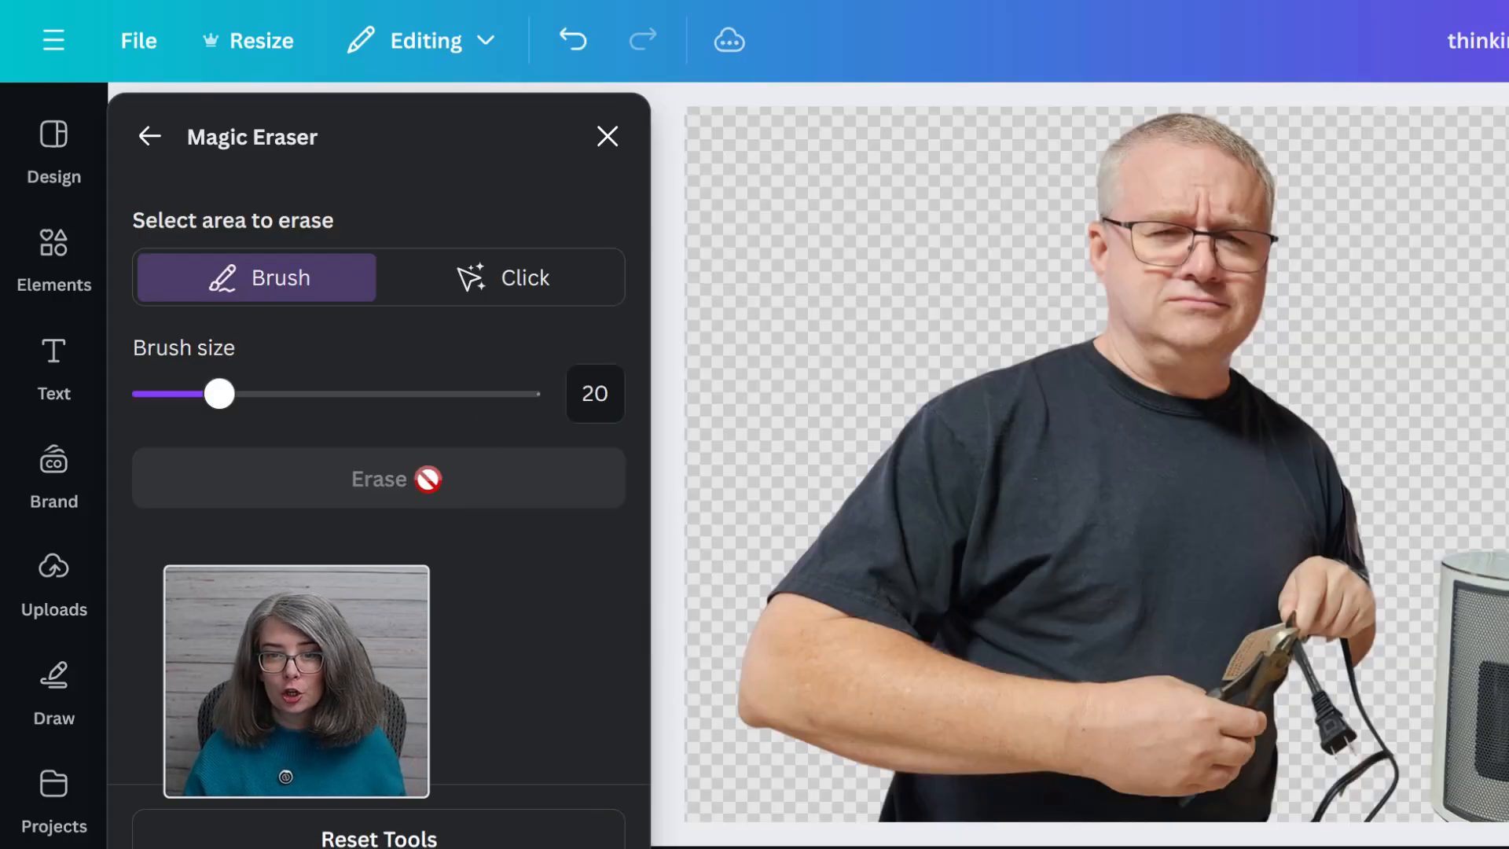
{"action": "left_click", "coordinate": [606, 138]}
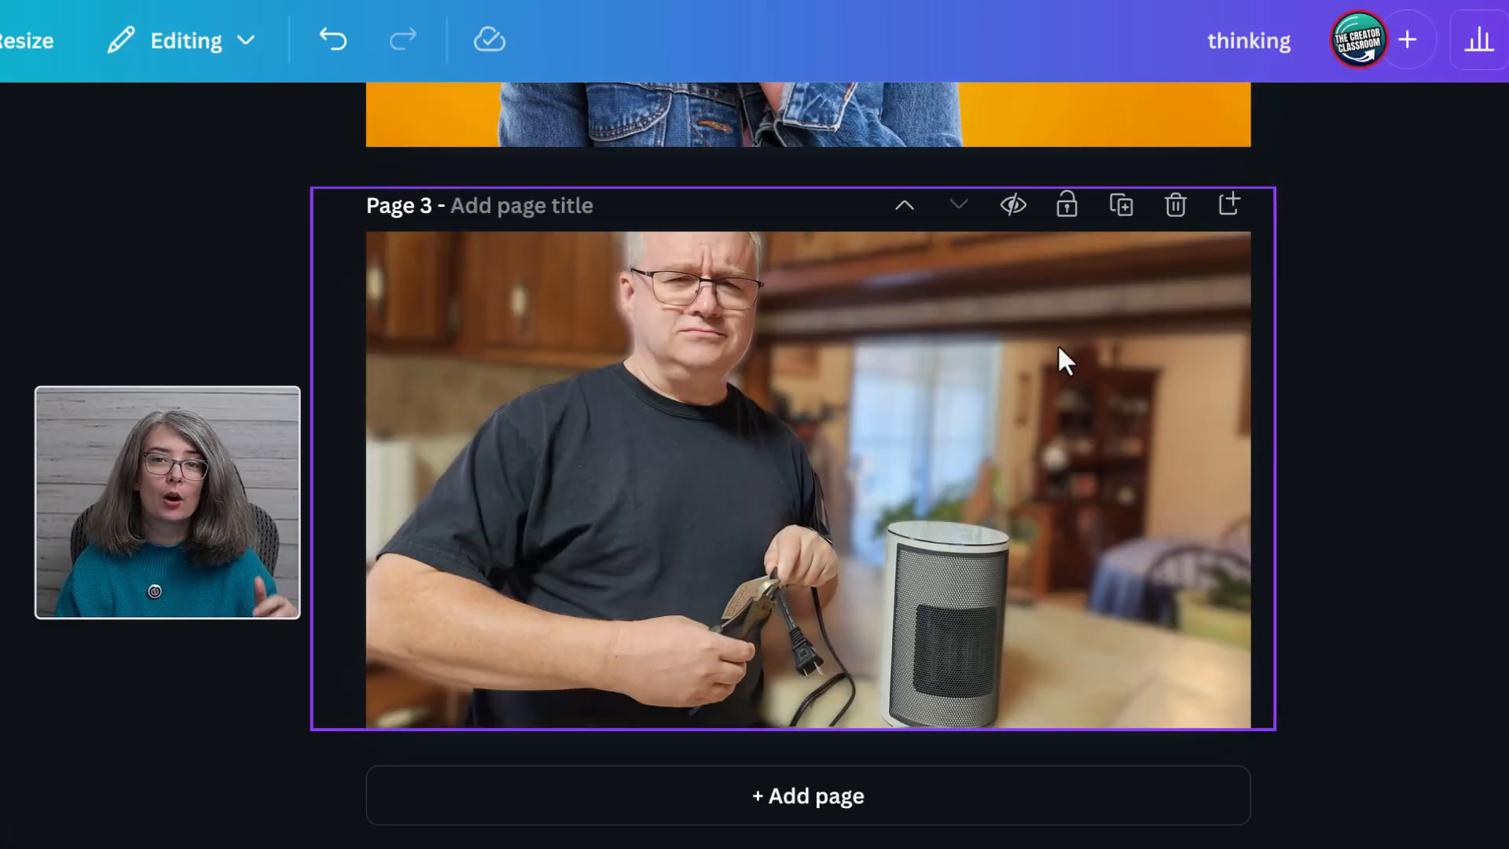
Enlarge the cut-out woman on page 4 and move her further toward the page's right edge.
{"action": "key", "text": "t"}
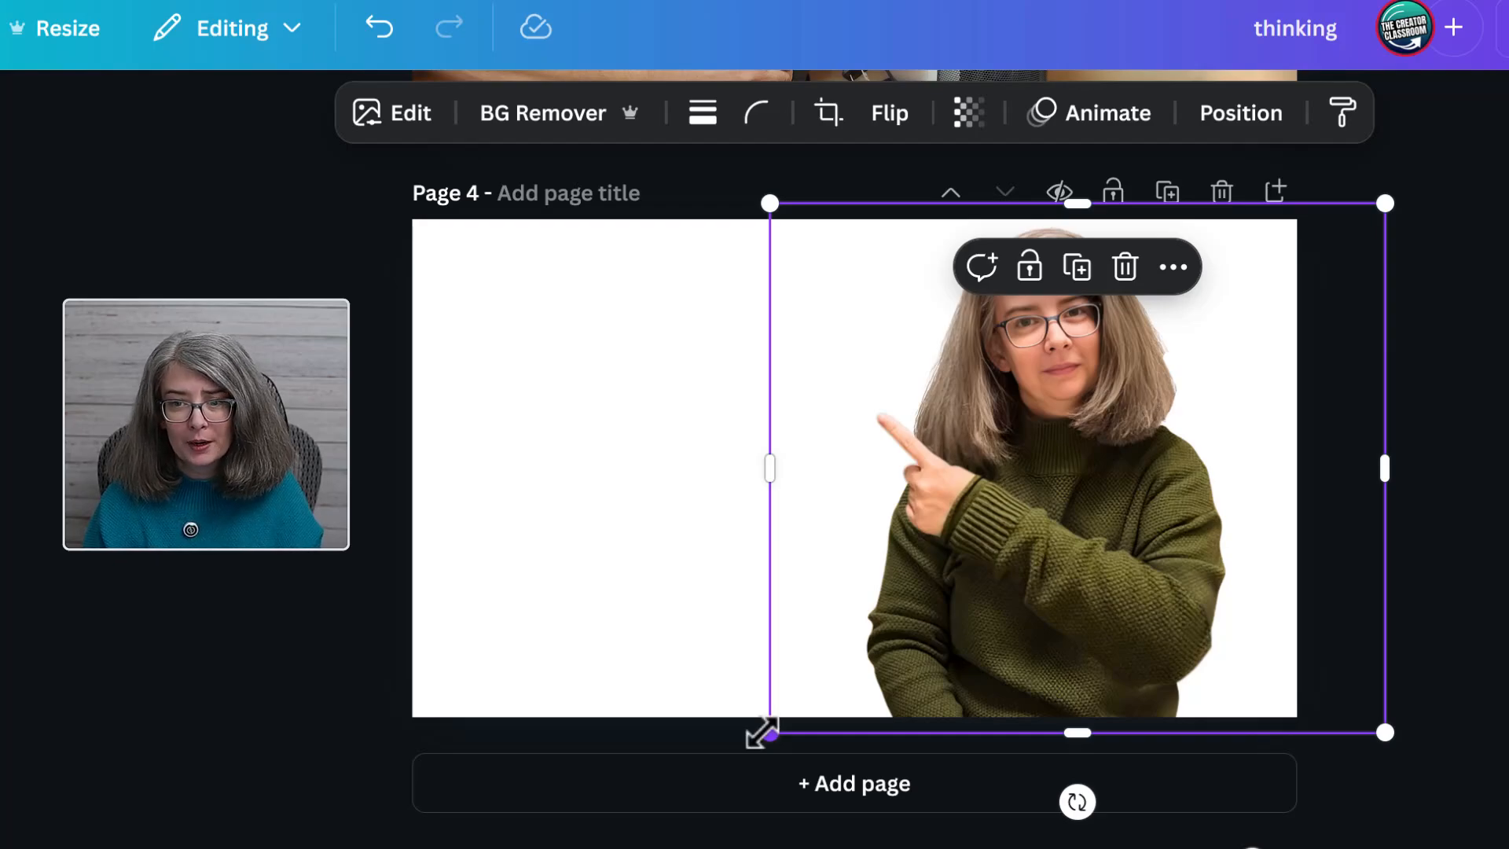
{"action": "left_click_drag", "start_coordinate": [761, 733], "coordinate": [679, 809]}
{"action": "left_click_drag", "start_coordinate": [963, 644], "coordinate": [1030, 646]}
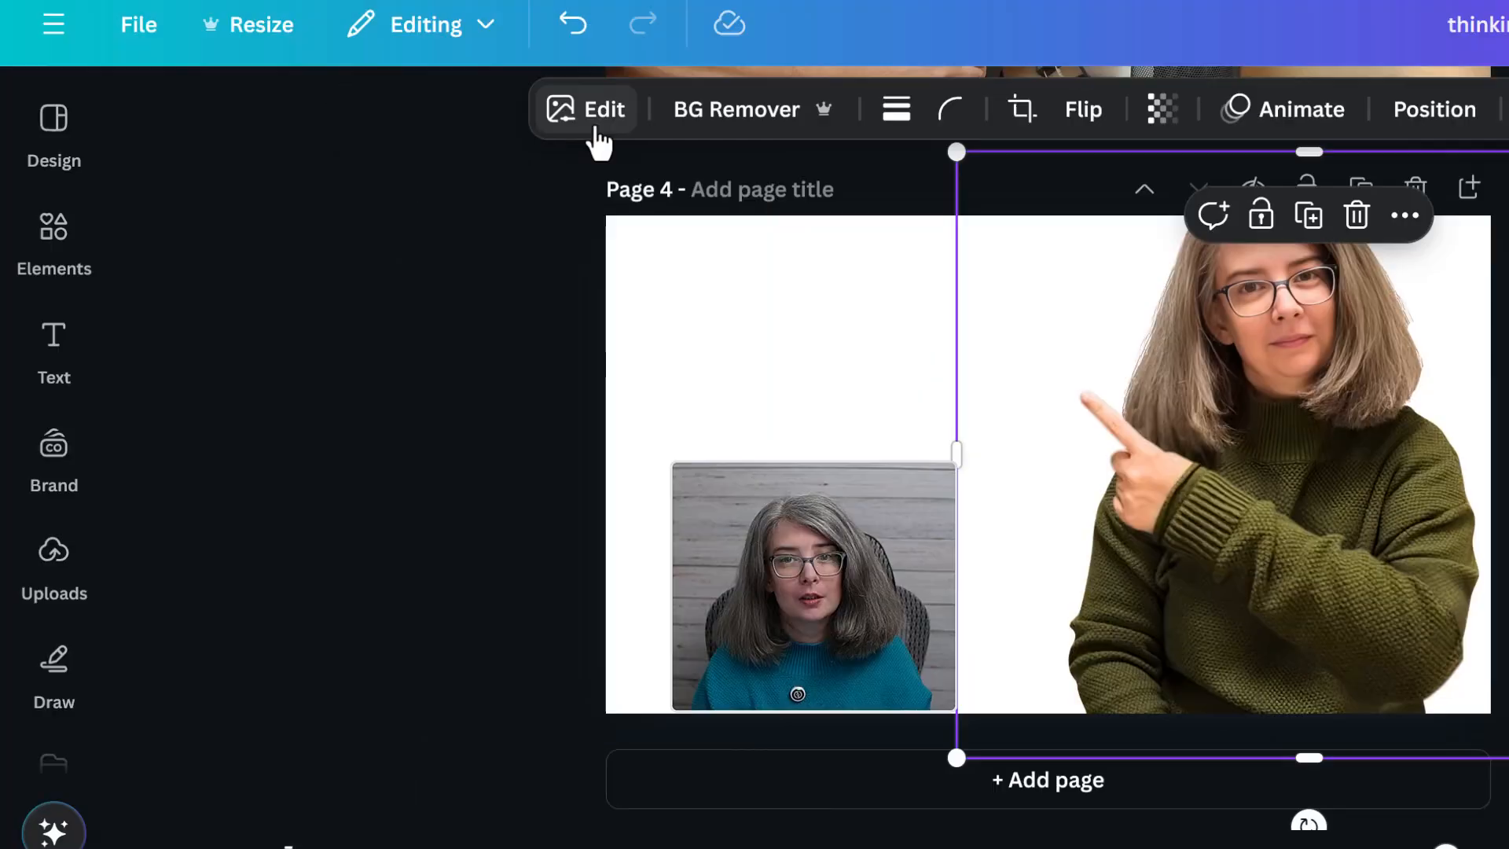
Apply an Outline shadow to the cut-out woman on page 4 and set its size to 22.
{"action": "left_click", "coordinate": [397, 118]}
{"action": "scroll", "coordinate": [283, 251], "scroll_direction": "down", "scroll_amount": 5}
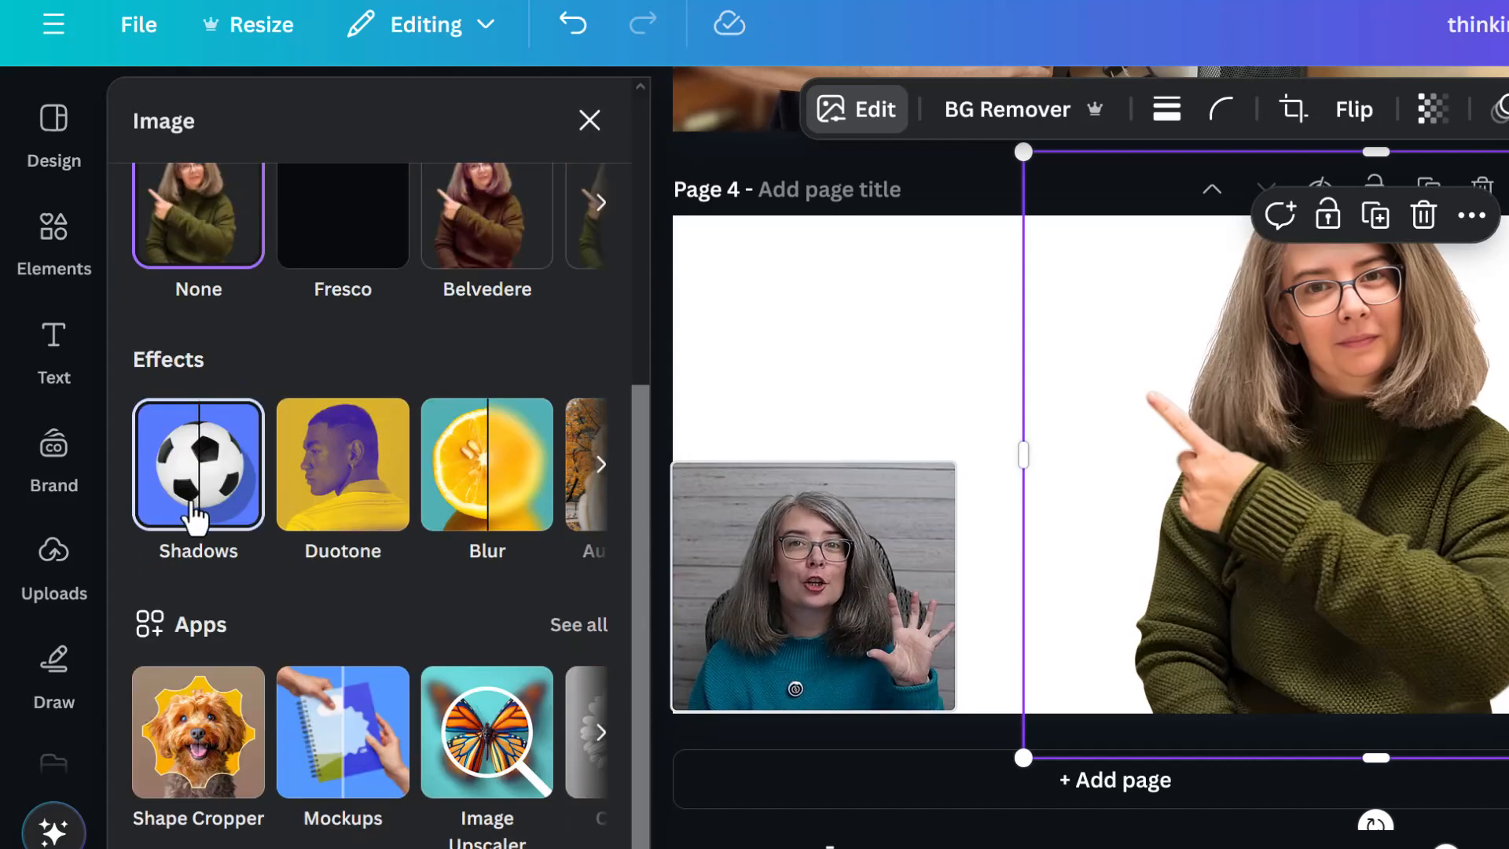
{"action": "left_click", "coordinate": [195, 518]}
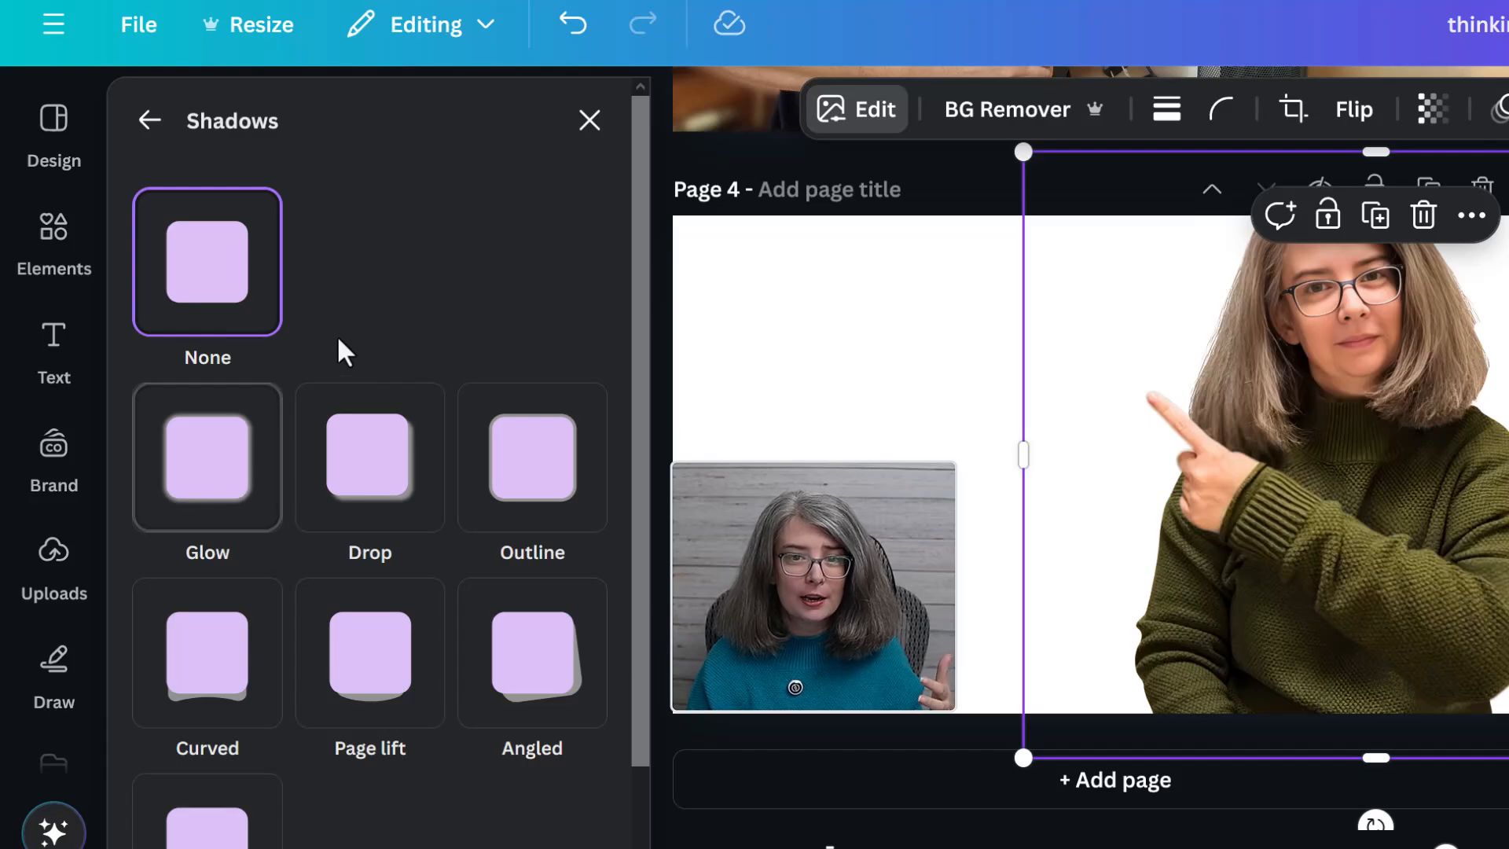
{"action": "scroll", "coordinate": [378, 290], "scroll_direction": "down", "scroll_amount": 2}
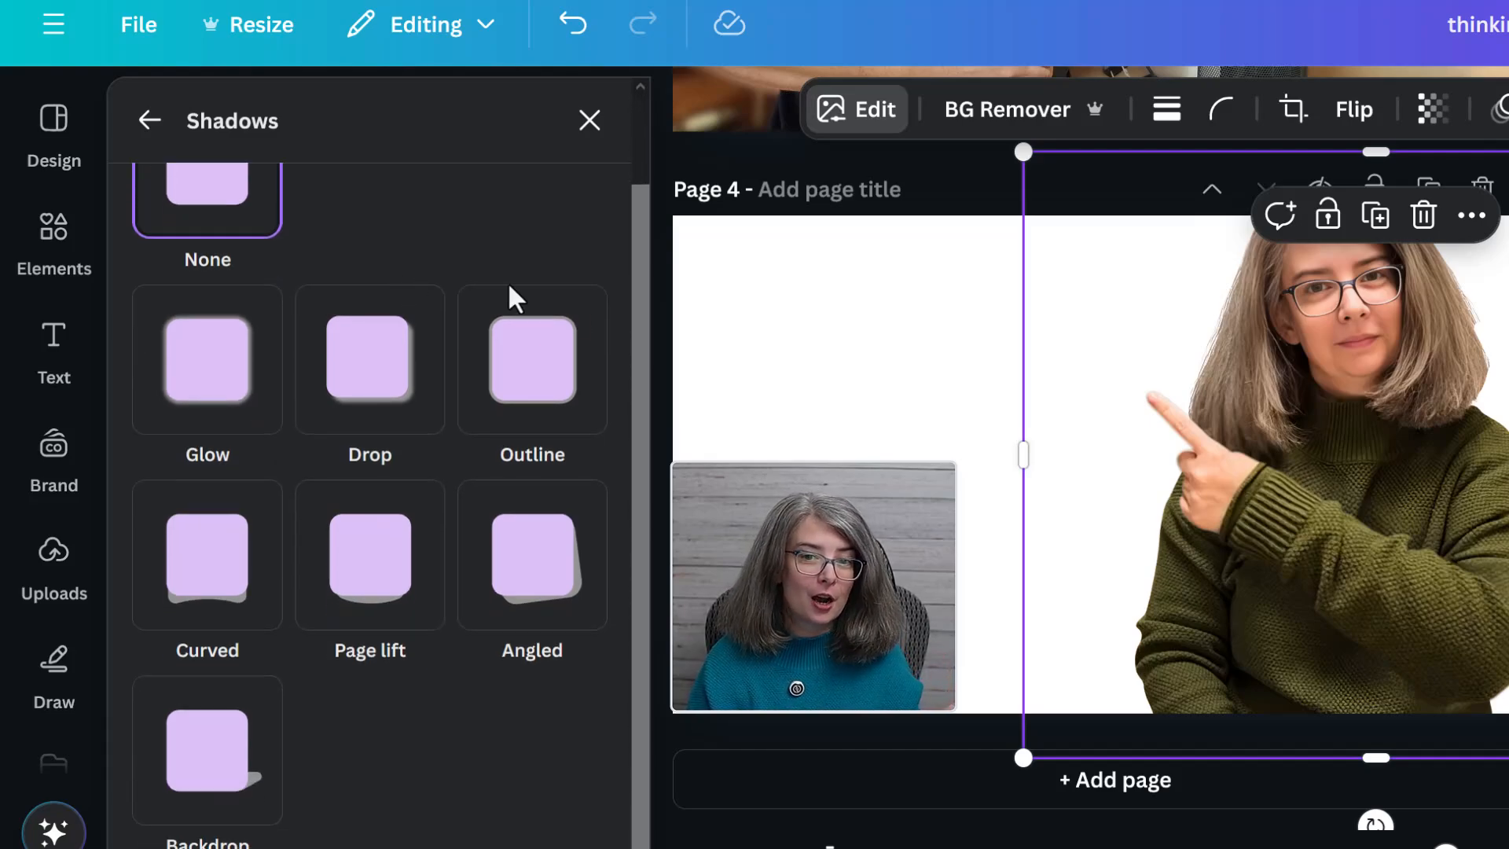
{"action": "left_click", "coordinate": [558, 381]}
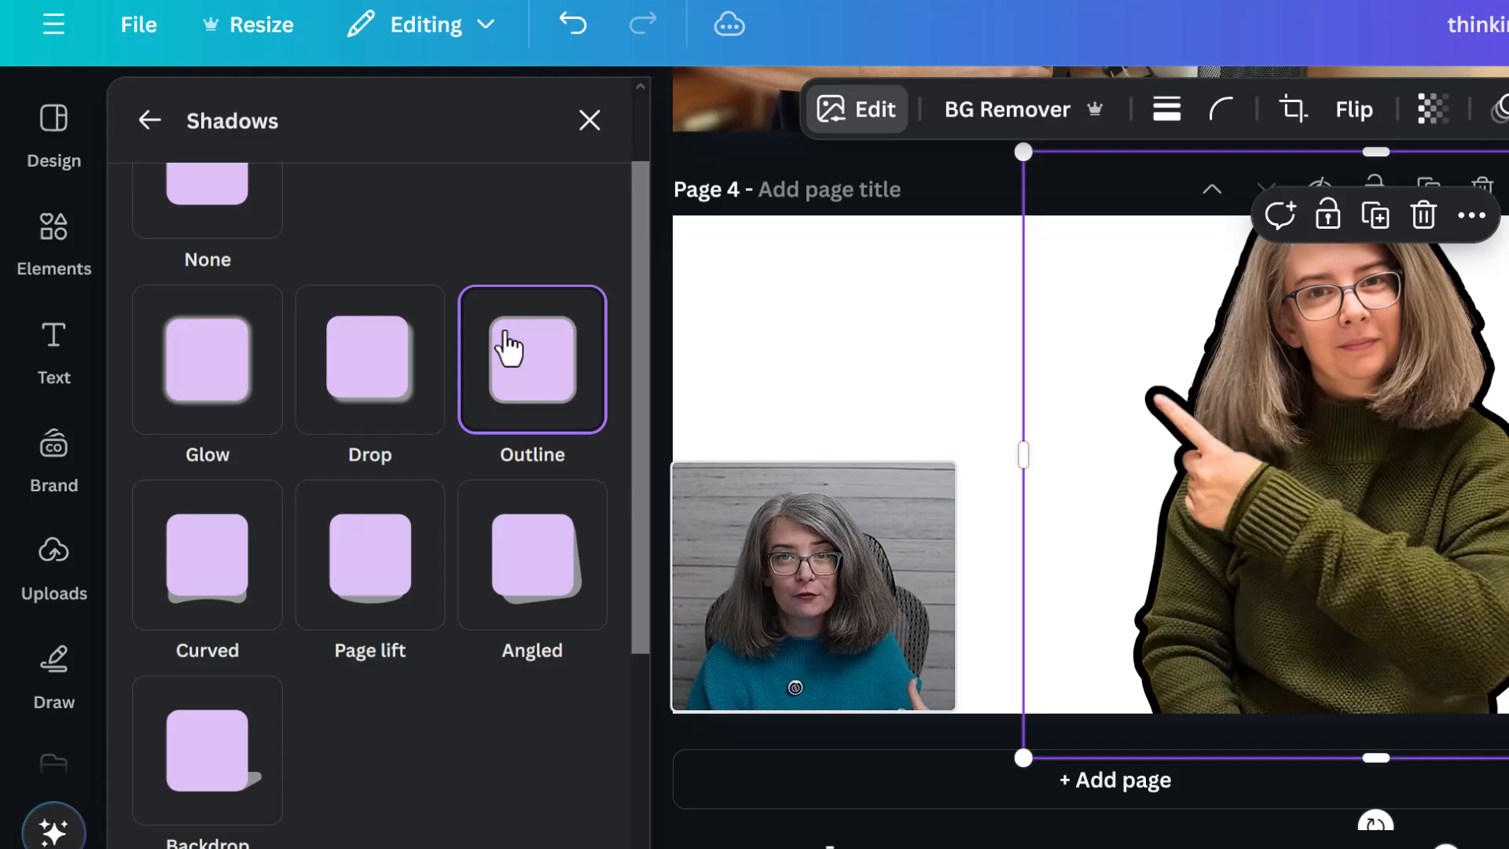
{"action": "scroll", "coordinate": [460, 471], "scroll_direction": "down", "scroll_amount": 3}
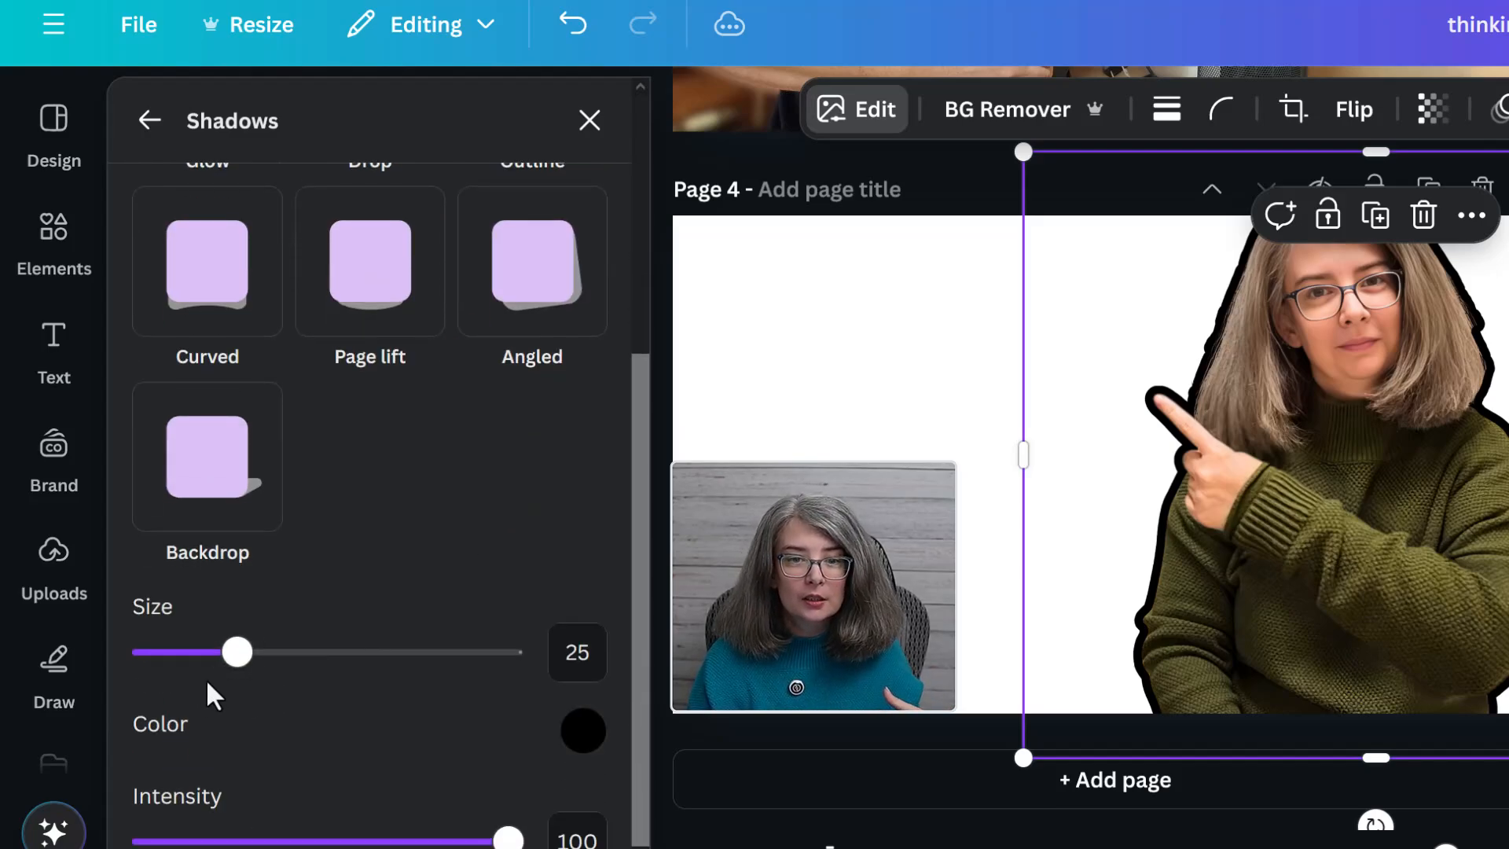
{"action": "left_click_drag", "start_coordinate": [208, 680], "coordinate": [223, 686]}
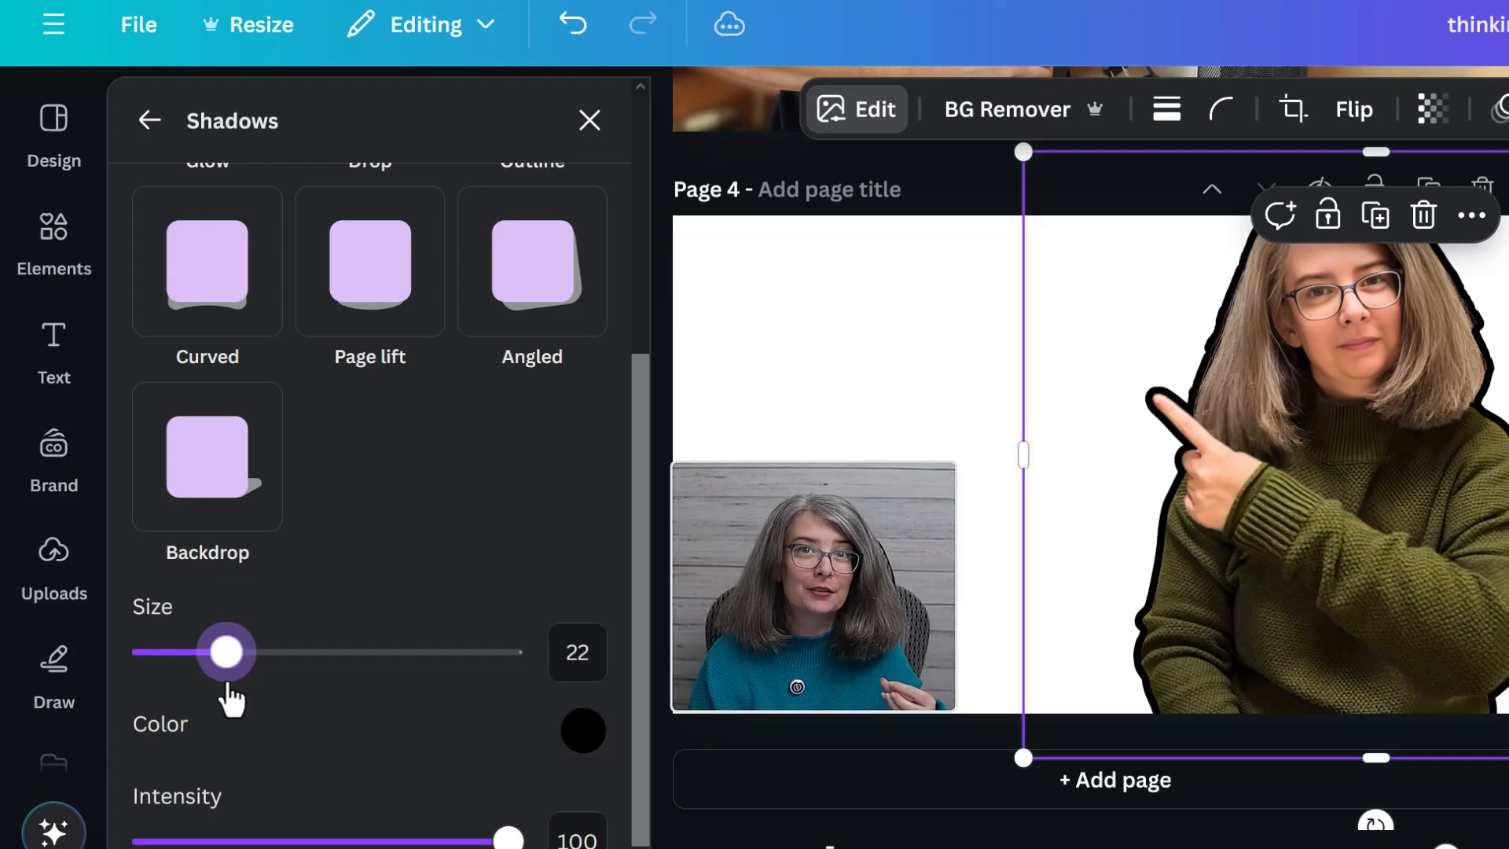
Try near-white shades such as #F0E6E6 for the woman's outline, then set its color back to black, #000000.
{"action": "scroll", "coordinate": [506, 723], "scroll_direction": "down", "scroll_amount": 1}
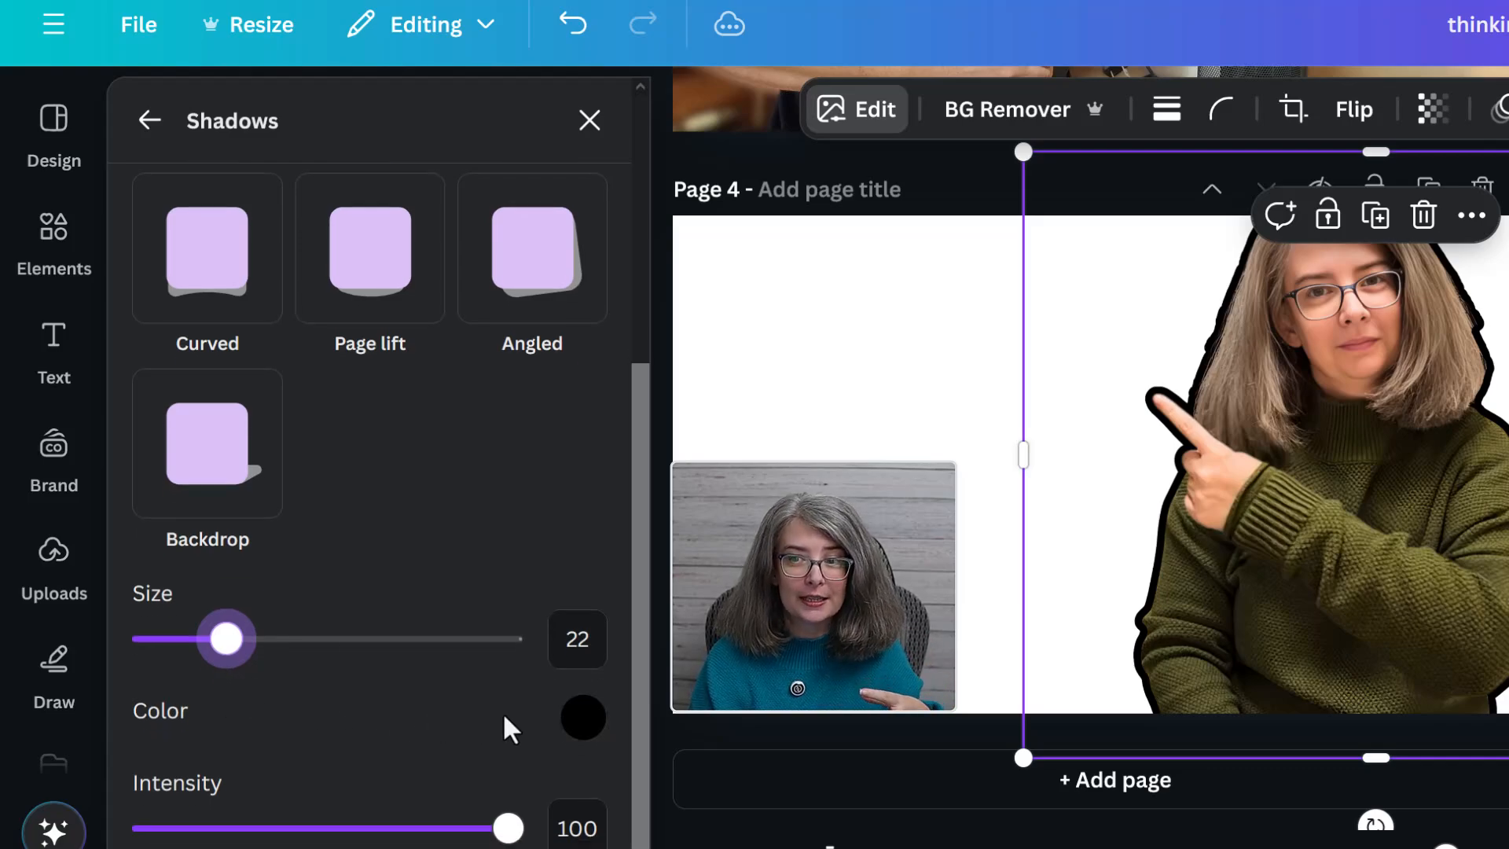
{"action": "left_click", "coordinate": [584, 731]}
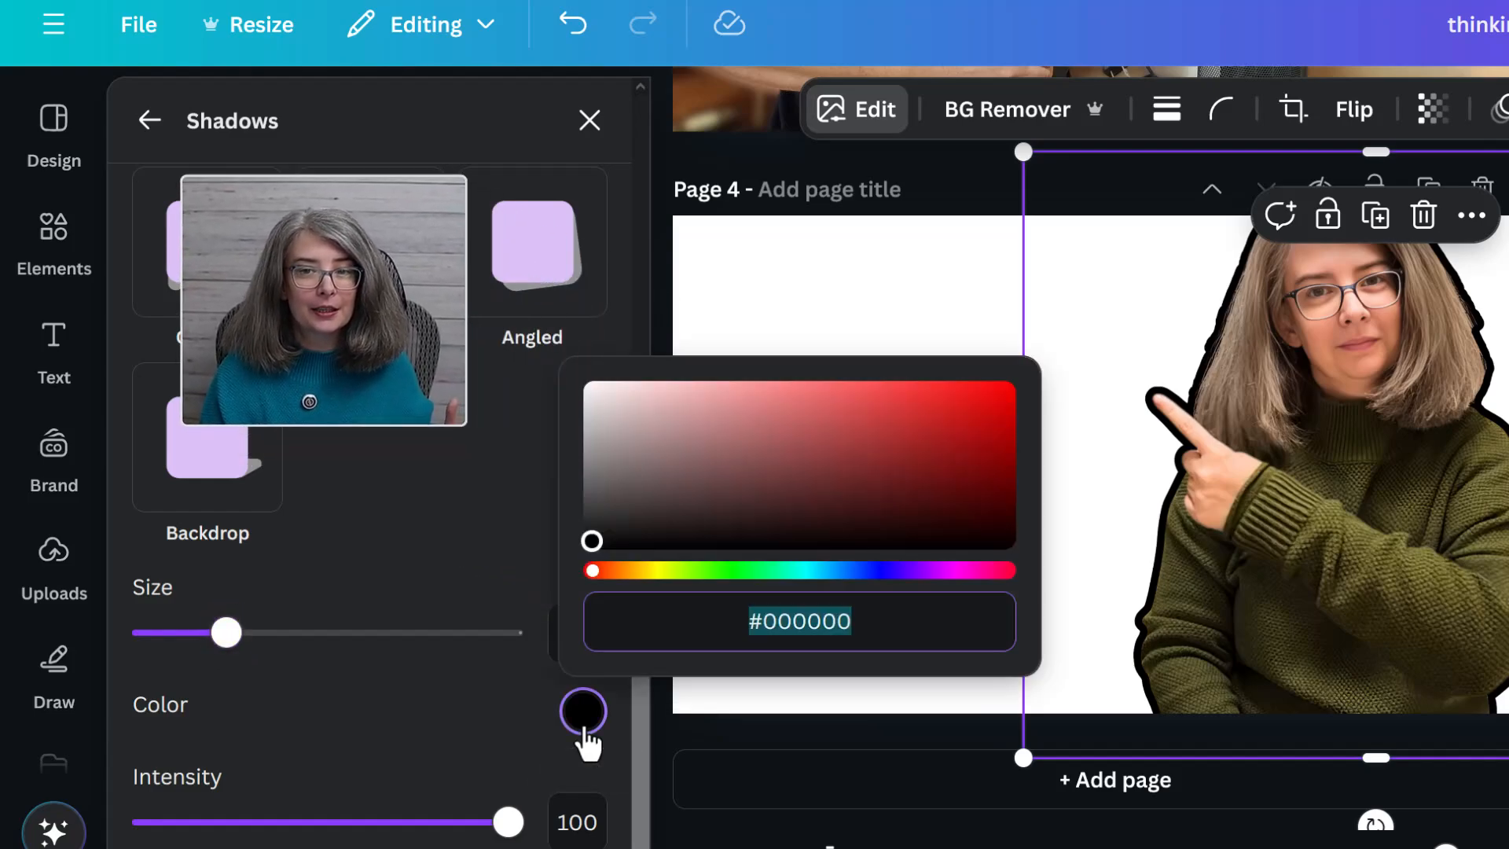
{"action": "left_click_drag", "start_coordinate": [686, 446], "coordinate": [602, 392]}
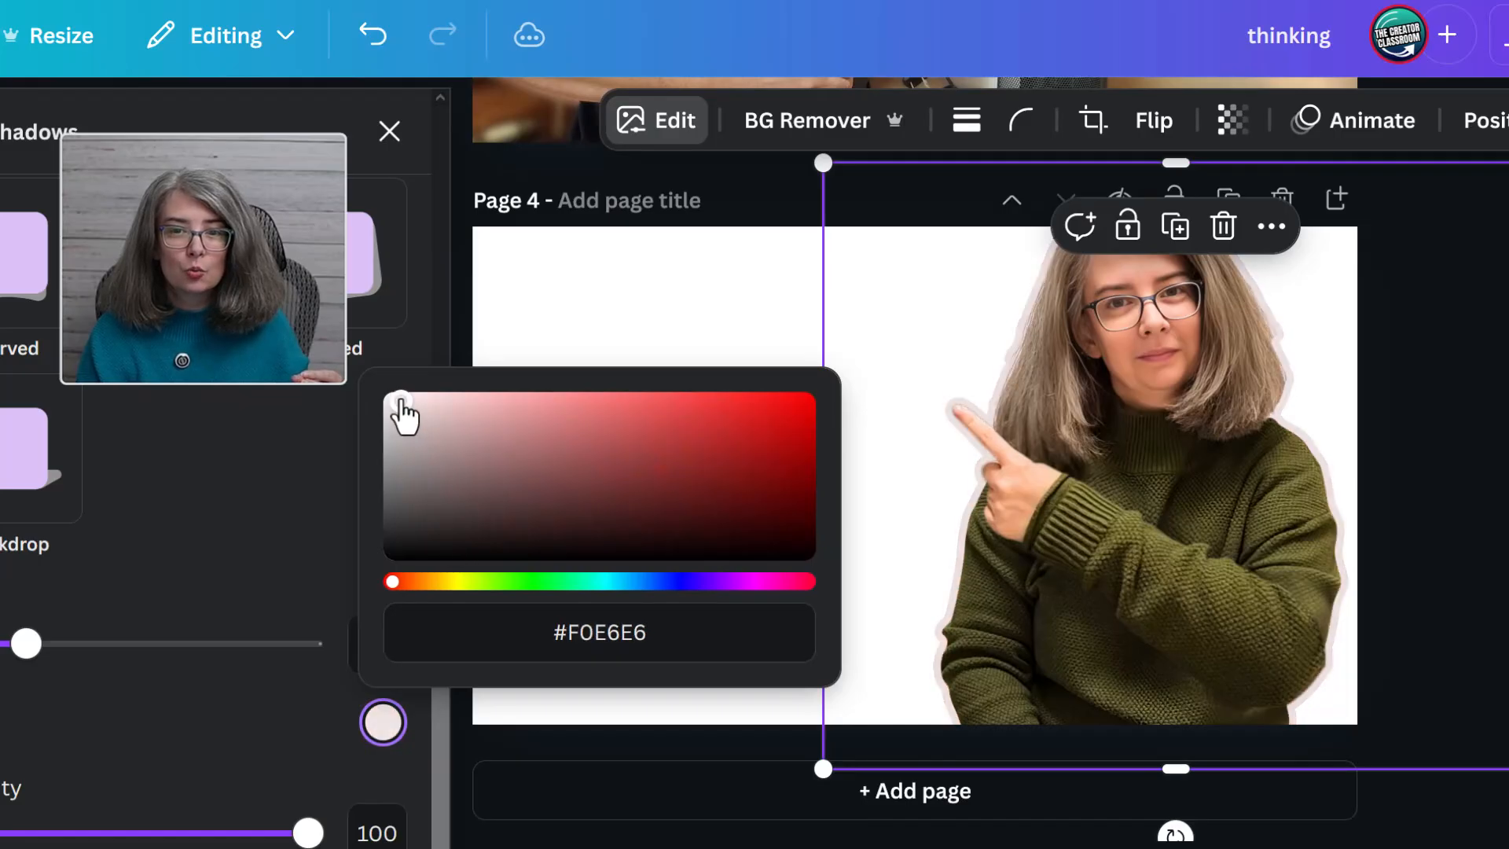
{"action": "left_click_drag", "start_coordinate": [401, 401], "coordinate": [371, 418]}
{"action": "left_click_drag", "start_coordinate": [370, 517], "coordinate": [378, 599]}
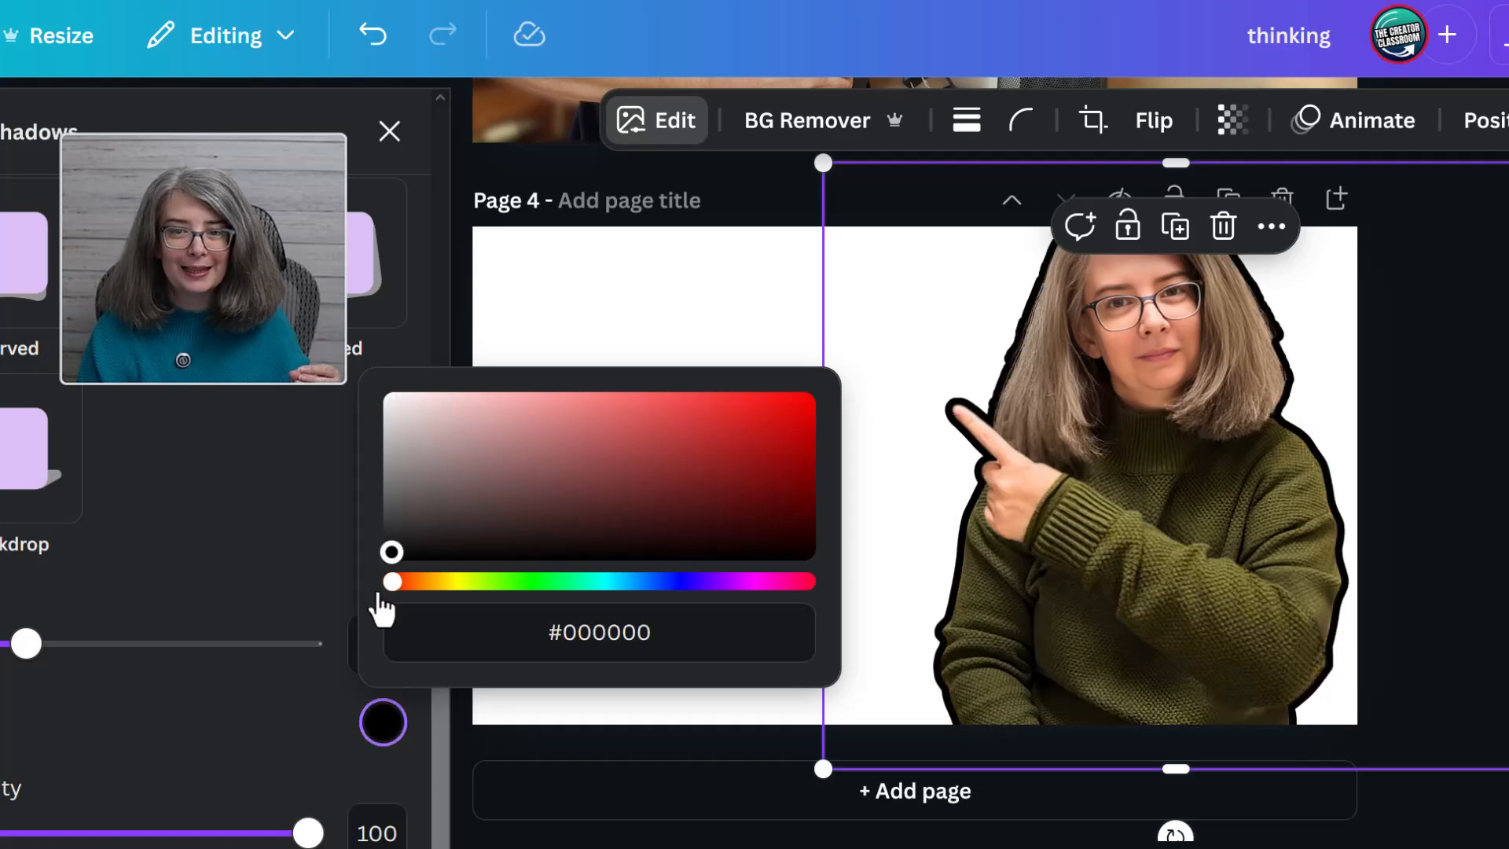
Set the background color of page 4 to black.
{"action": "left_click", "coordinate": [550, 277]}
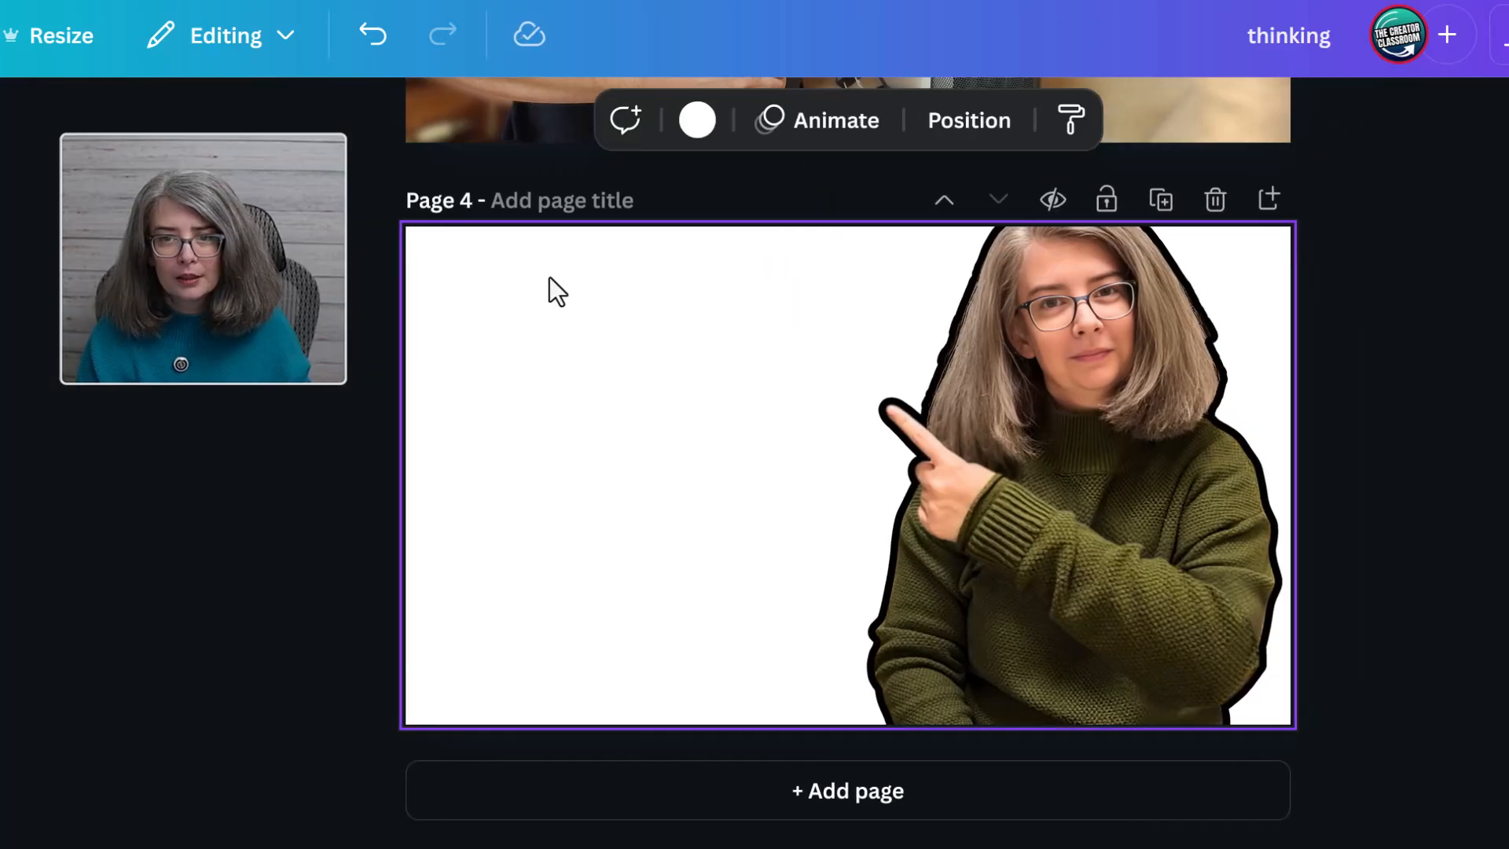
{"action": "left_click", "coordinate": [694, 122]}
{"action": "left_click", "coordinate": [293, 697]}
Change the outline color of the cut-out woman to white, trying reddish shades such as #9E4949 first.
{"action": "left_click", "coordinate": [1004, 606]}
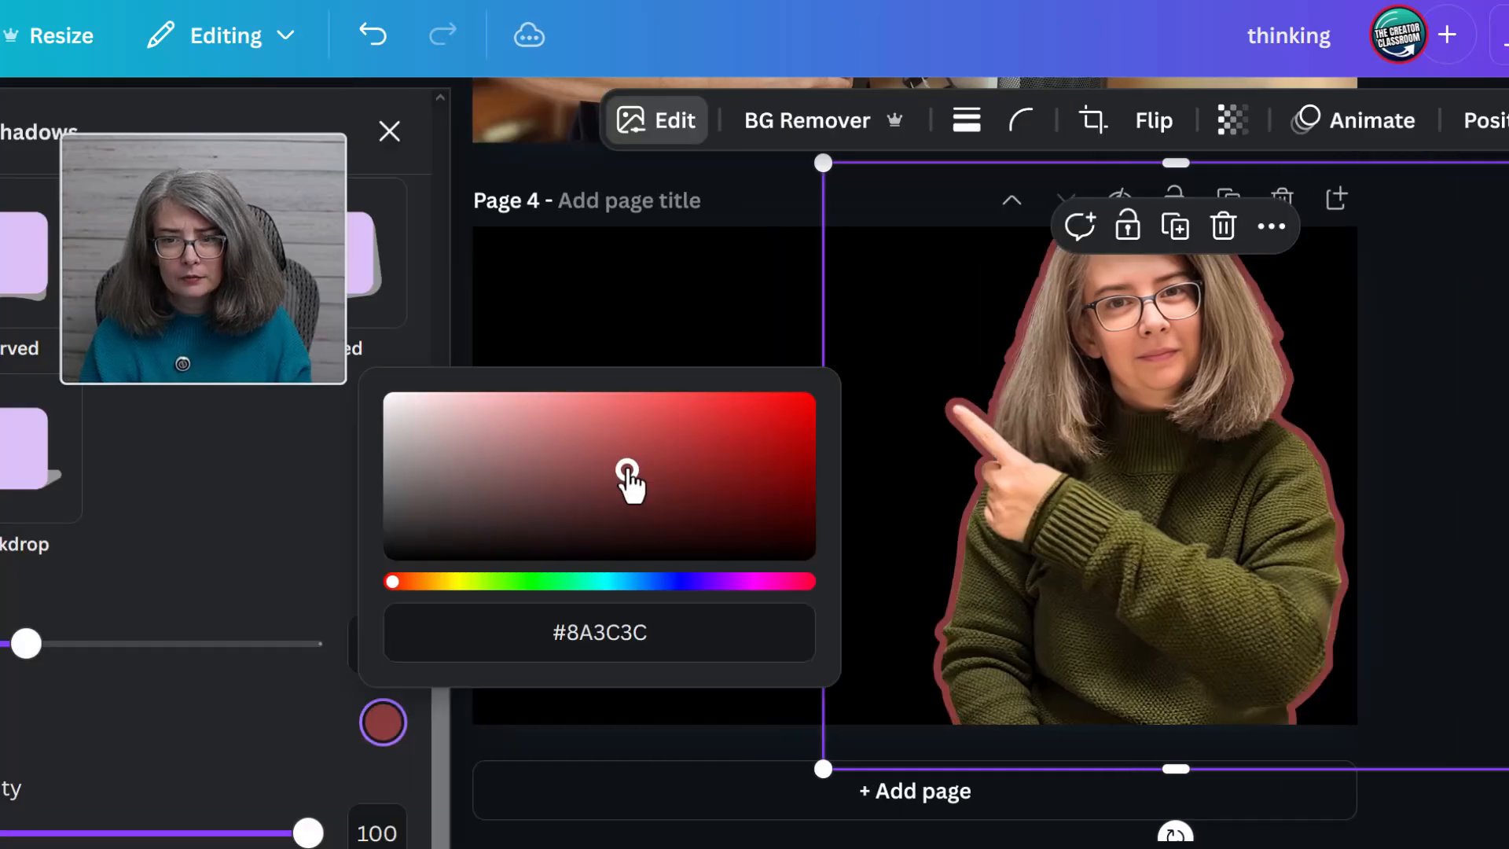
{"action": "left_click_drag", "start_coordinate": [627, 472], "coordinate": [620, 458]}
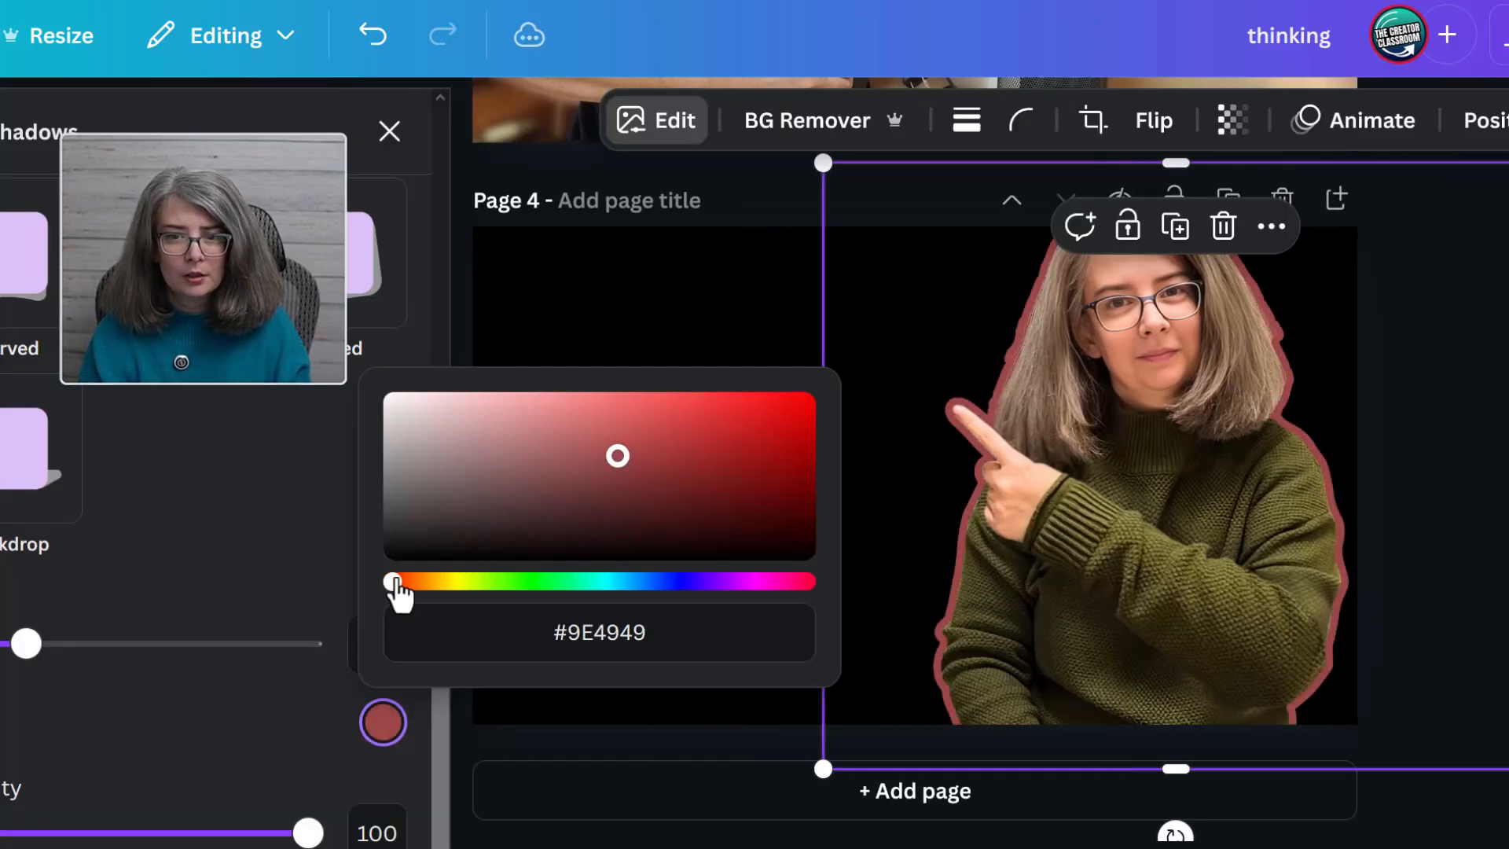
{"action": "mouse_move", "coordinate": [397, 586]}
{"action": "left_mouse_down"}
{"action": "mouse_move", "coordinate": [751, 581]}
{"action": "mouse_move", "coordinate": [389, 582]}
{"action": "left_mouse_up"}
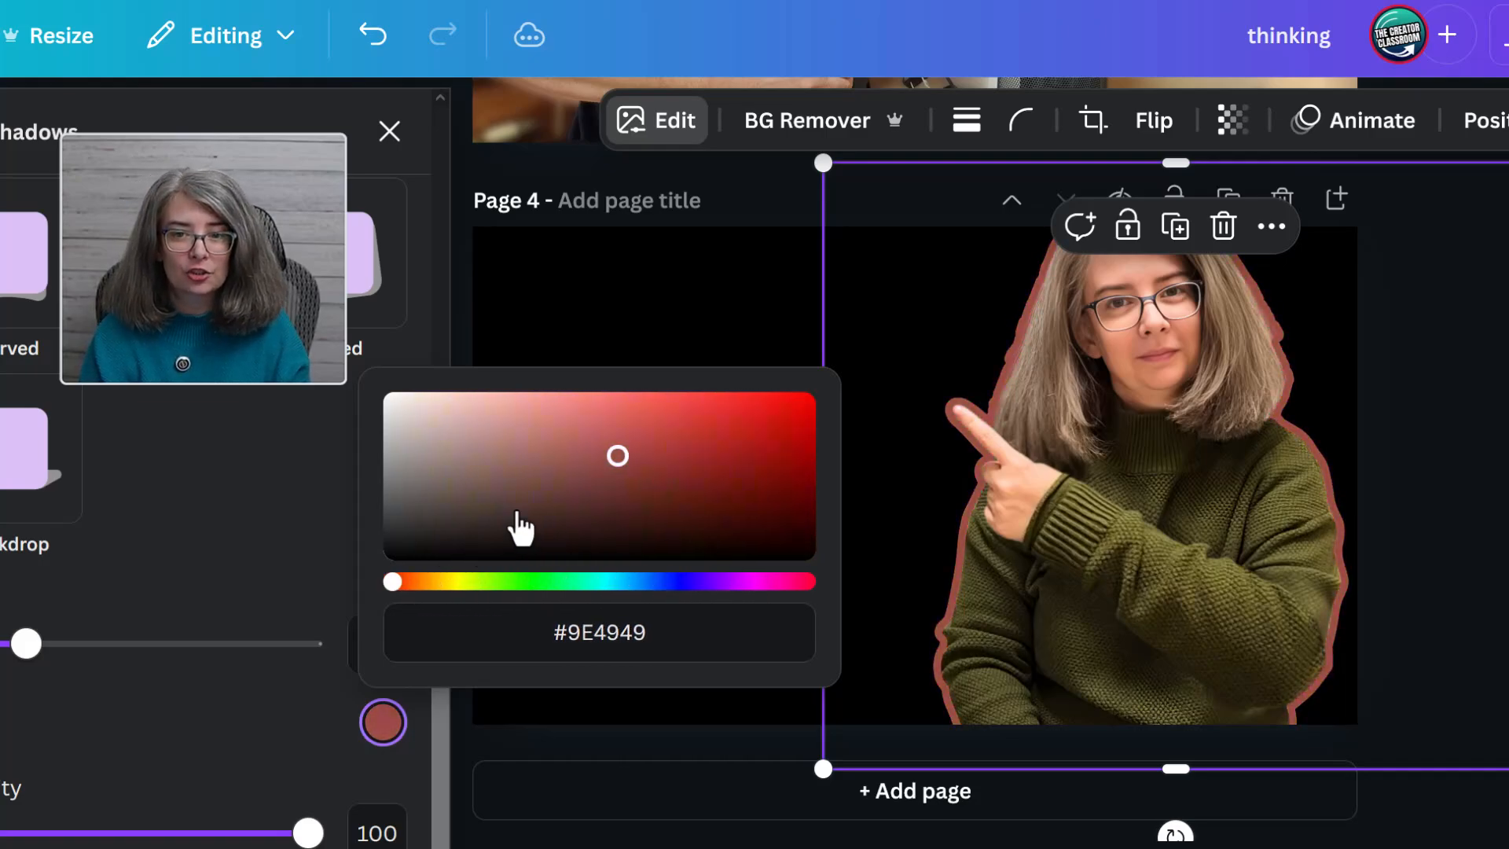
{"action": "left_click_drag", "start_coordinate": [604, 470], "coordinate": [373, 396]}
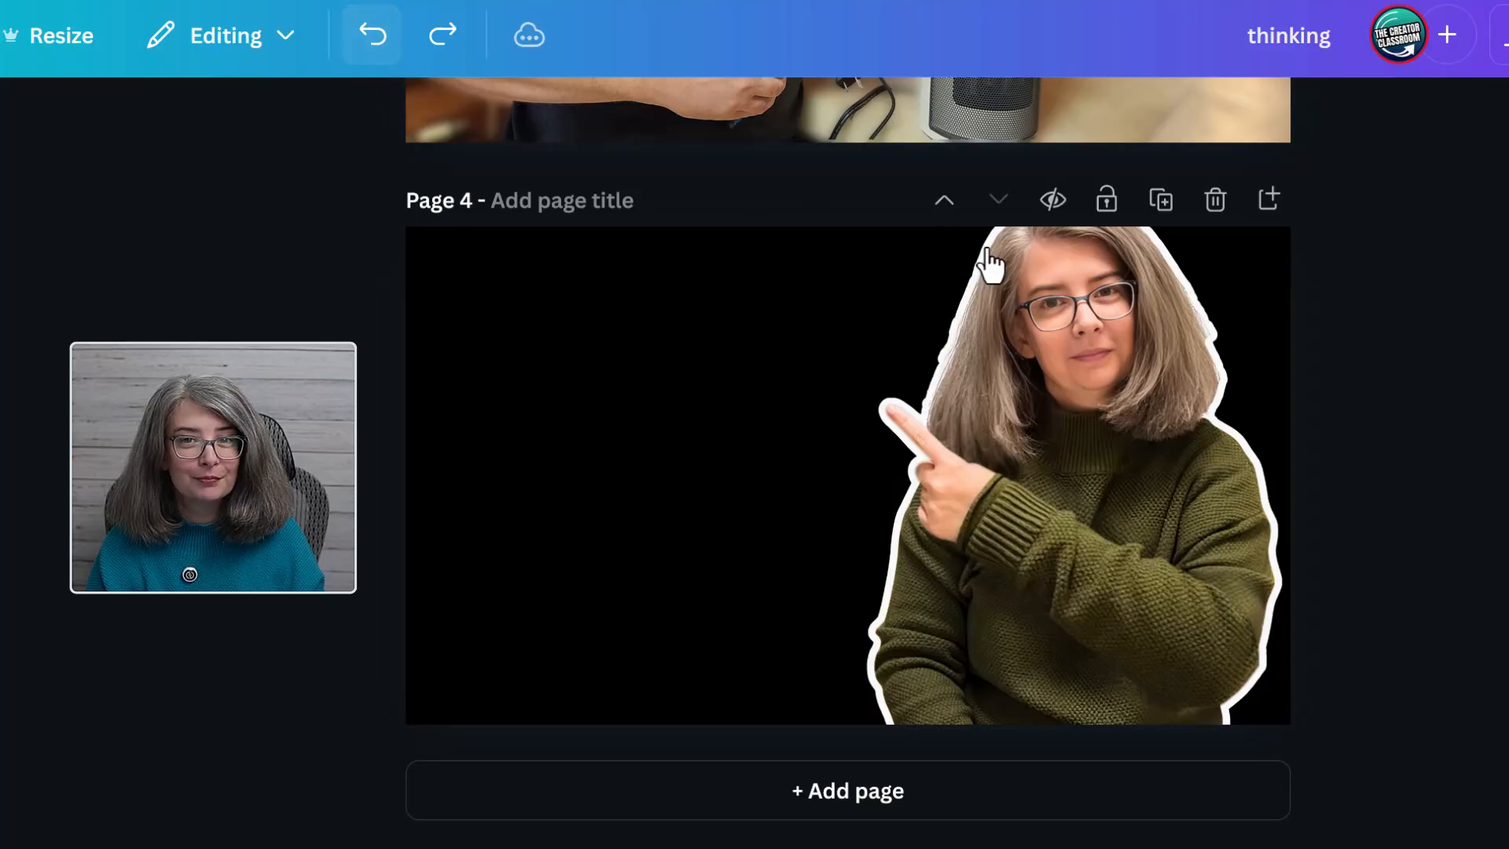
Duplicate the cut-out woman without an outline and place the copy on the left half of page 4.
{"action": "left_click", "coordinate": [990, 264]}
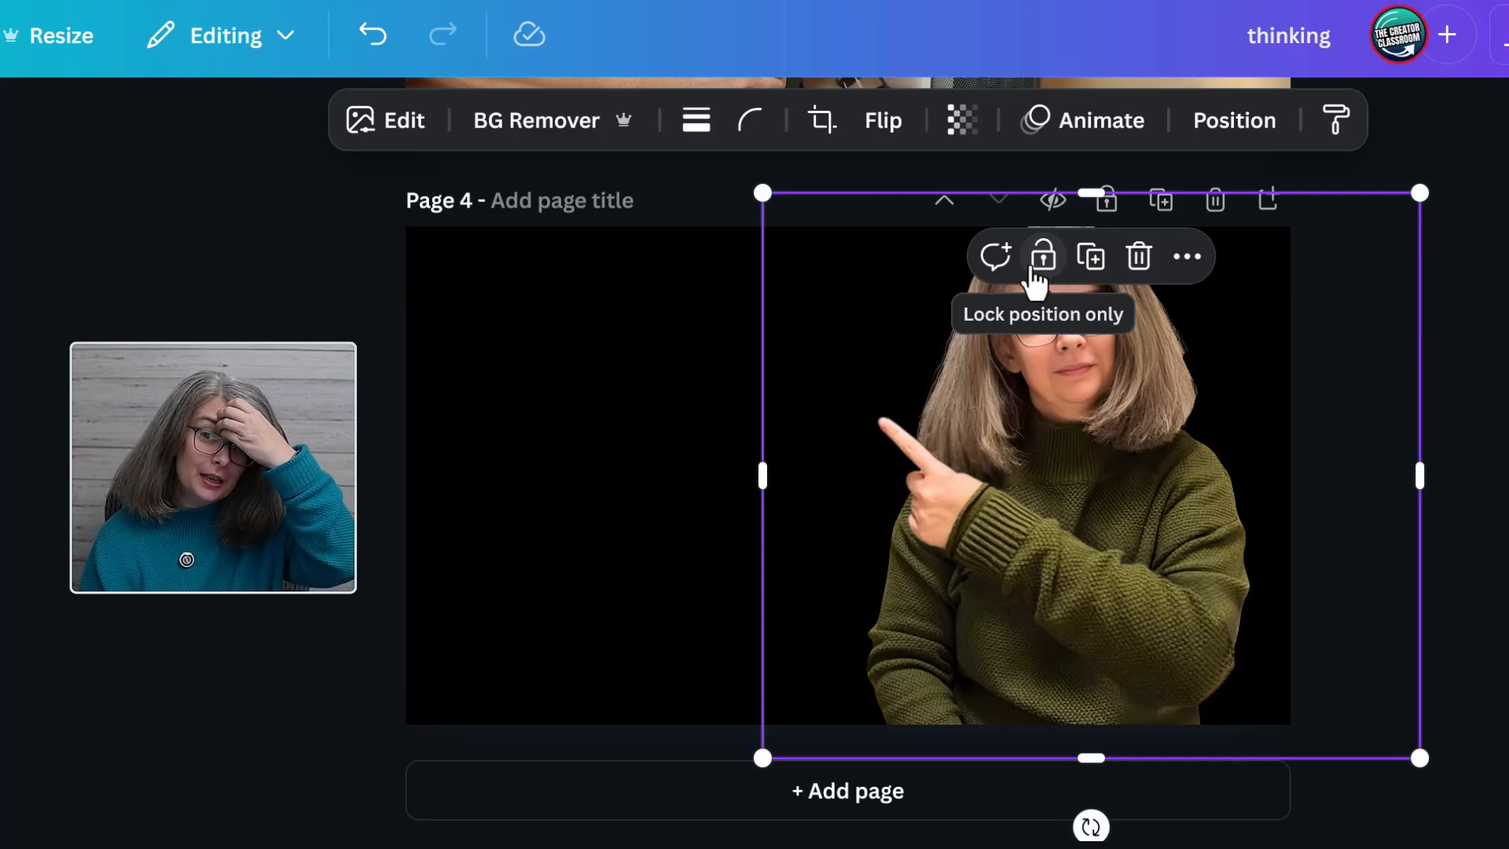
{"action": "left_click", "coordinate": [1093, 263]}
{"action": "left_click_drag", "start_coordinate": [1164, 572], "coordinate": [1113, 543]}
{"action": "left_click_drag", "start_coordinate": [1278, 591], "coordinate": [771, 582]}
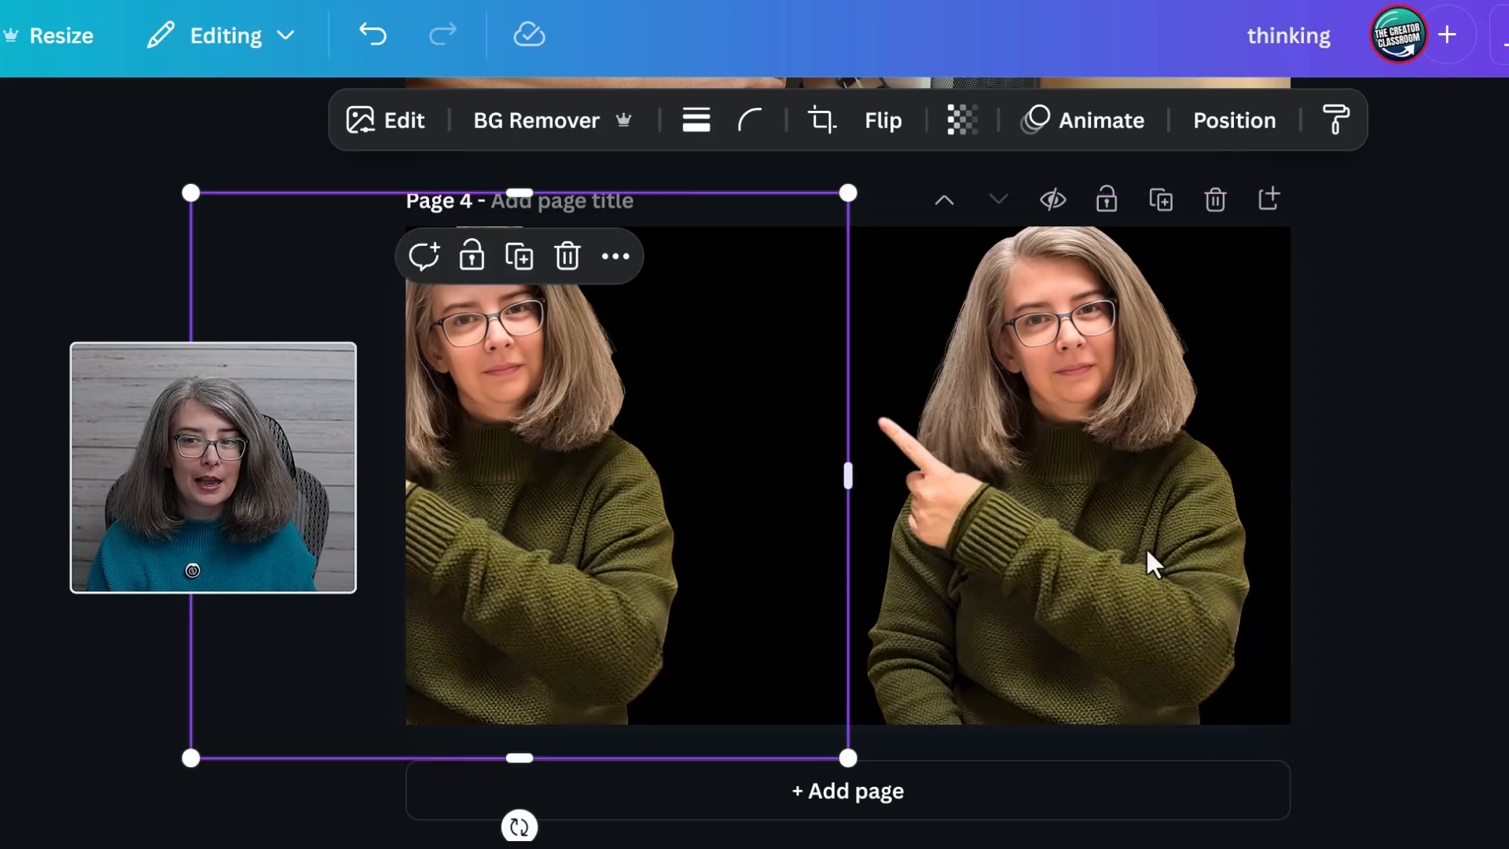
Apply the Custom Duotone effect to the cut-out woman on the right half of page 4.
{"action": "left_click", "coordinate": [1168, 545]}
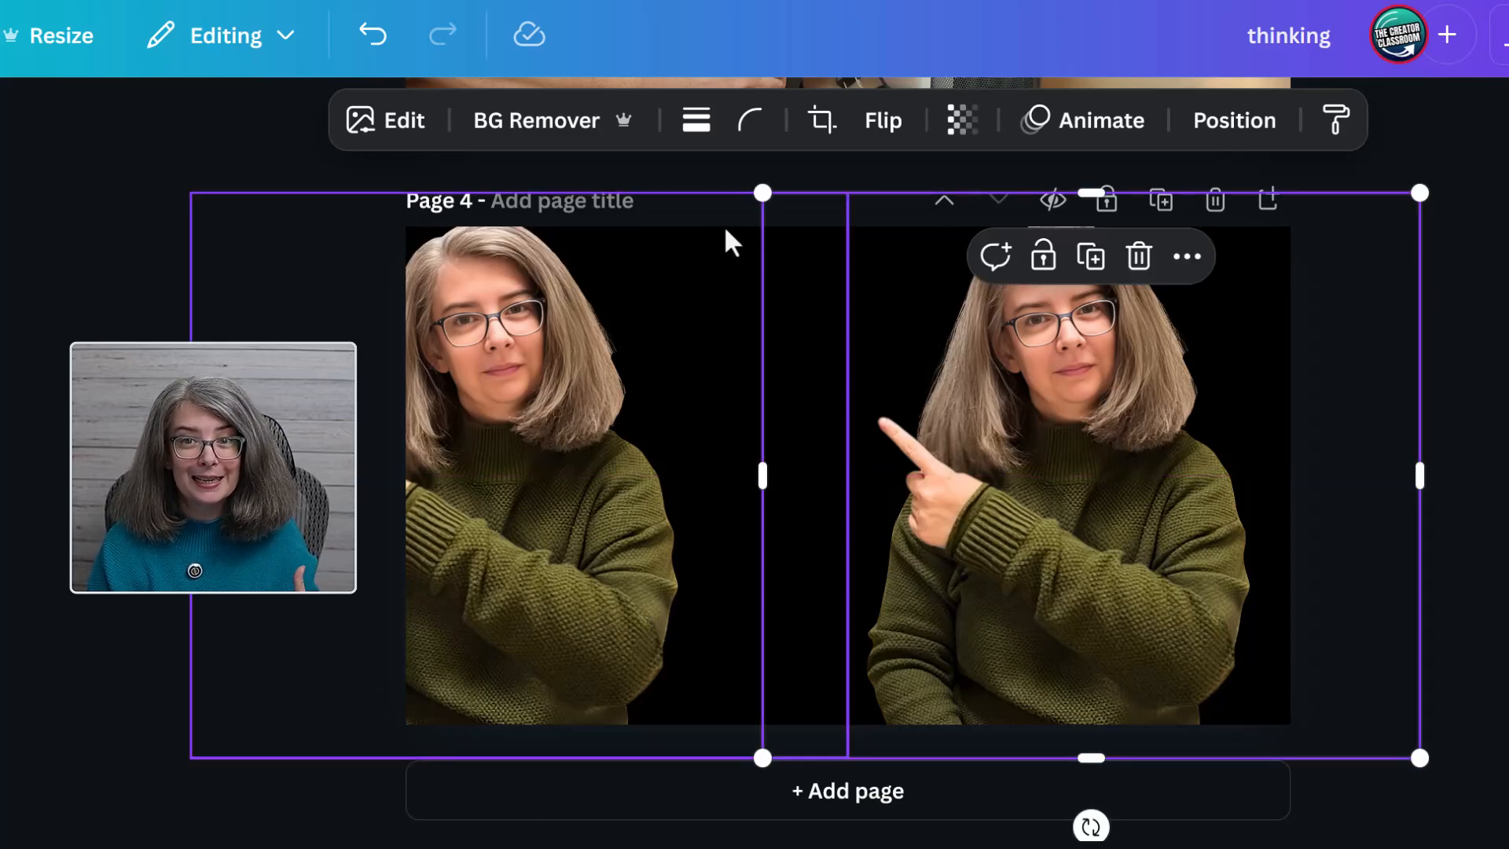
{"action": "left_click", "coordinate": [404, 121]}
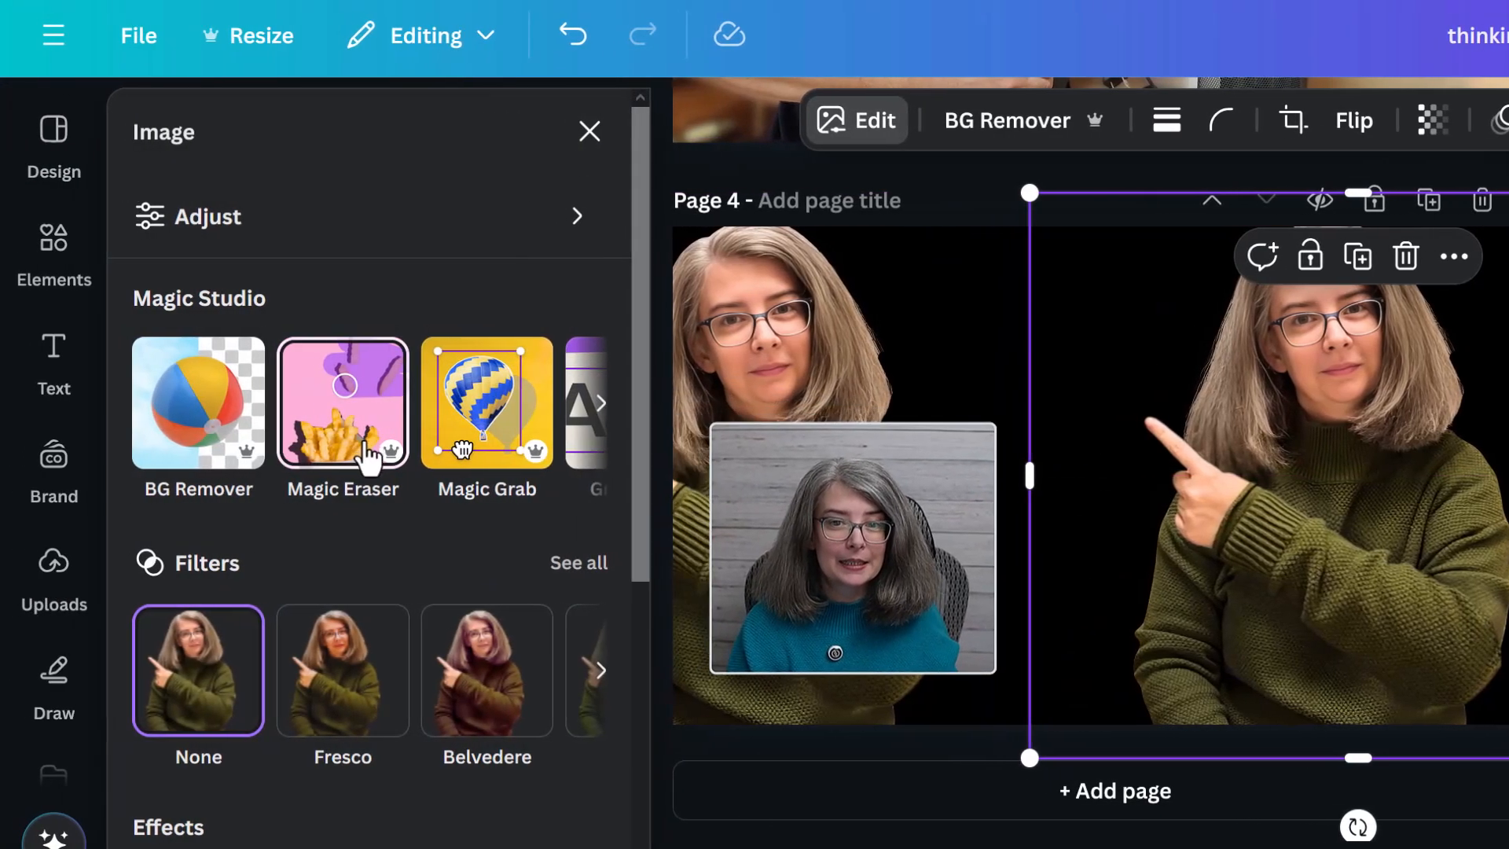
{"action": "scroll", "coordinate": [368, 456], "scroll_direction": "down", "scroll_amount": 4}
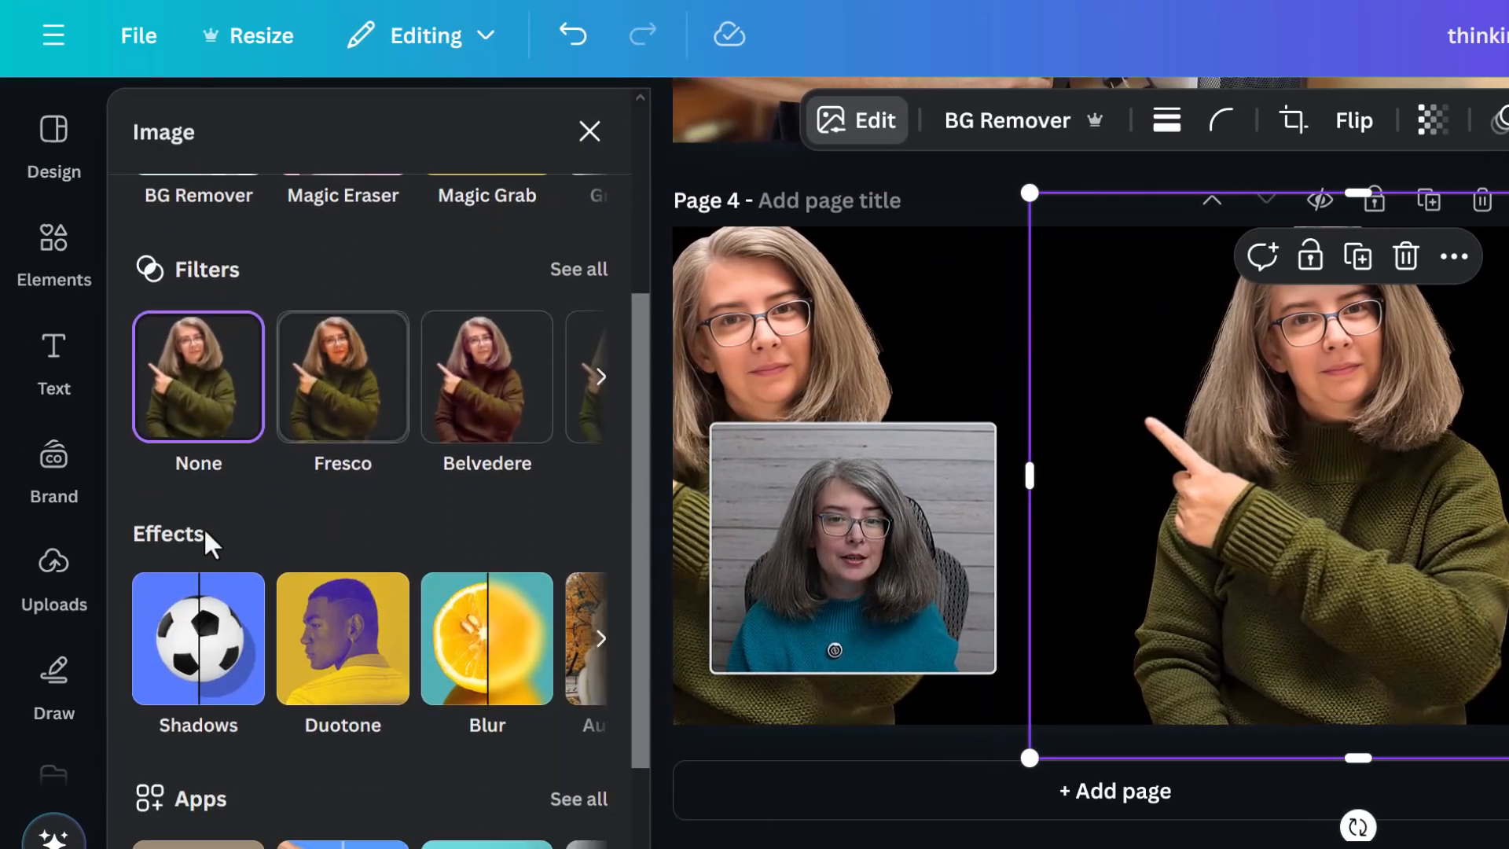
{"action": "left_click", "coordinate": [371, 680]}
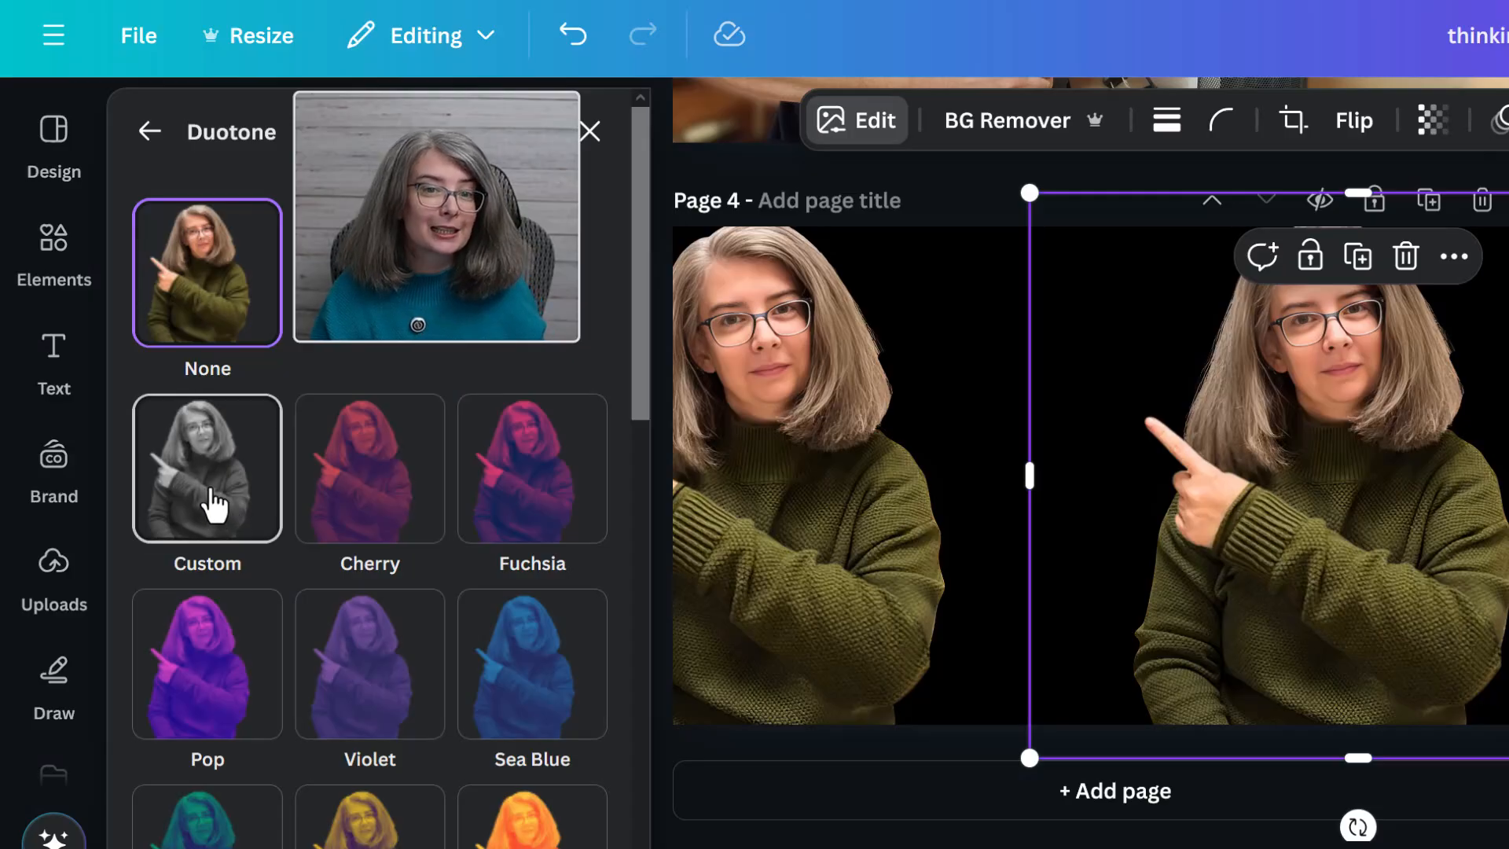
{"action": "left_click", "coordinate": [214, 503]}
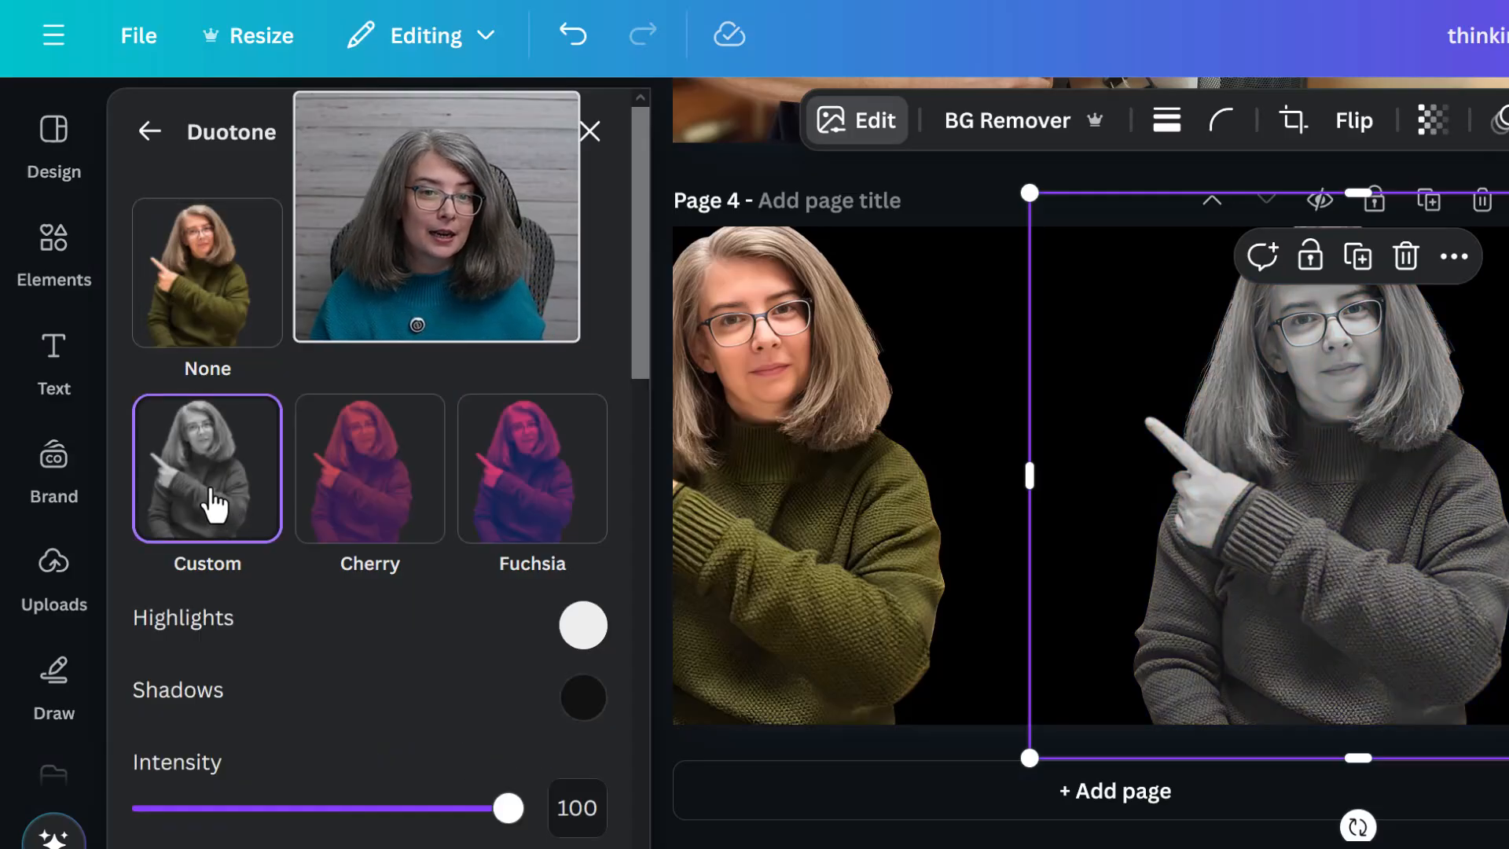
Make both duotone Highlights and Shadows white at intensity 100, and move the full-color cut-out over the white silhouette.
{"action": "left_click", "coordinate": [588, 624]}
{"action": "left_click", "coordinate": [585, 295]}
{"action": "left_click", "coordinate": [588, 697]}
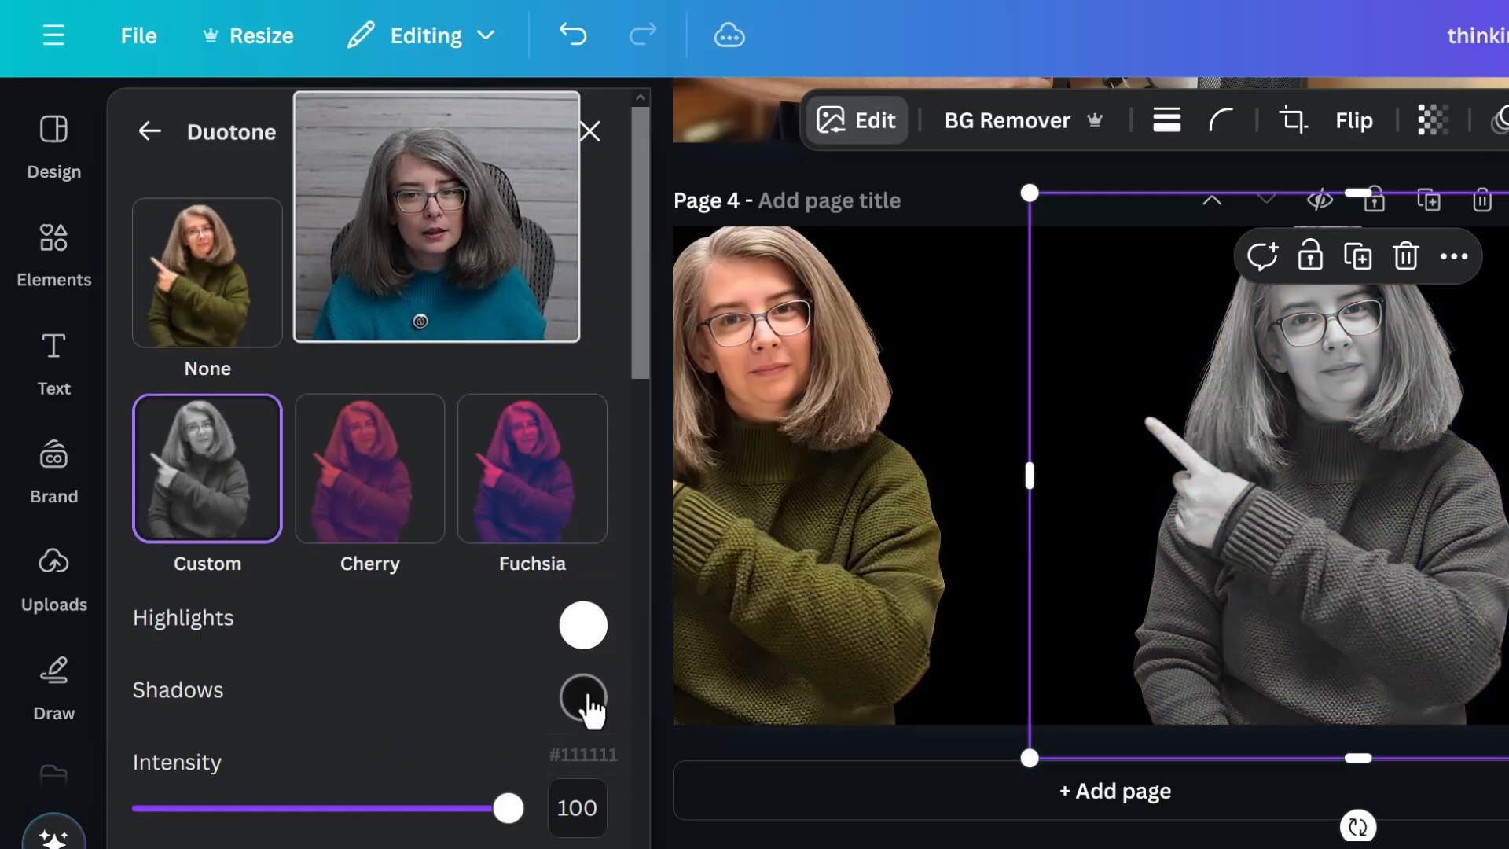
{"action": "left_click", "coordinate": [588, 698]}
{"action": "left_click_drag", "start_coordinate": [592, 525], "coordinate": [560, 336]}
{"action": "left_click", "coordinate": [356, 704]}
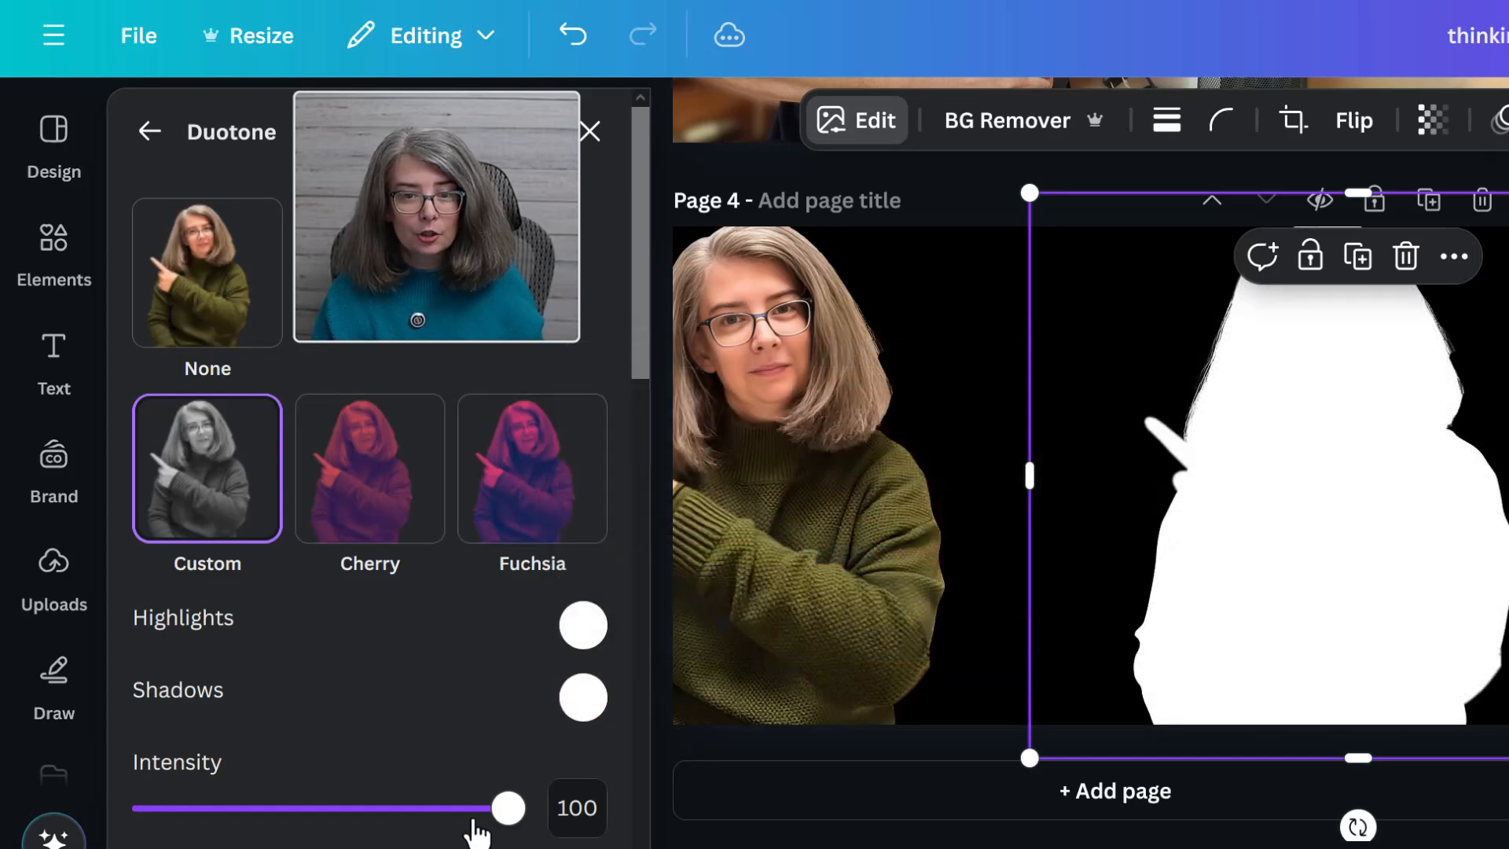
{"action": "left_click_drag", "start_coordinate": [500, 821], "coordinate": [555, 821]}
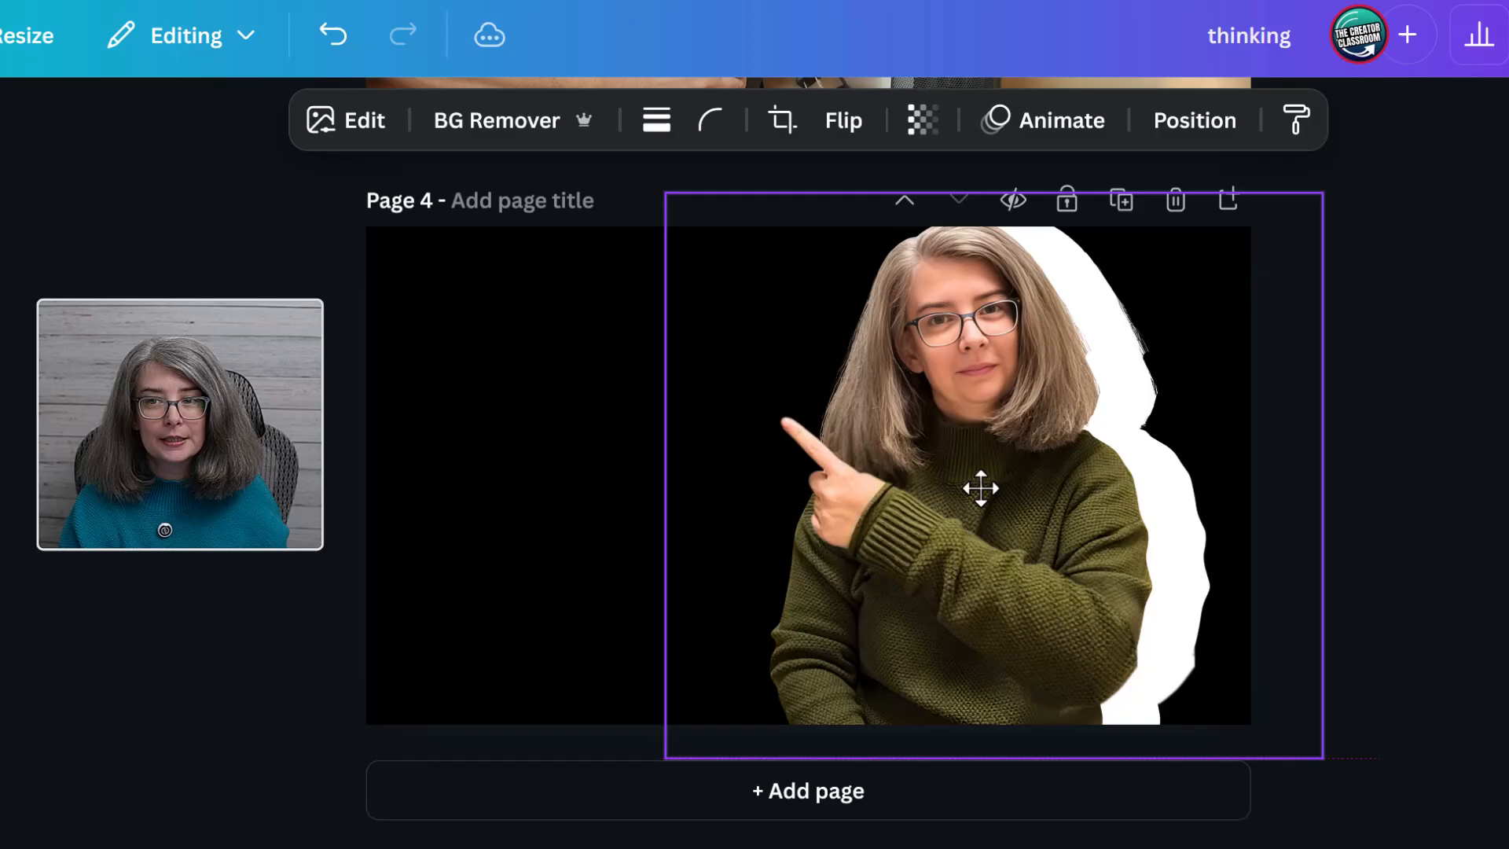
{"action": "left_click_drag", "start_coordinate": [977, 488], "coordinate": [1025, 486]}
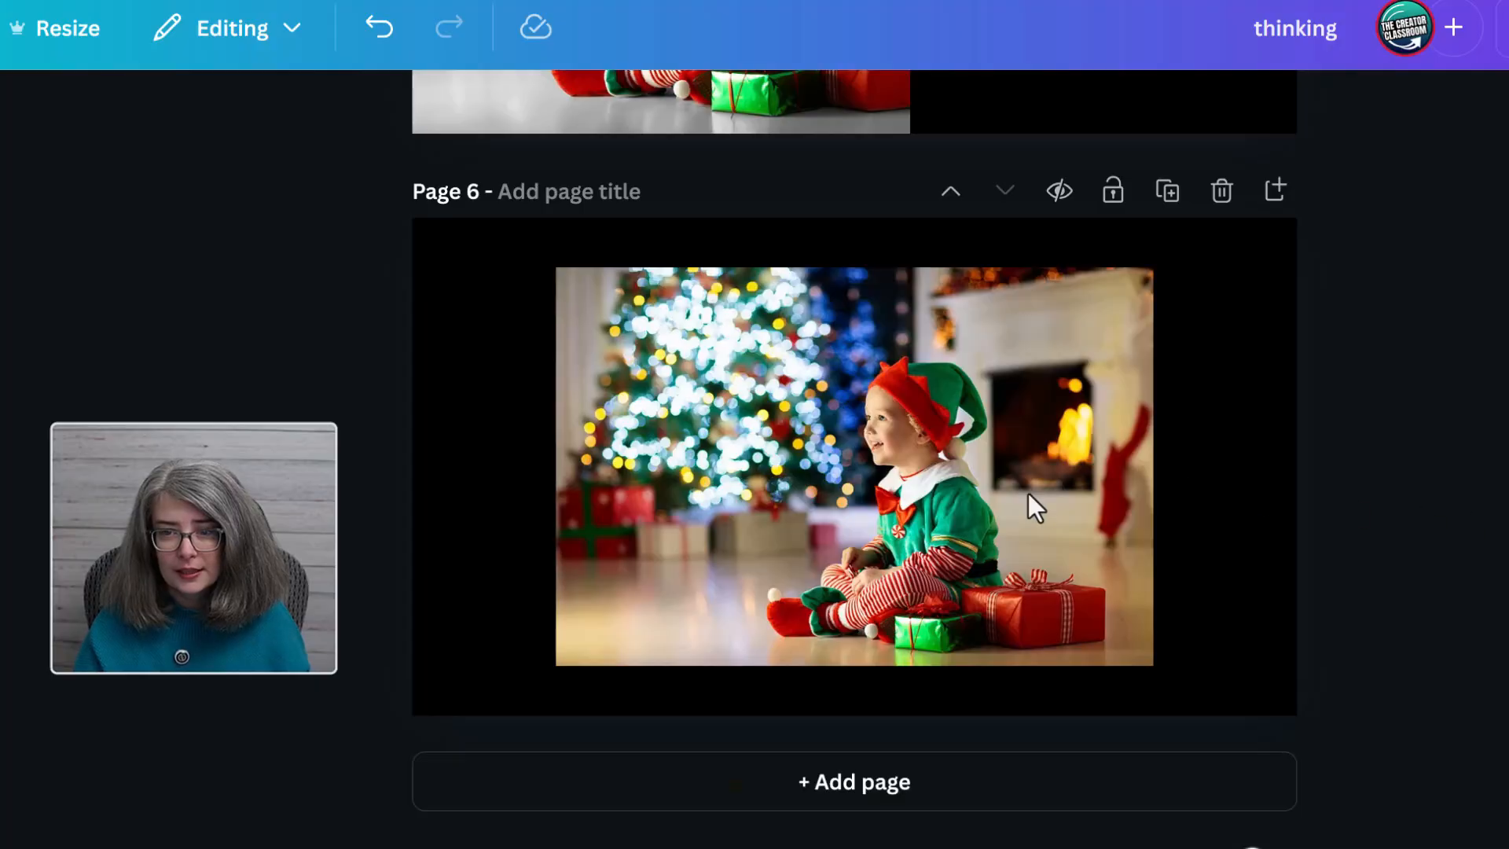
Move the elf child photo to the top-left corner of page 6 and enlarge it to the full page height.
{"action": "left_click_drag", "start_coordinate": [1028, 492], "coordinate": [885, 443]}
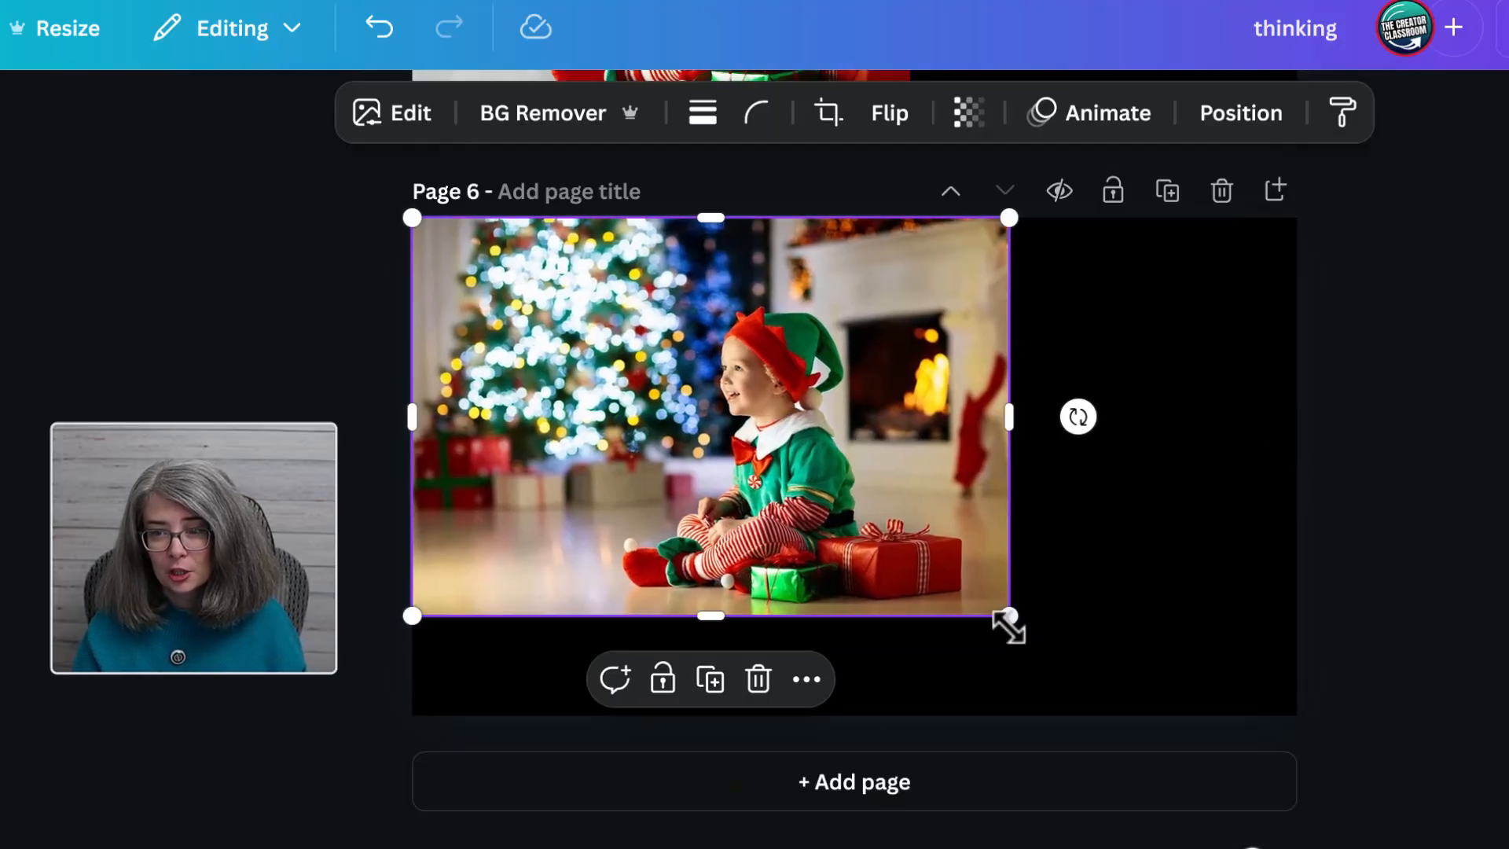
{"action": "left_click_drag", "start_coordinate": [1010, 627], "coordinate": [1146, 731]}
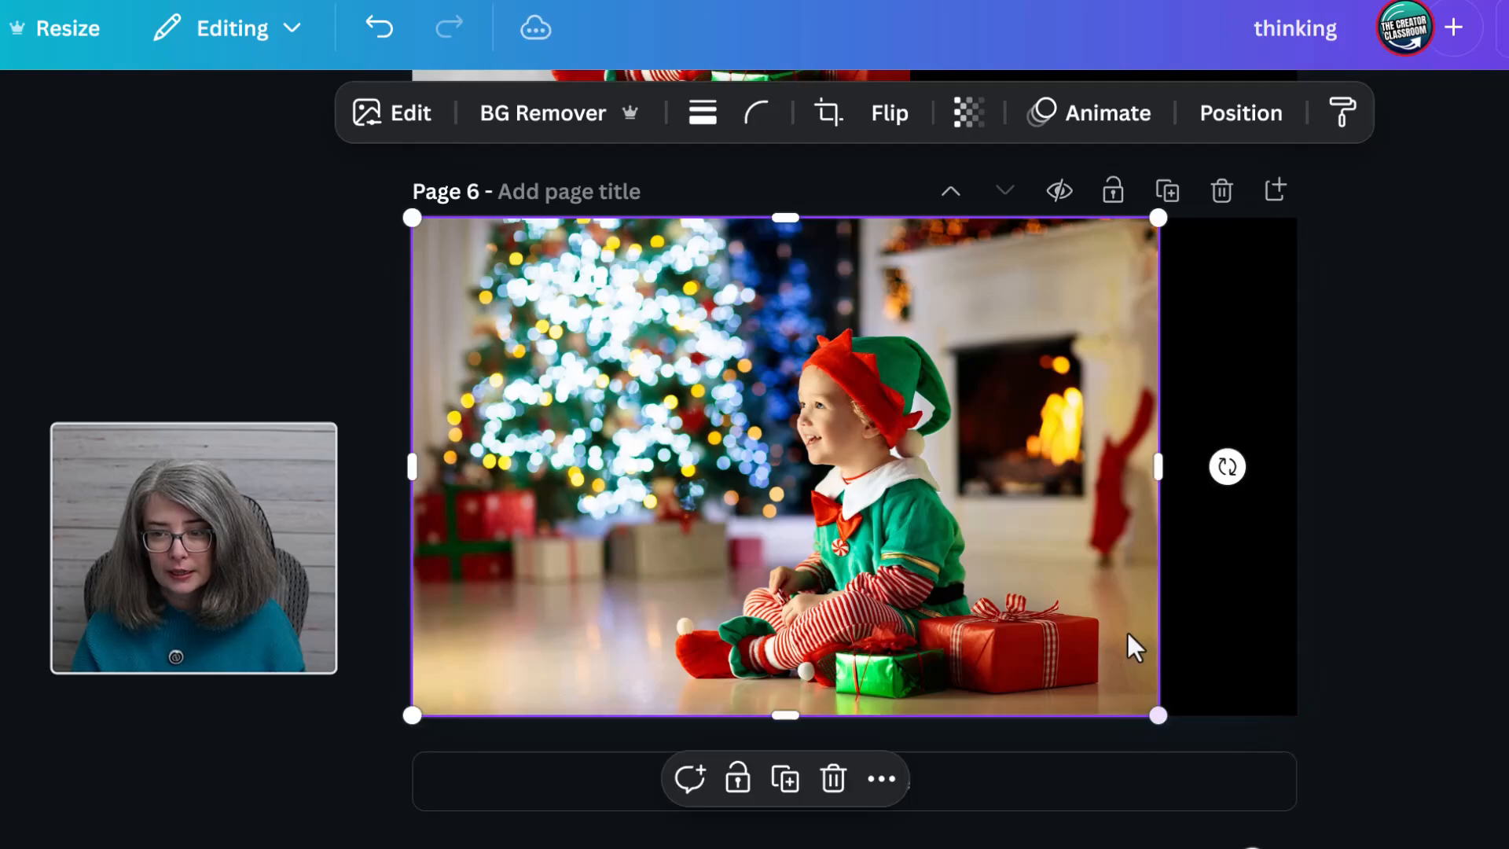
{"action": "scroll", "coordinate": [1134, 647], "scroll_direction": "up", "scroll_amount": 5}
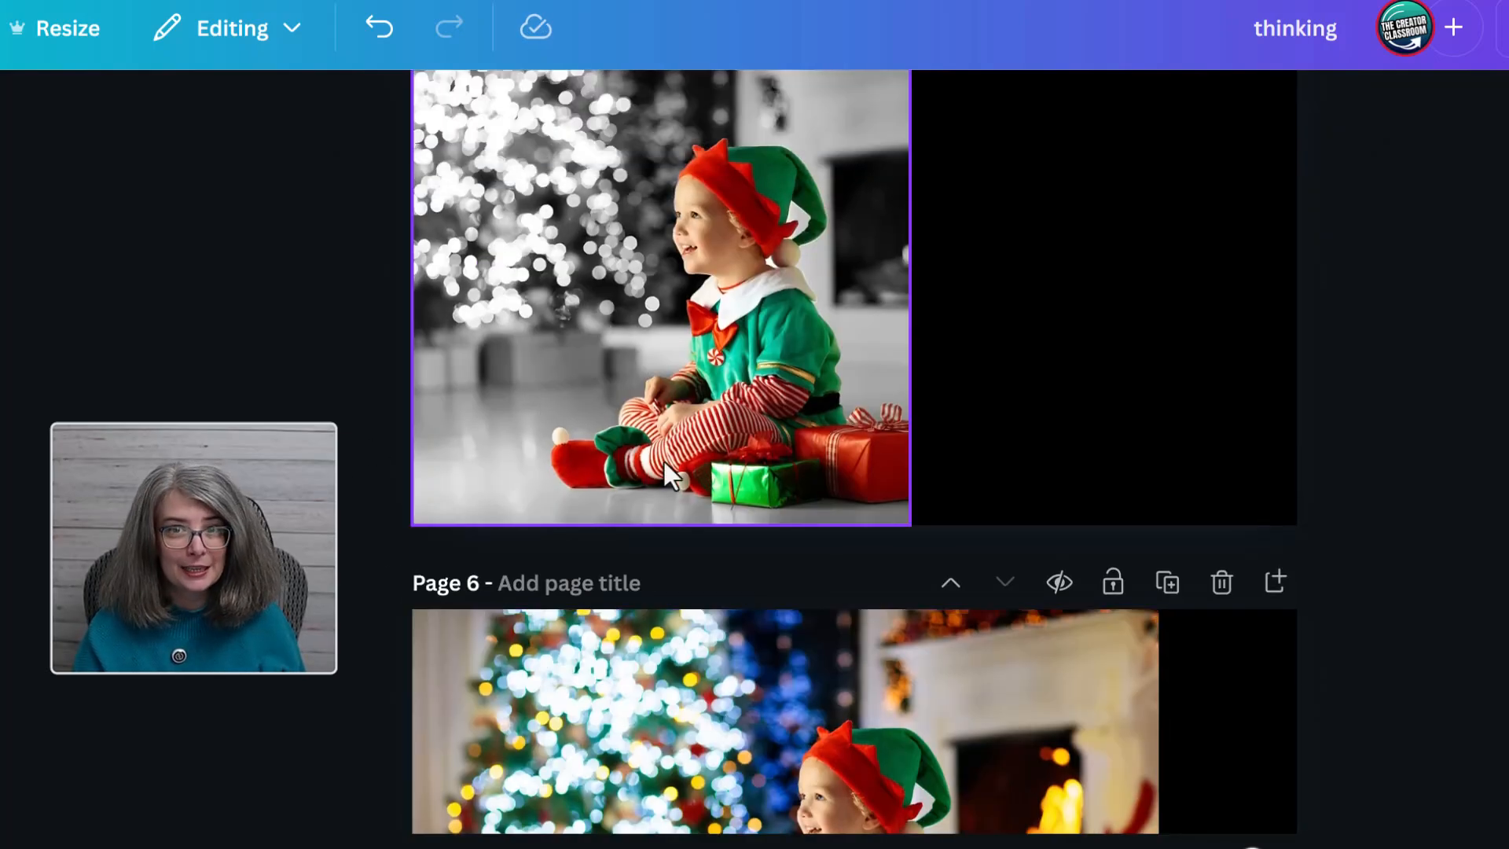
{"action": "scroll", "coordinate": [692, 550], "scroll_direction": "down", "scroll_amount": 5}
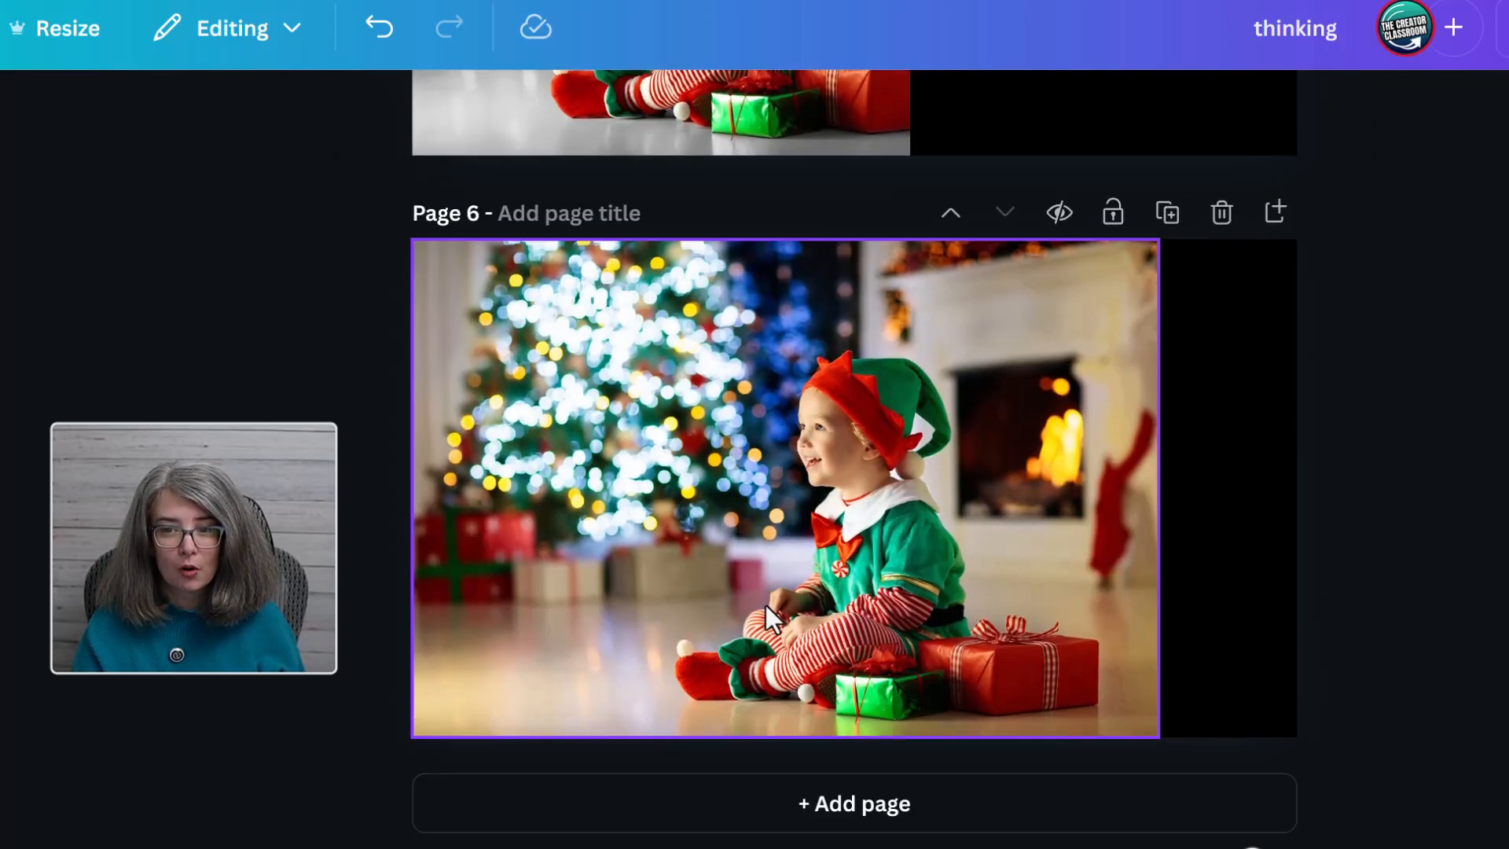
Crop the page 6 photo to a 1:1 aspect ratio, framing the child and the presents.
{"action": "double_click", "coordinate": [767, 607]}
{"action": "left_click", "coordinate": [397, 499]}
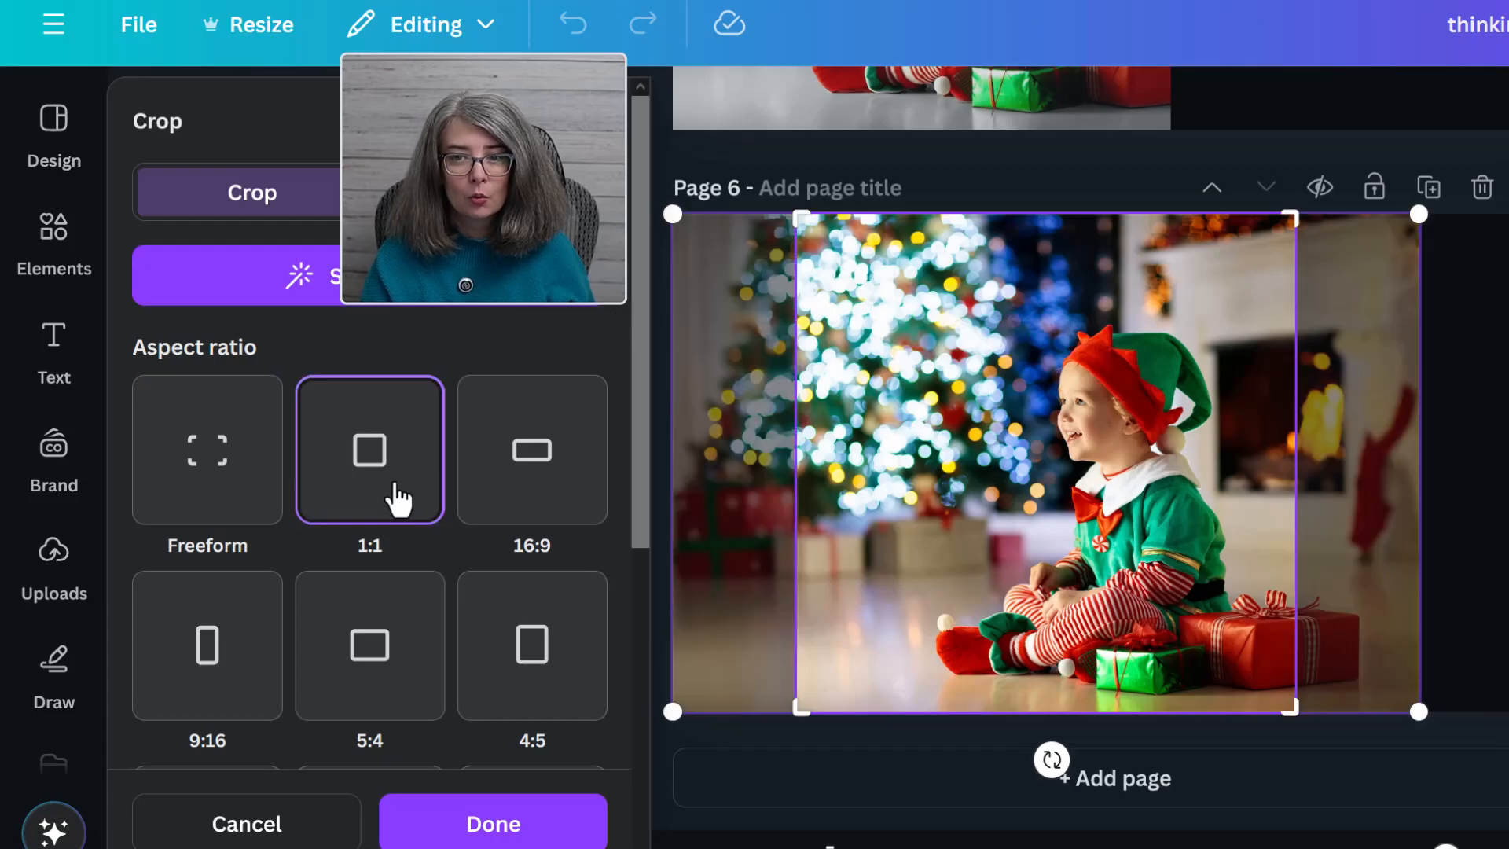
{"action": "left_click_drag", "start_coordinate": [1319, 514], "coordinate": [1230, 514]}
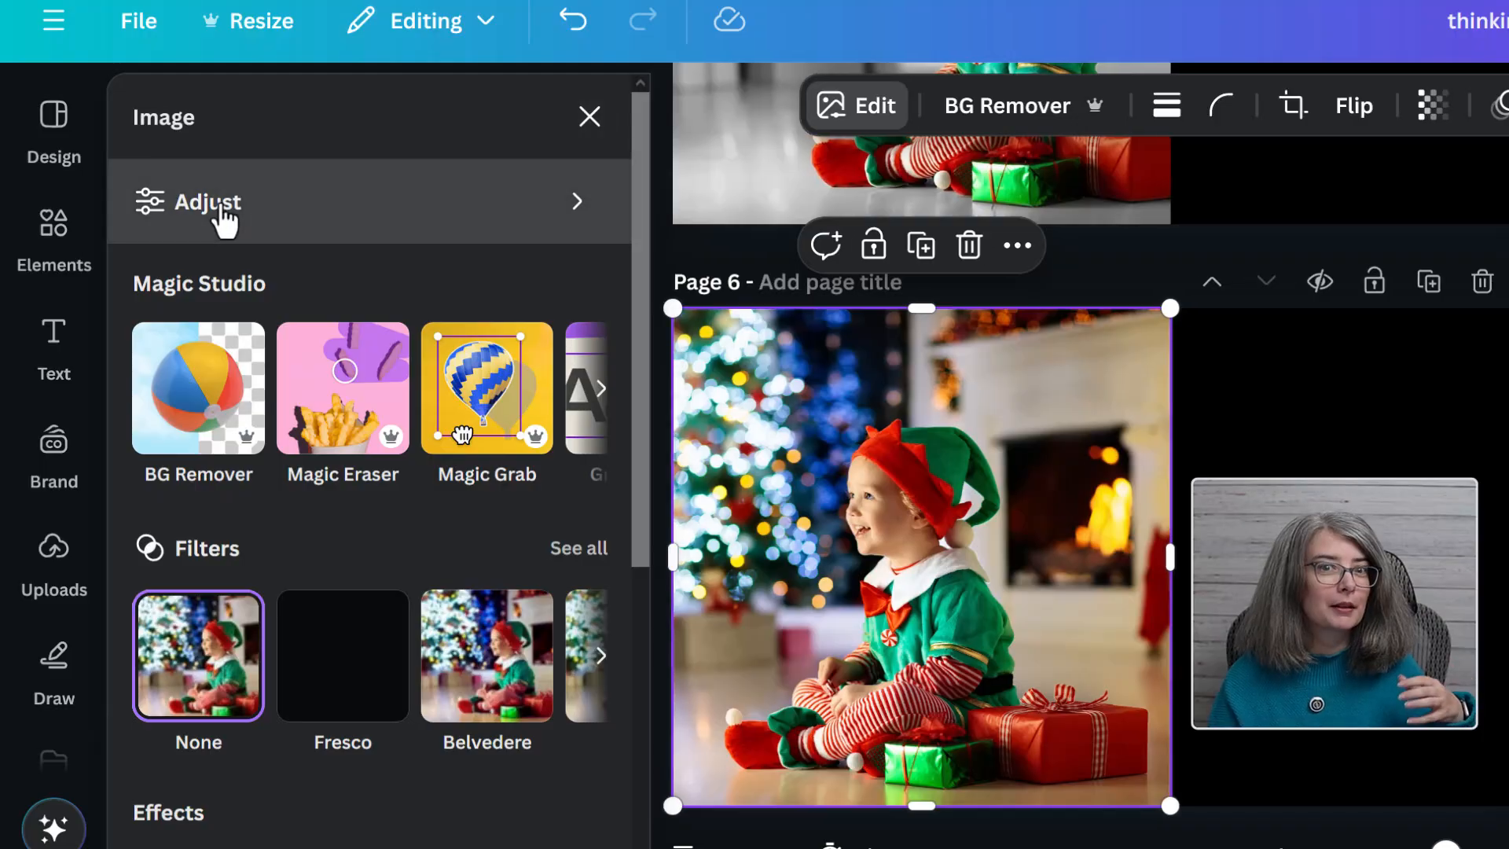
Try Auto-adjust on the whole page 6 photo and review the adjustments it makes.
{"action": "left_click", "coordinate": [220, 203]}
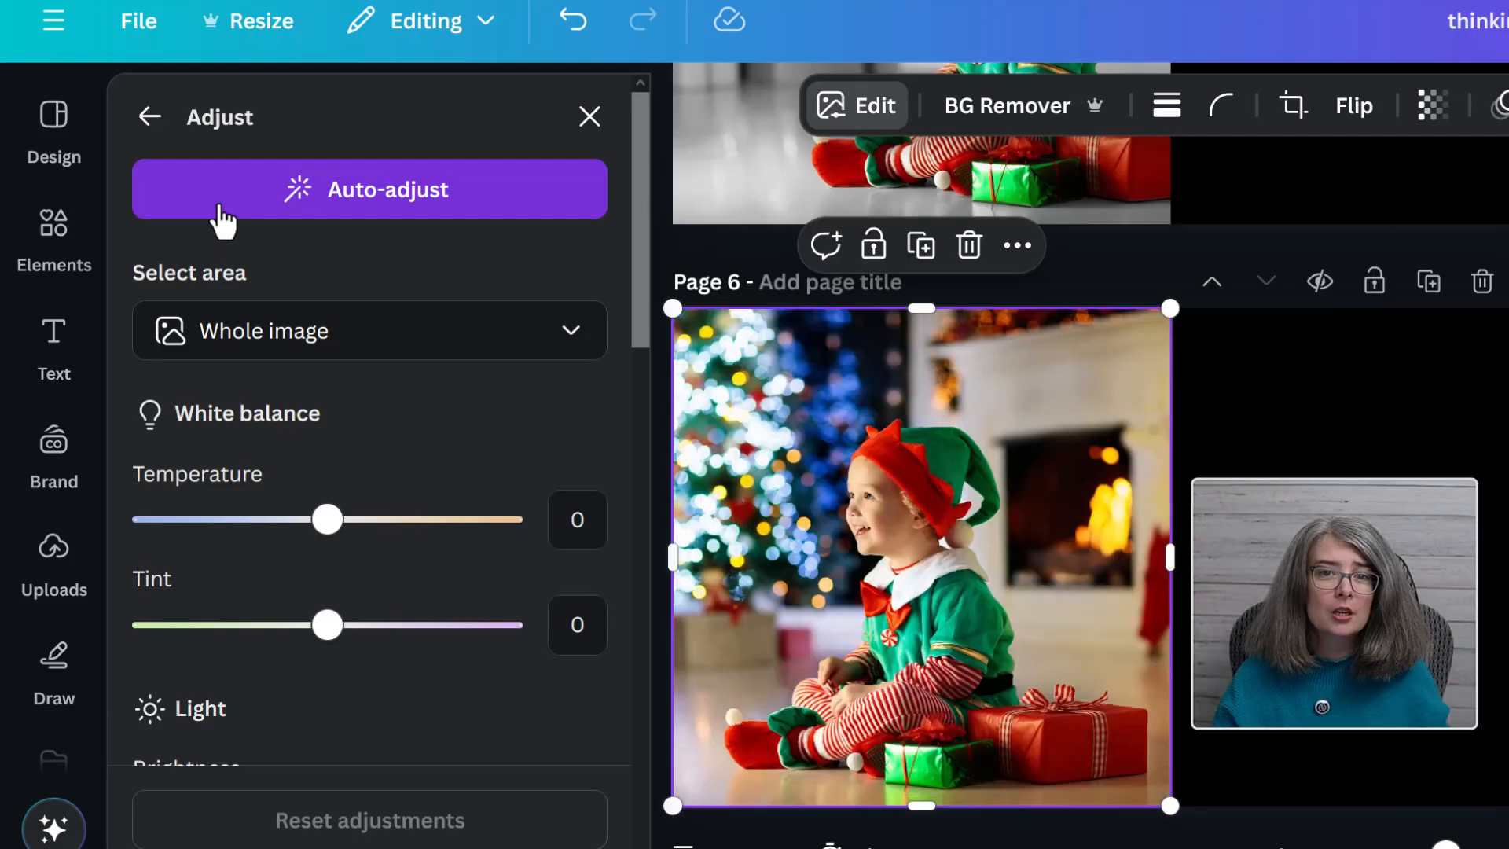
{"action": "left_click", "coordinate": [457, 196]}
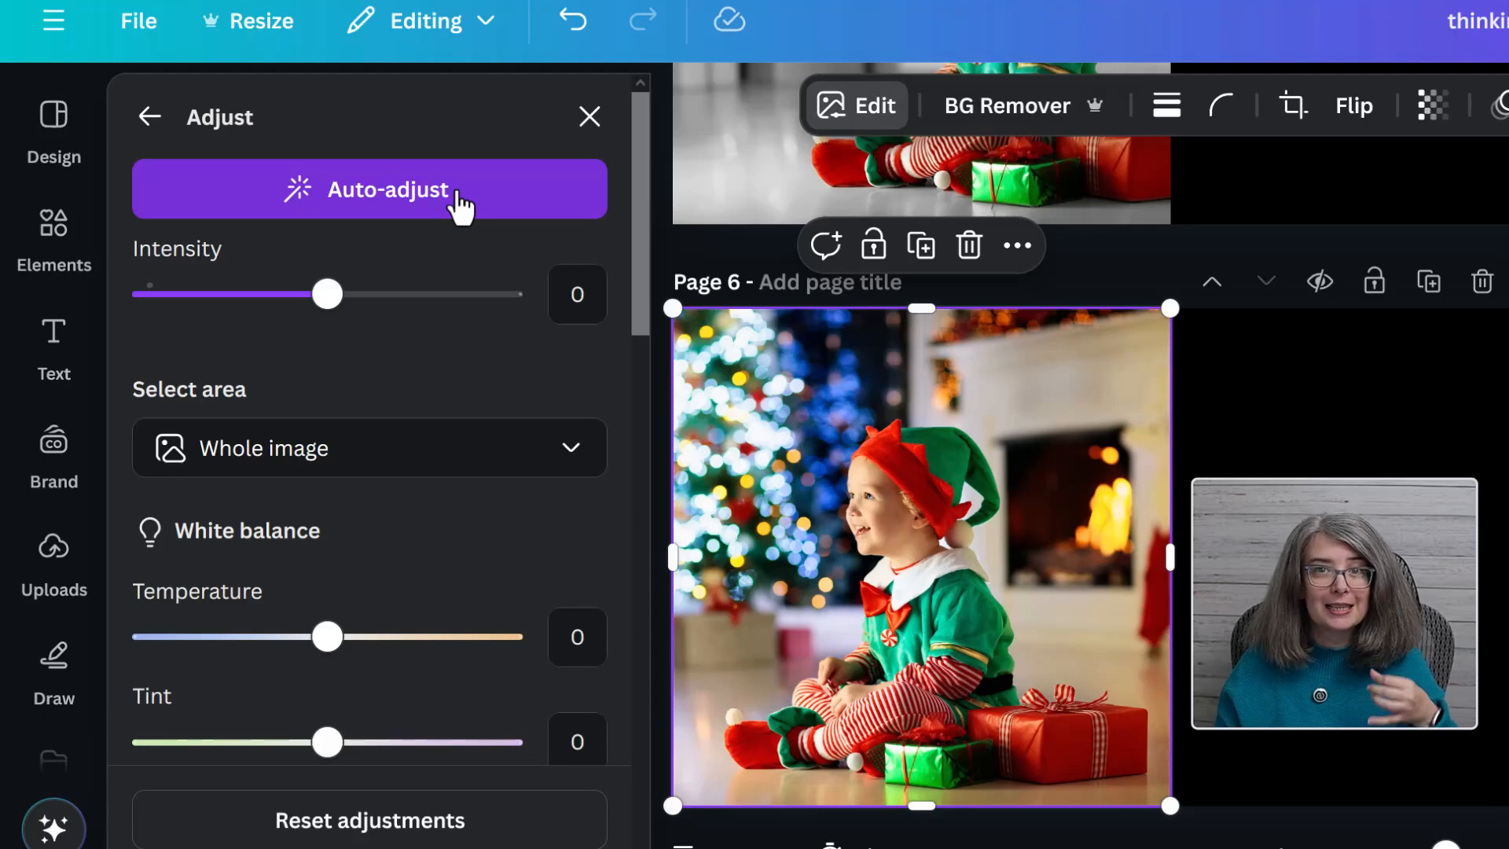
{"action": "scroll", "coordinate": [458, 330], "scroll_direction": "down", "scroll_amount": 5}
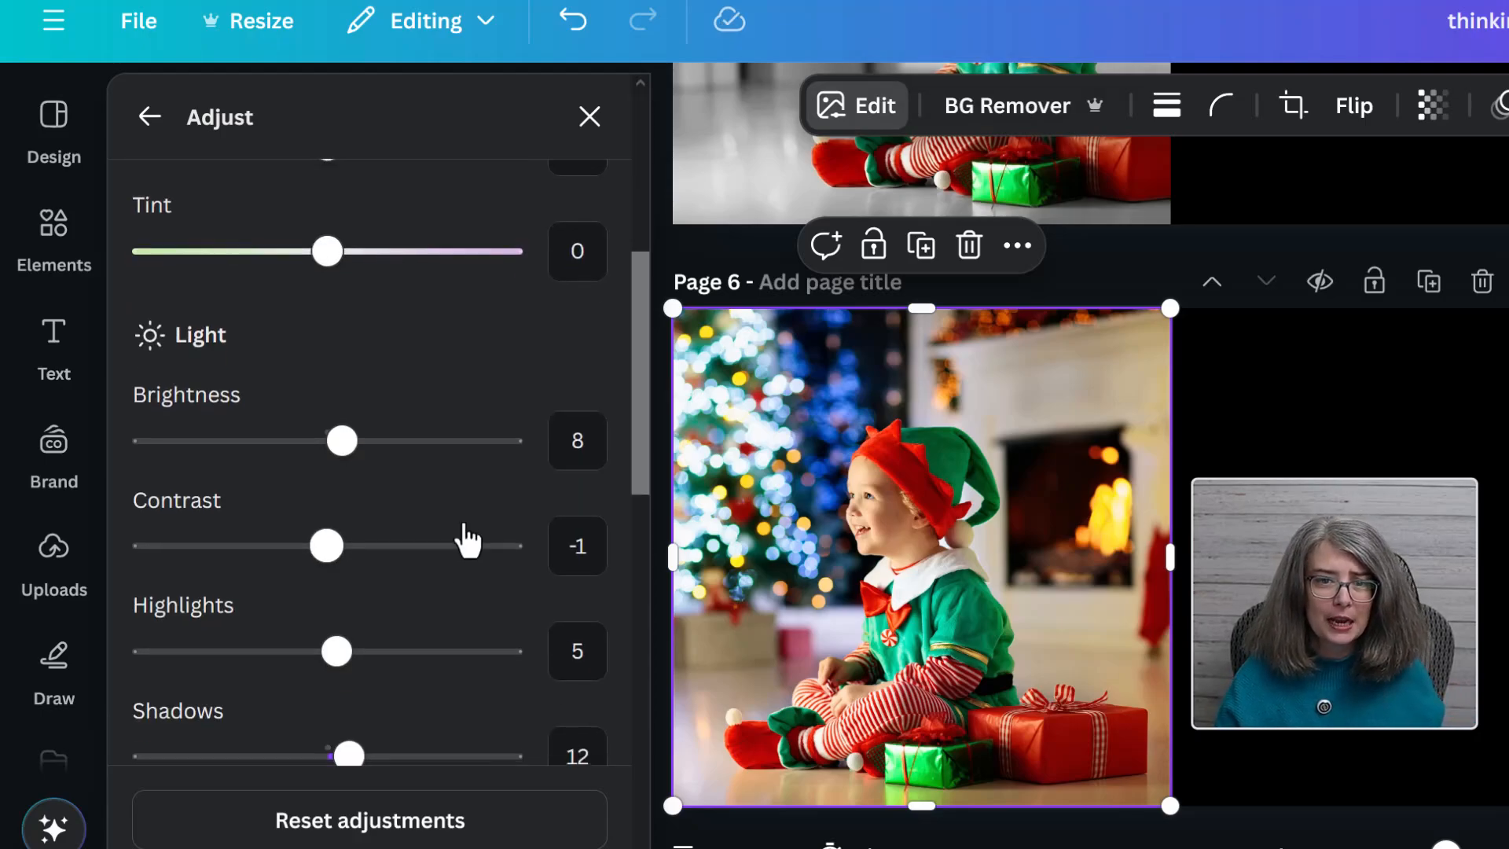
{"action": "scroll", "coordinate": [468, 539], "scroll_direction": "down", "scroll_amount": 1}
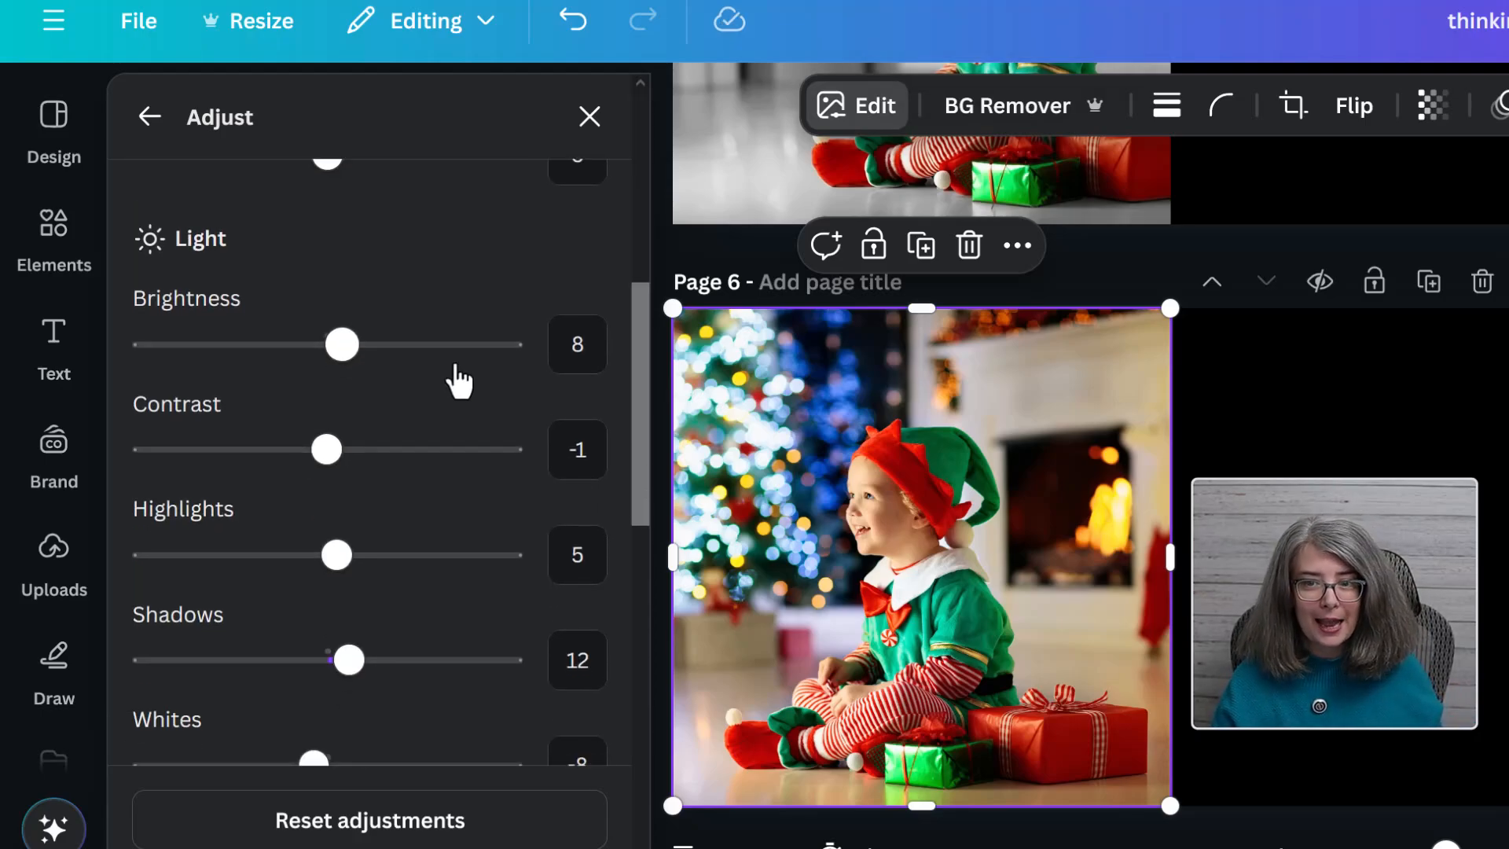
{"action": "scroll", "coordinate": [446, 437], "scroll_direction": "down", "scroll_amount": 1}
{"action": "scroll", "coordinate": [452, 393], "scroll_direction": "down", "scroll_amount": 4}
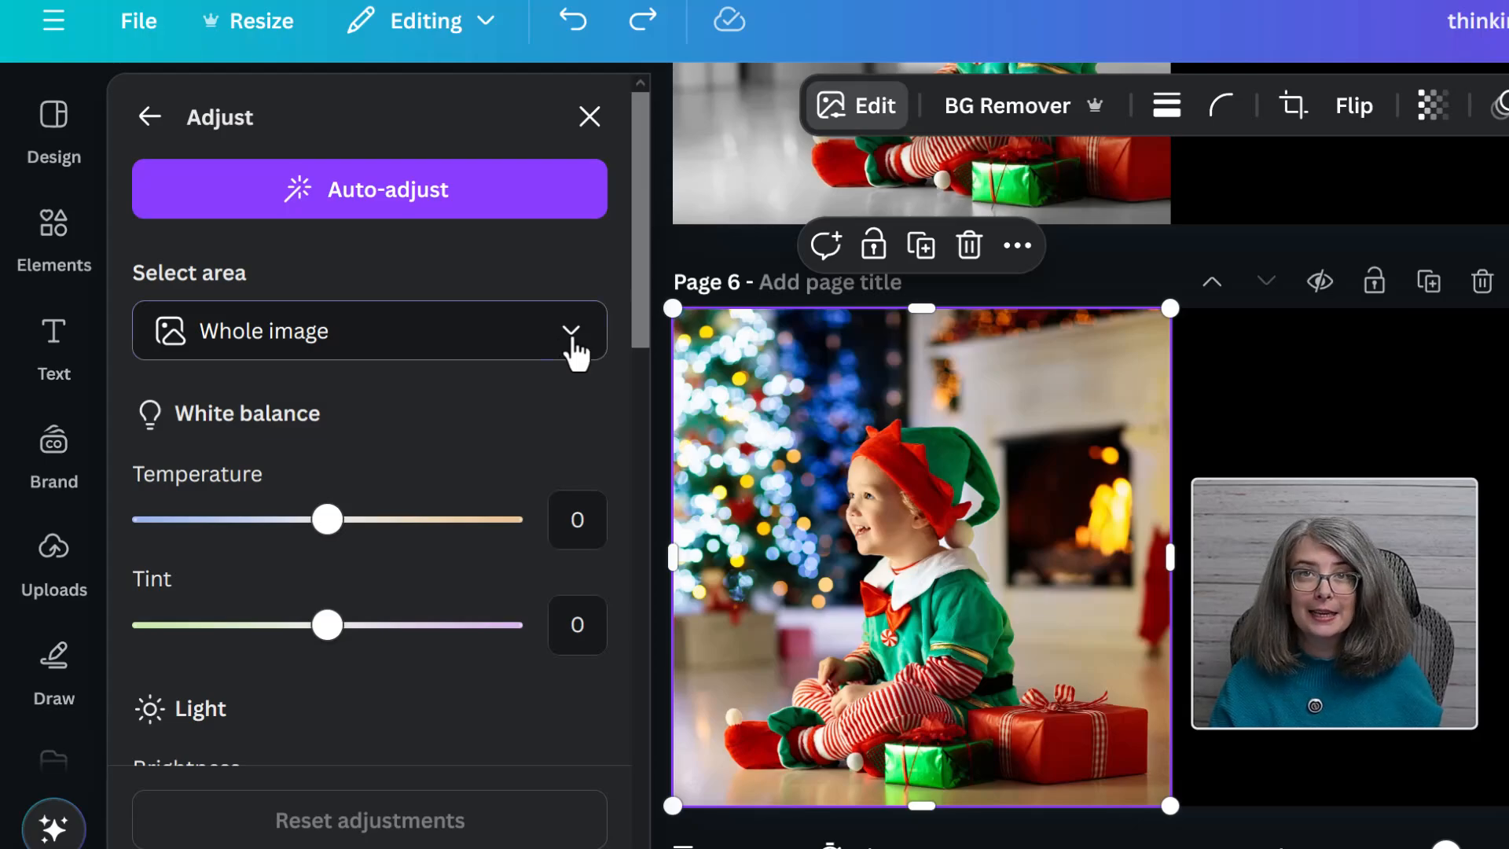
Restrict the page 6 photo's adjustments to the Background area and go through the available settings.
{"action": "left_click", "coordinate": [571, 342]}
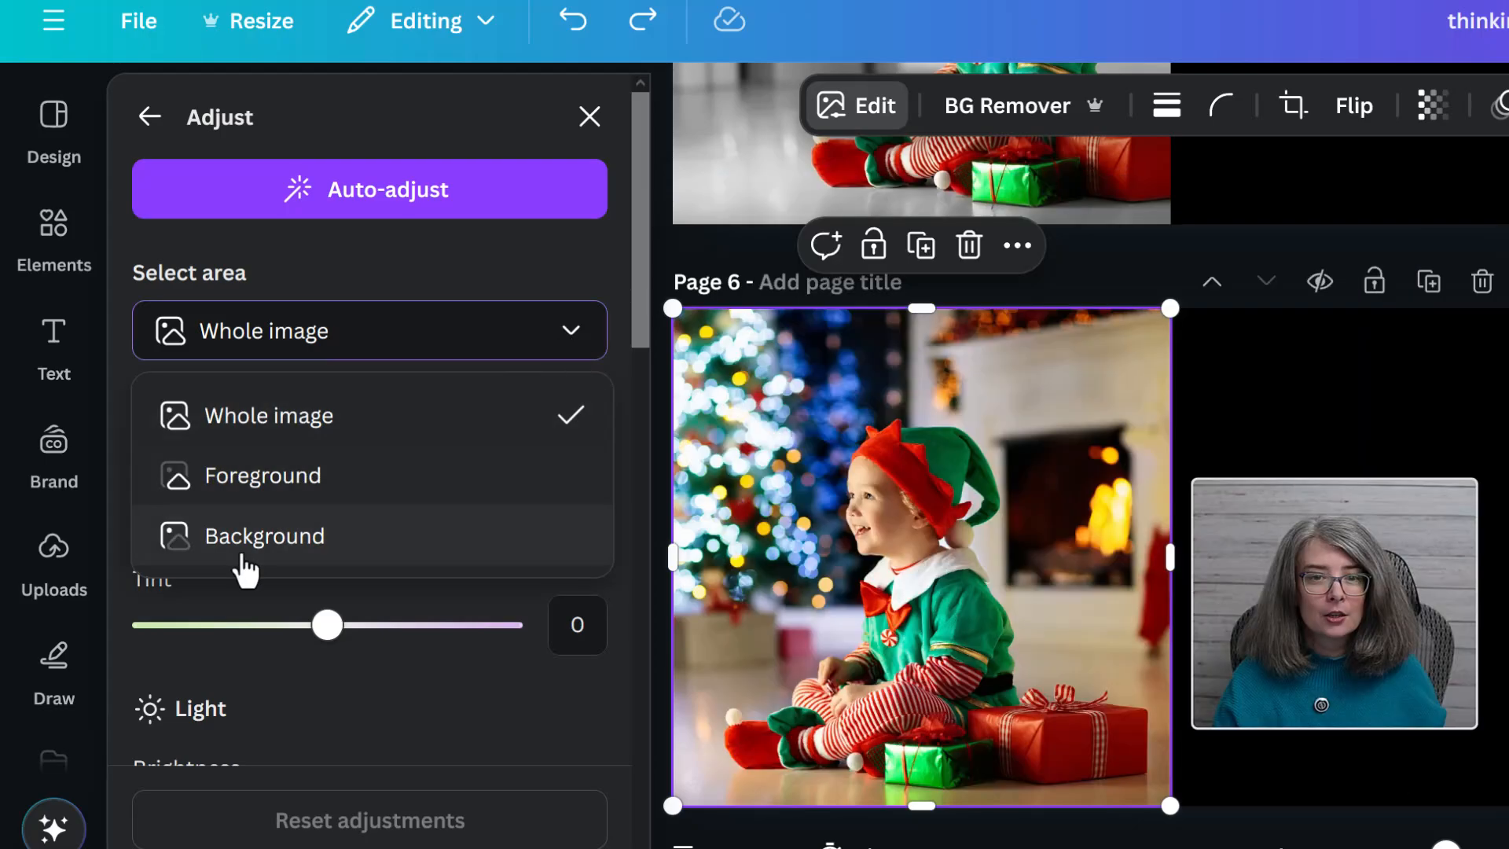
{"action": "left_click", "coordinate": [250, 551]}
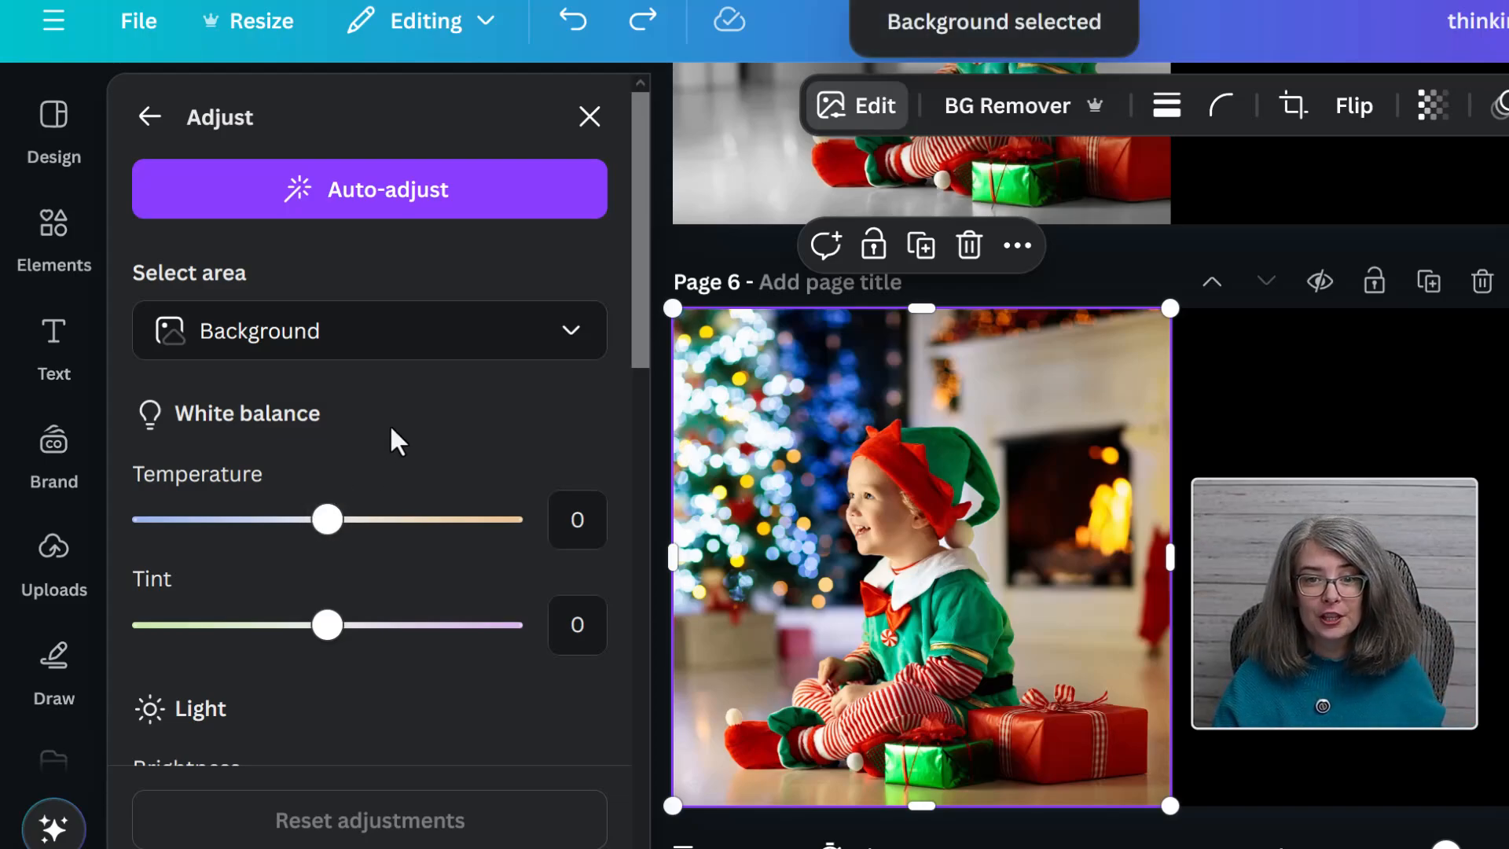
{"action": "scroll", "coordinate": [391, 440], "scroll_direction": "down", "scroll_amount": 7}
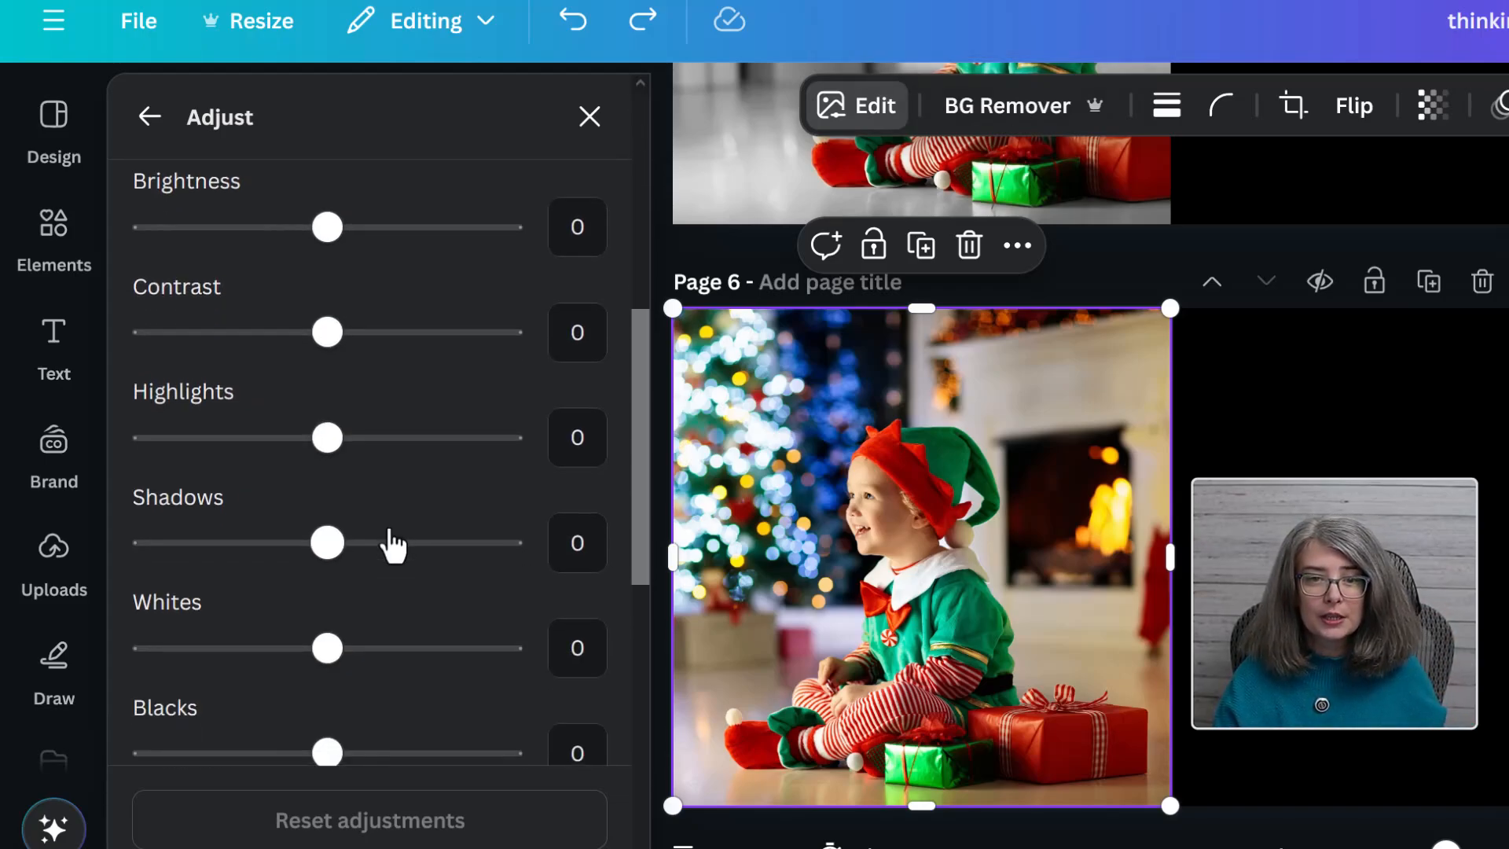
{"action": "scroll", "coordinate": [391, 542], "scroll_direction": "down", "scroll_amount": 6}
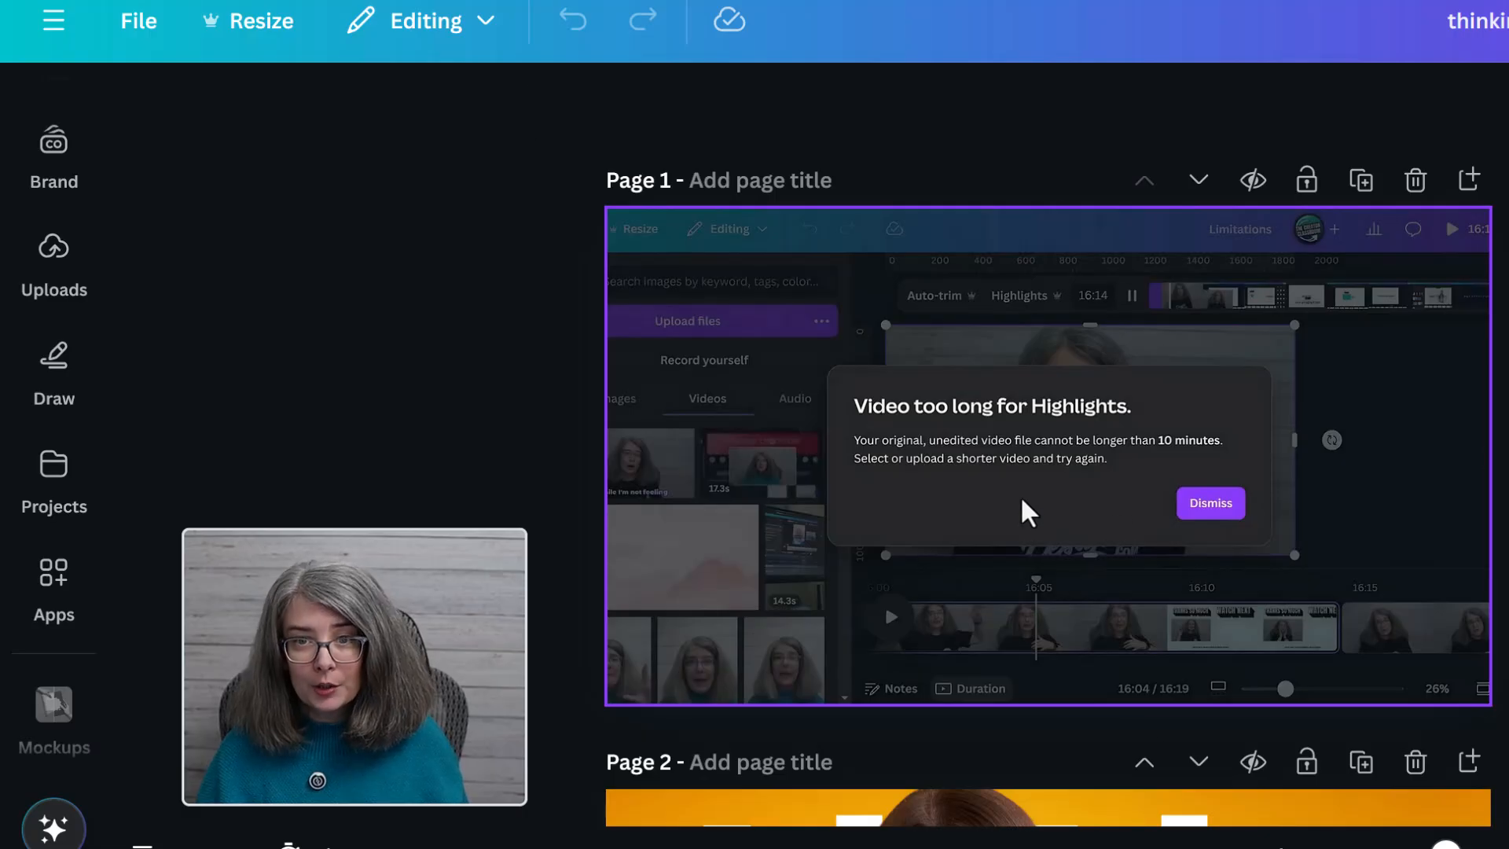
Place the page 1 screenshot into the 7.0s laptop mockup from the Videos category of Mockups.
{"action": "left_click", "coordinate": [1020, 495]}
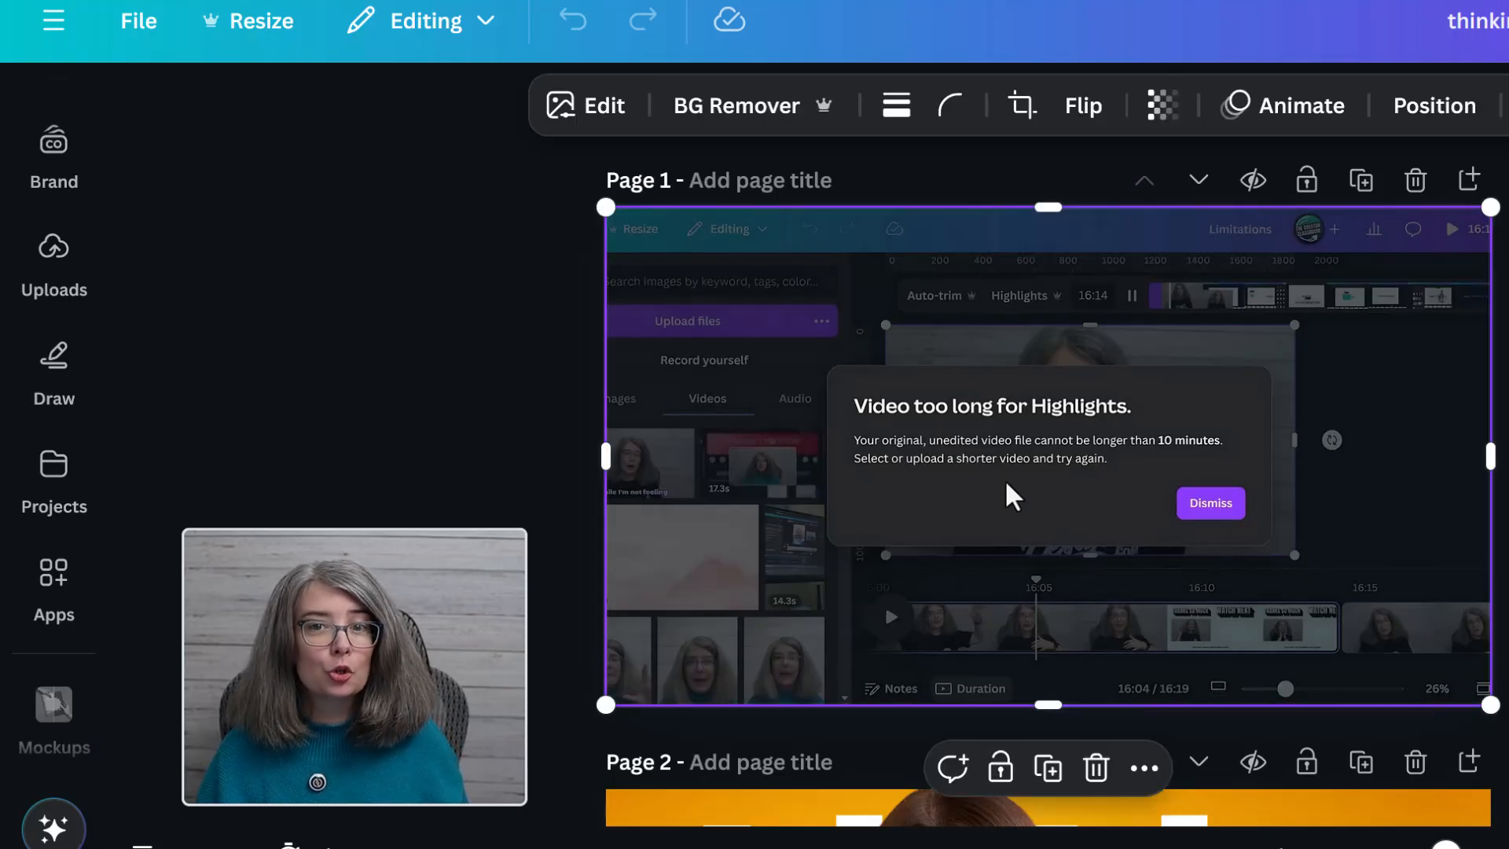
{"action": "left_click", "coordinate": [592, 113]}
{"action": "scroll", "coordinate": [260, 471], "scroll_direction": "down", "scroll_amount": 5}
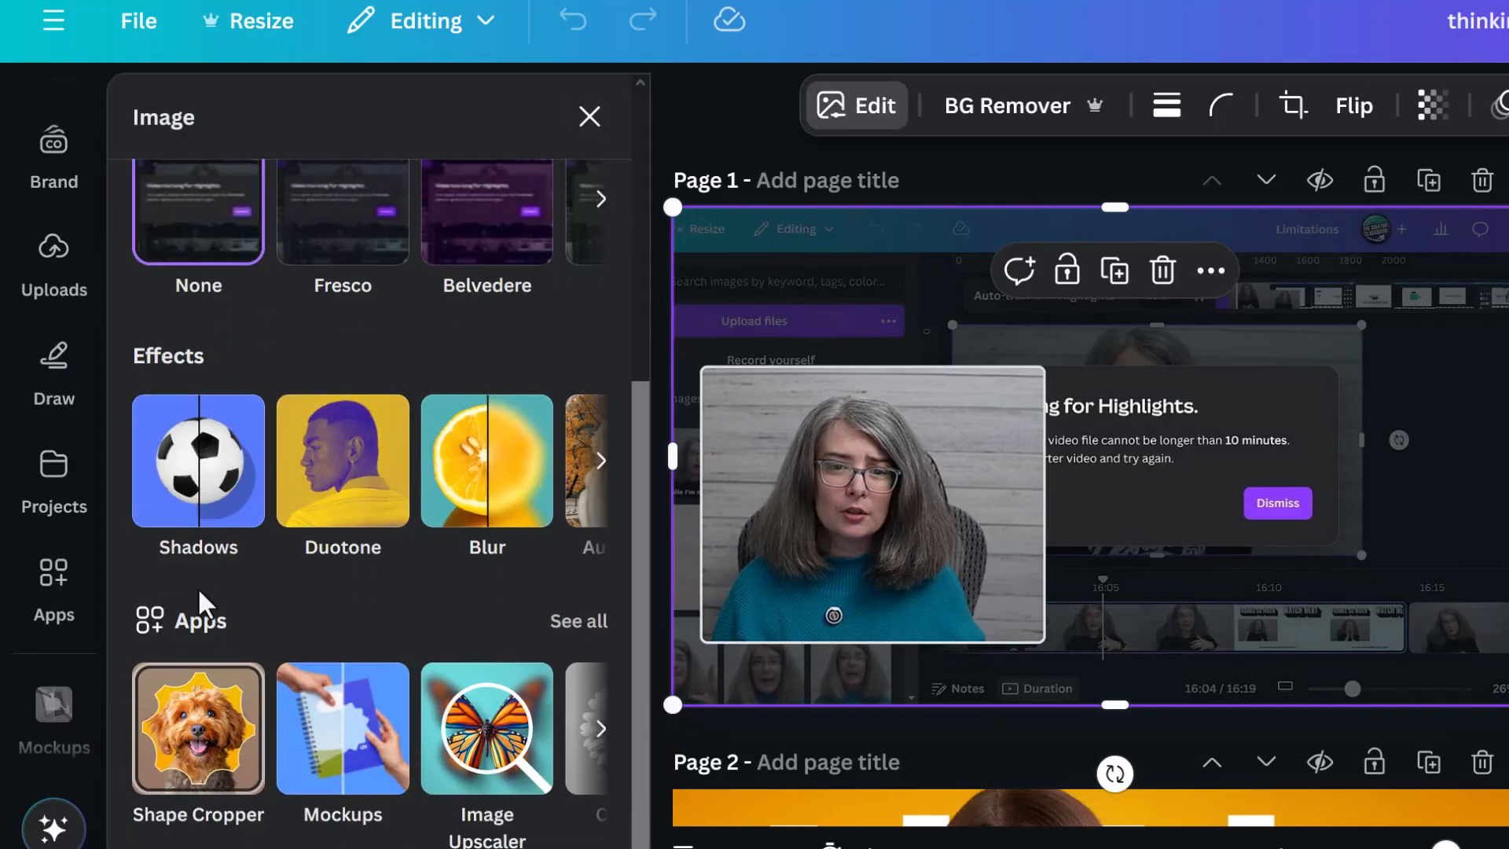
{"action": "left_click", "coordinate": [338, 761]}
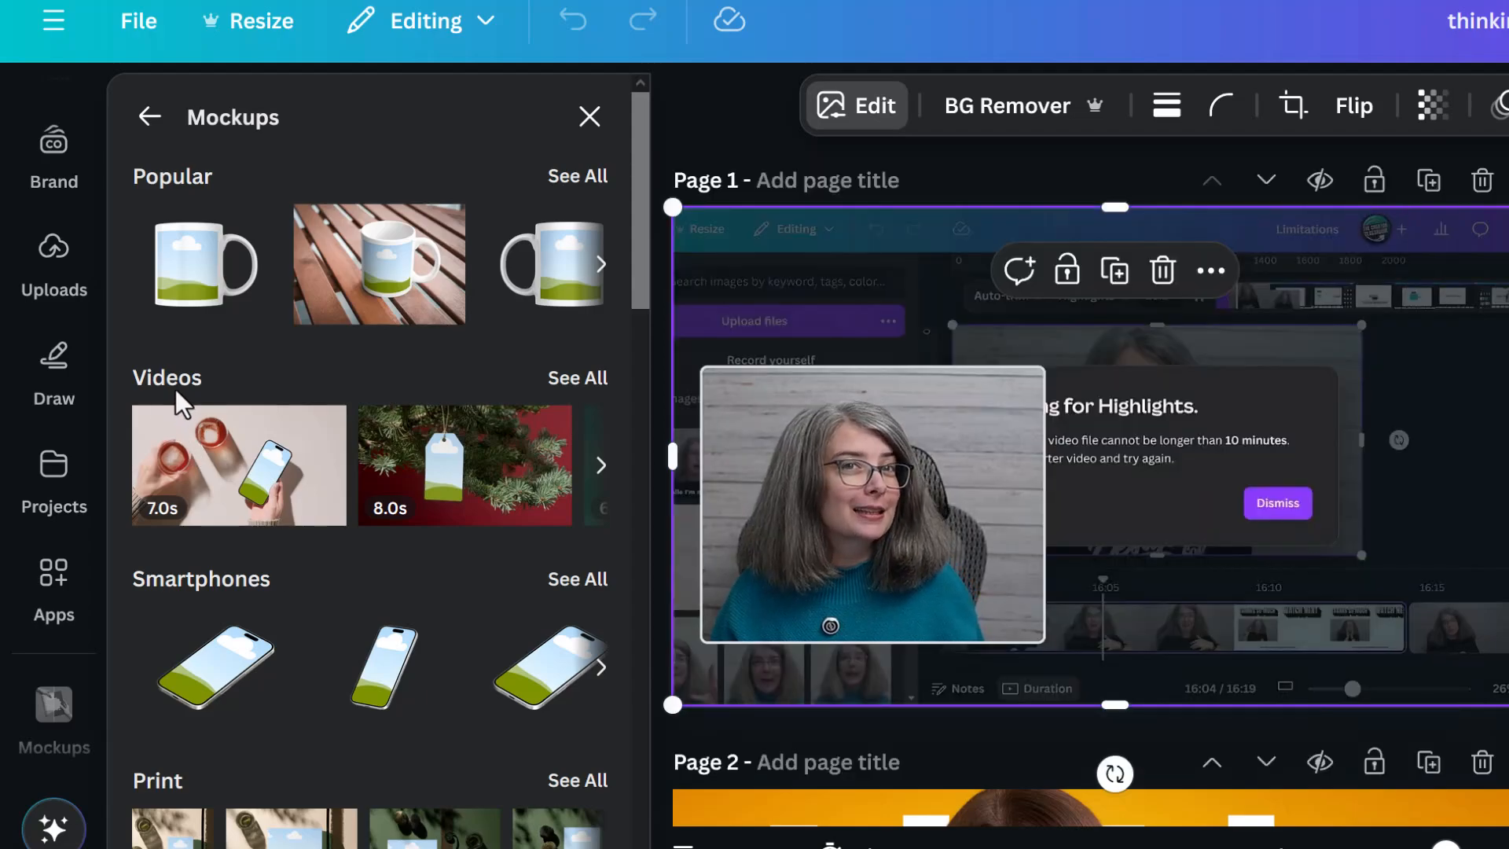
{"action": "left_click", "coordinate": [557, 382]}
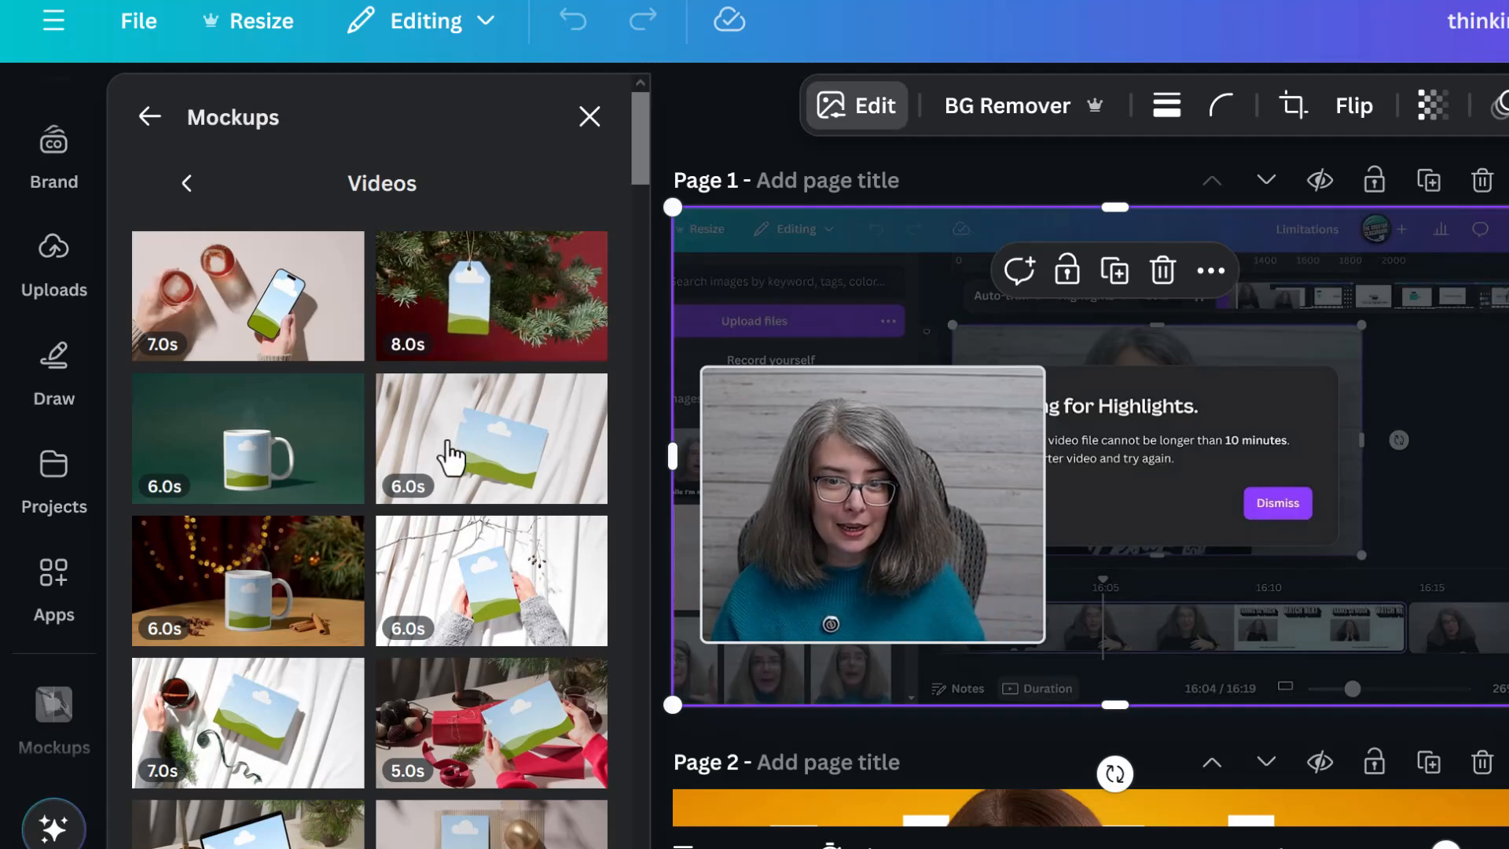
{"action": "scroll", "coordinate": [450, 458], "scroll_direction": "down", "scroll_amount": 3}
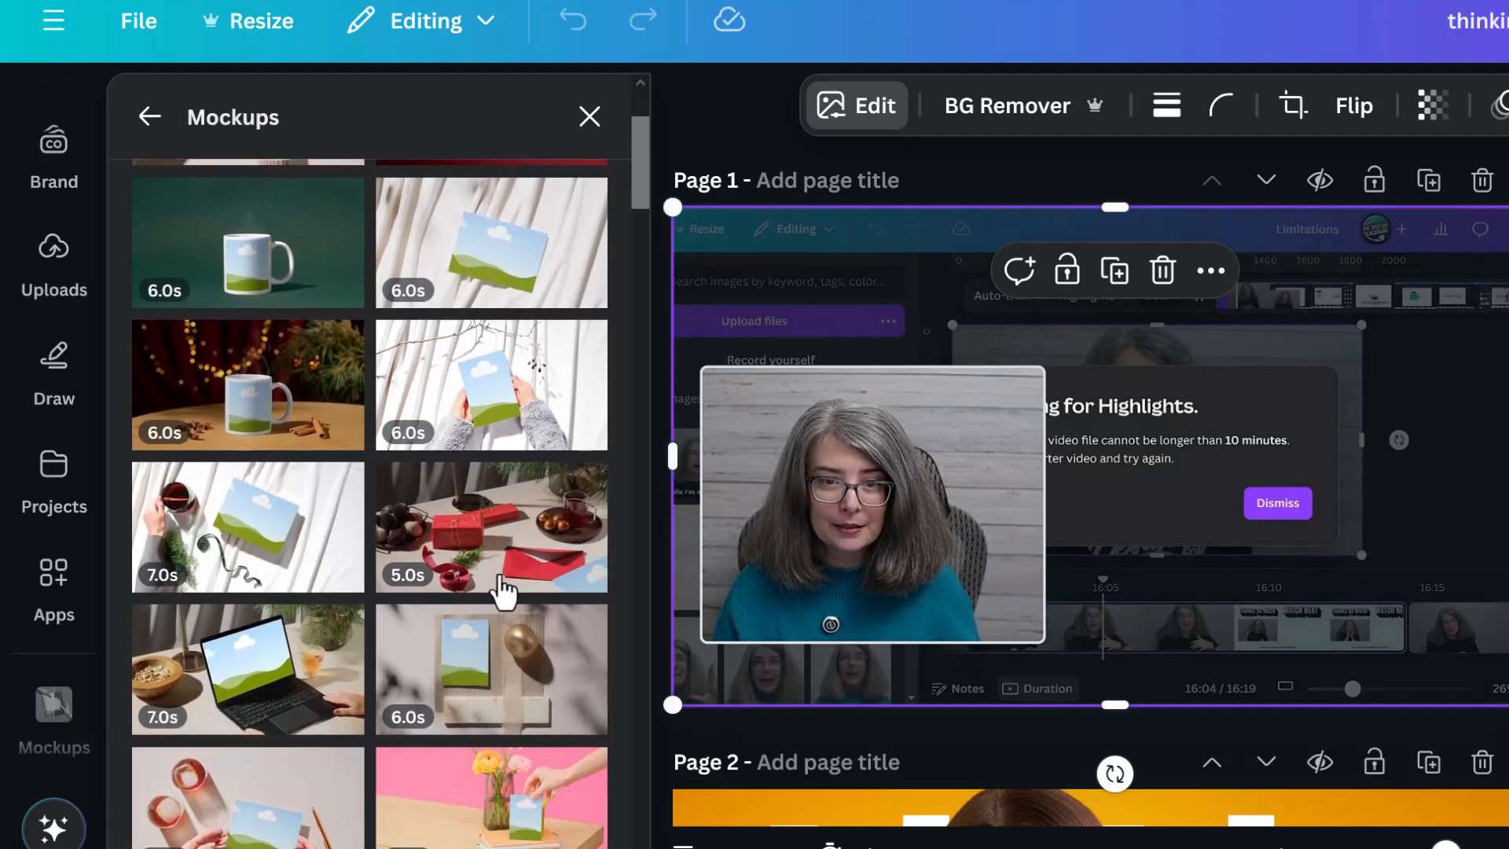
{"action": "scroll", "coordinate": [319, 748], "scroll_direction": "down", "scroll_amount": 2}
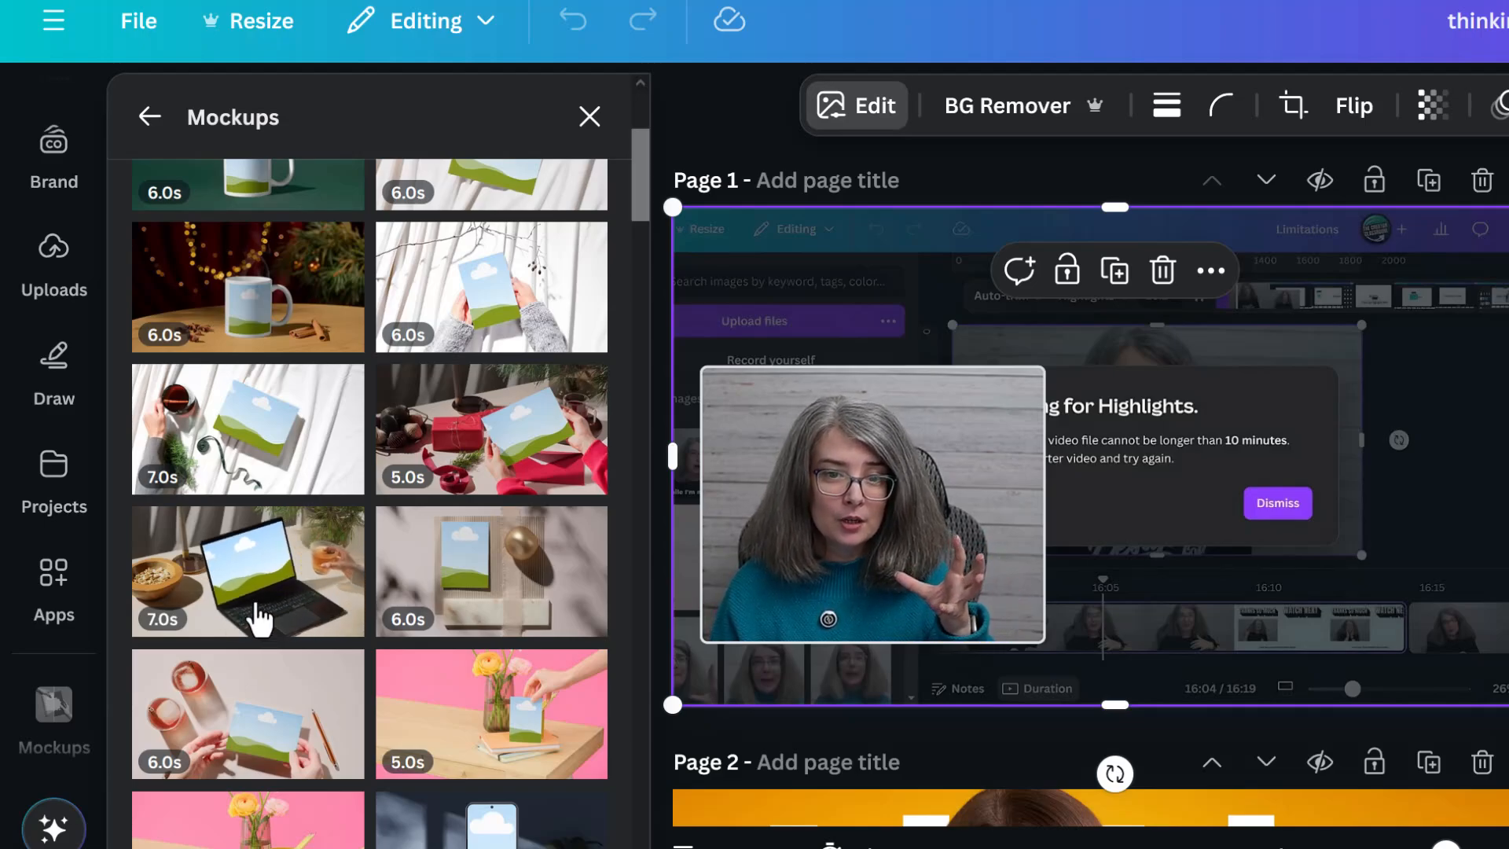
{"action": "left_click", "coordinate": [258, 619]}
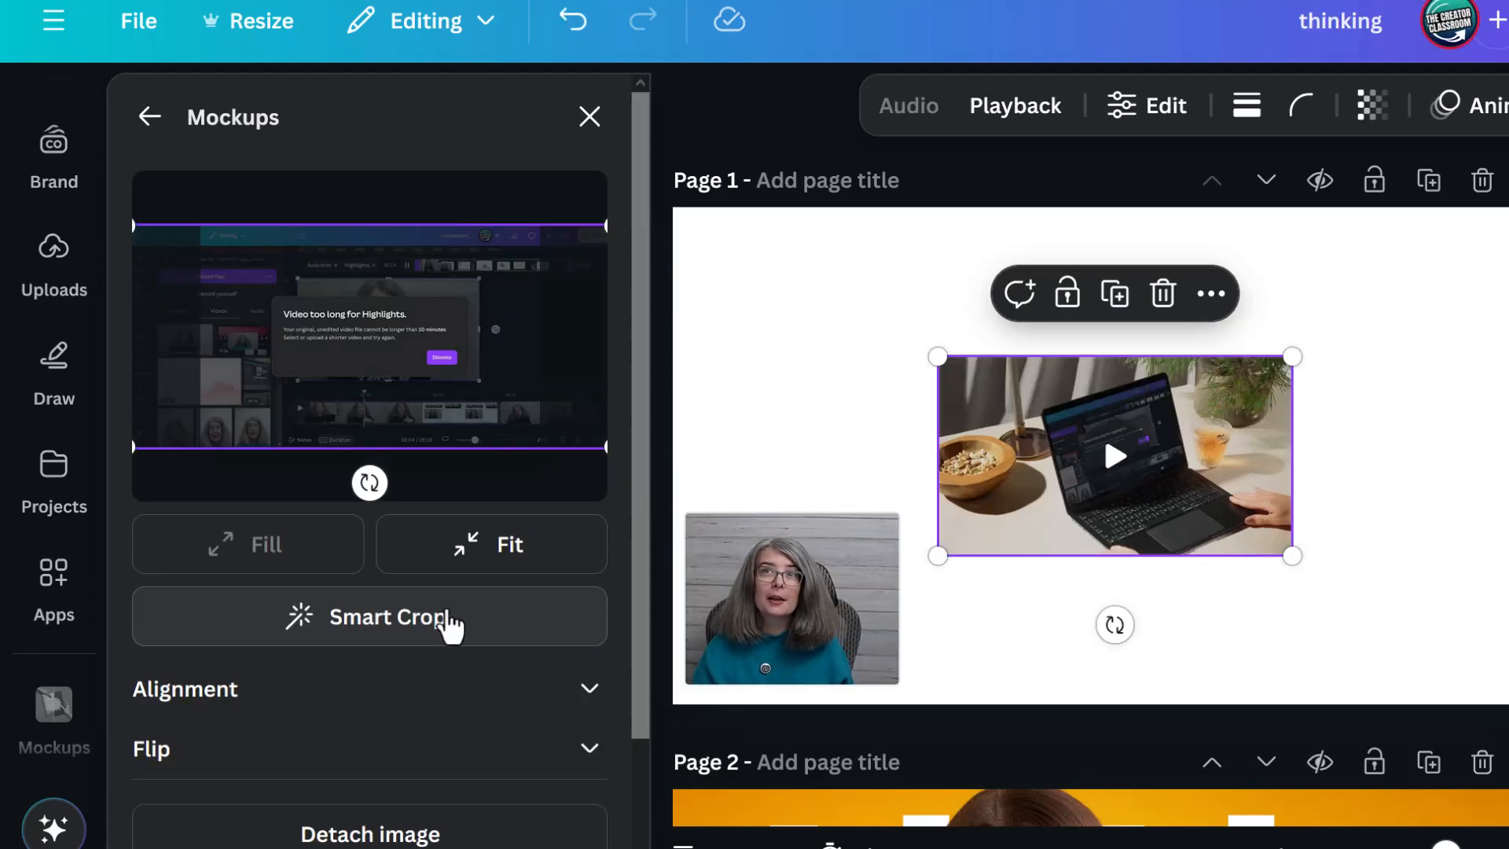
Try the Fit and Fill options for the screenshot inside the laptop mockup.
{"action": "left_click", "coordinate": [503, 550]}
{"action": "left_click", "coordinate": [267, 534]}
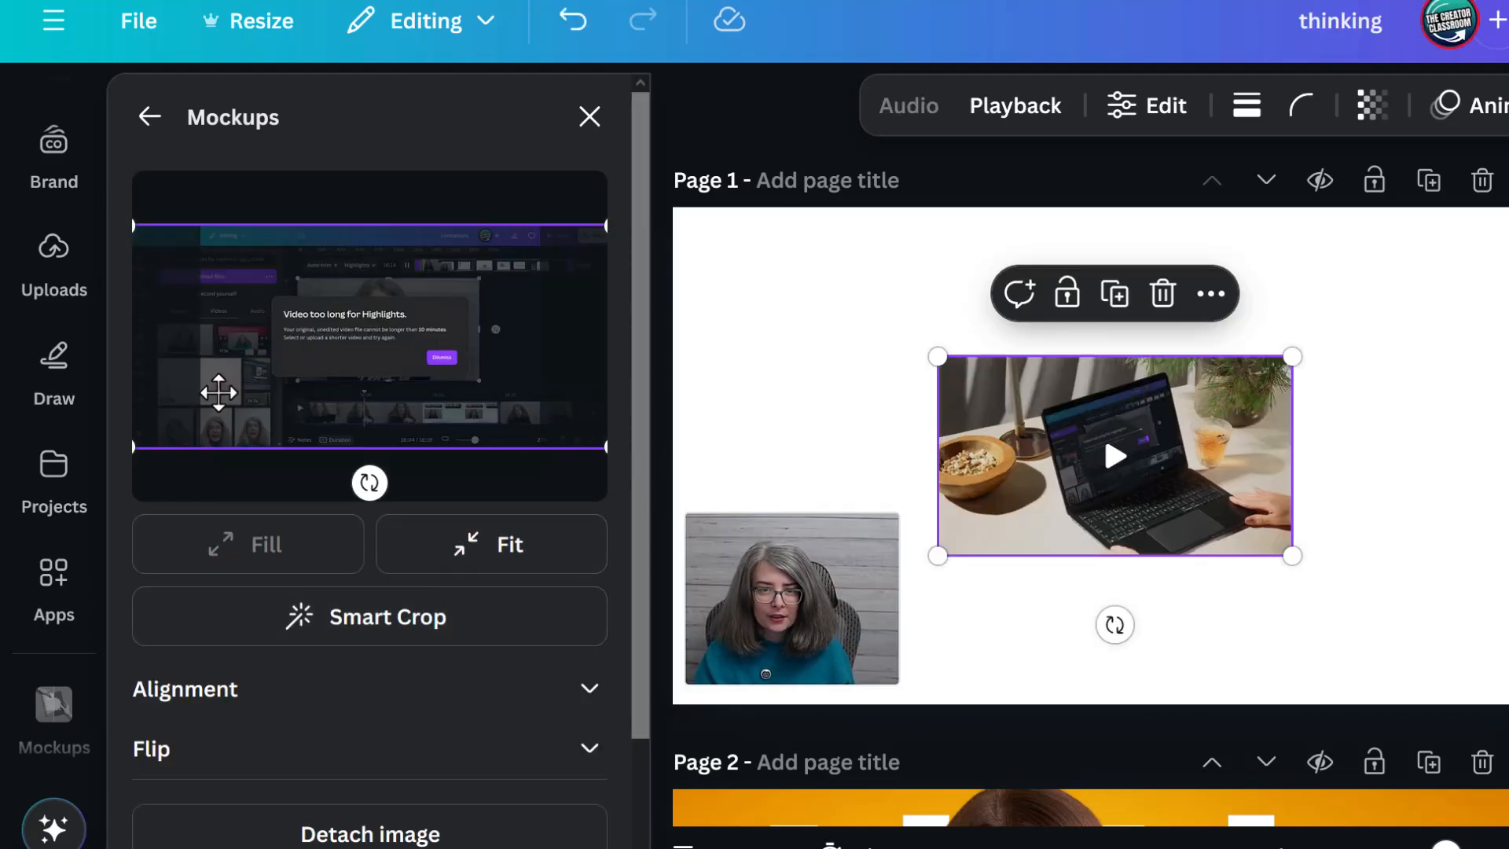
{"action": "left_click", "coordinate": [470, 554]}
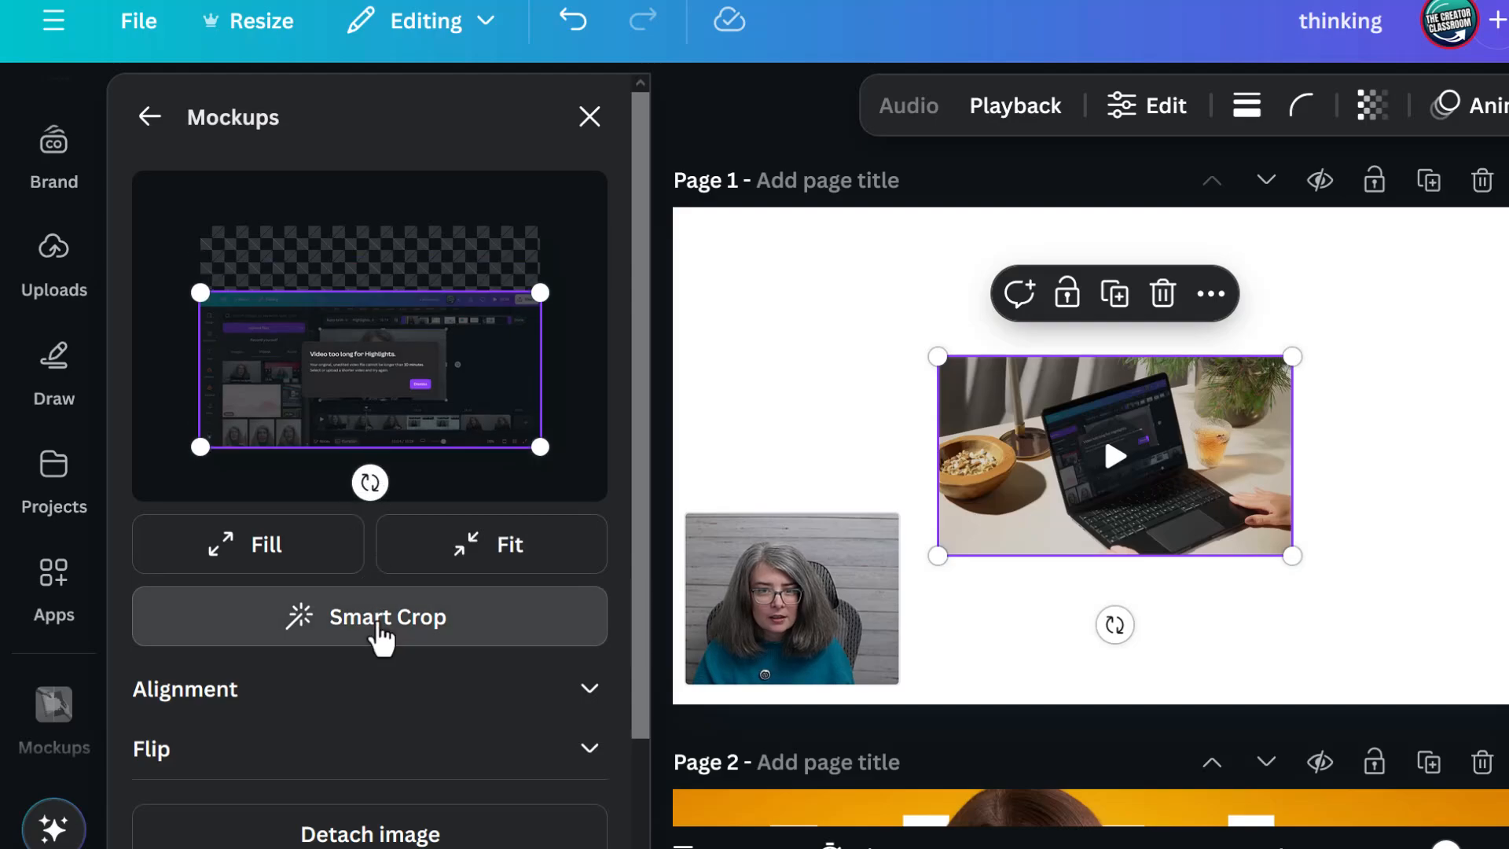
Apply Smart Crop to the screenshot in the laptop mockup and set its alignment to Center.
{"action": "left_click", "coordinate": [376, 621]}
{"action": "left_click", "coordinate": [550, 689]}
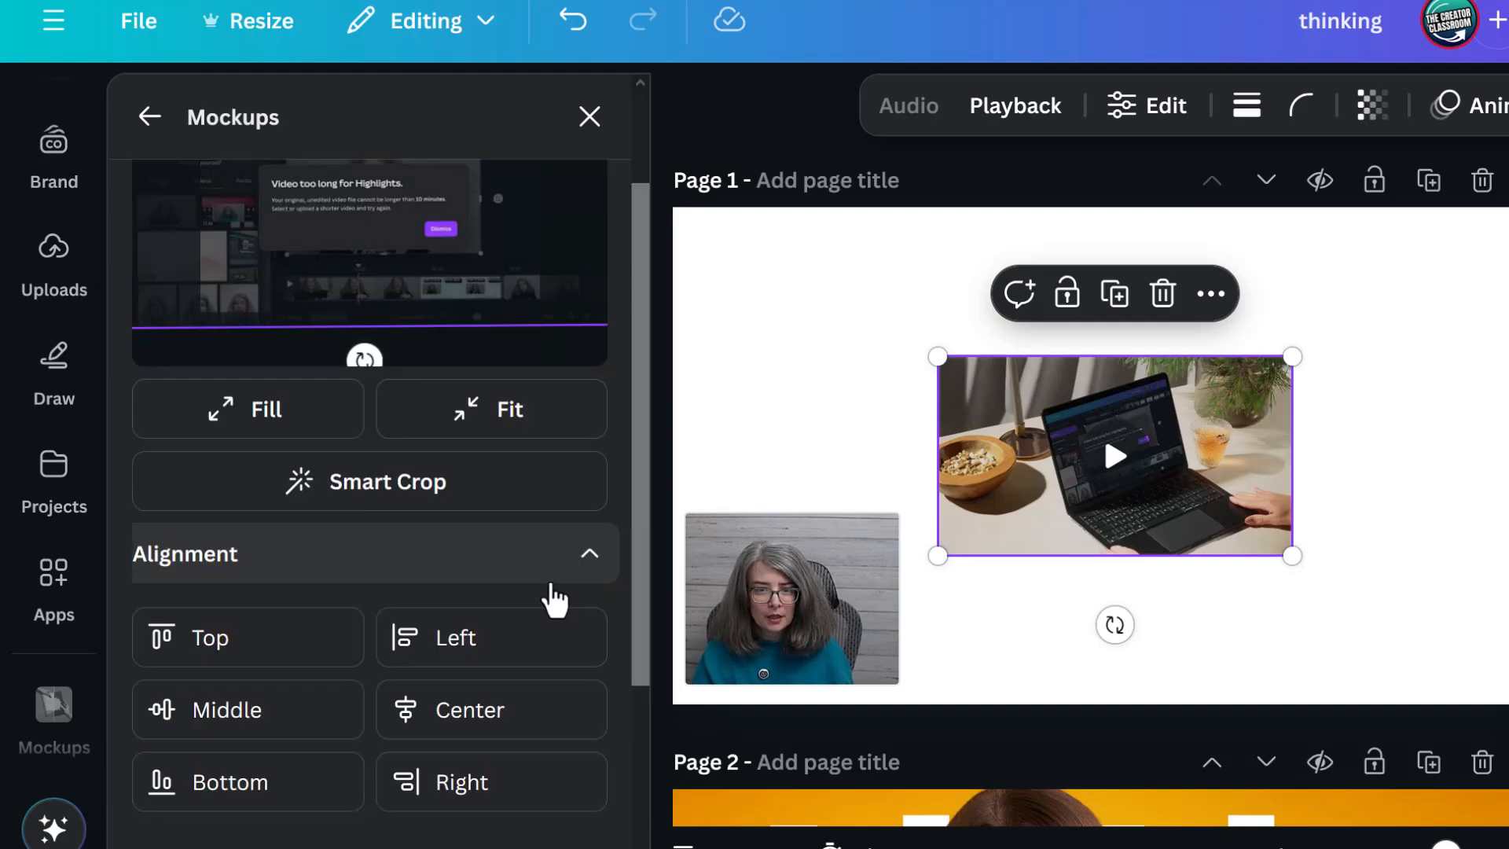
{"action": "left_click", "coordinate": [493, 718]}
{"action": "left_click", "coordinate": [588, 565]}
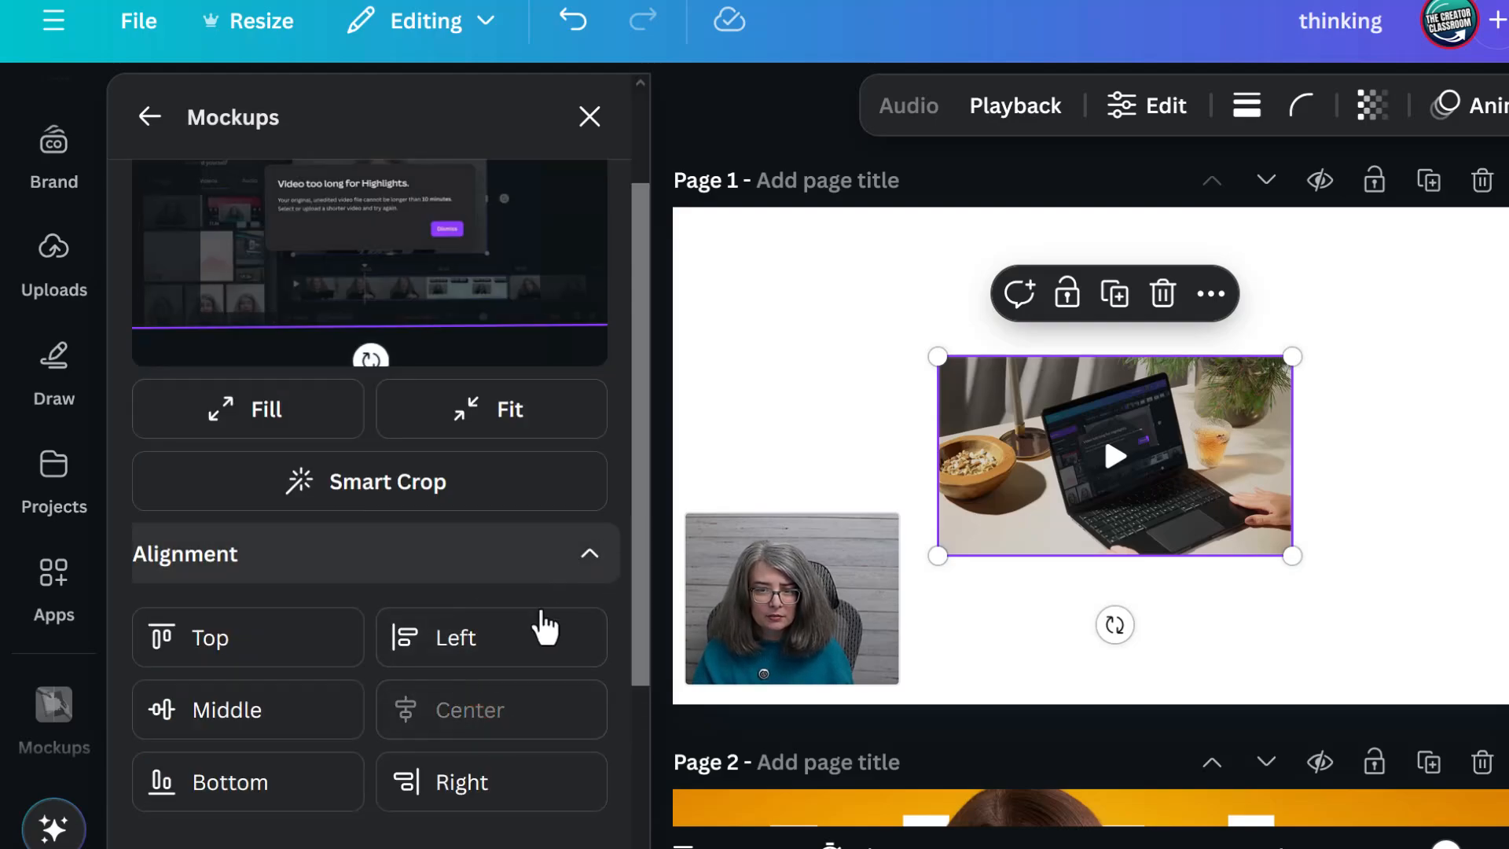
Enlarge the laptop mockup so it fills page 1 and play it.
{"action": "left_click", "coordinate": [423, 779]}
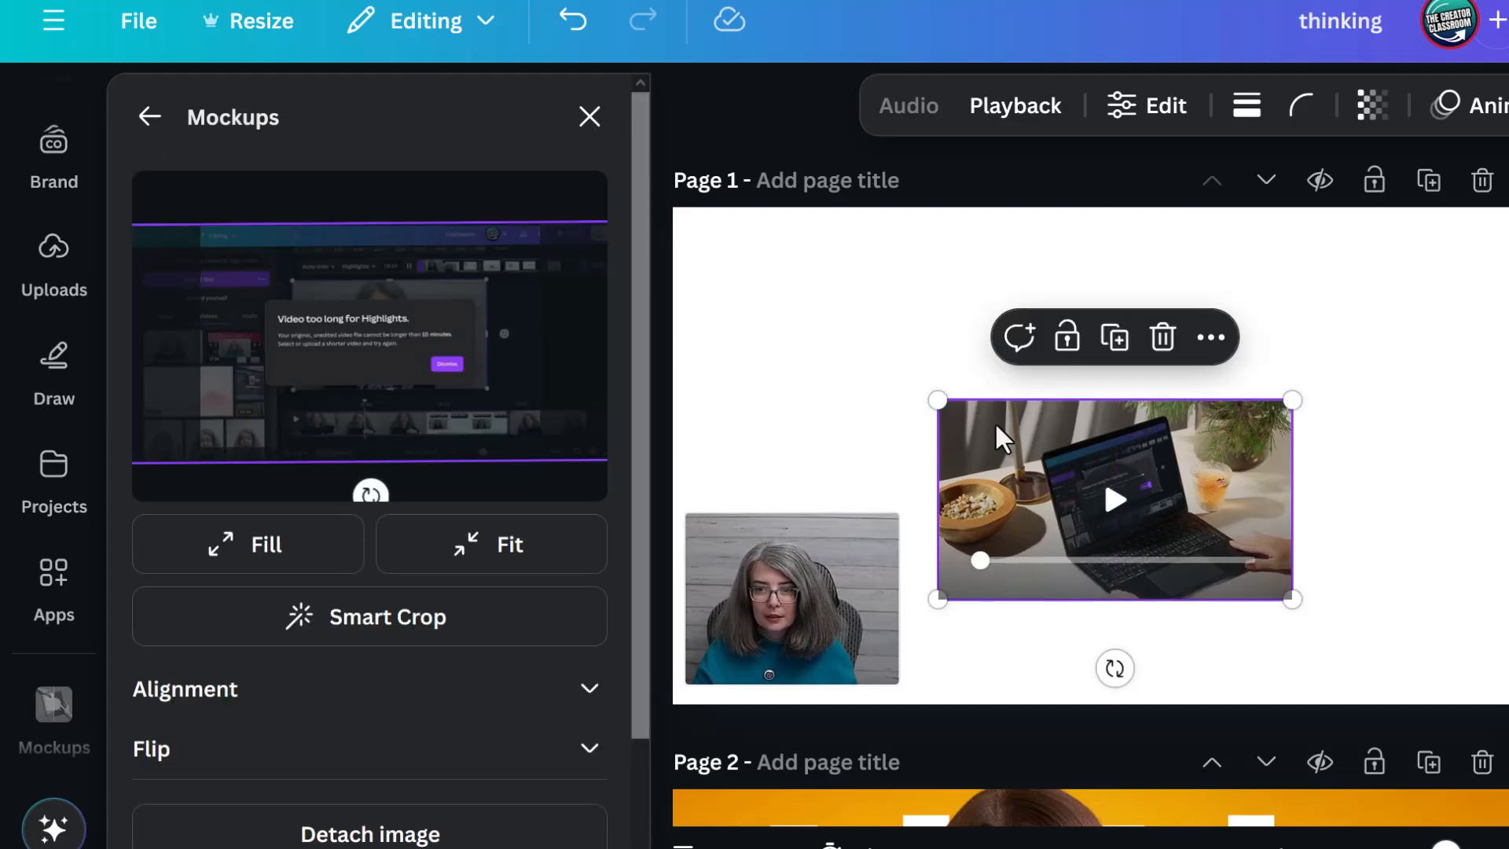
{"action": "left_click_drag", "start_coordinate": [1003, 437], "coordinate": [841, 272]}
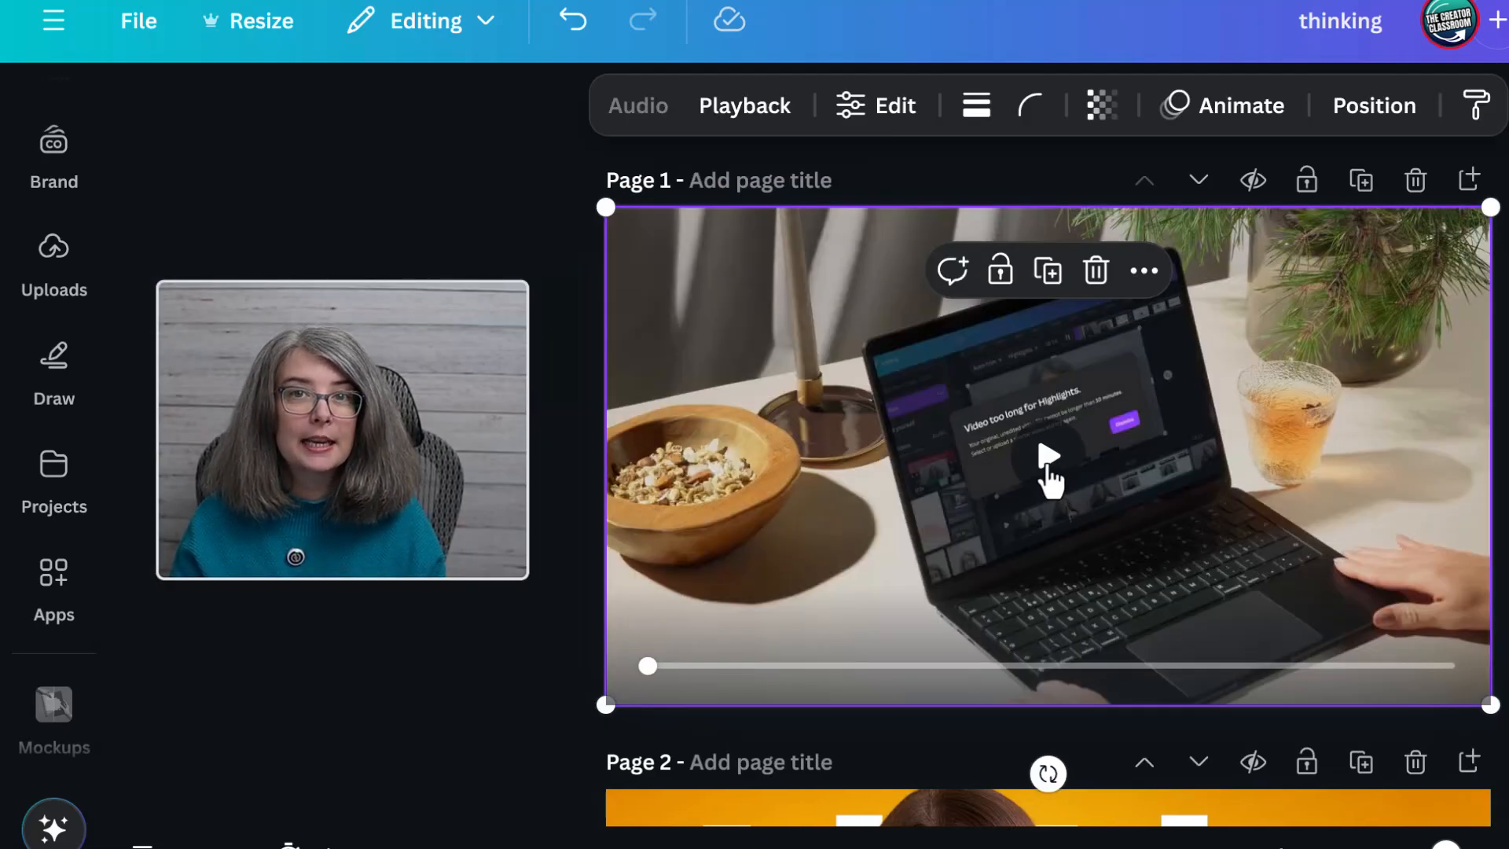
{"action": "left_click", "coordinate": [1052, 472]}
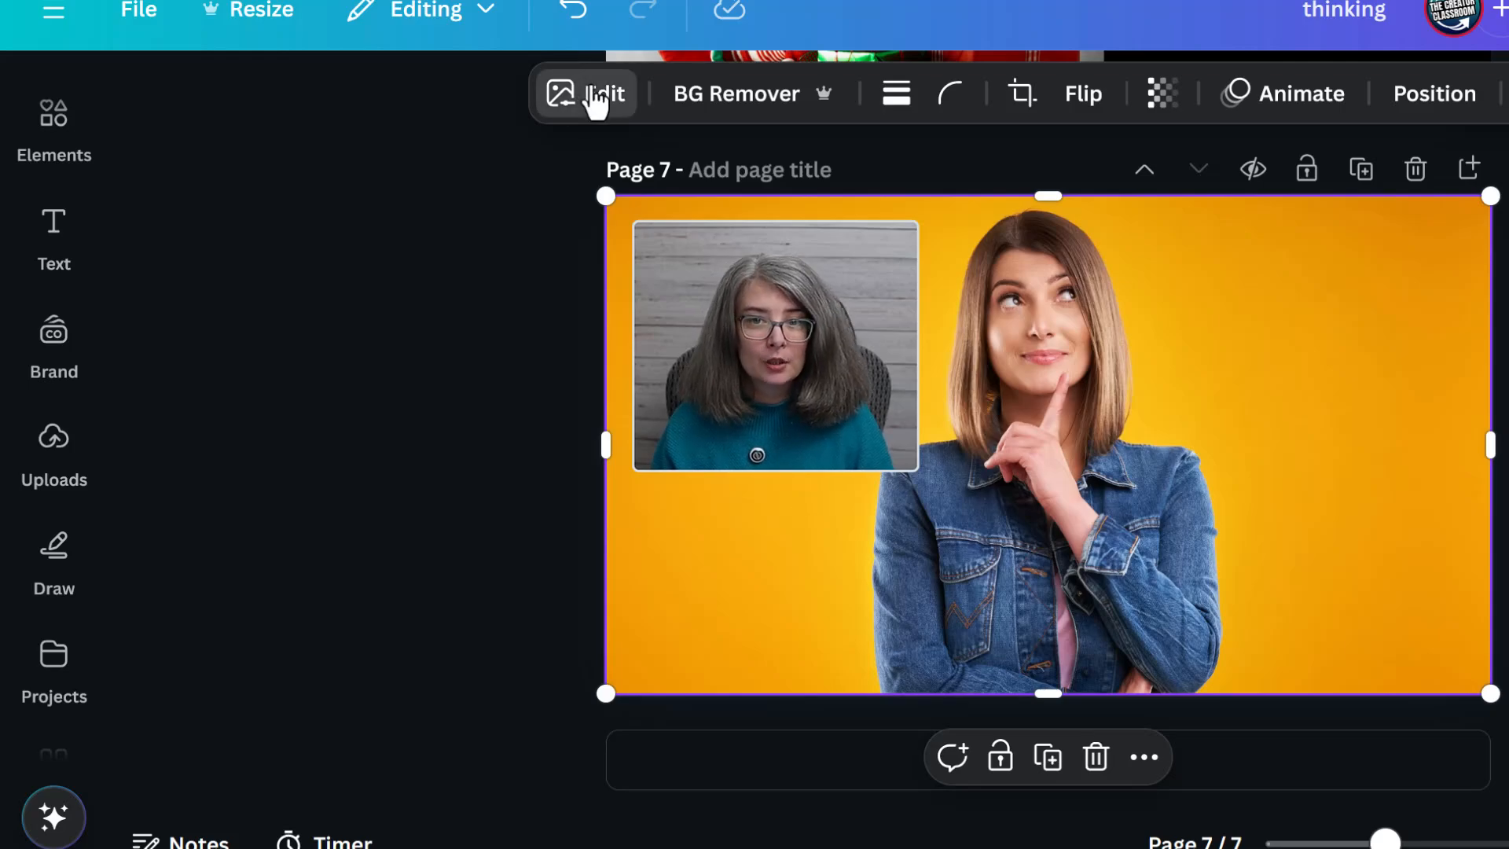
Try a color edit on the yellow background color of the page 7 photo.
{"action": "left_click", "coordinate": [596, 96]}
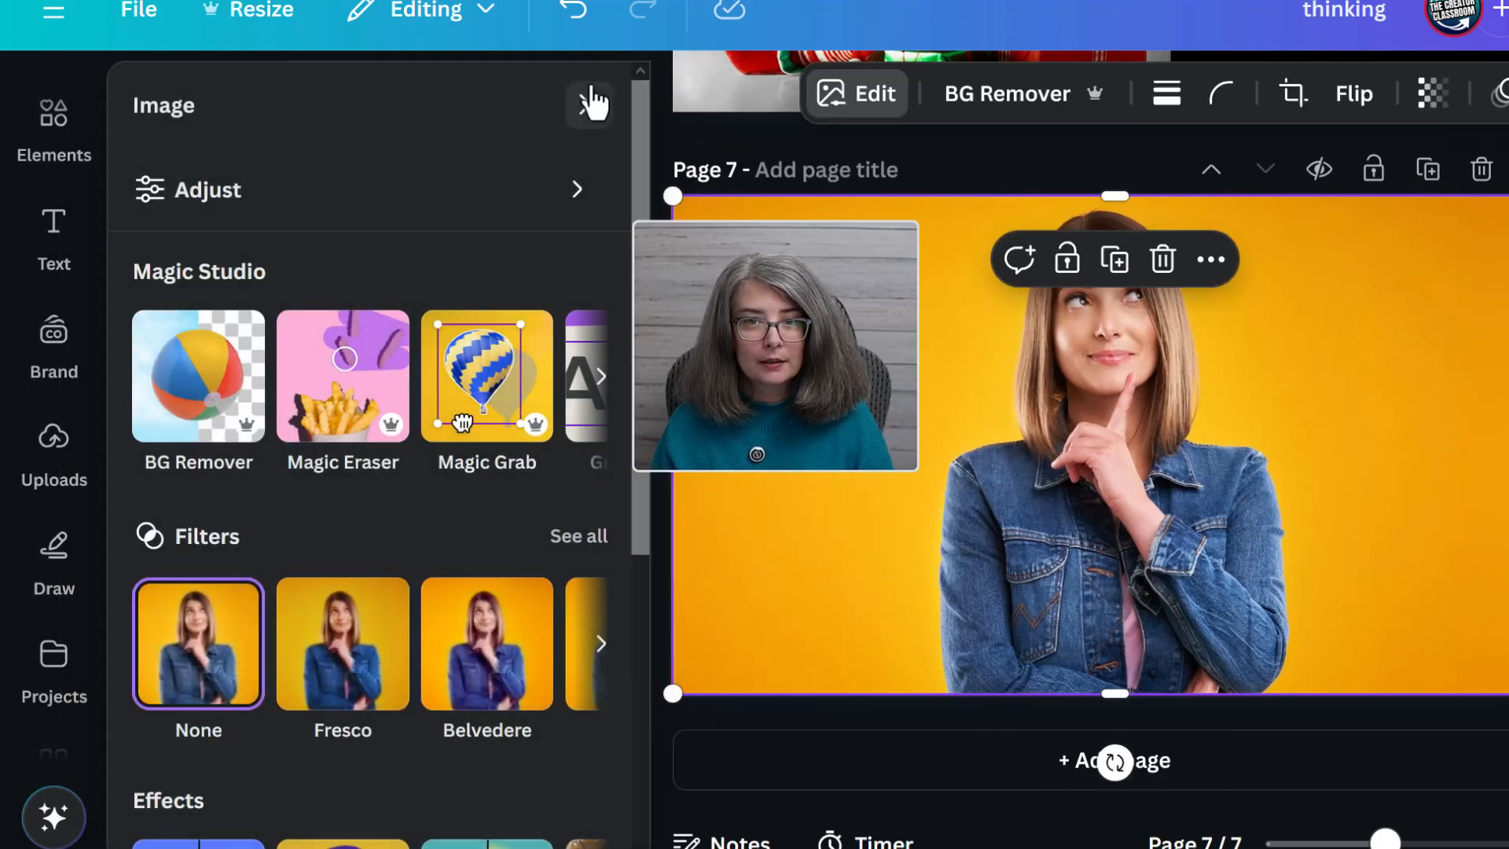
{"action": "left_click", "coordinate": [323, 220]}
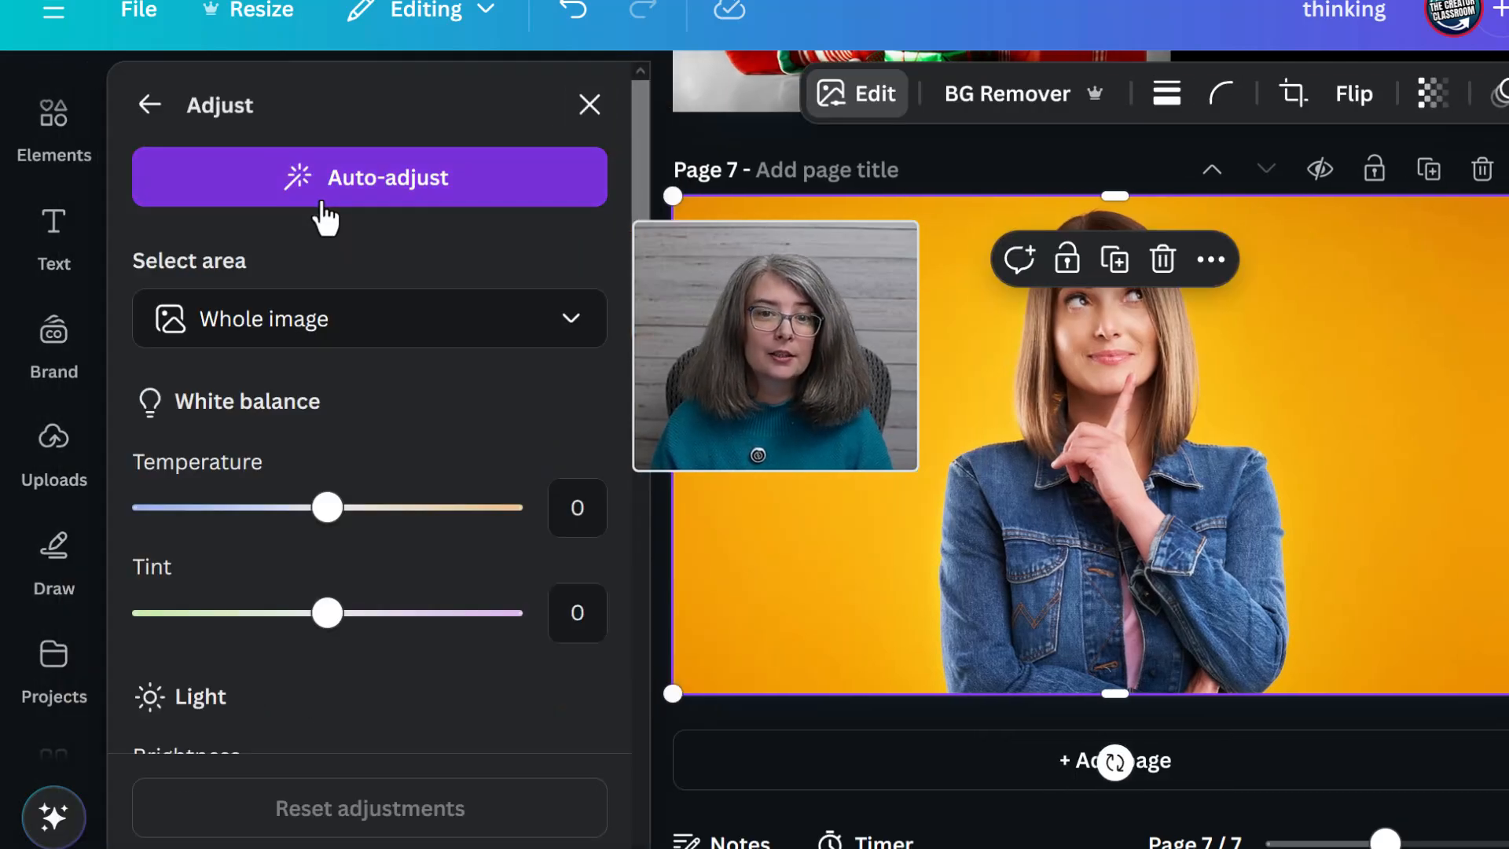
{"action": "scroll", "coordinate": [440, 425], "scroll_direction": "down", "scroll_amount": 1}
{"action": "scroll", "coordinate": [442, 416], "scroll_direction": "down", "scroll_amount": 12}
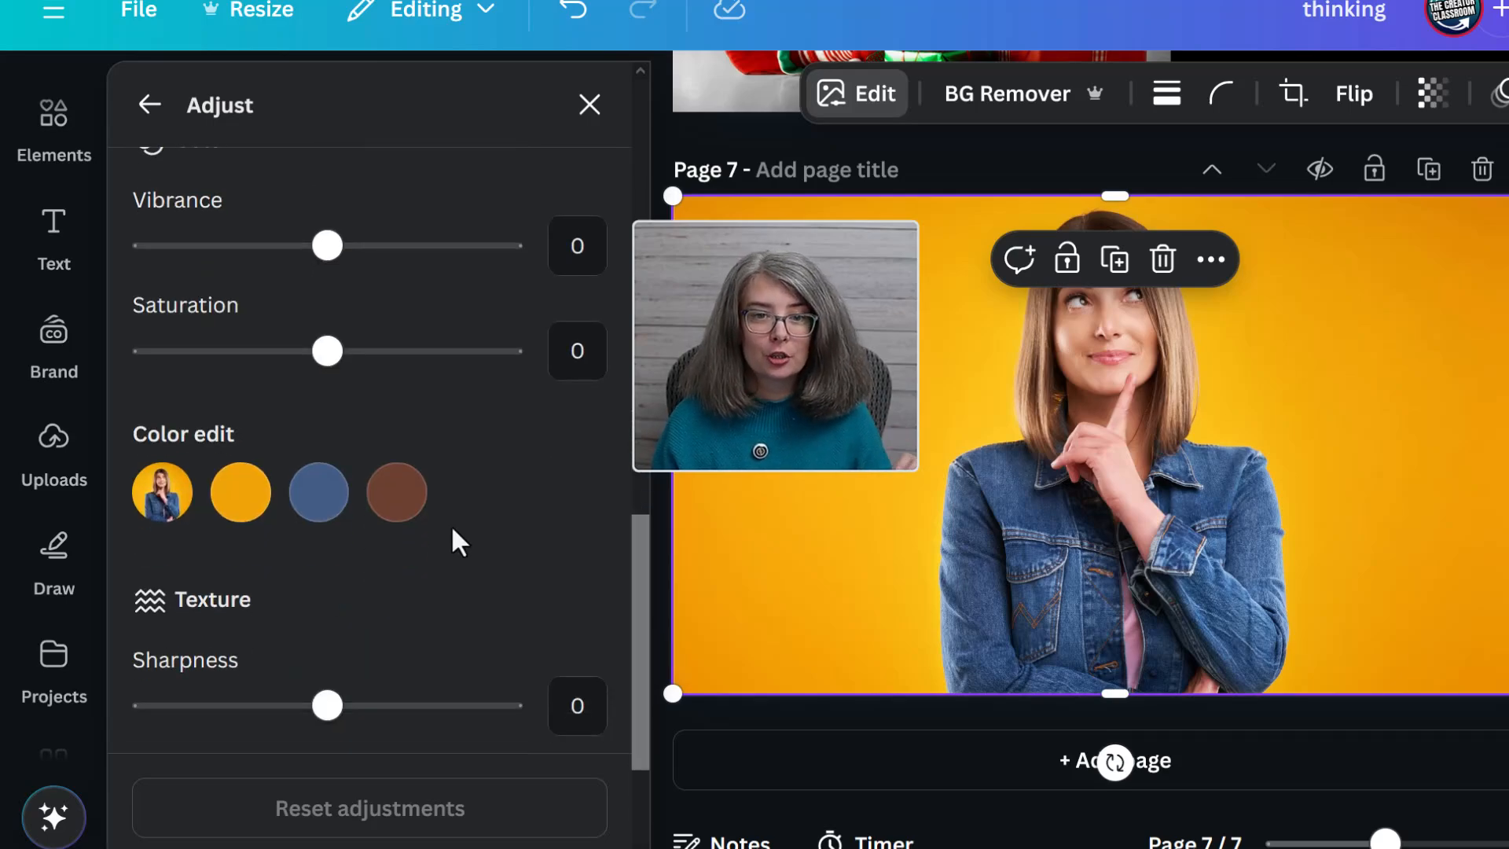
{"action": "left_click", "coordinate": [241, 494]}
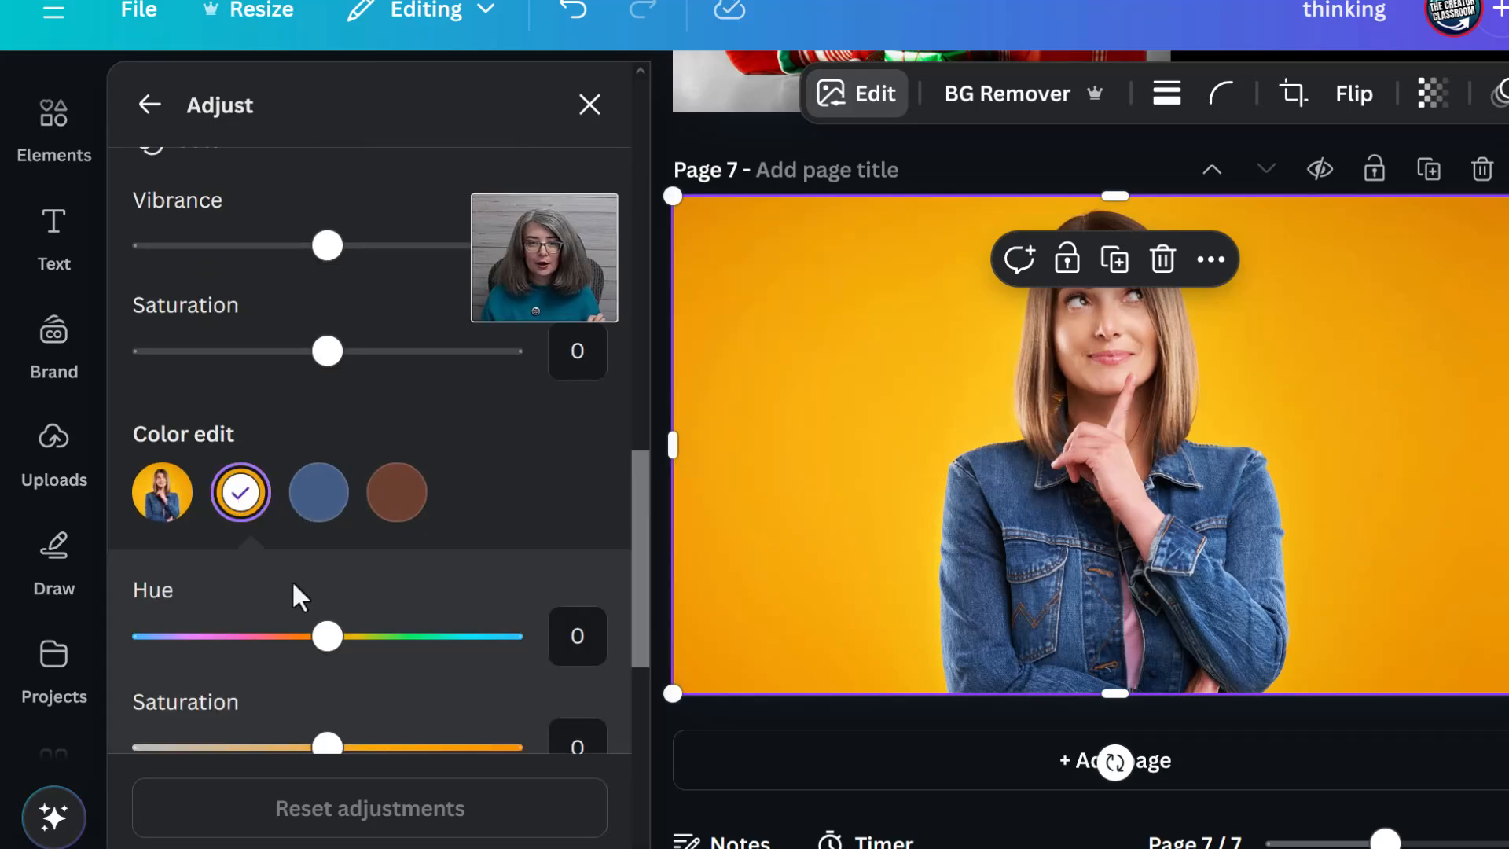
{"action": "scroll", "coordinate": [353, 487], "scroll_direction": "down", "scroll_amount": 3}
{"action": "left_click_drag", "start_coordinate": [399, 467], "coordinate": [243, 436]}
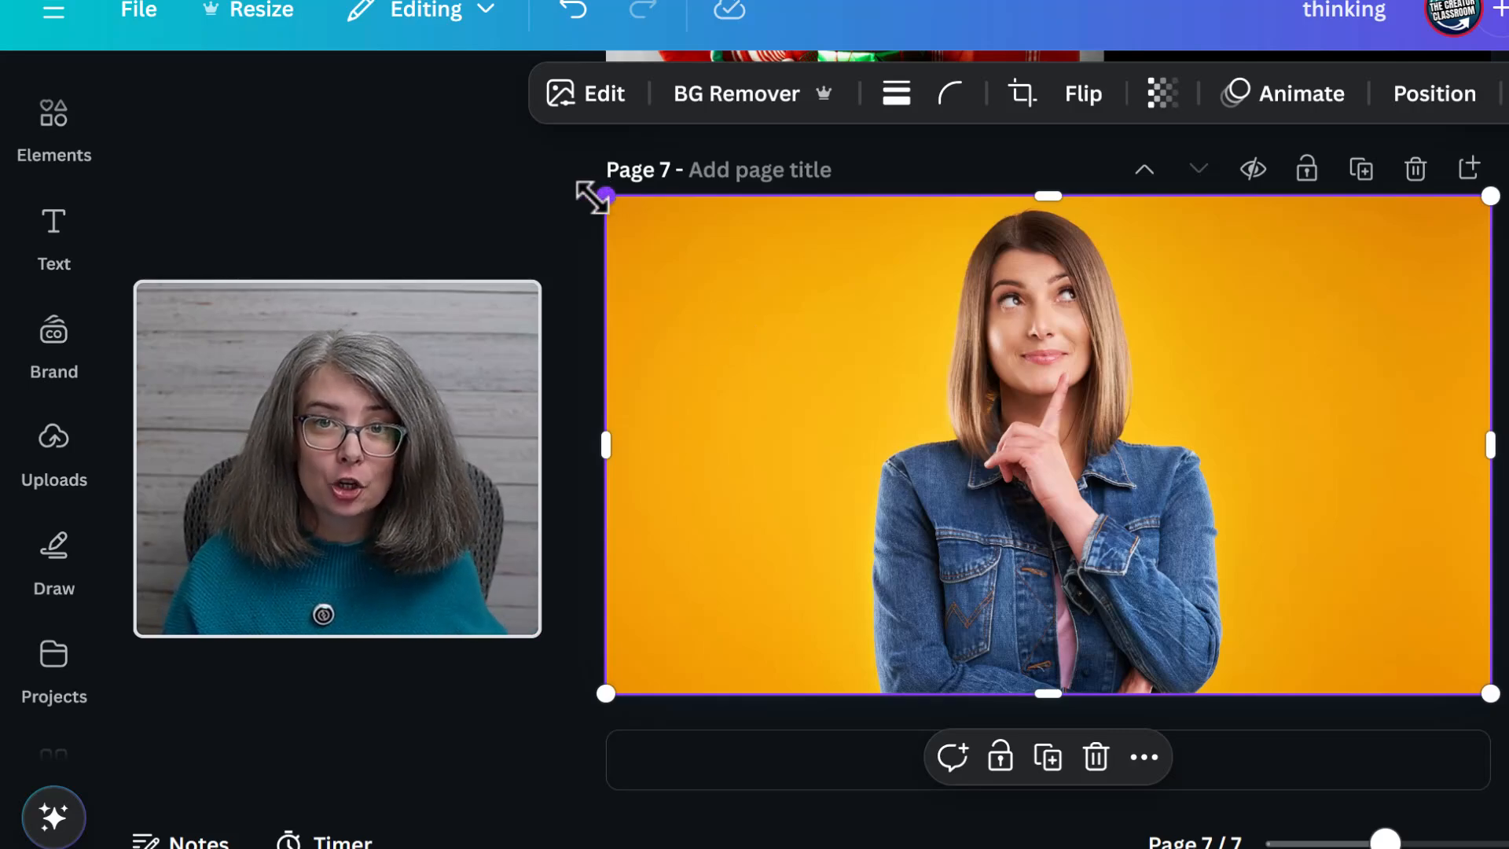
Separate the woman from the yellow background of the page 7 photo with Magic Grab.
{"action": "left_click", "coordinate": [593, 106]}
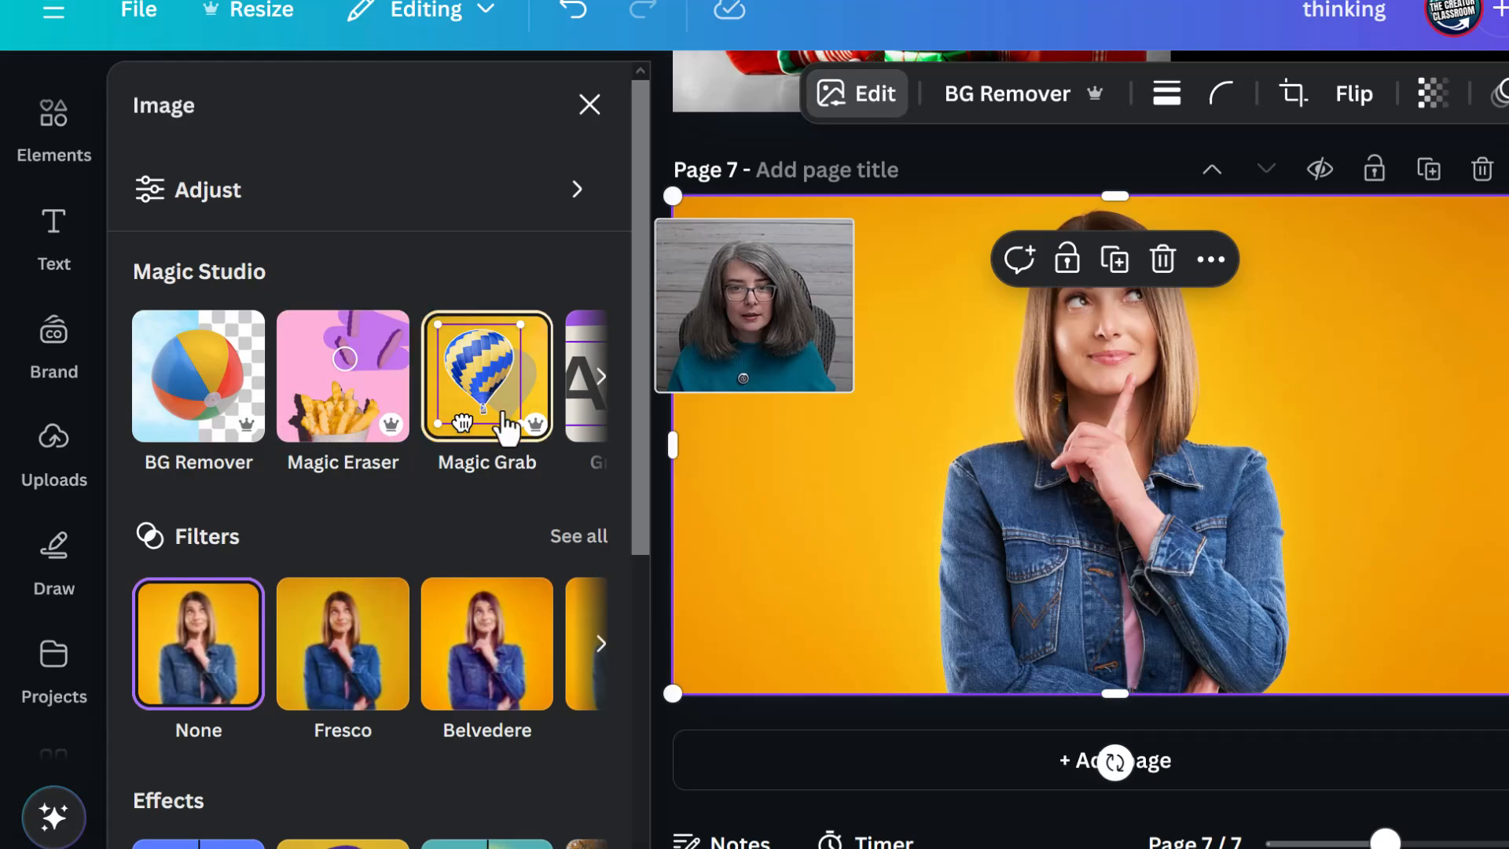
{"action": "left_click", "coordinate": [507, 428]}
{"action": "left_click", "coordinate": [1289, 541]}
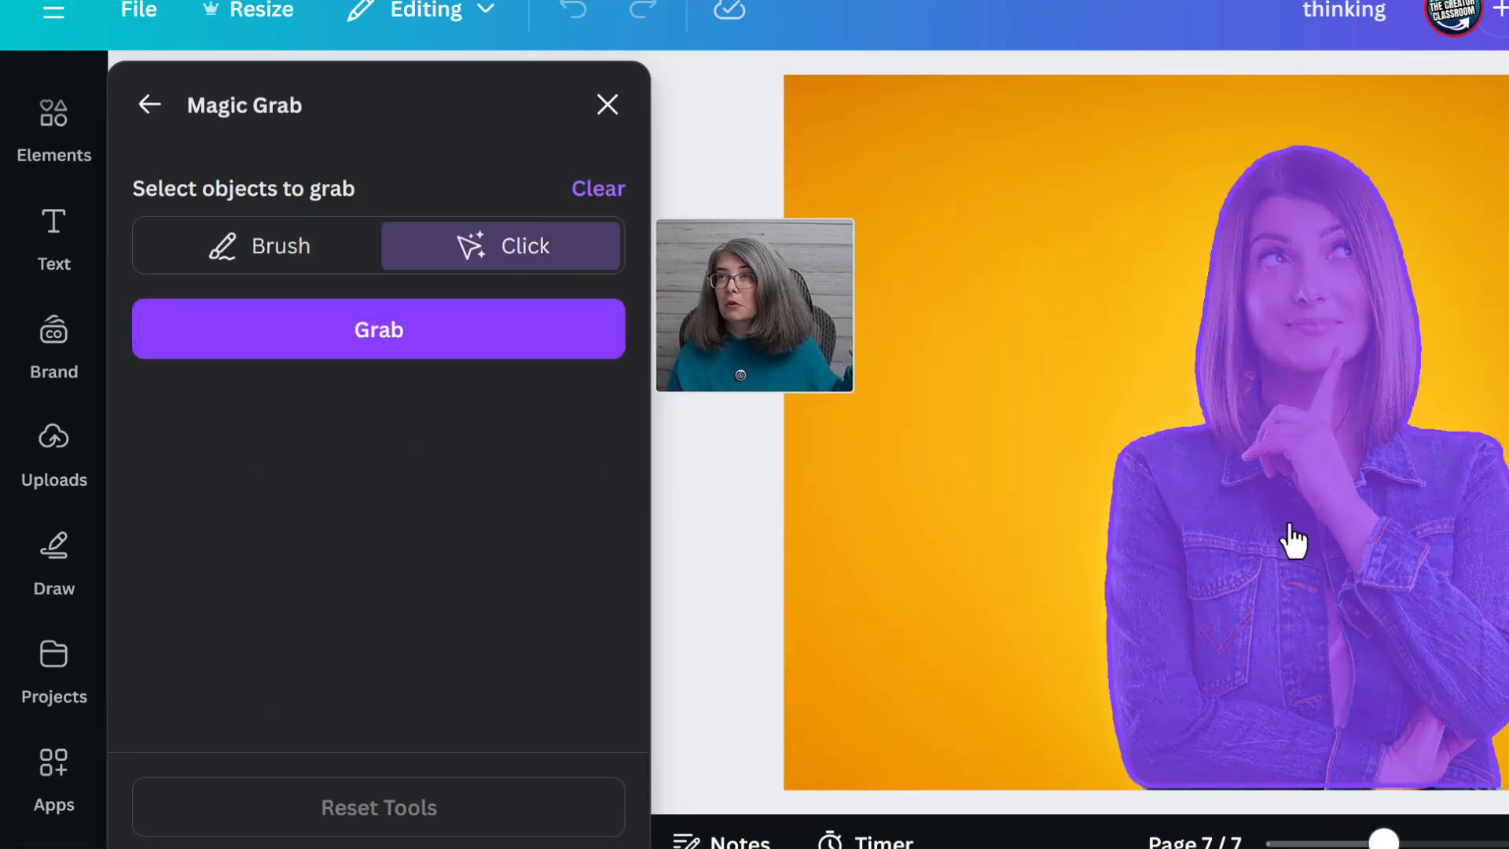
{"action": "left_click", "coordinate": [336, 346]}
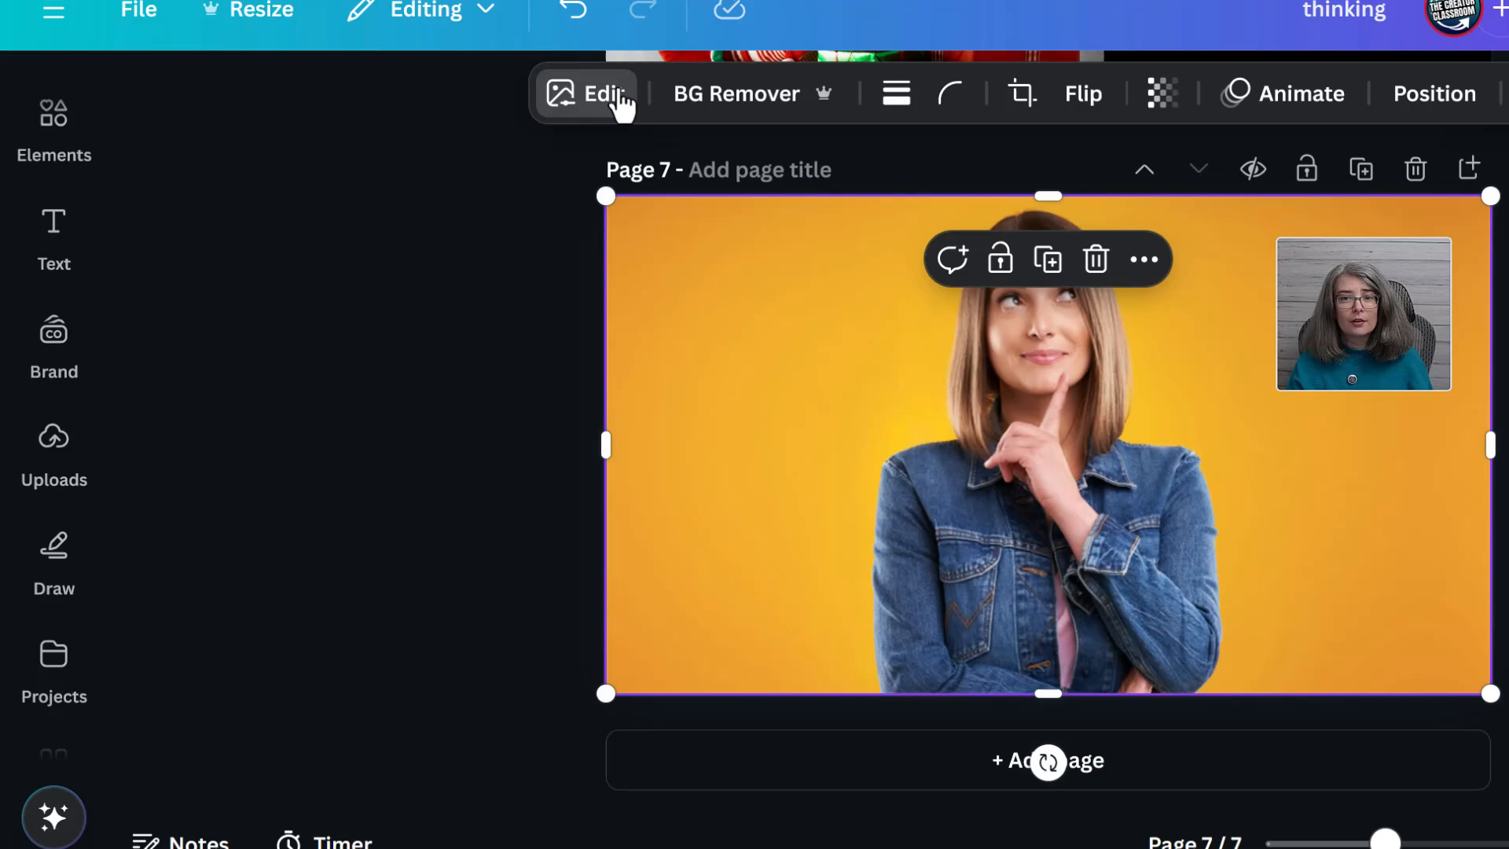
Shift the hue of the yellow in the page 7 background image to turquoise using the color edit adjustment.
{"action": "left_click", "coordinate": [621, 98]}
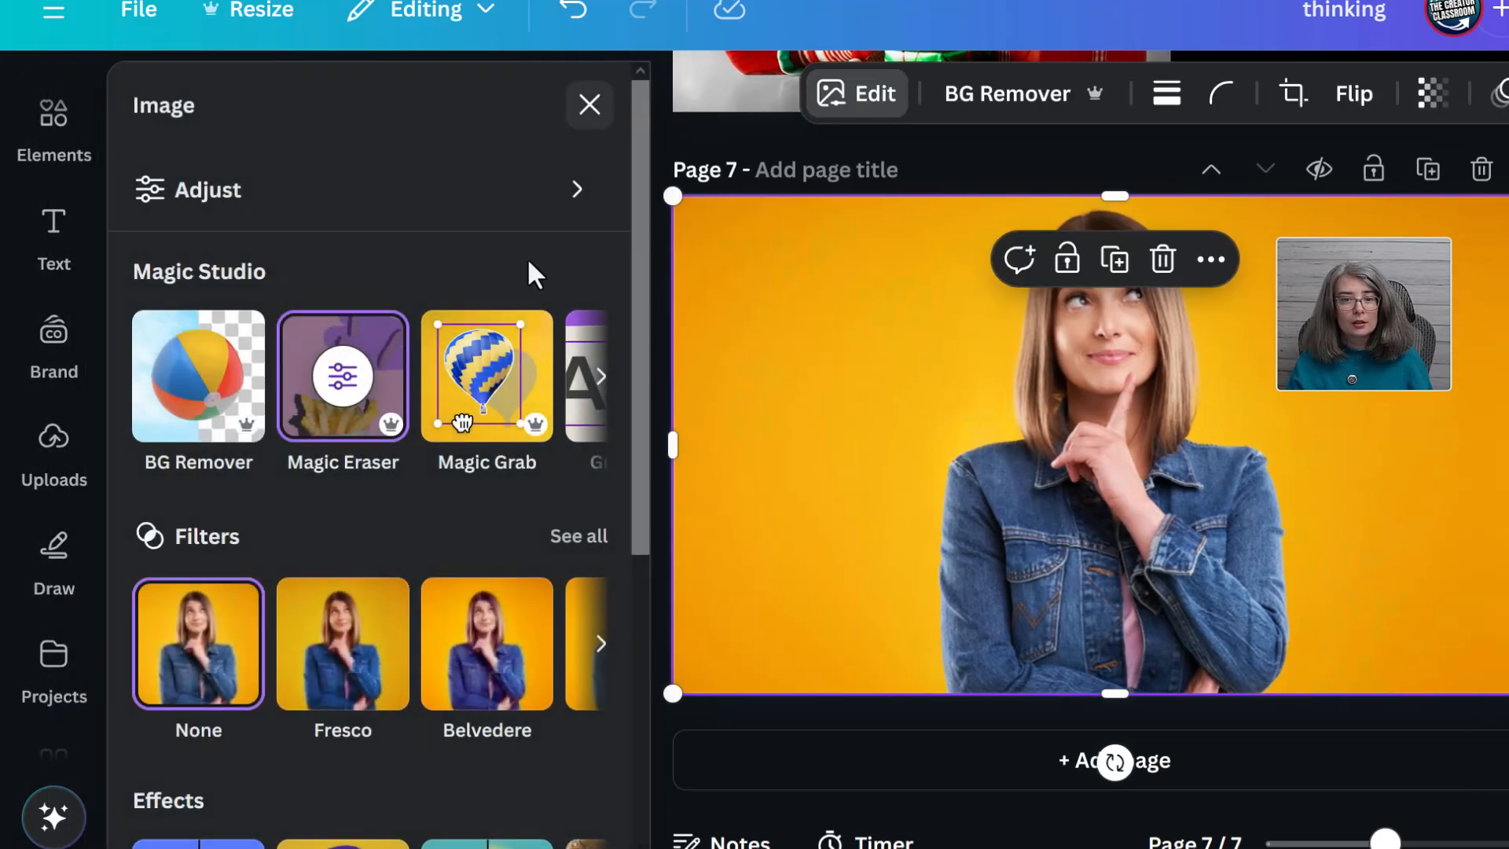
{"action": "scroll", "coordinate": [380, 550], "scroll_direction": "down", "scroll_amount": 5}
{"action": "scroll", "coordinate": [240, 205], "scroll_direction": "up", "scroll_amount": 5}
{"action": "left_click", "coordinate": [243, 202]}
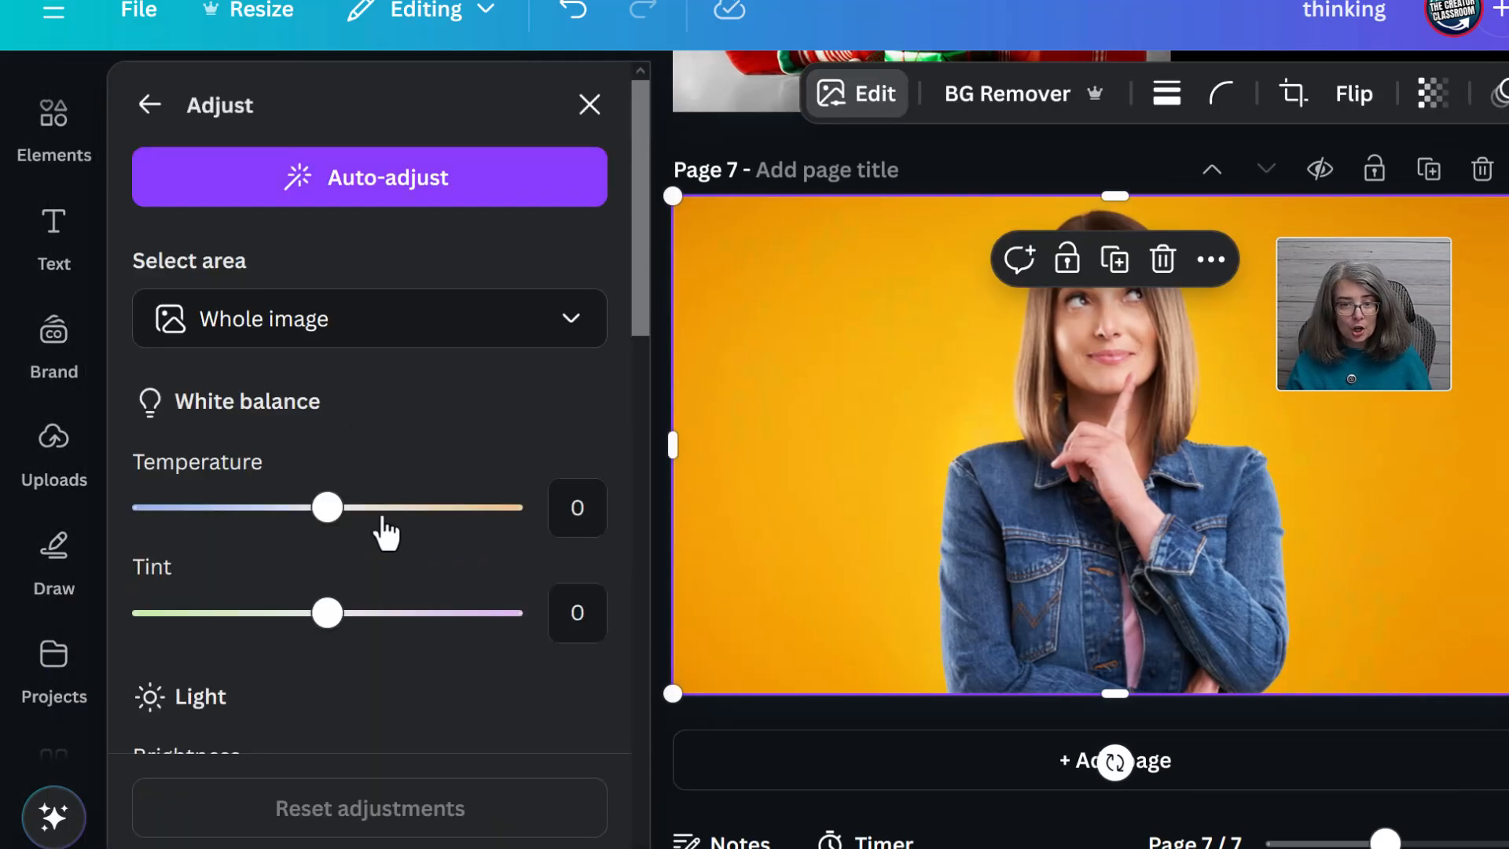
{"action": "scroll", "coordinate": [390, 645], "scroll_direction": "down", "scroll_amount": 10}
{"action": "left_click", "coordinate": [241, 279]}
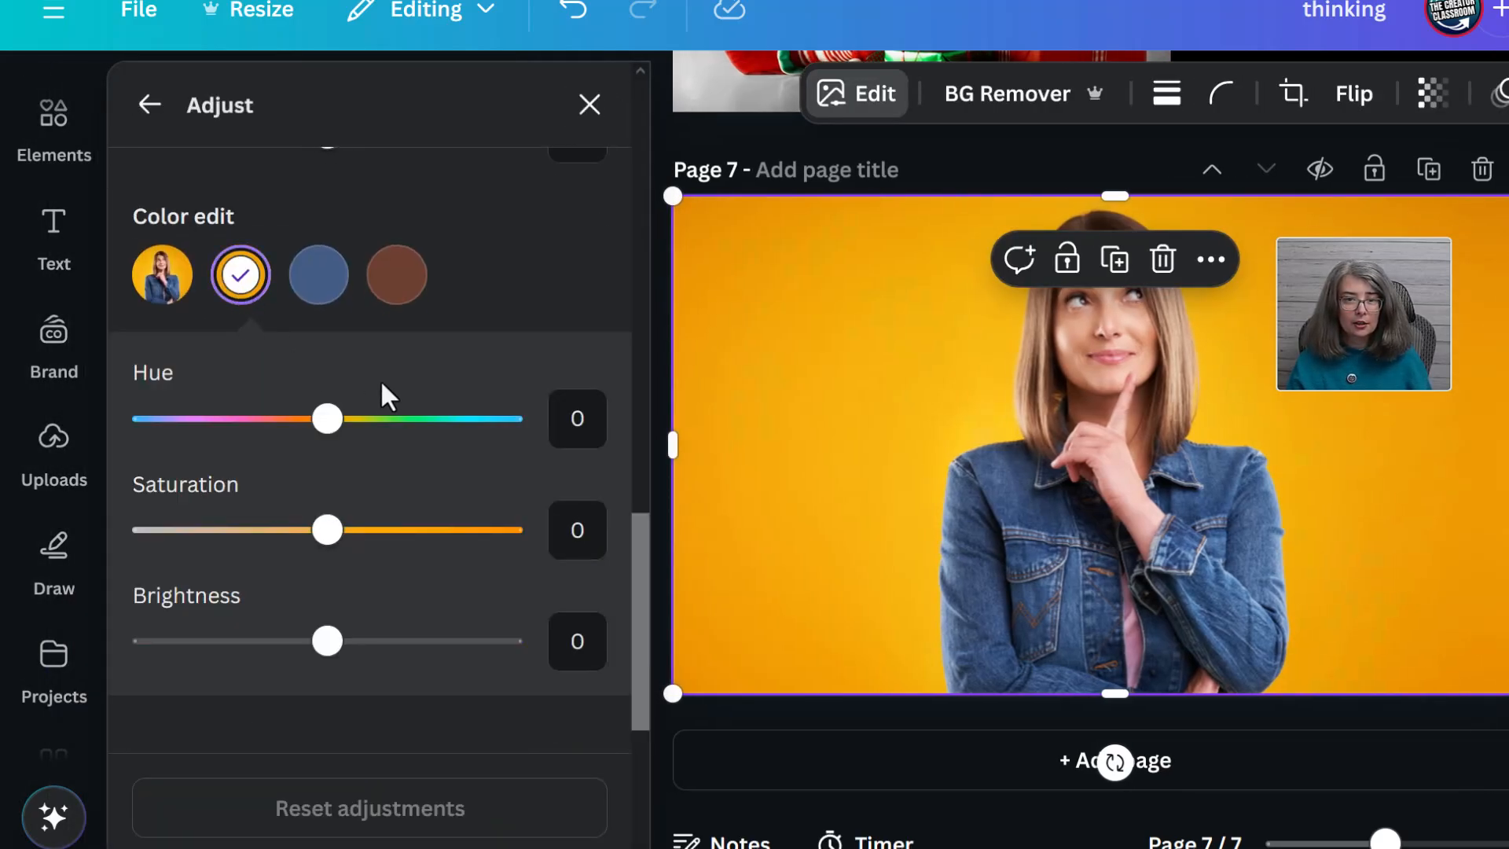
{"action": "left_click_drag", "start_coordinate": [410, 422], "coordinate": [456, 421]}
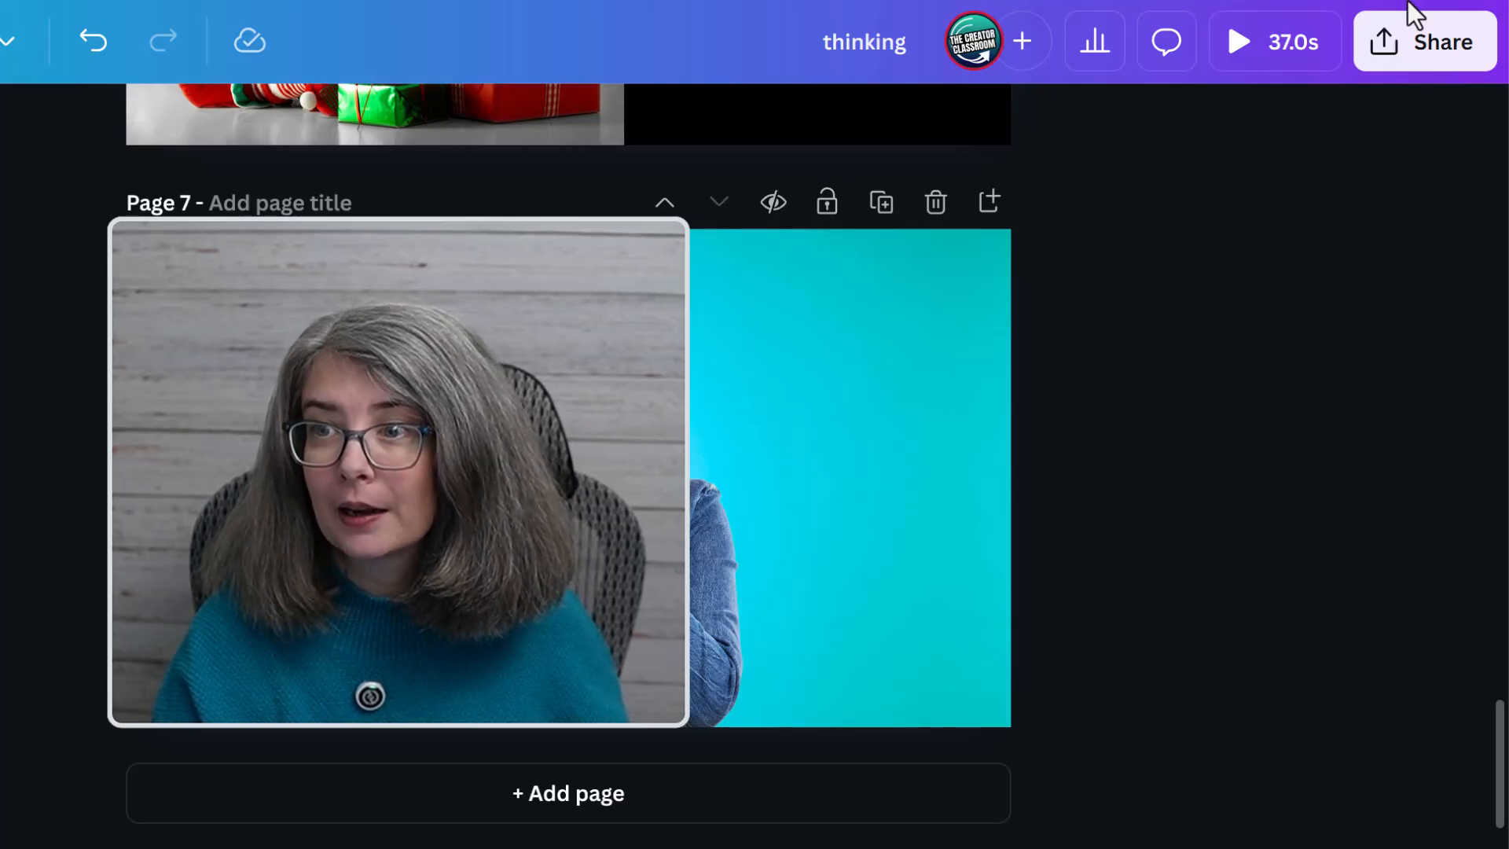
Set the design's download file type to PNG at size 1.5 for 1,920 × 1,080 px.
{"action": "left_click", "coordinate": [1415, 48]}
{"action": "left_click", "coordinate": [966, 652]}
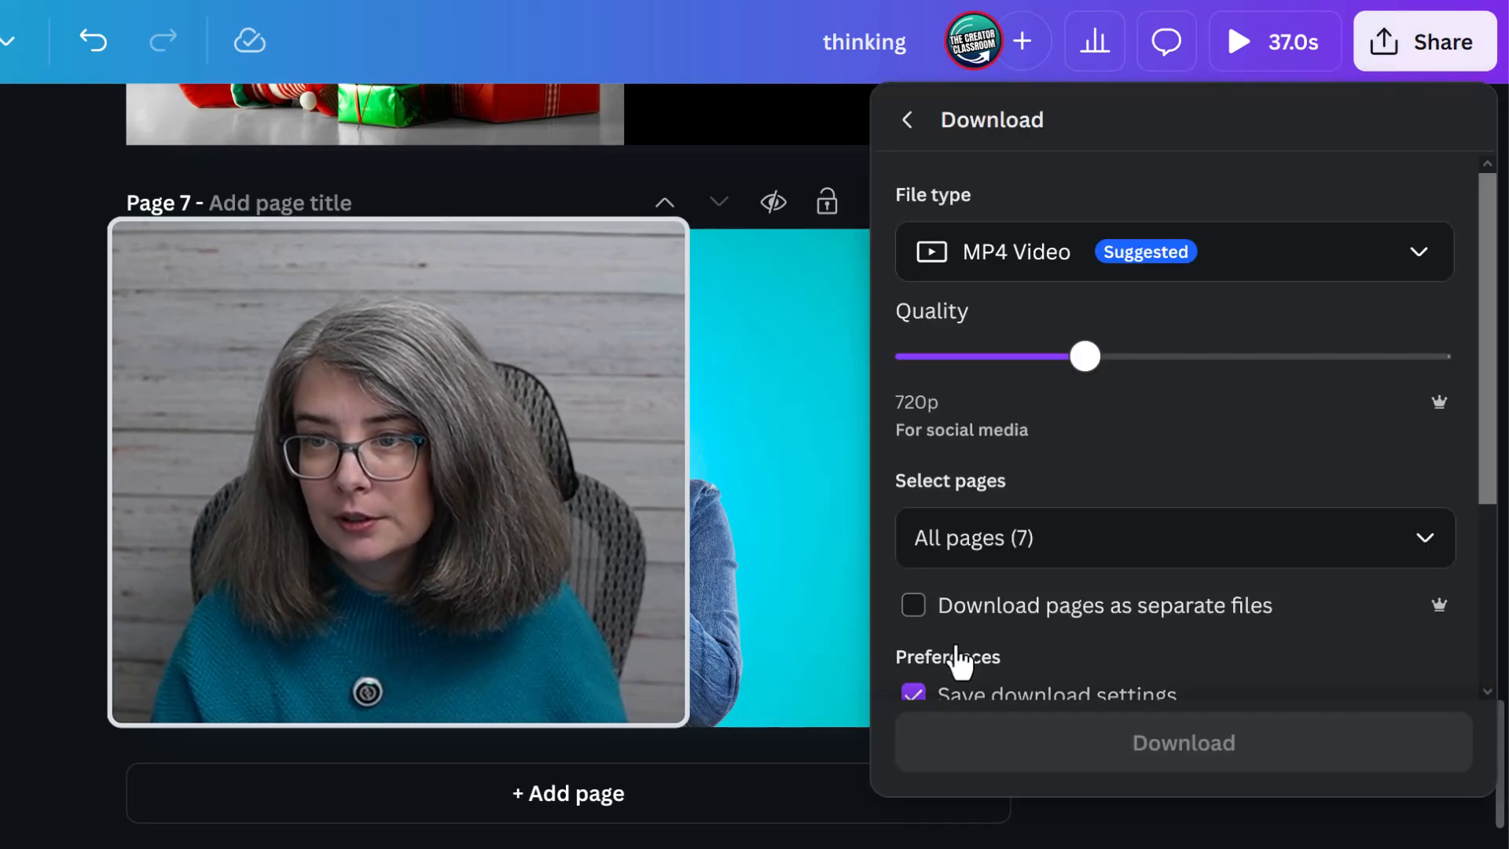
{"action": "left_click", "coordinate": [1421, 258]}
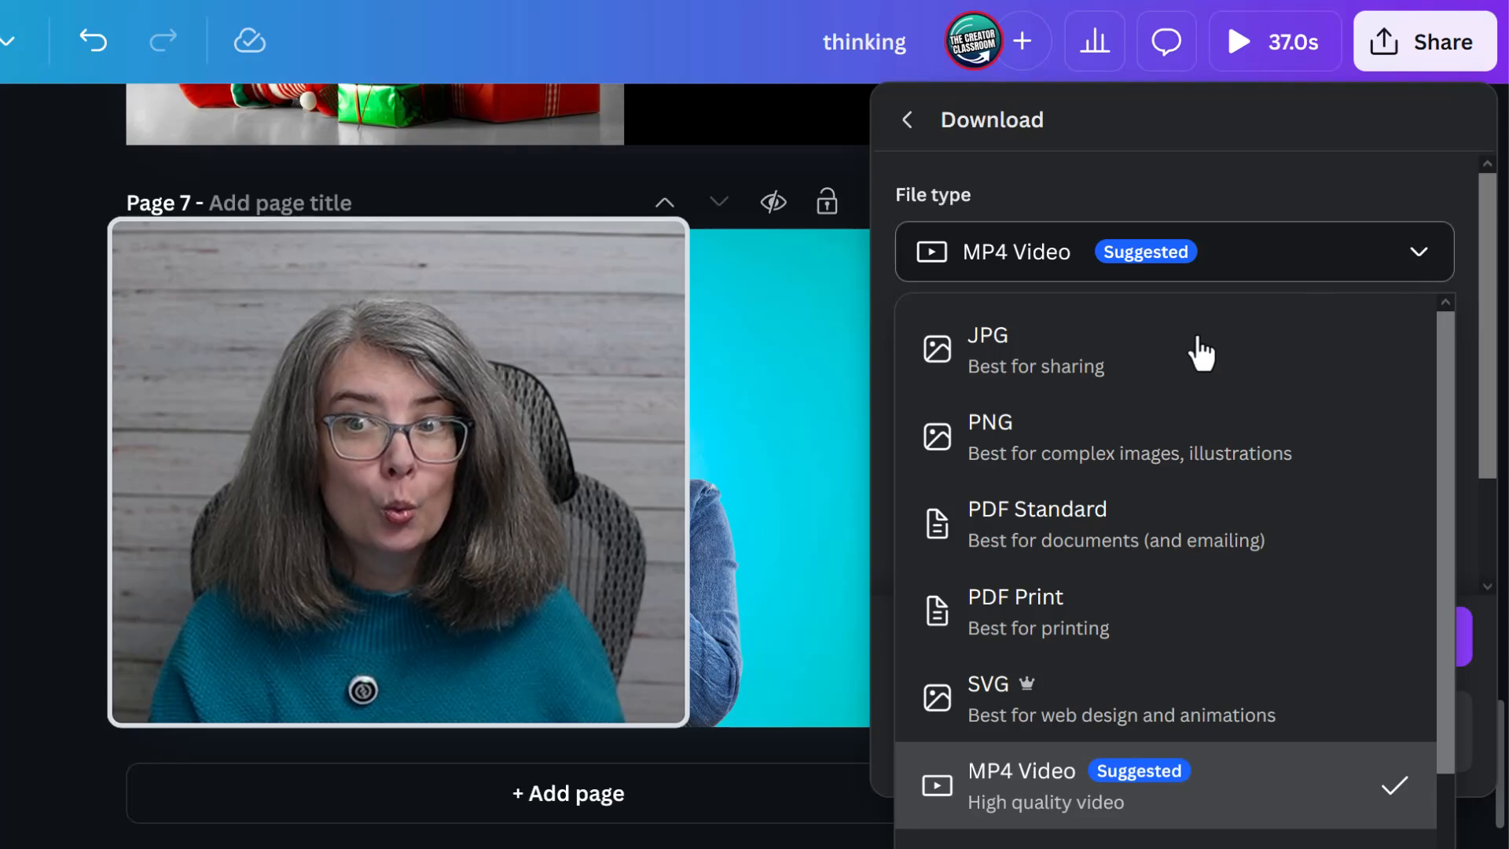
{"action": "left_click", "coordinate": [1188, 354]}
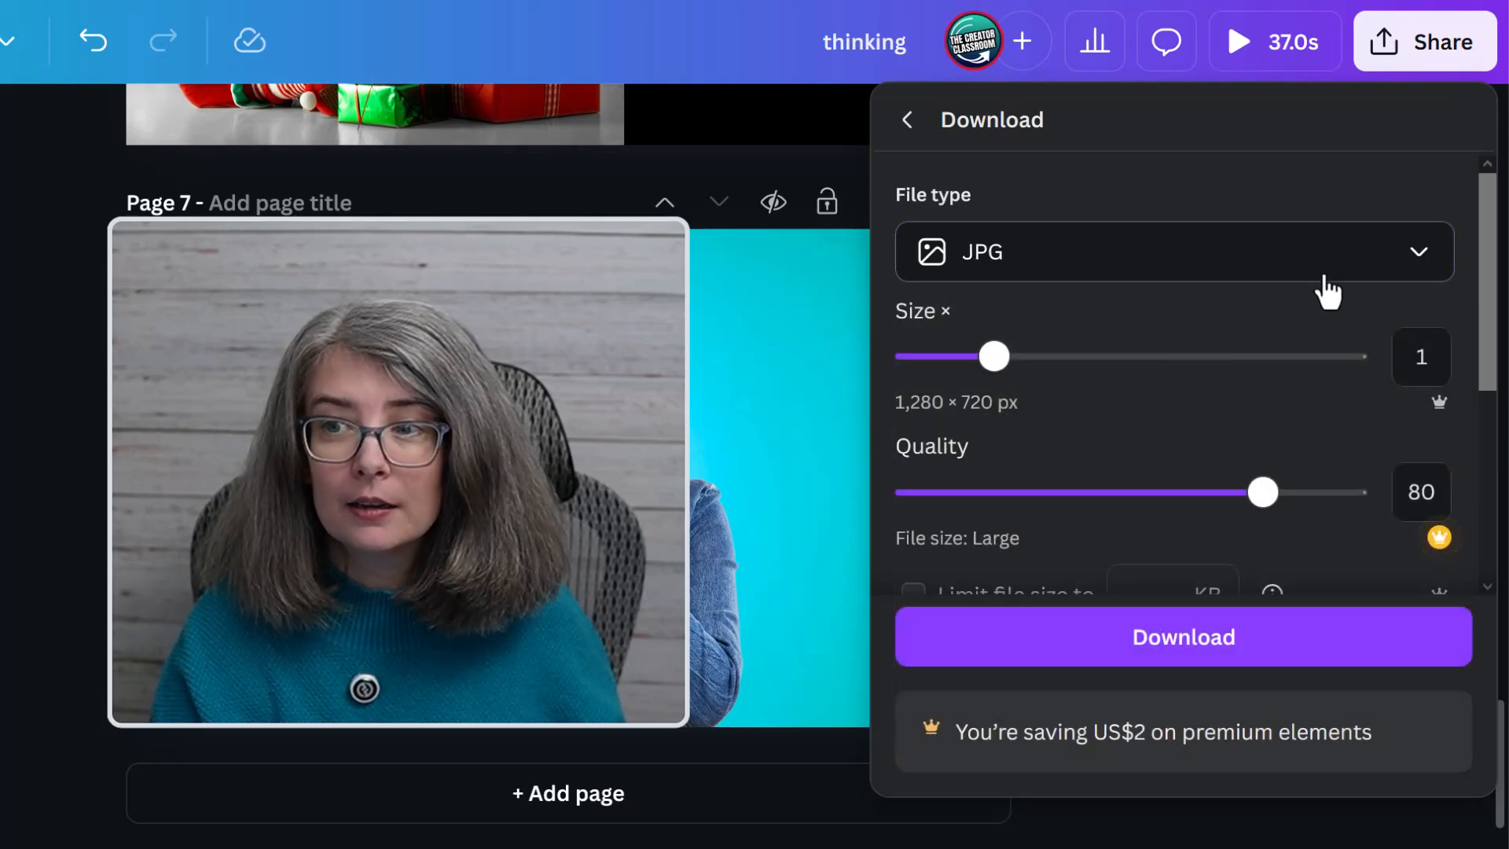
{"action": "left_click", "coordinate": [1353, 269]}
{"action": "left_click", "coordinate": [1106, 462]}
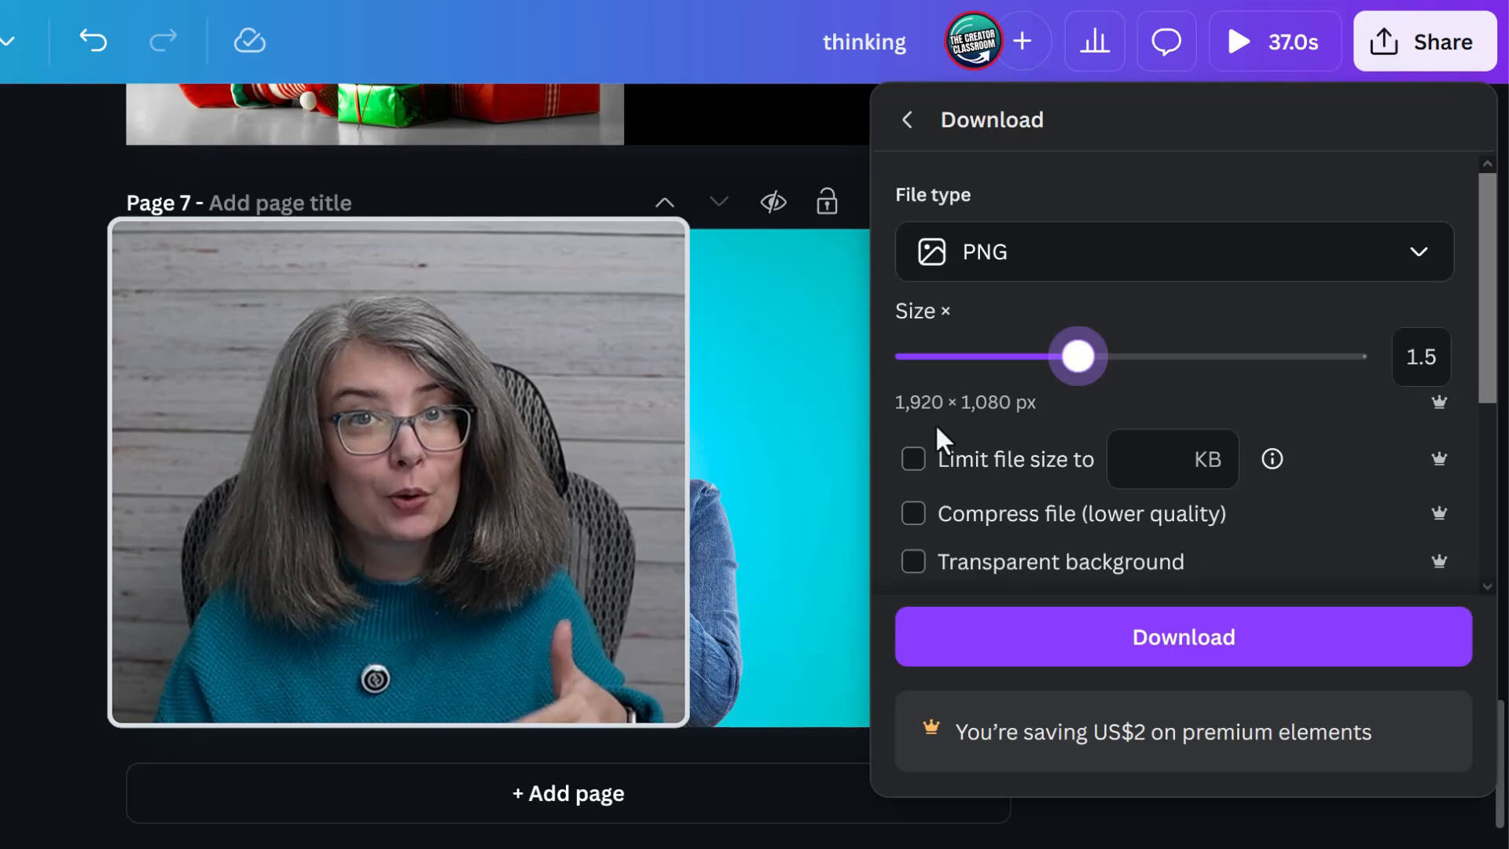
{"action": "scroll", "coordinate": [950, 283], "scroll_direction": "down", "scroll_amount": 3}
{"action": "left_click", "coordinate": [949, 267]}
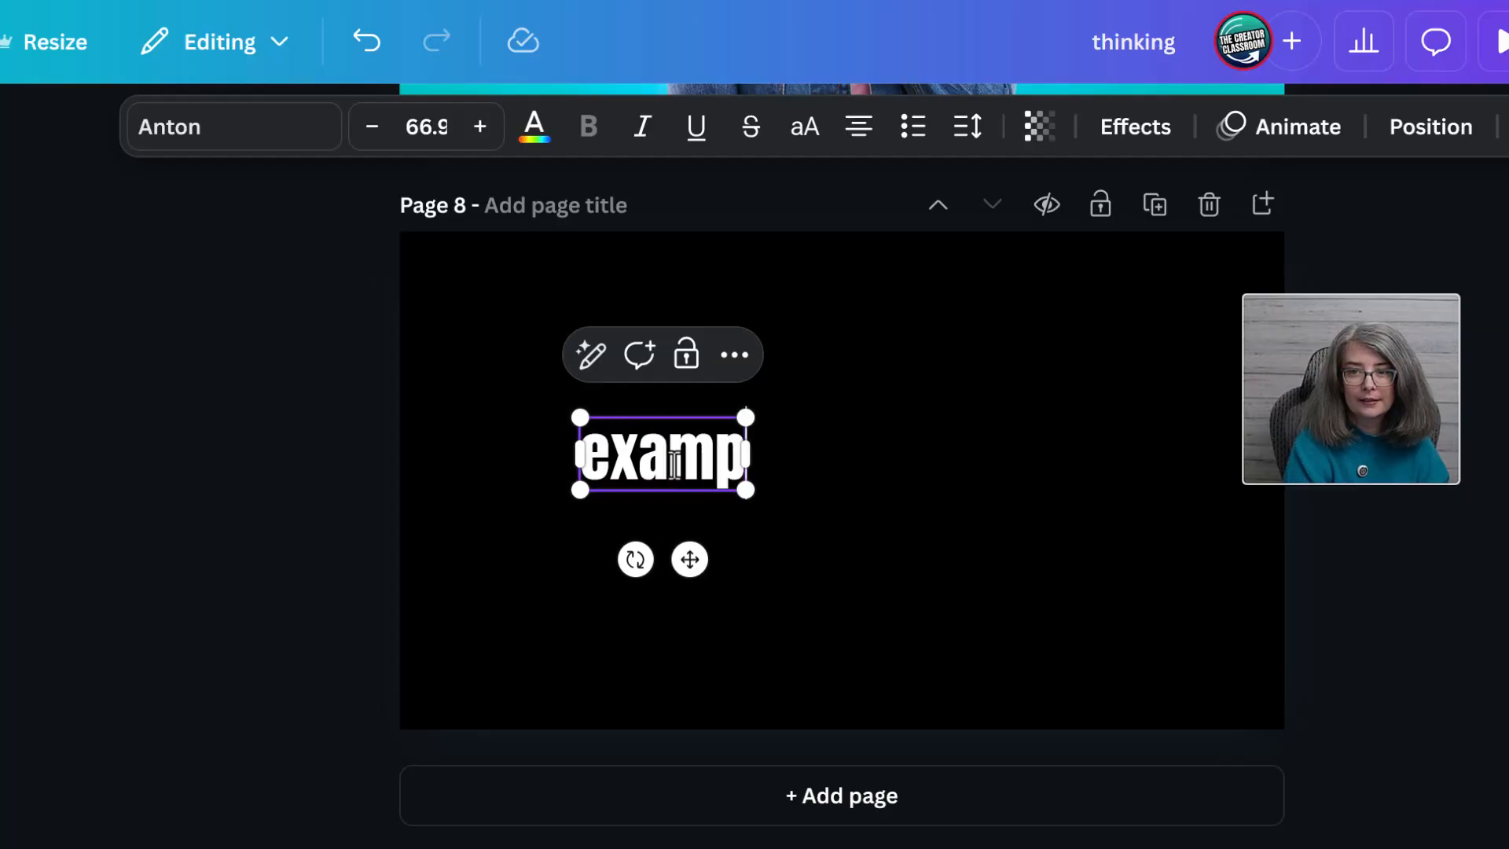
Complete the page 8 text as "example of lower third" and place it near the page's lower edge.
{"action": "type", "text": "le of"}
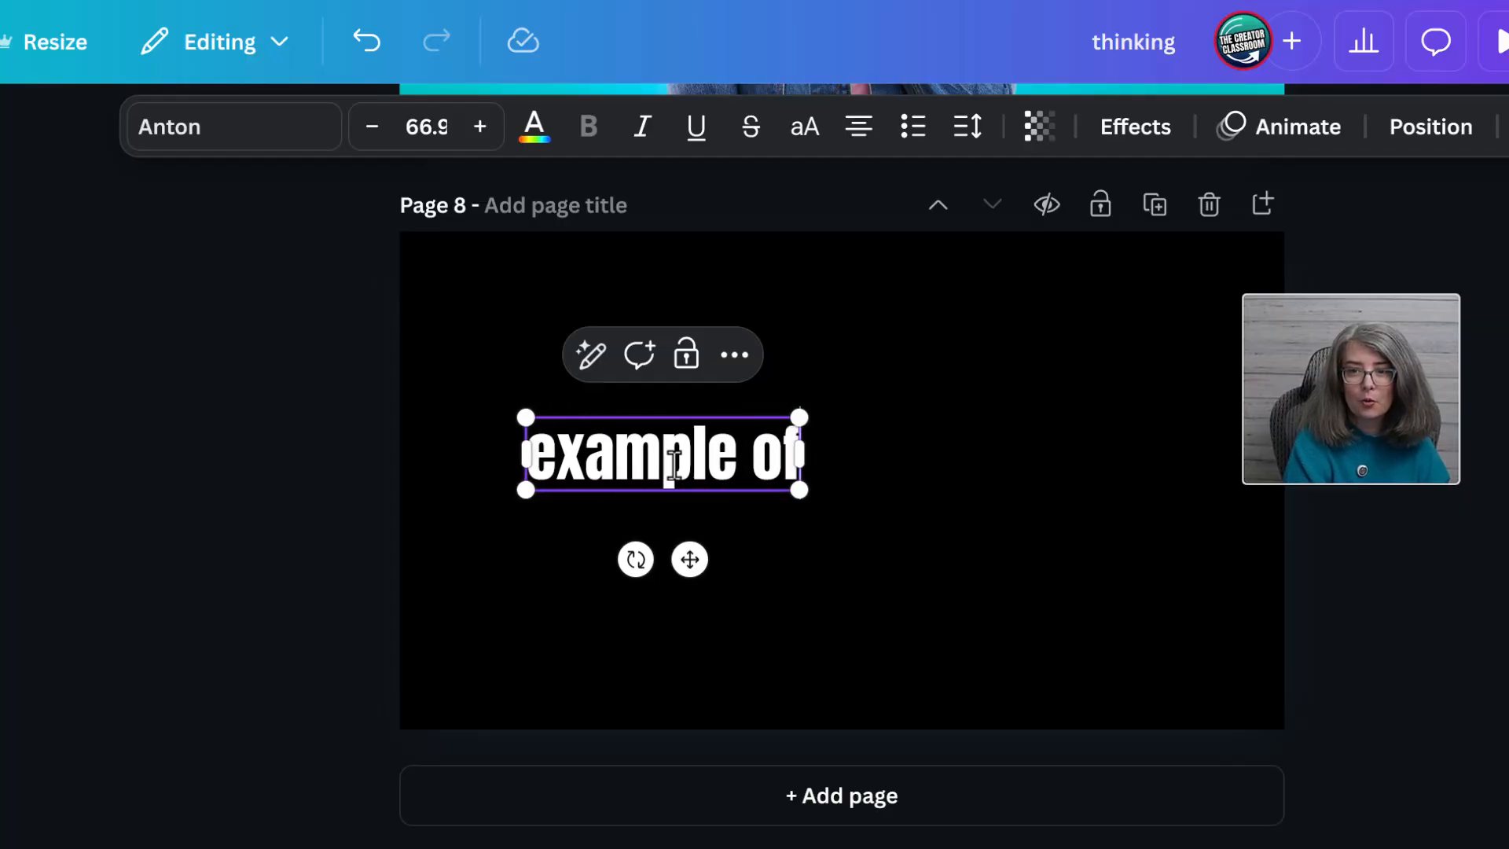
{"action": "type", "text": " lower third"}
Give the lower-third text a Background effect and scale it down to font size 53.5.
{"action": "left_click", "coordinate": [1135, 126]}
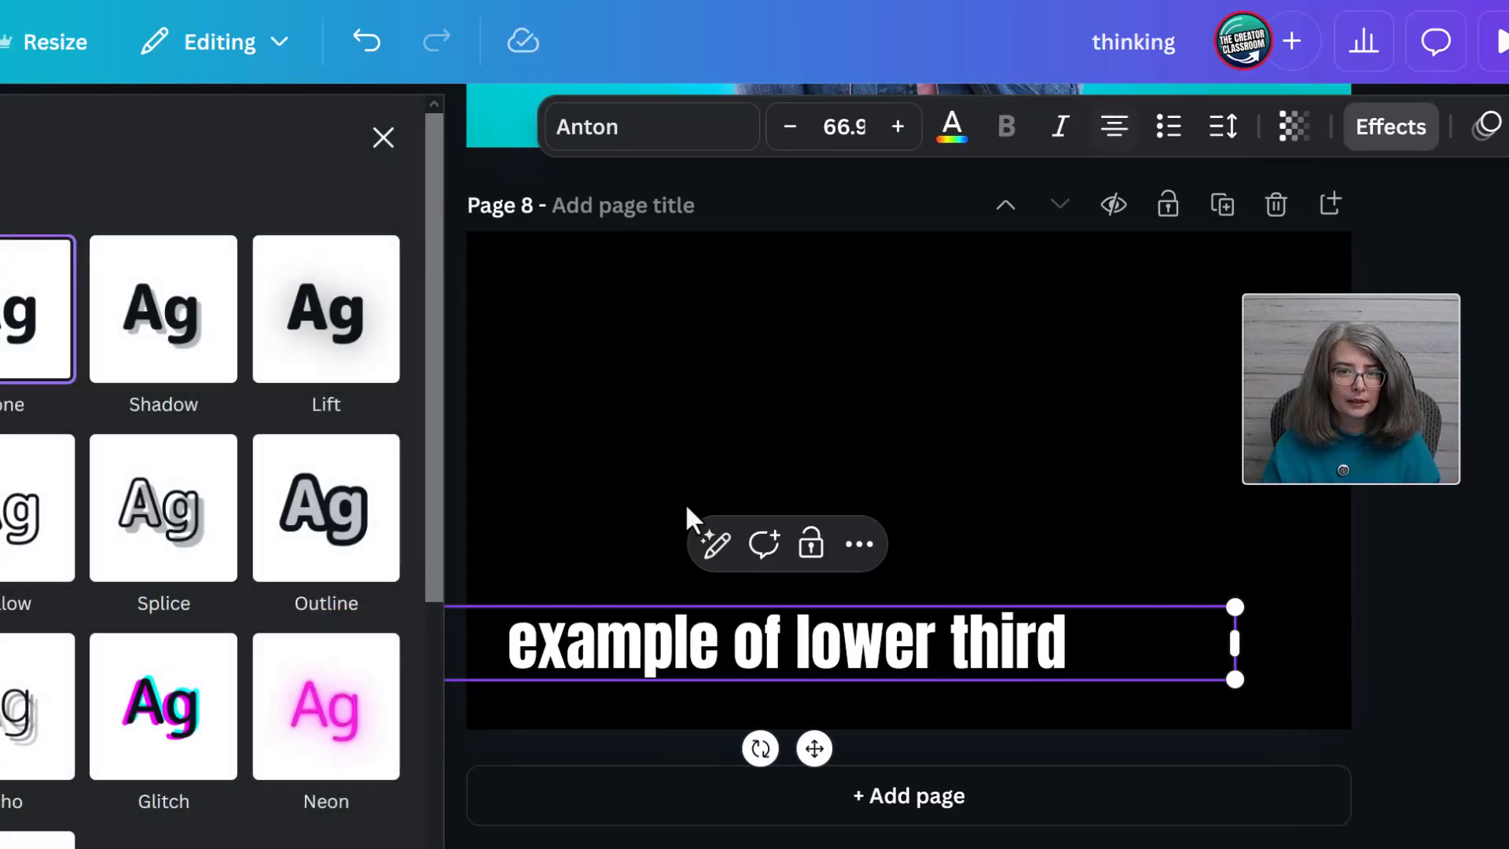
{"action": "scroll", "coordinate": [176, 691], "scroll_direction": "down", "scroll_amount": 3}
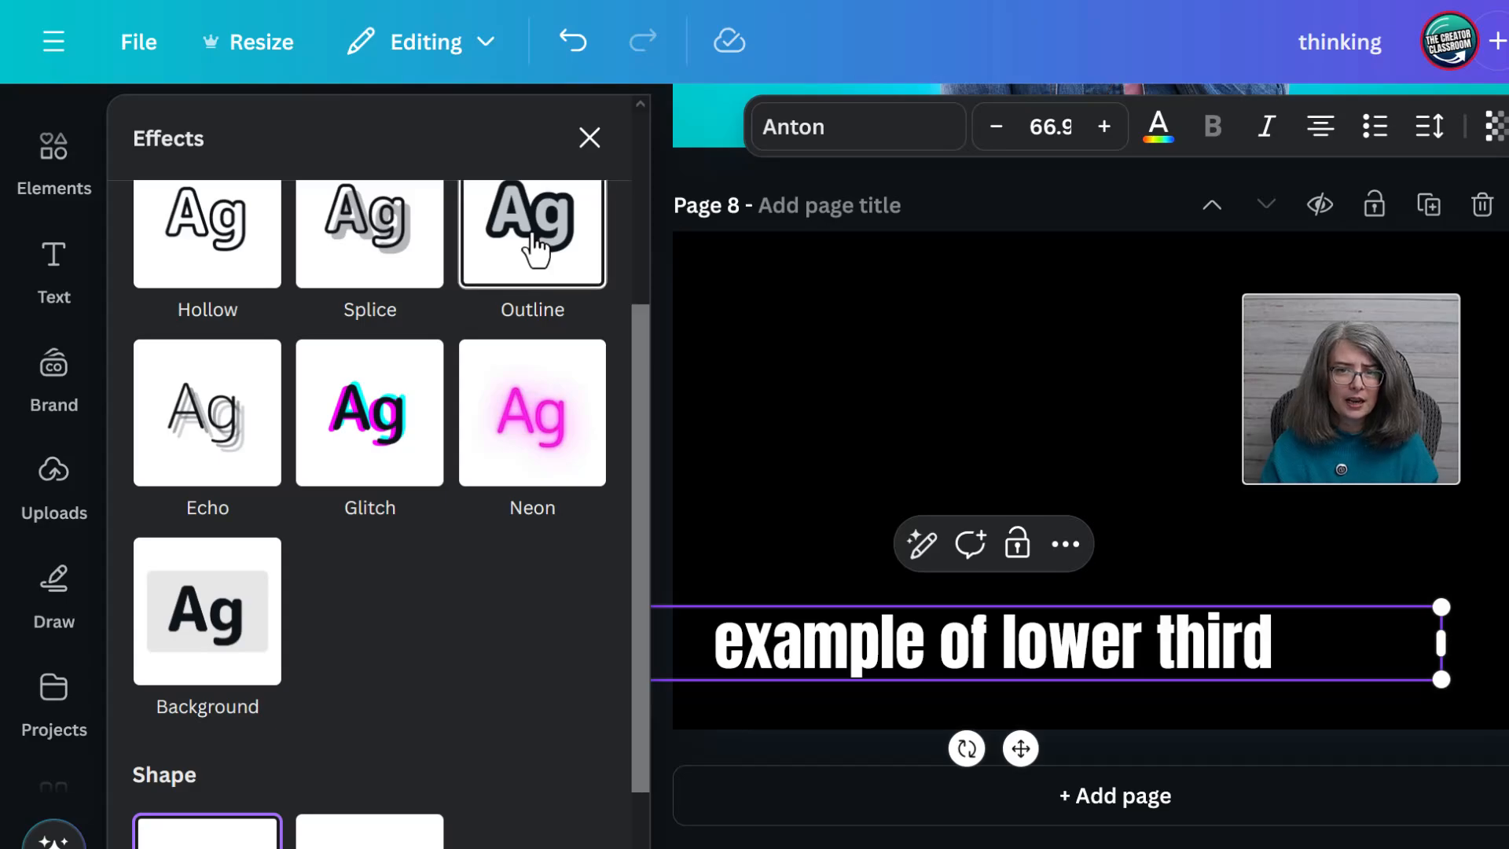
{"action": "left_click", "coordinate": [198, 638]}
{"action": "left_click", "coordinate": [1071, 478]}
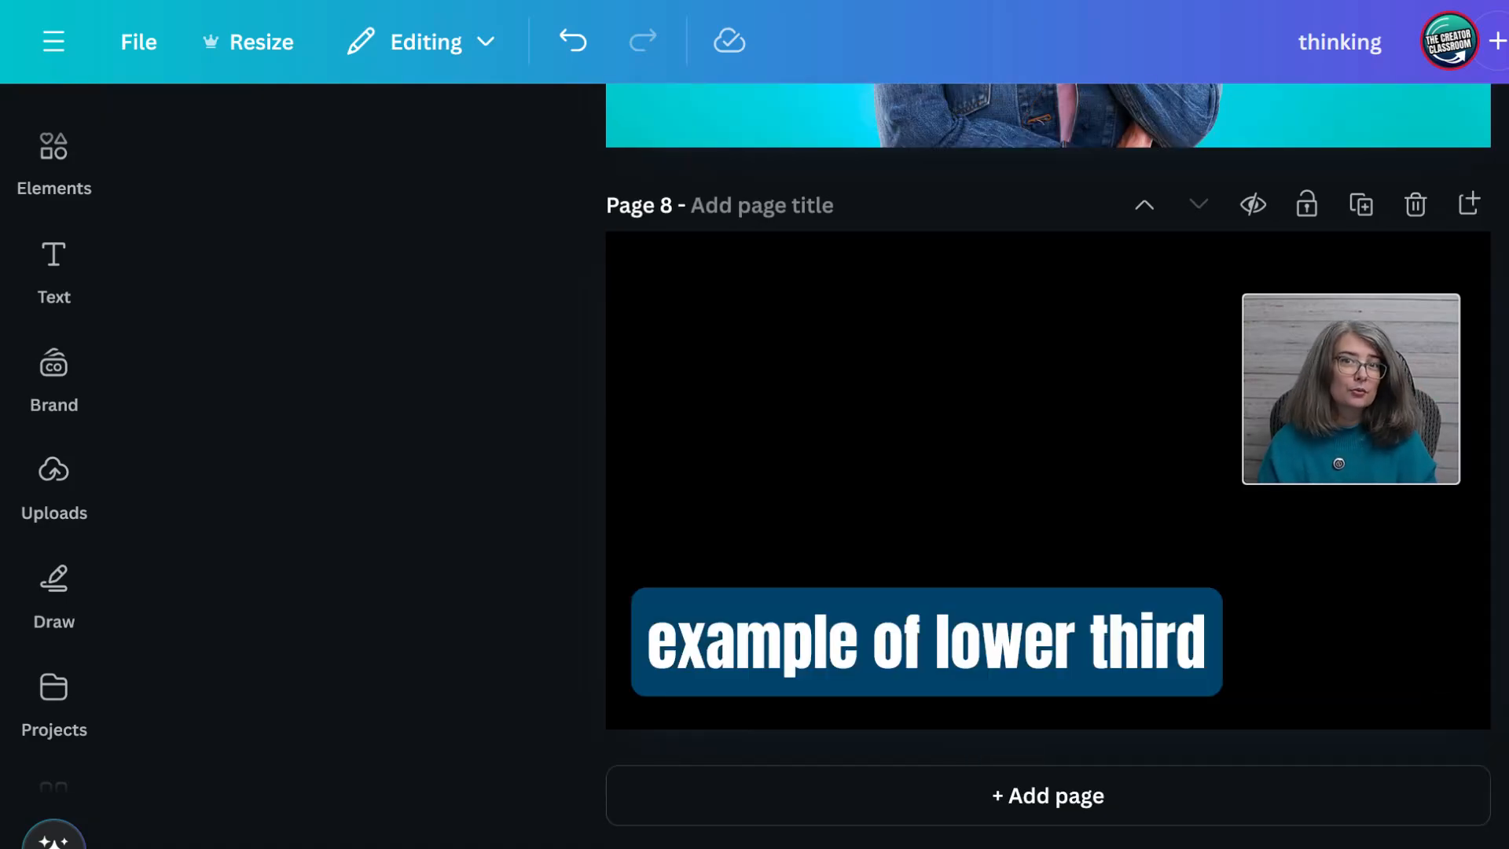
{"action": "left_click", "coordinate": [1120, 643]}
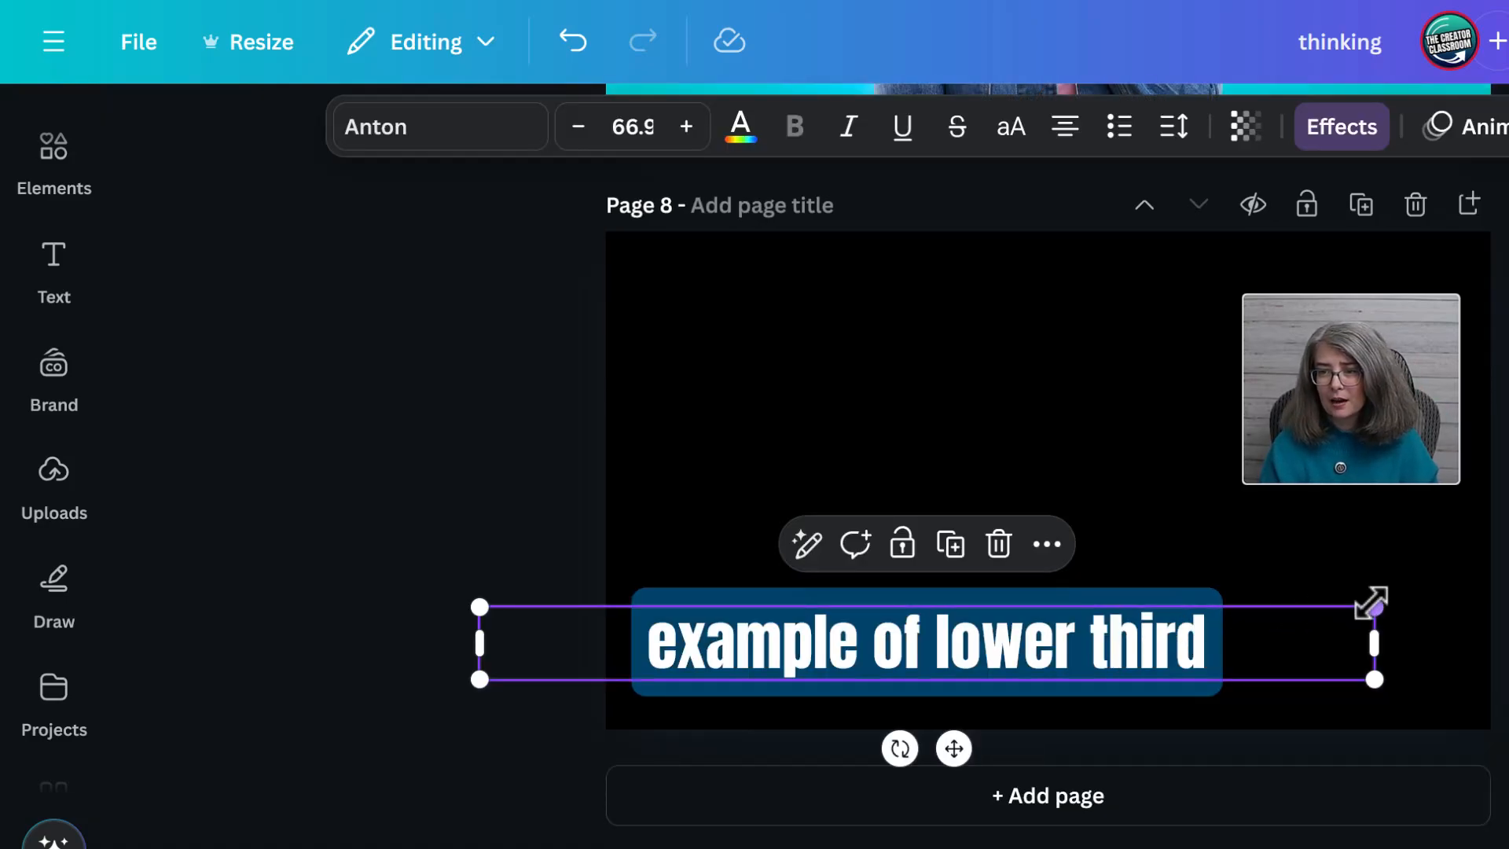
{"action": "left_click_drag", "start_coordinate": [1378, 605], "coordinate": [1192, 620]}
Set the PNG download size to 1.5 for a 1,920 × 1,080 px export.
{"action": "left_click", "coordinate": [1508, 33]}
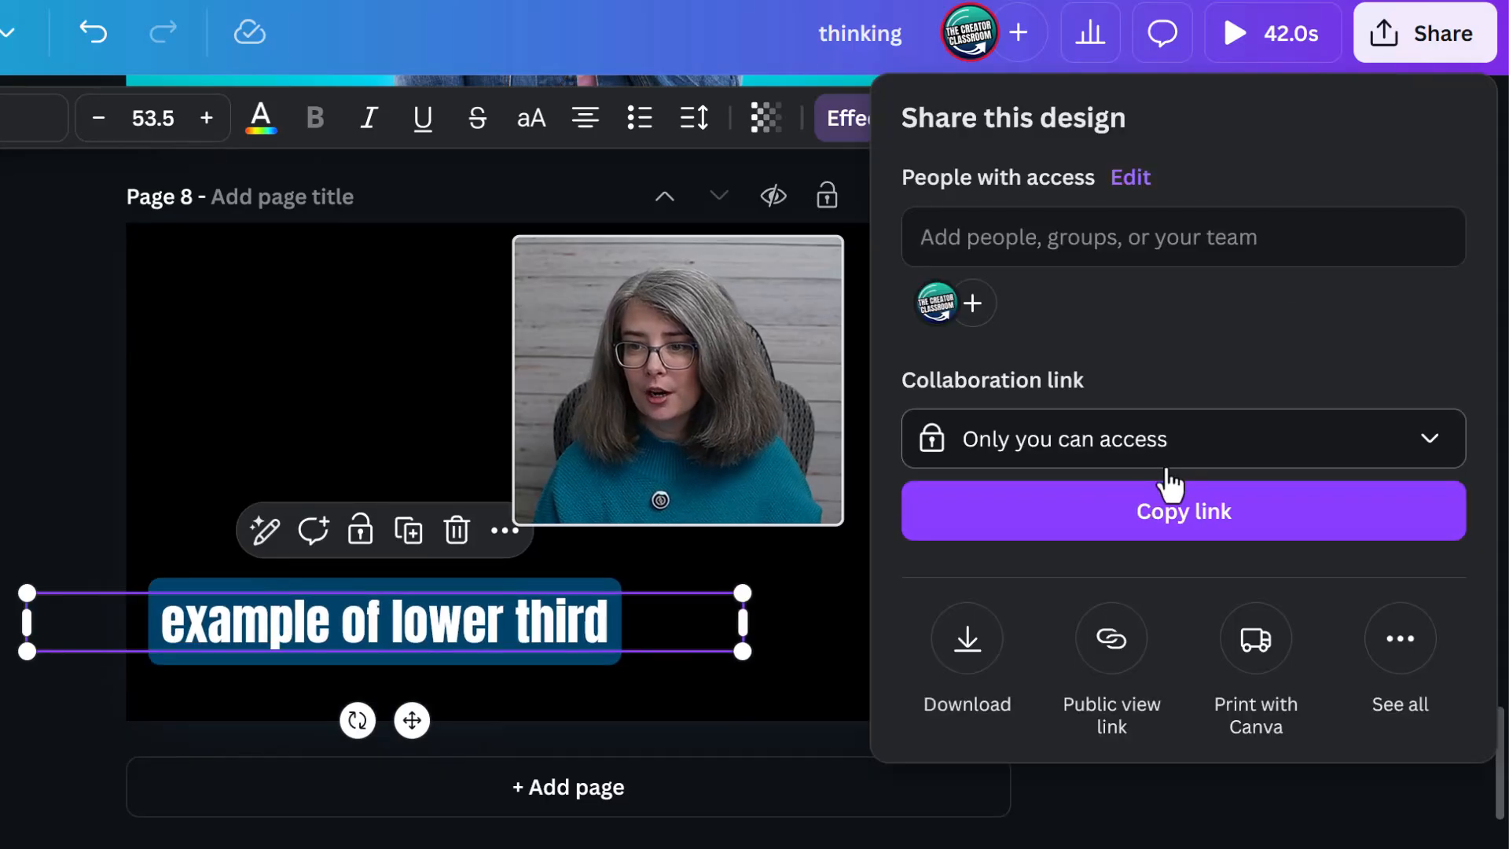
{"action": "left_click", "coordinate": [955, 636]}
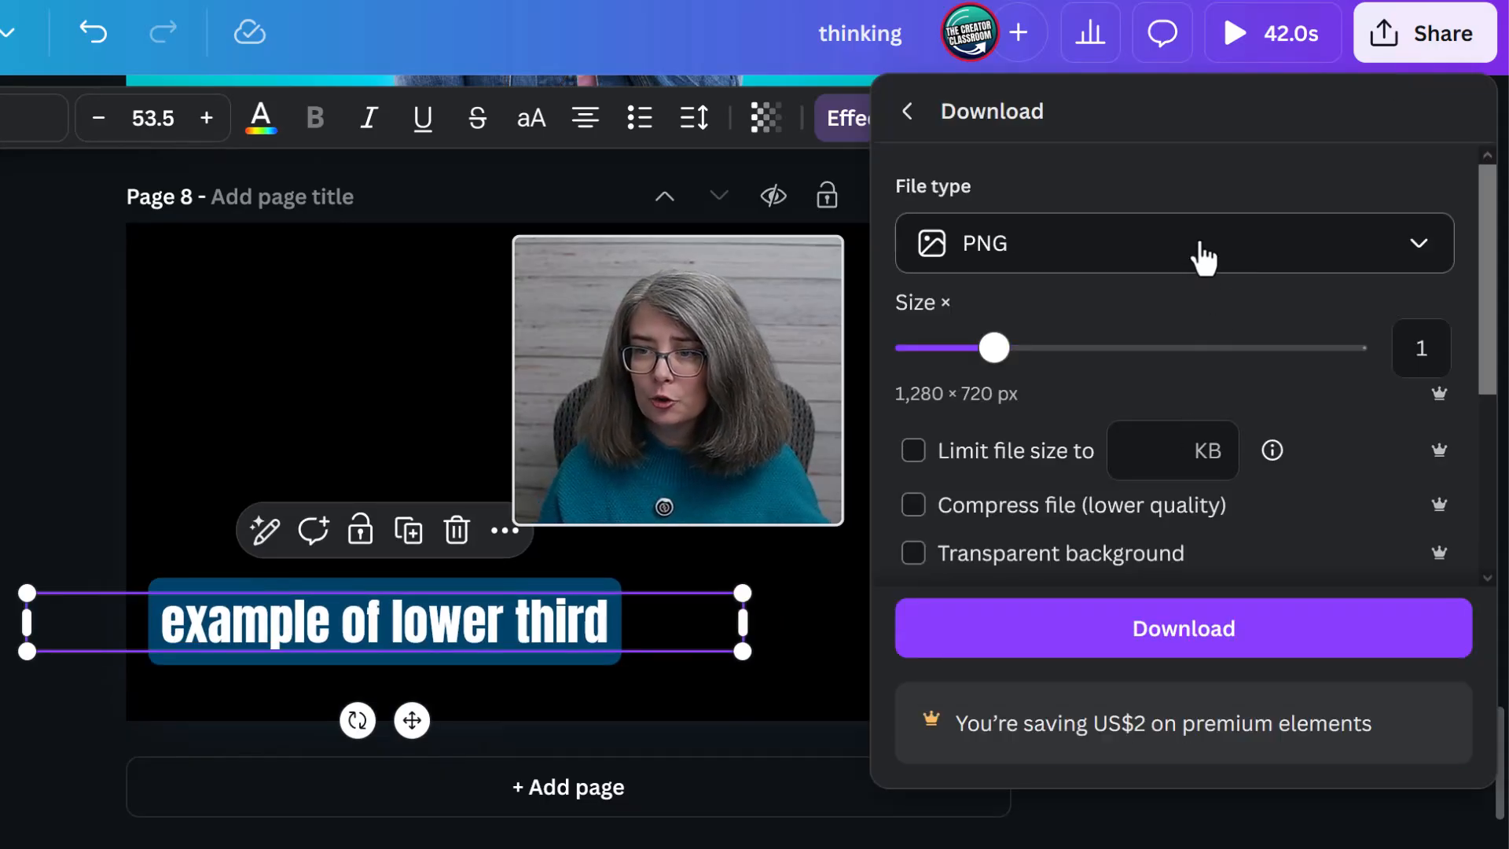
{"action": "scroll", "coordinate": [1140, 436], "scroll_direction": "down", "scroll_amount": 3}
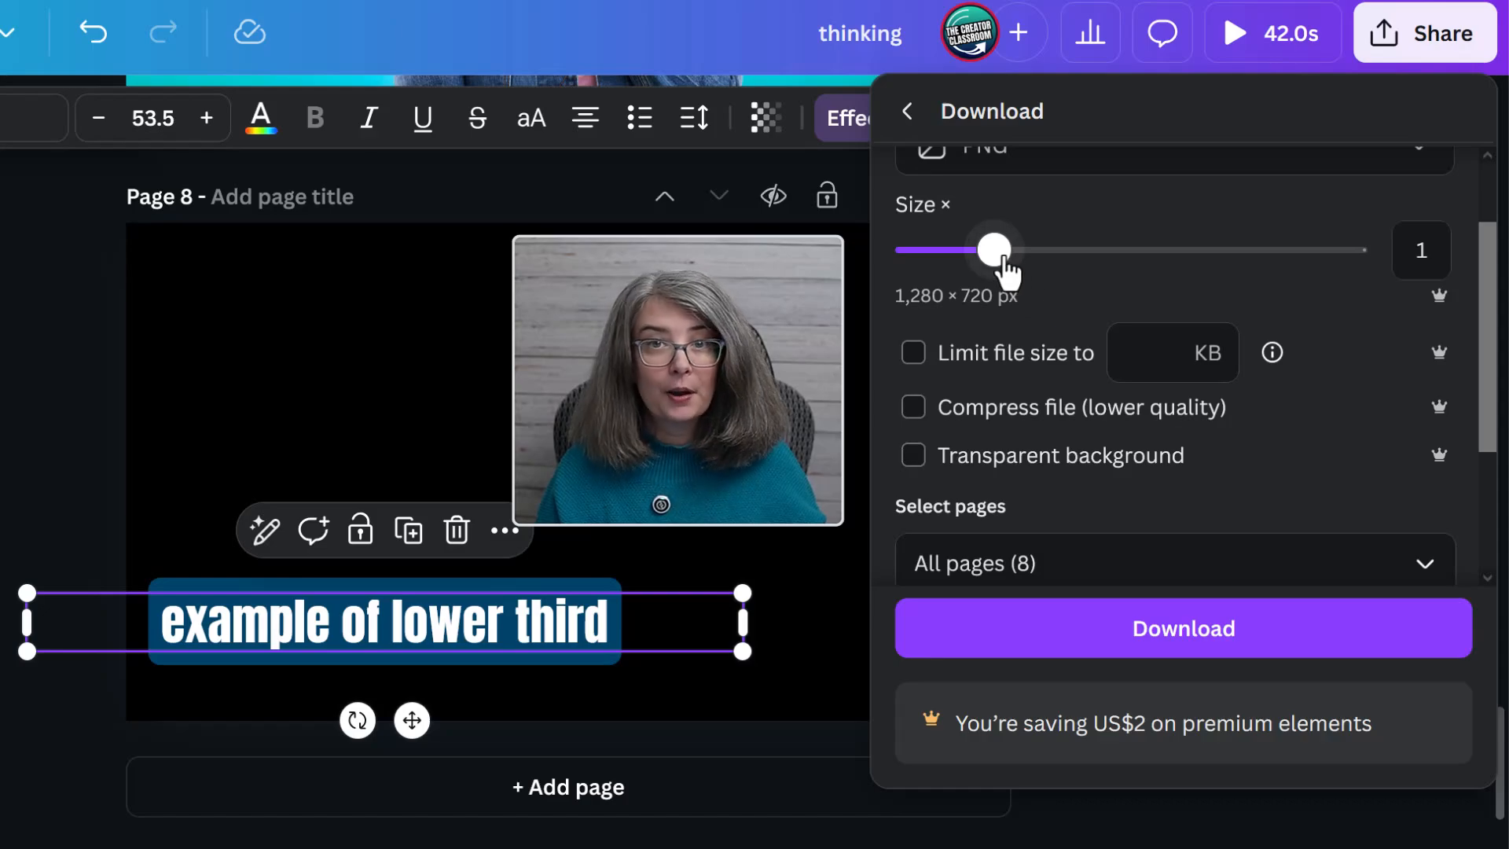
{"action": "left_click_drag", "start_coordinate": [1004, 259], "coordinate": [1088, 283]}
{"action": "scroll", "coordinate": [990, 393], "scroll_direction": "down", "scroll_amount": 1}
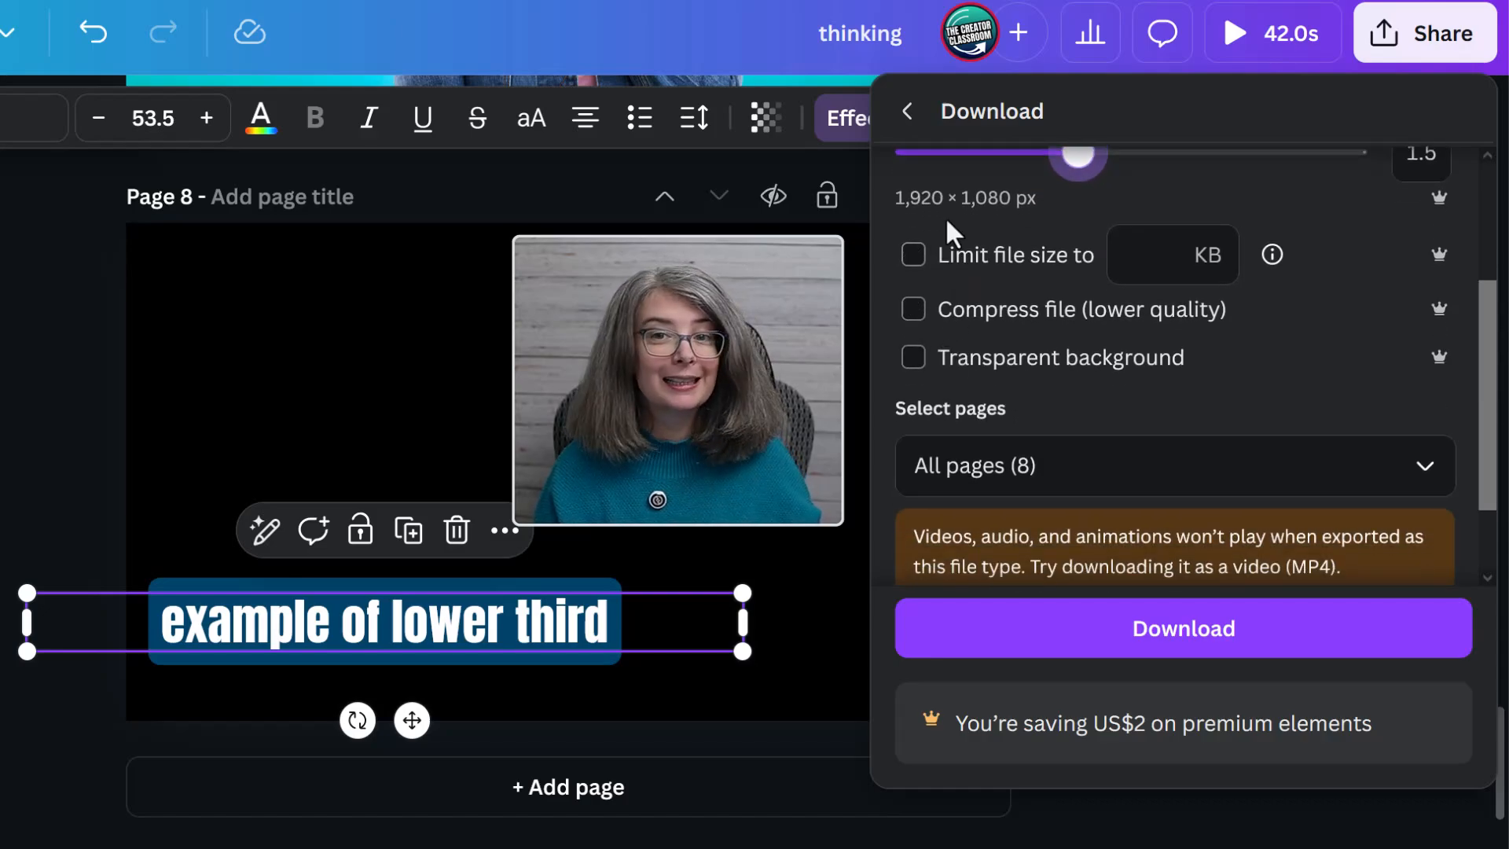
Limit the download to page 8 only and enable a transparent background.
{"action": "scroll", "coordinate": [1140, 417], "scroll_direction": "down", "scroll_amount": 1}
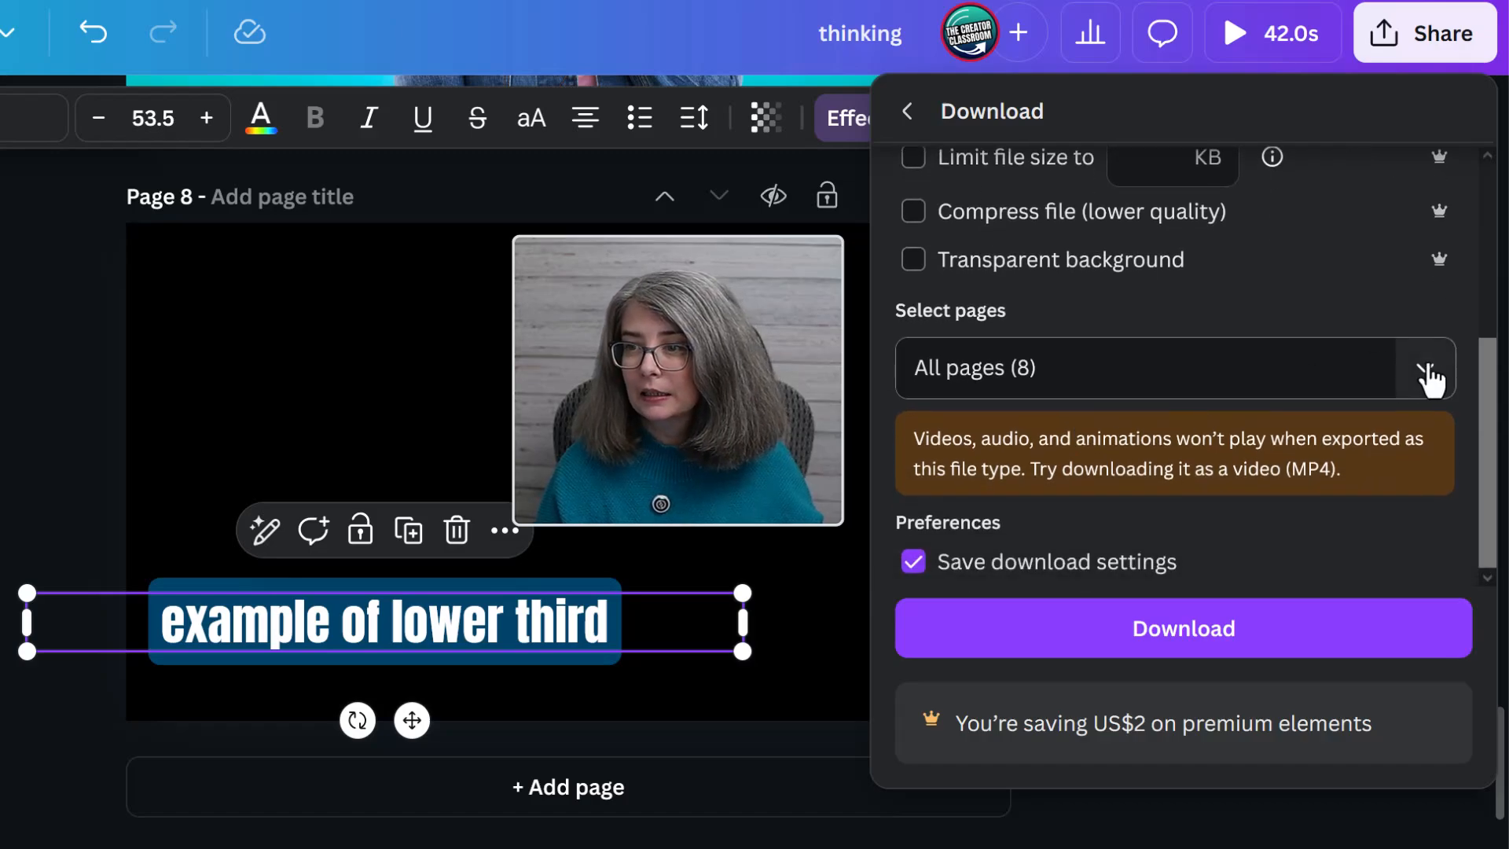
{"action": "left_click", "coordinate": [1425, 367]}
{"action": "left_click", "coordinate": [1265, 446]}
{"action": "scroll", "coordinate": [1186, 346], "scroll_direction": "down", "scroll_amount": 5}
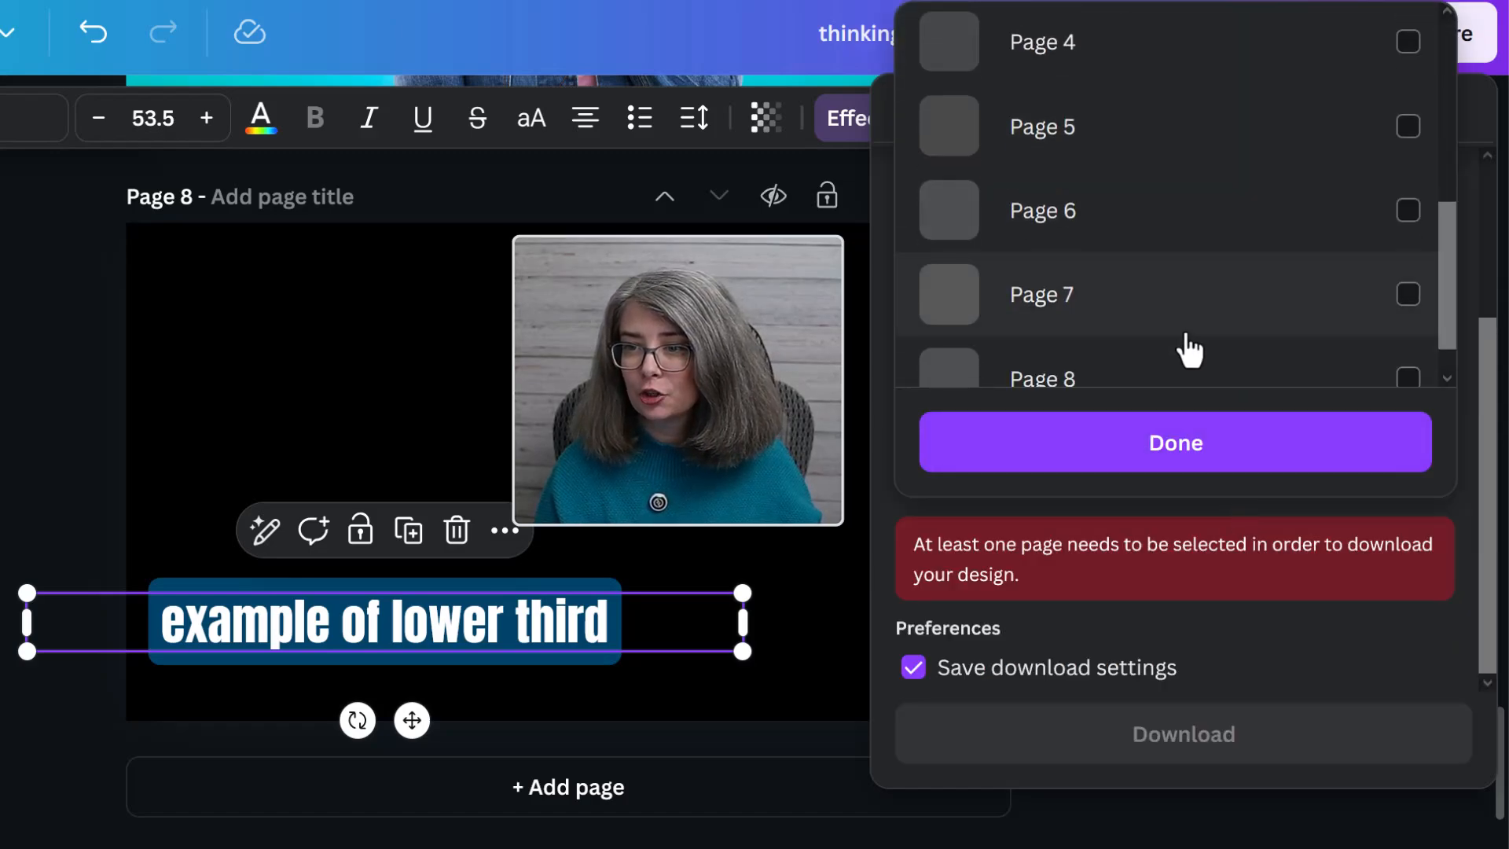
{"action": "left_click", "coordinate": [1179, 337]}
{"action": "left_click", "coordinate": [1014, 462]}
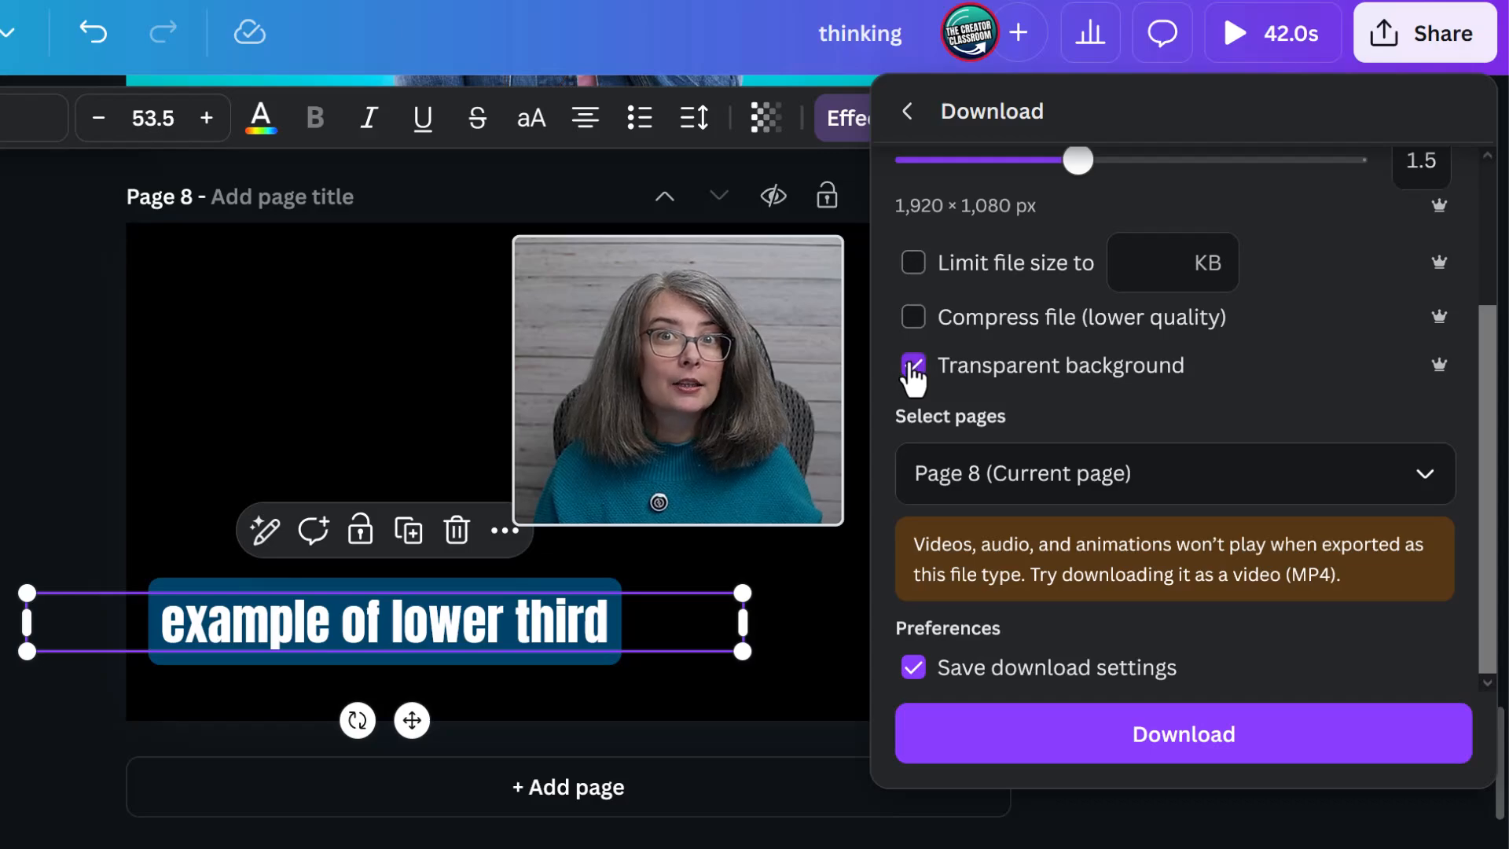